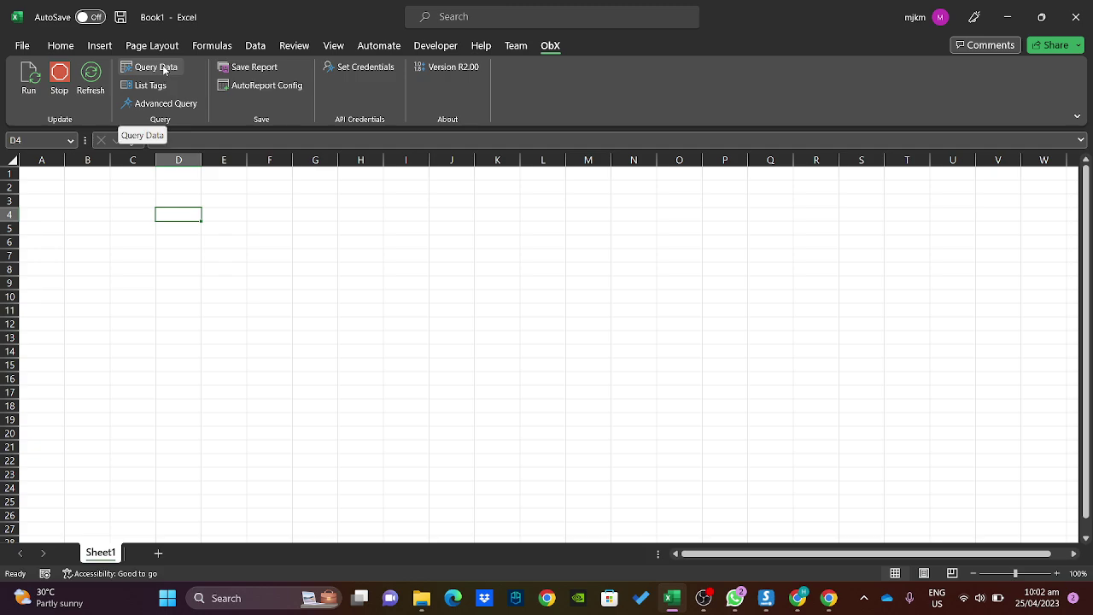
Open the Query Data generator and place its window over the empty cells beside column D.
click(164, 70)
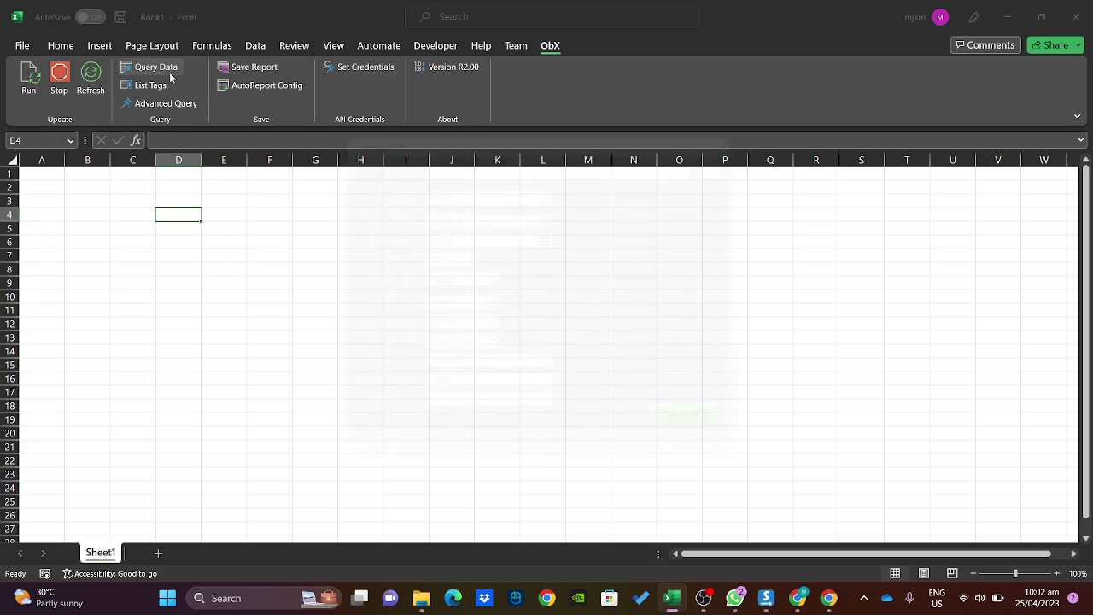
drag(443, 125, 580, 179)
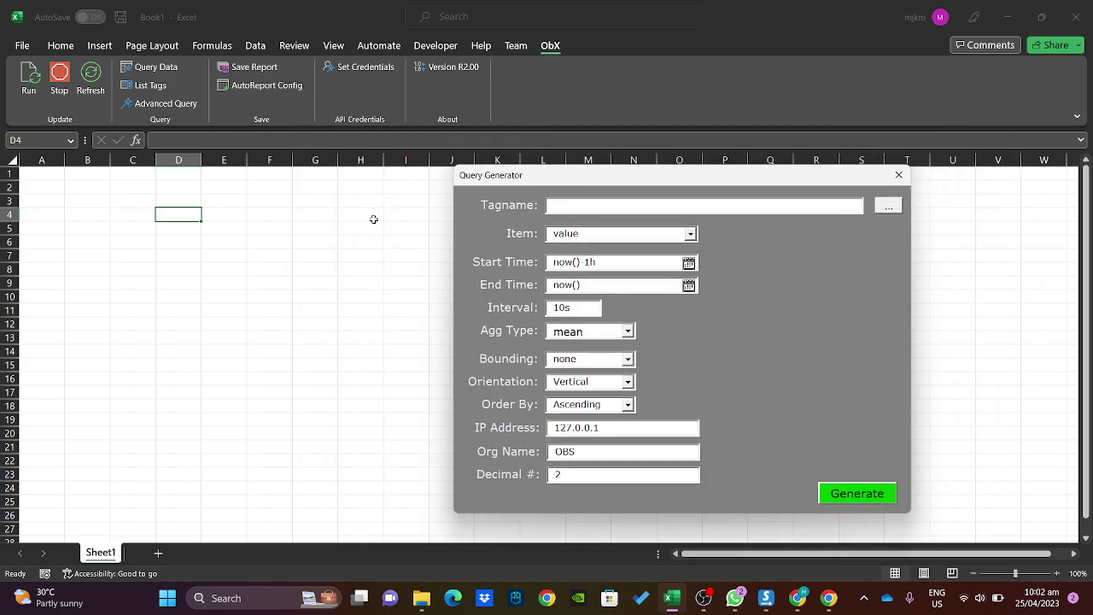
drag(561, 181, 536, 178)
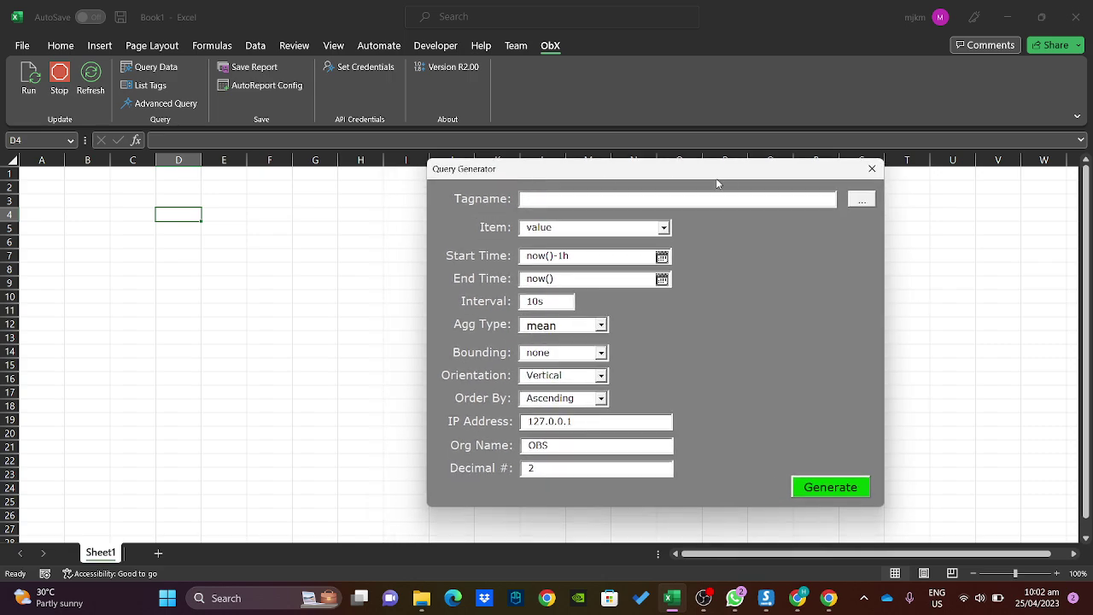
mouse_move(632, 168)
mouse_down()
mouse_move(612, 156)
mouse_move(624, 174)
mouse_up()
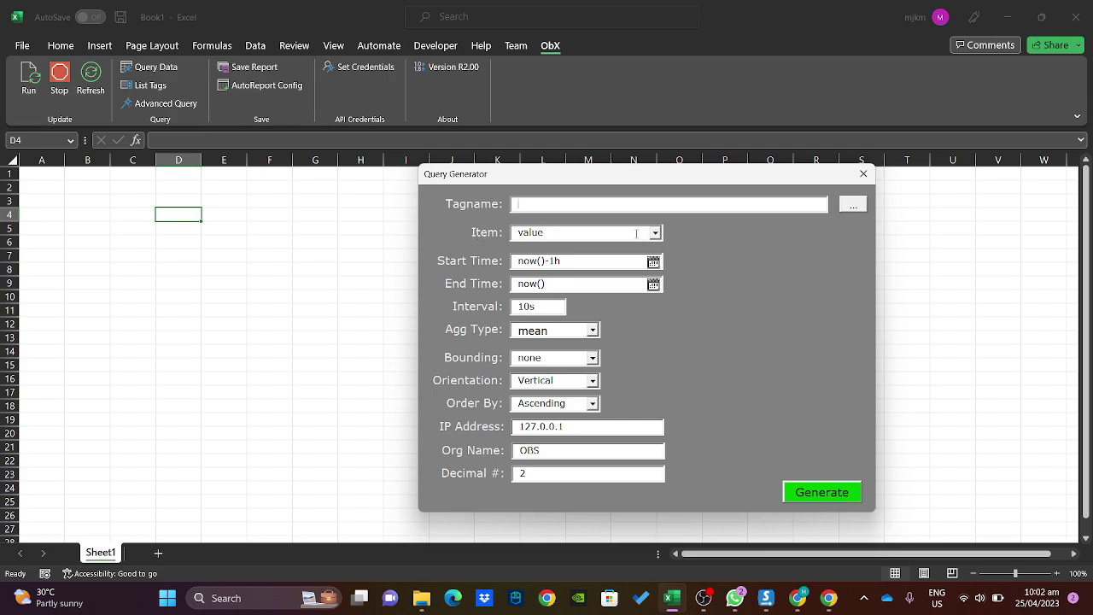
Examine the item choices and the calendar pickers for the query's start and end times.
click(655, 234)
click(654, 236)
click(653, 262)
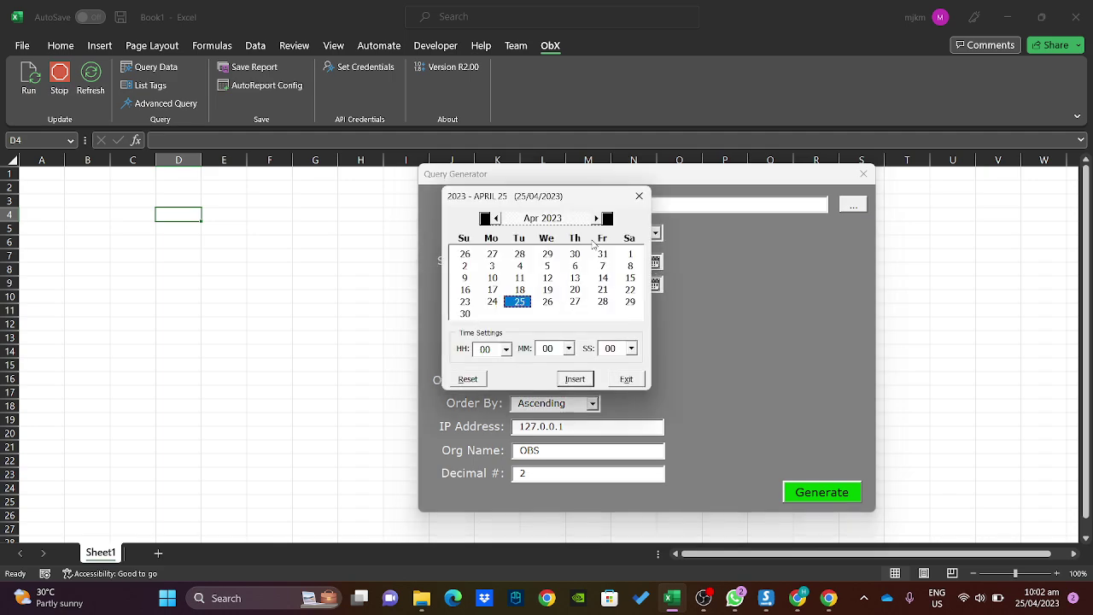
click(639, 195)
click(653, 284)
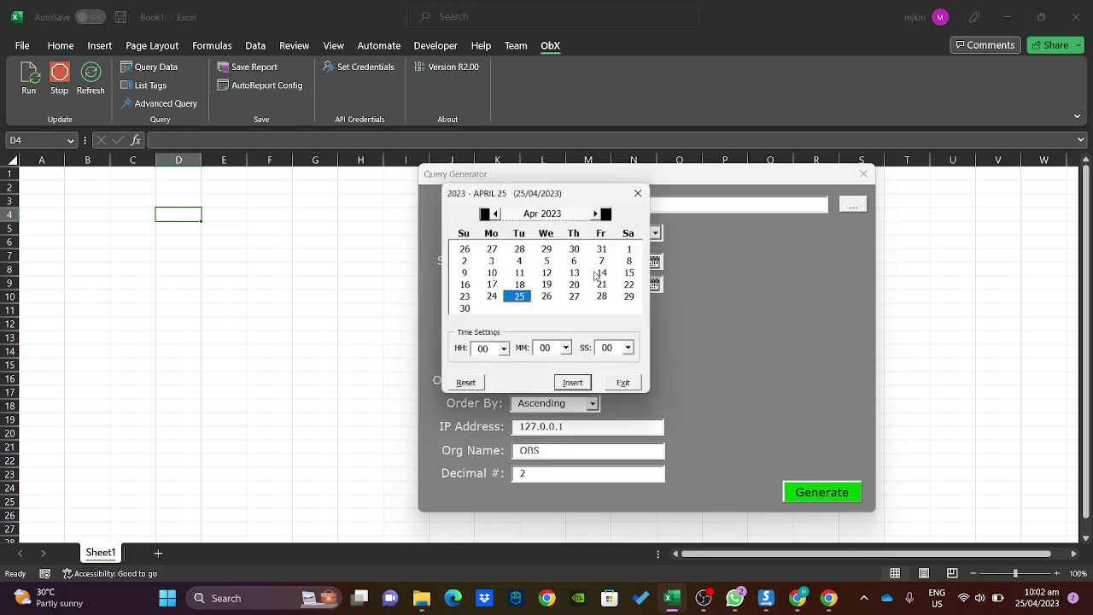
click(639, 191)
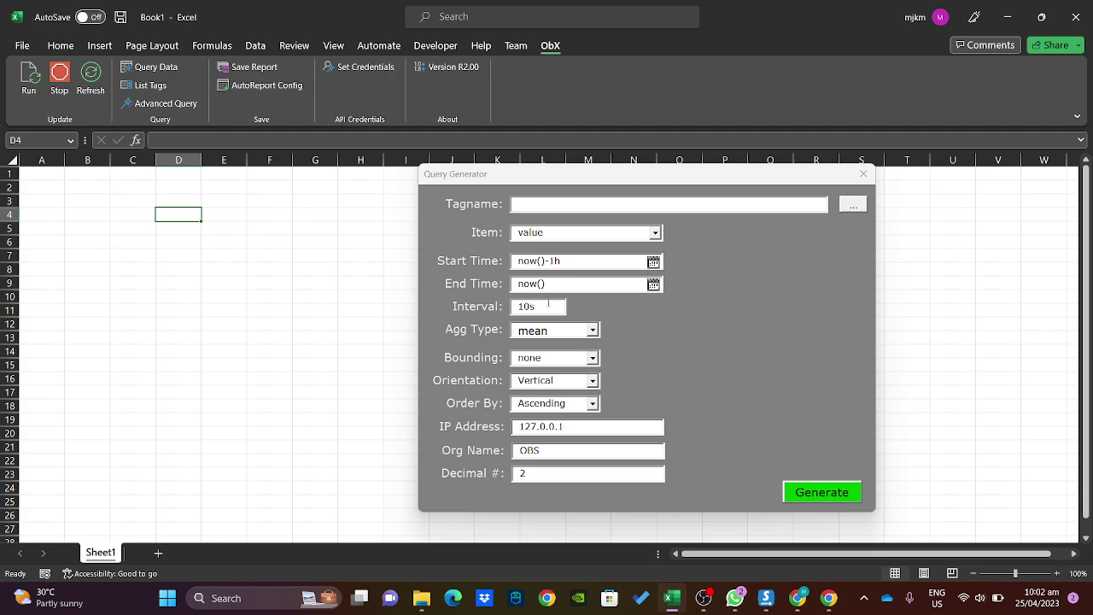
Check the query's interval field and browse the aggregation types, keeping the selected one.
drag(548, 306, 494, 307)
click(593, 331)
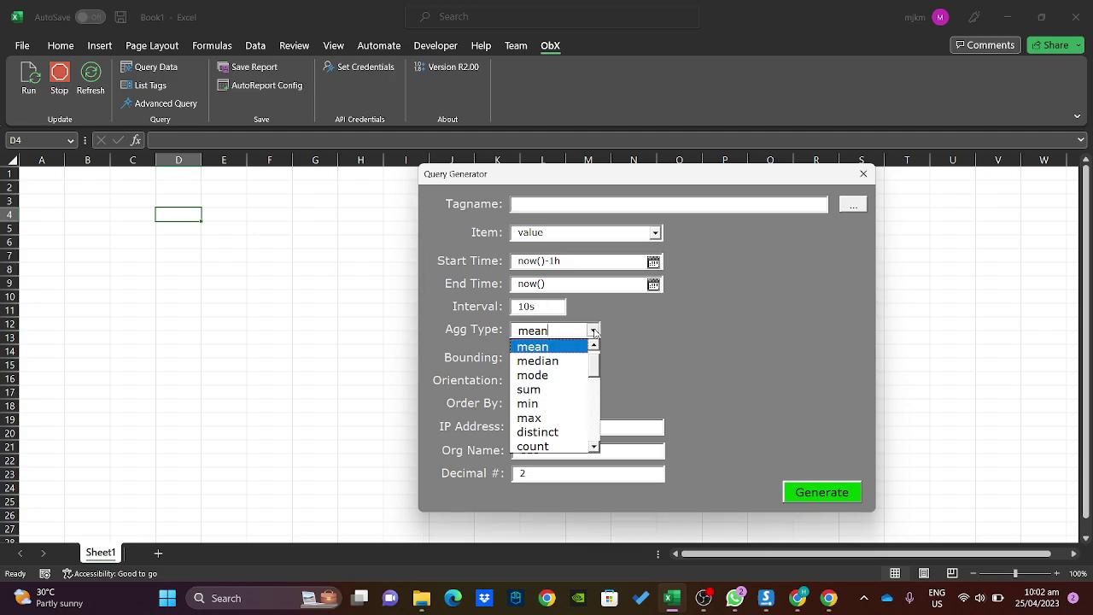
click(595, 332)
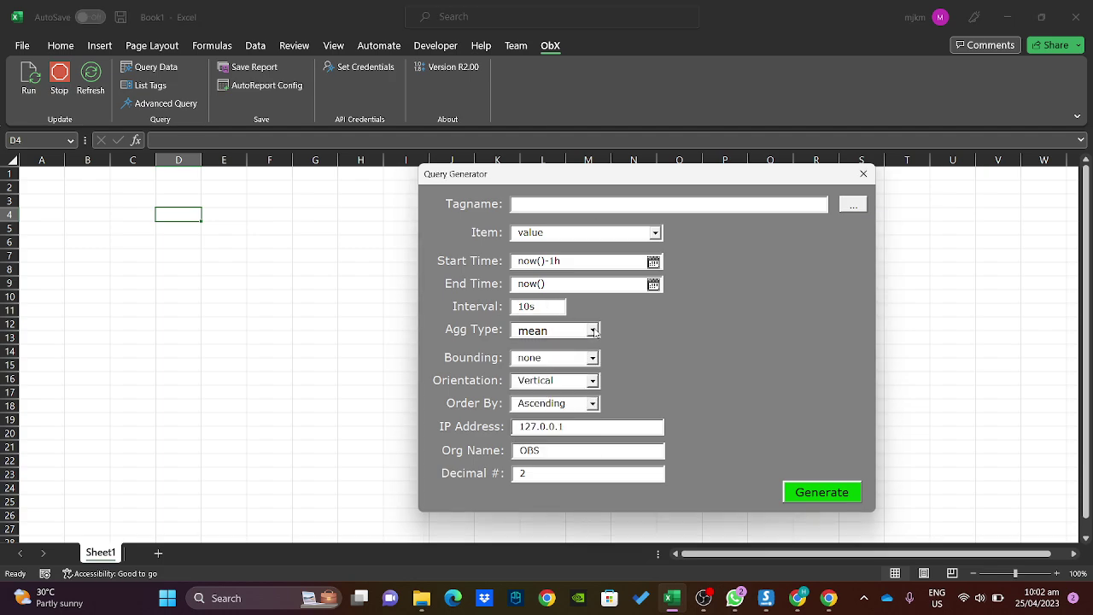
drag(608, 179, 697, 157)
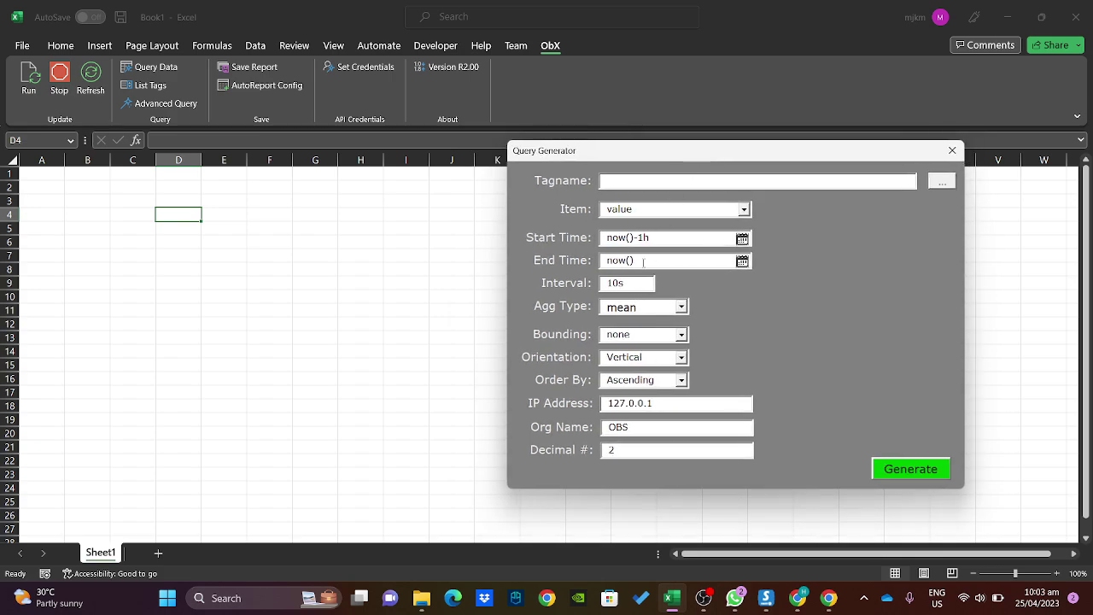
Examine the relative time expressions in the query's start and end time fields.
double_click(634, 285)
double_click(655, 238)
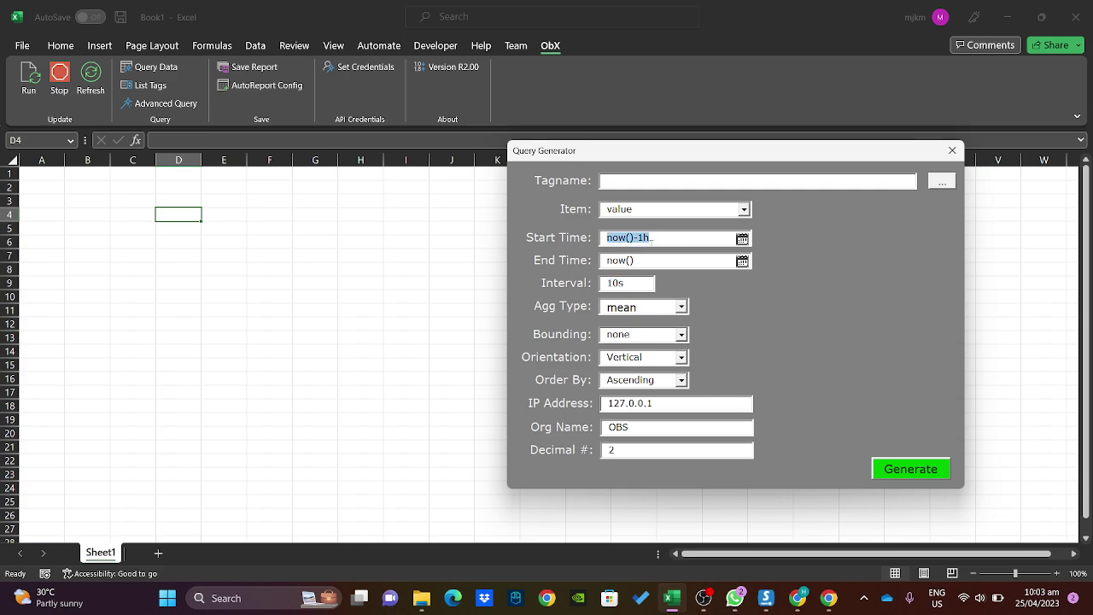
click(641, 259)
click(1043, 603)
click(1043, 603)
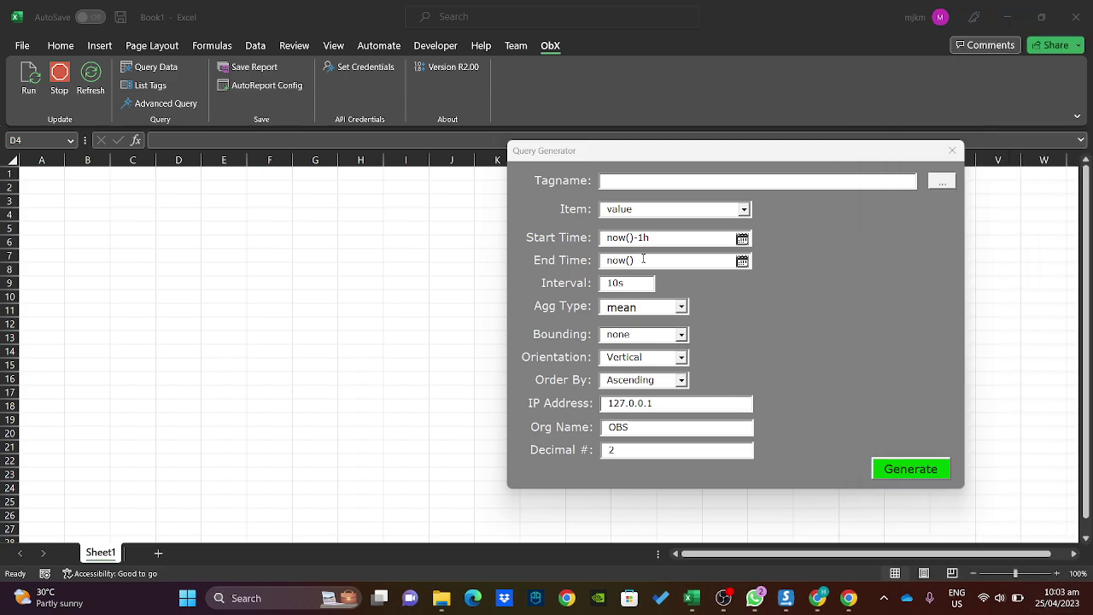
click(657, 237)
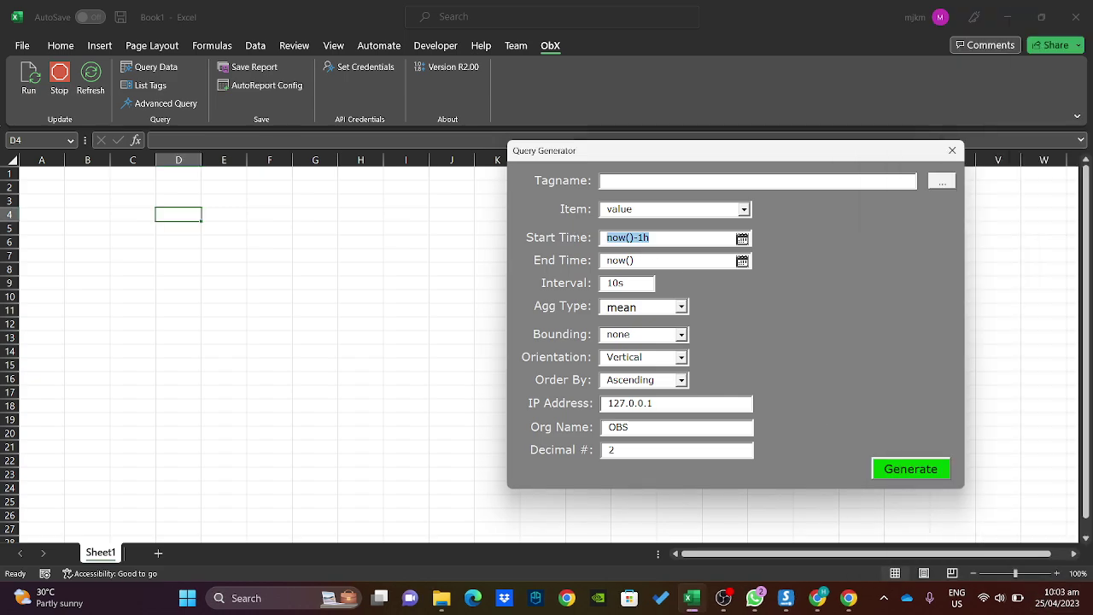
click(647, 259)
click(664, 238)
click(692, 260)
drag(692, 260, 569, 263)
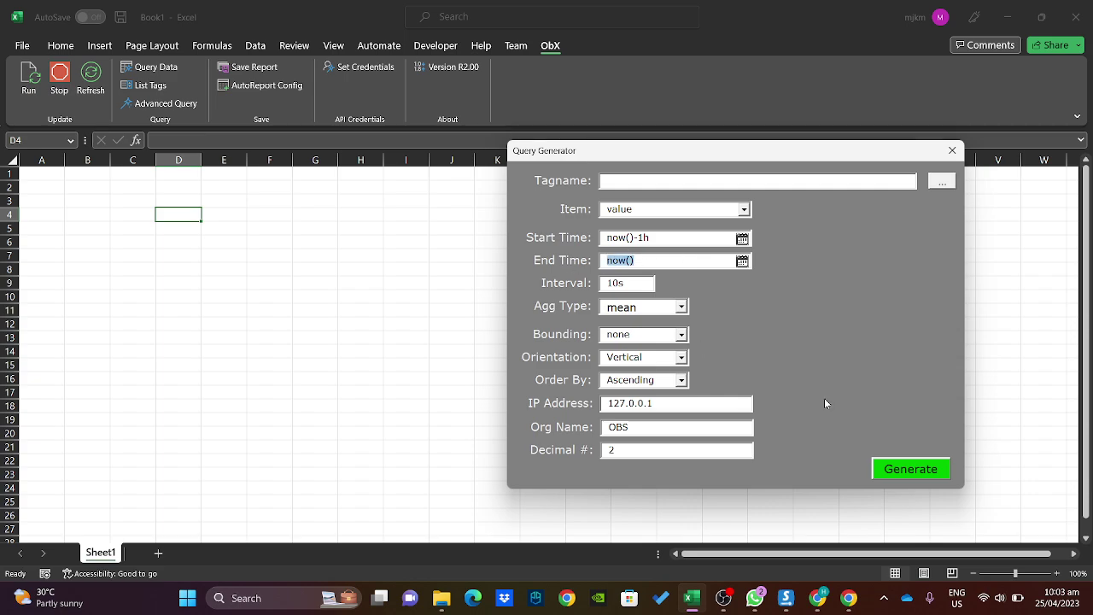
click(660, 238)
double_click(660, 238)
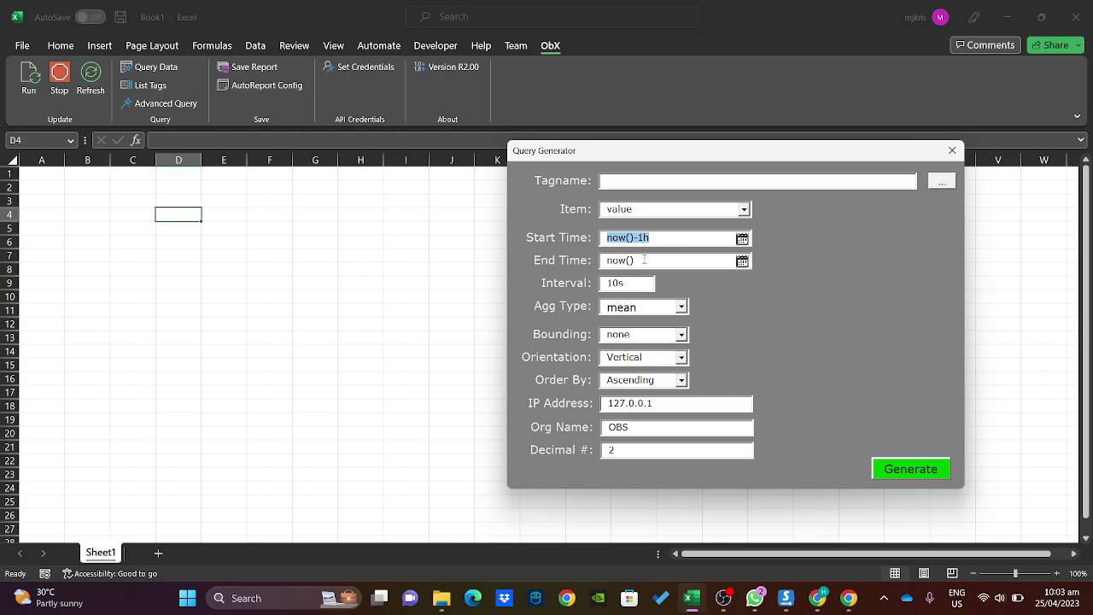
key(Tab)
Examine how the query's sampling interval is written and reposition the generator window.
click(638, 282)
double_click(638, 283)
click(633, 283)
key(shift+Home)
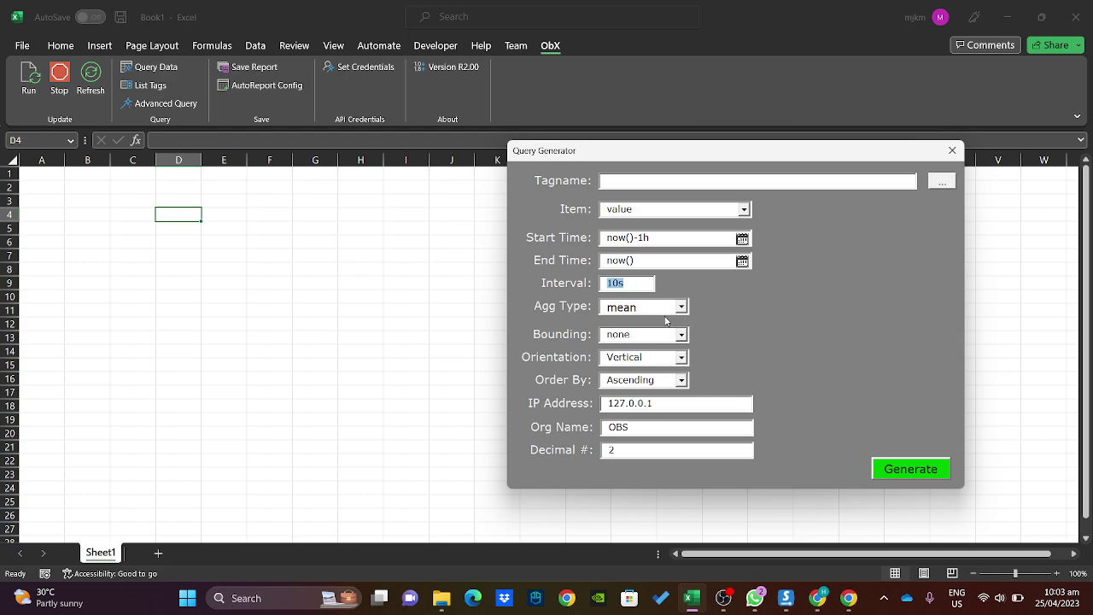
click(645, 260)
drag(665, 149, 563, 137)
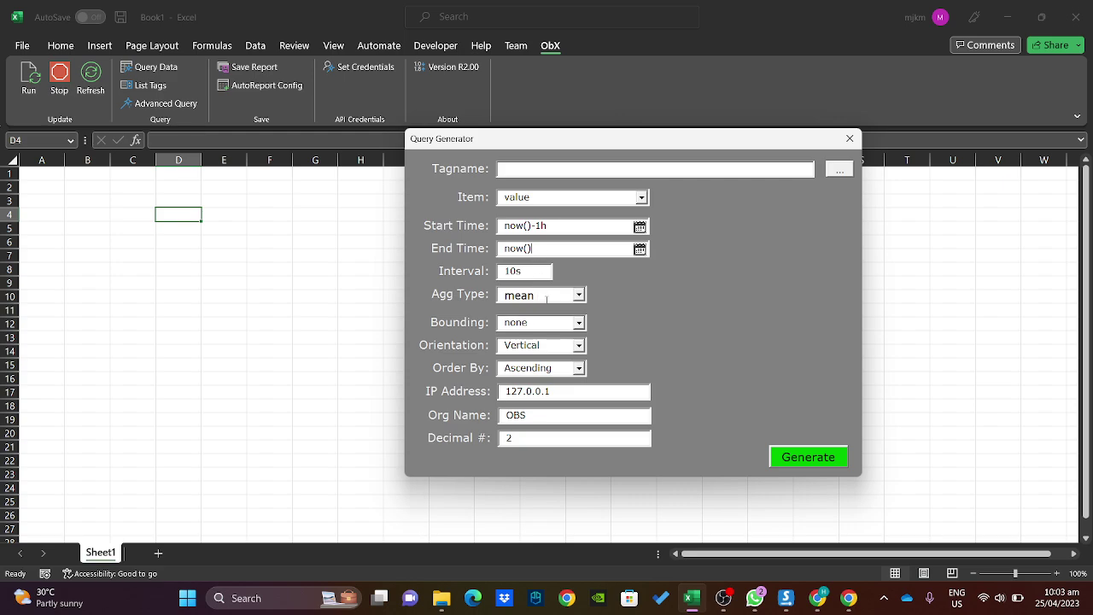
double_click(527, 272)
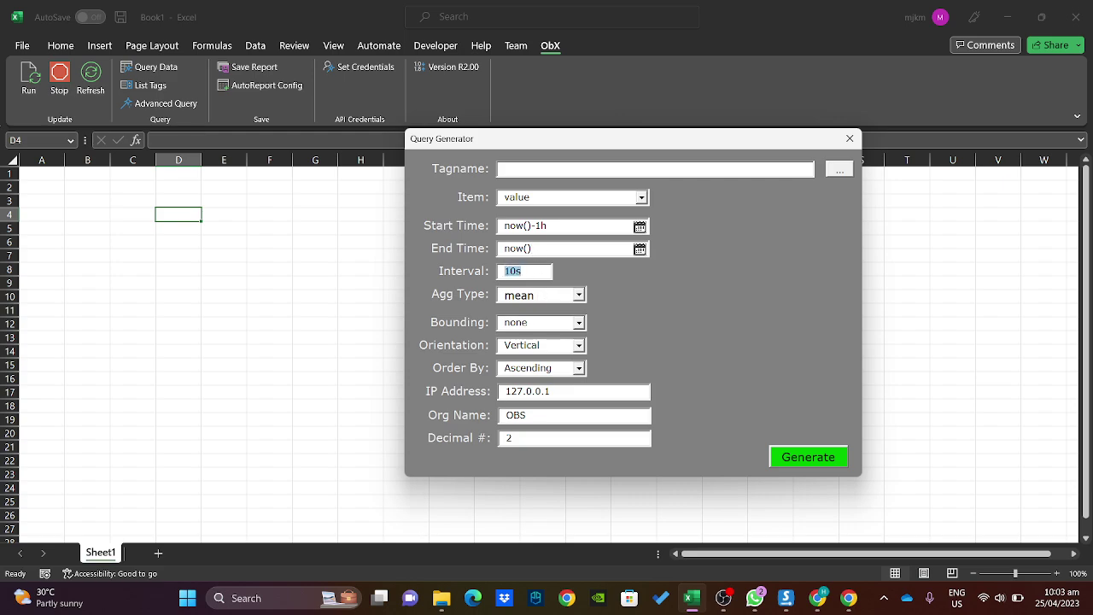
Review the list of aggregation methods available for the query data.
click(579, 294)
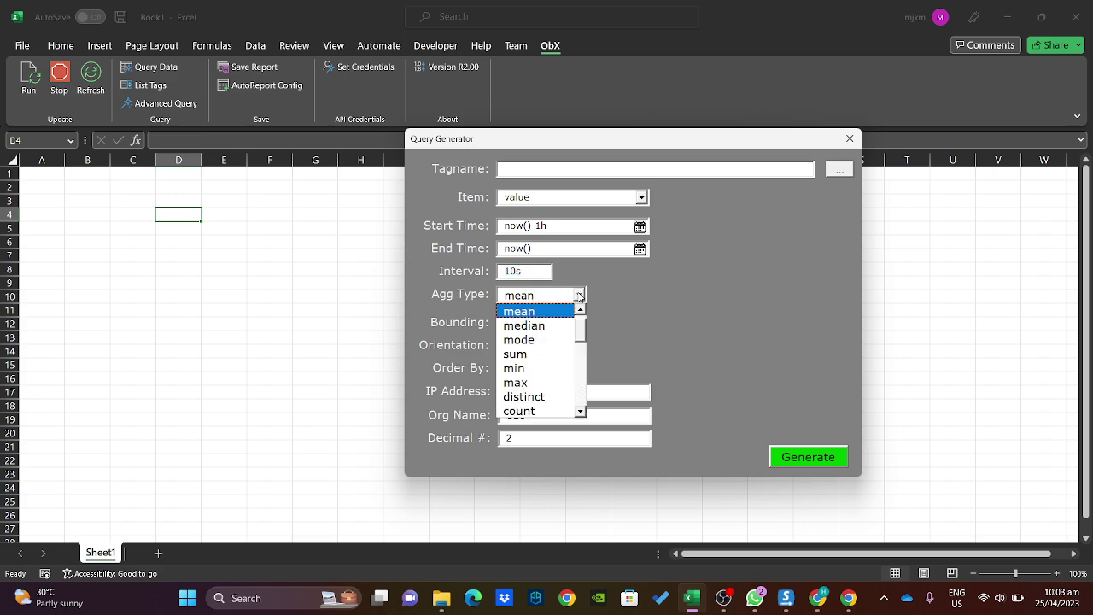
click(579, 295)
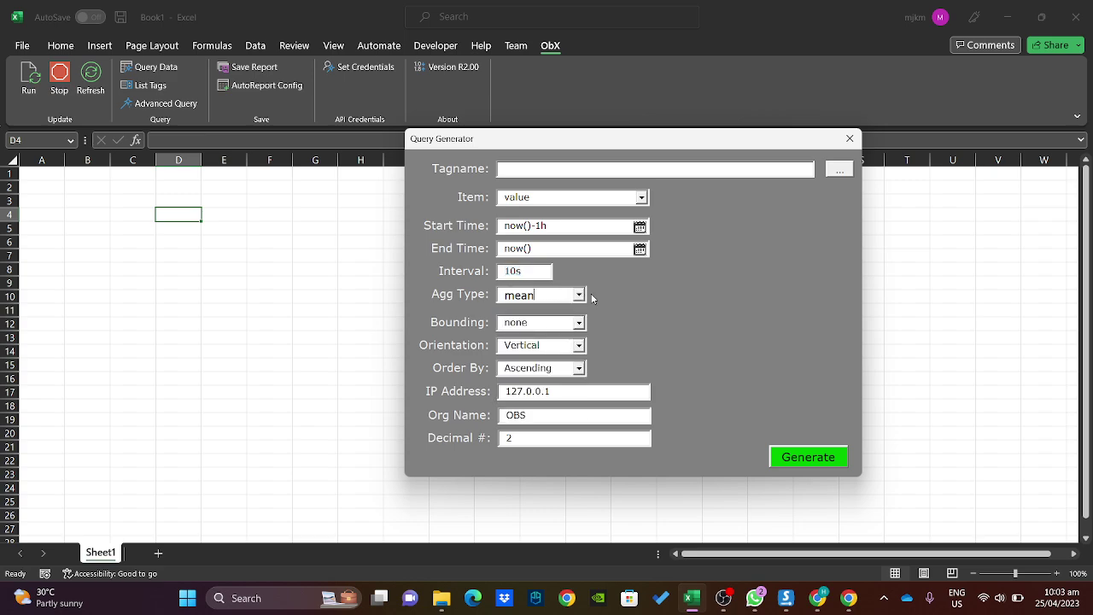
double_click(527, 295)
click(579, 295)
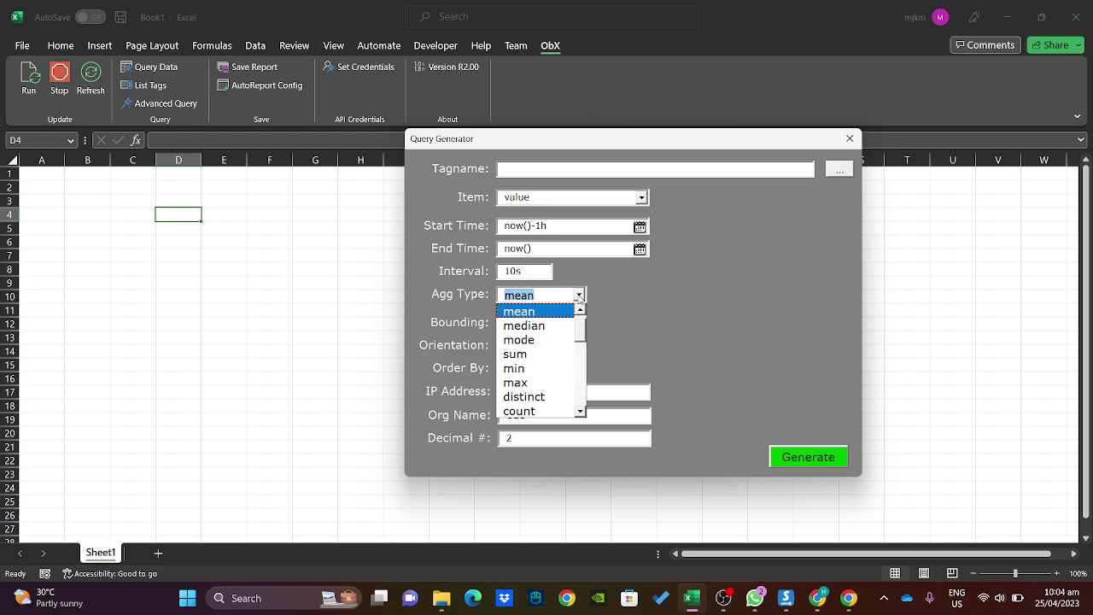
click(579, 295)
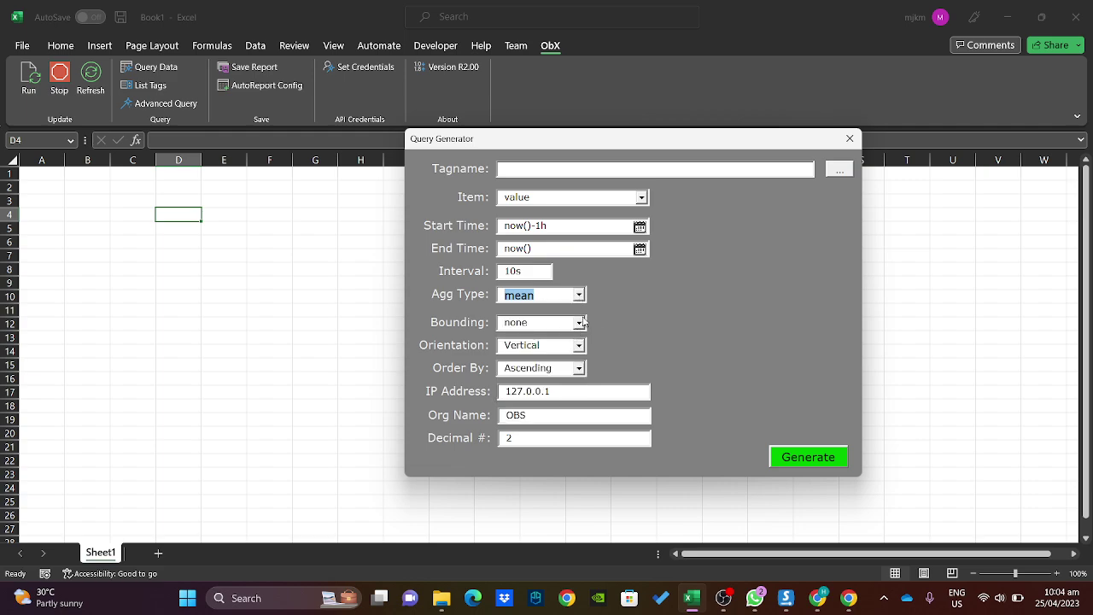
Examine the bounding options in relation to the query's time range and interval.
click(579, 323)
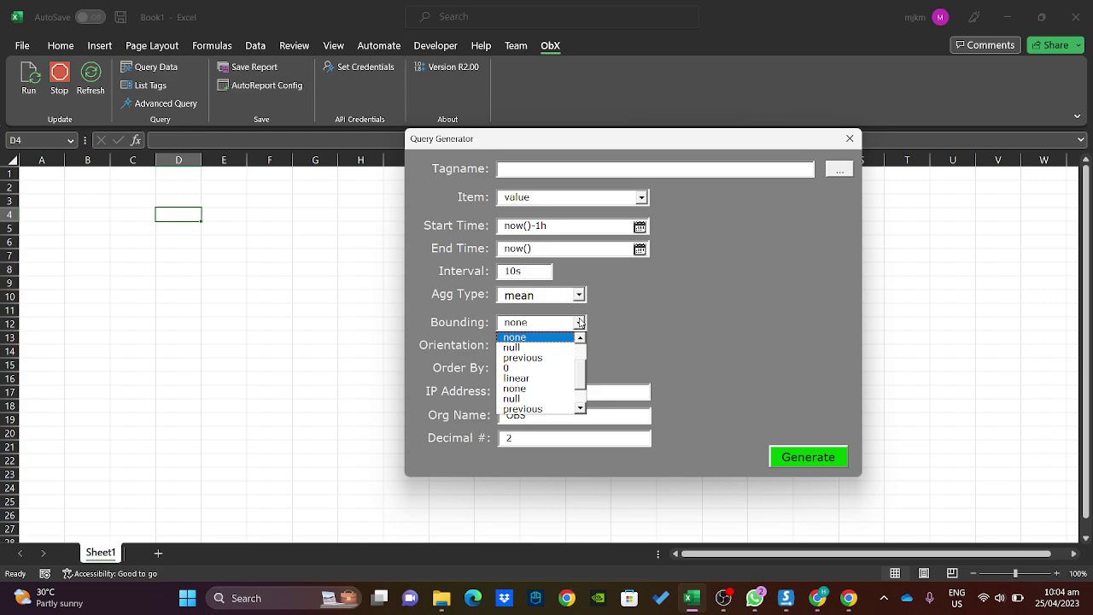
click(579, 322)
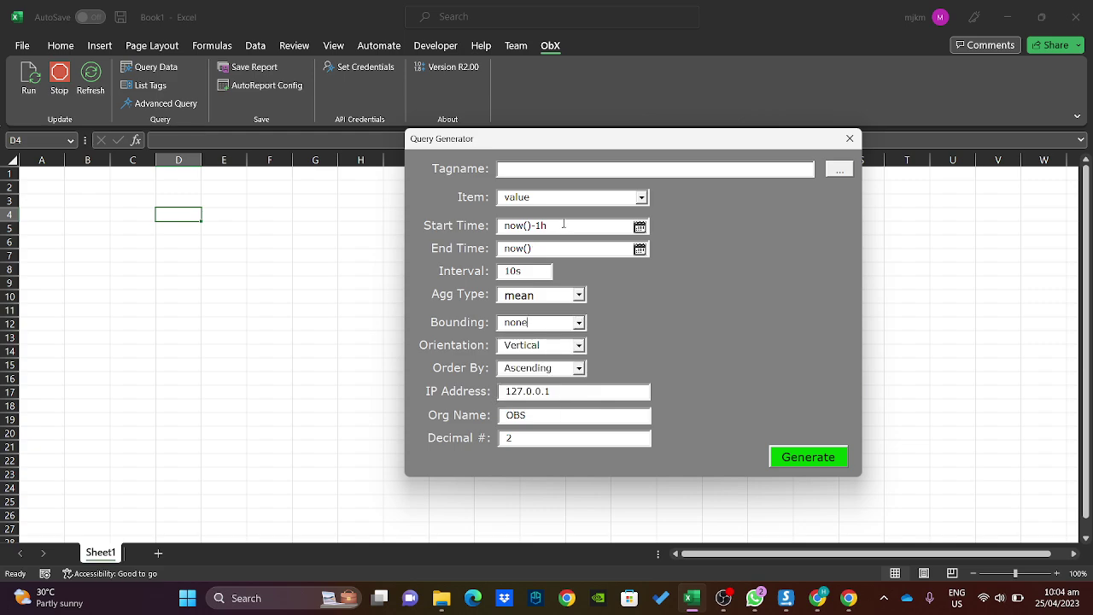
drag(563, 225, 518, 249)
mouse_move(598, 146)
mouse_down()
mouse_move(584, 147)
mouse_move(599, 154)
mouse_up()
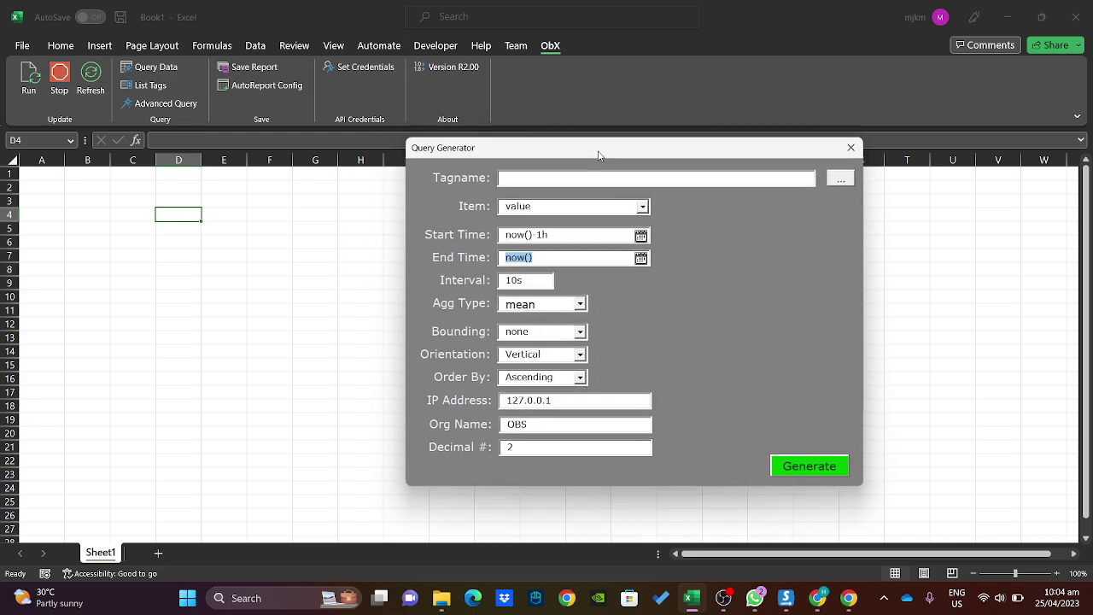
click(580, 332)
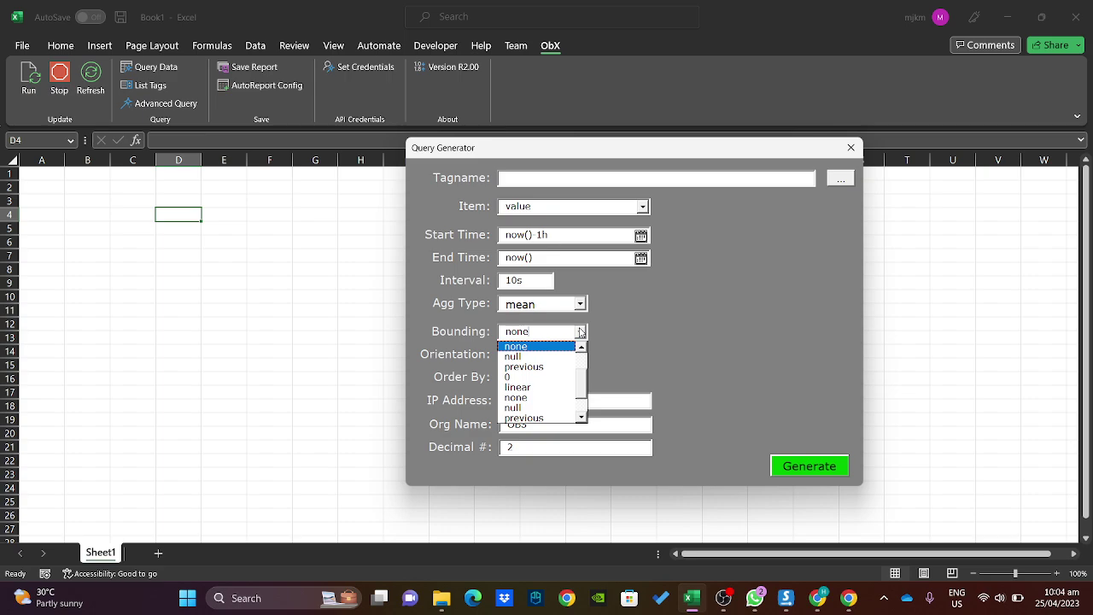
click(535, 279)
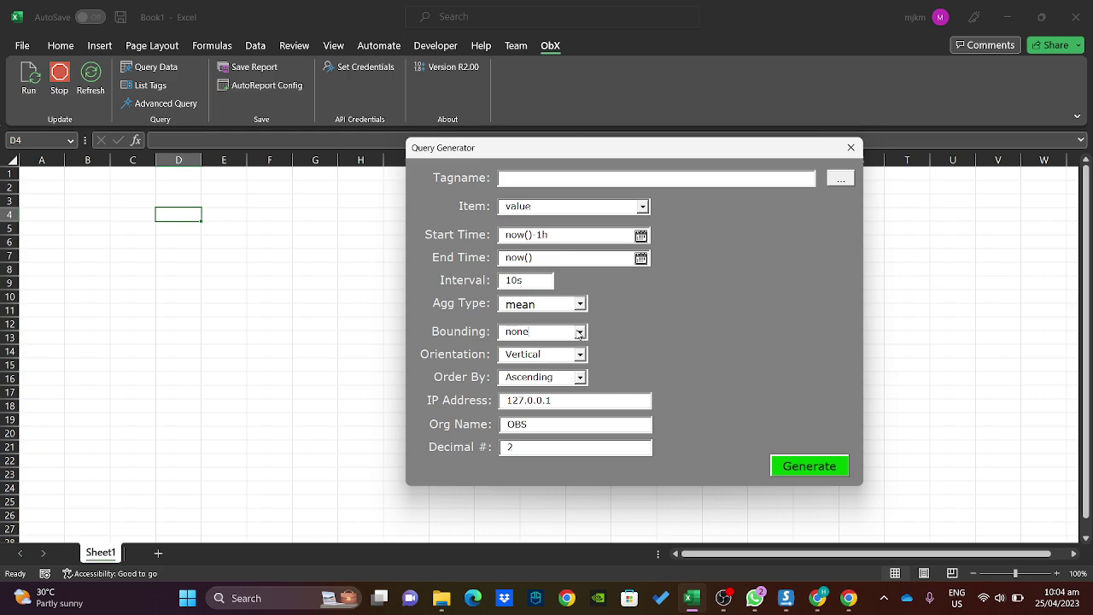
click(579, 332)
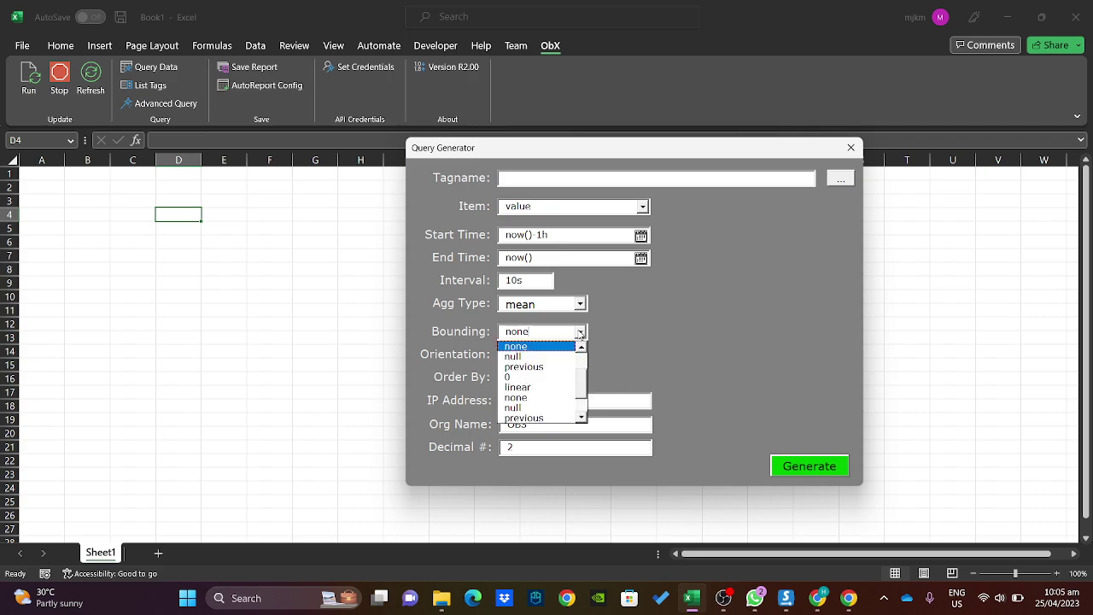
click(581, 387)
drag(583, 387, 586, 364)
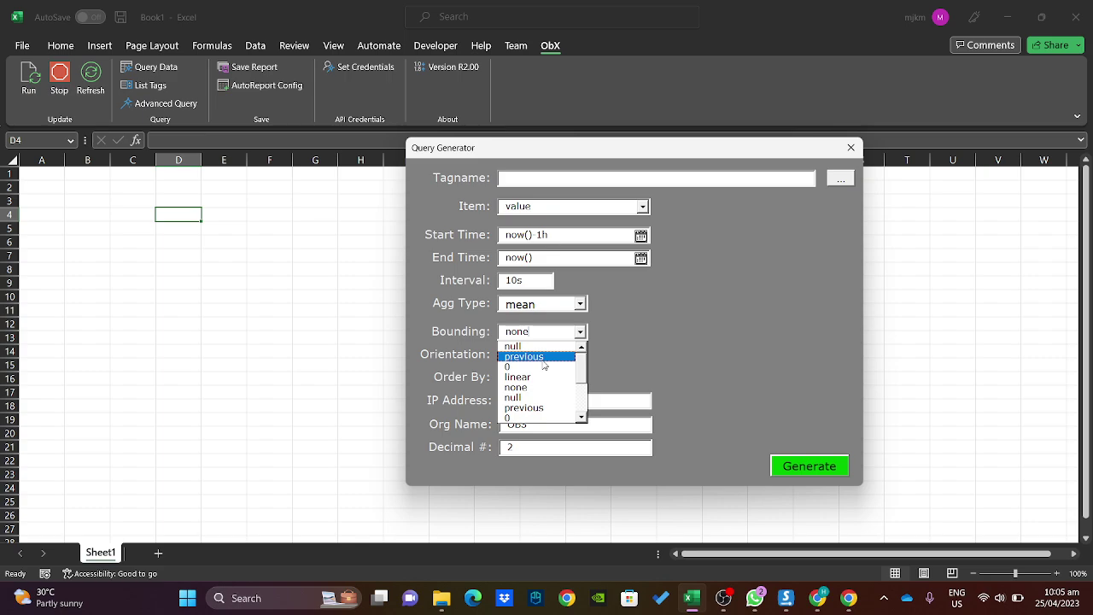
click(564, 322)
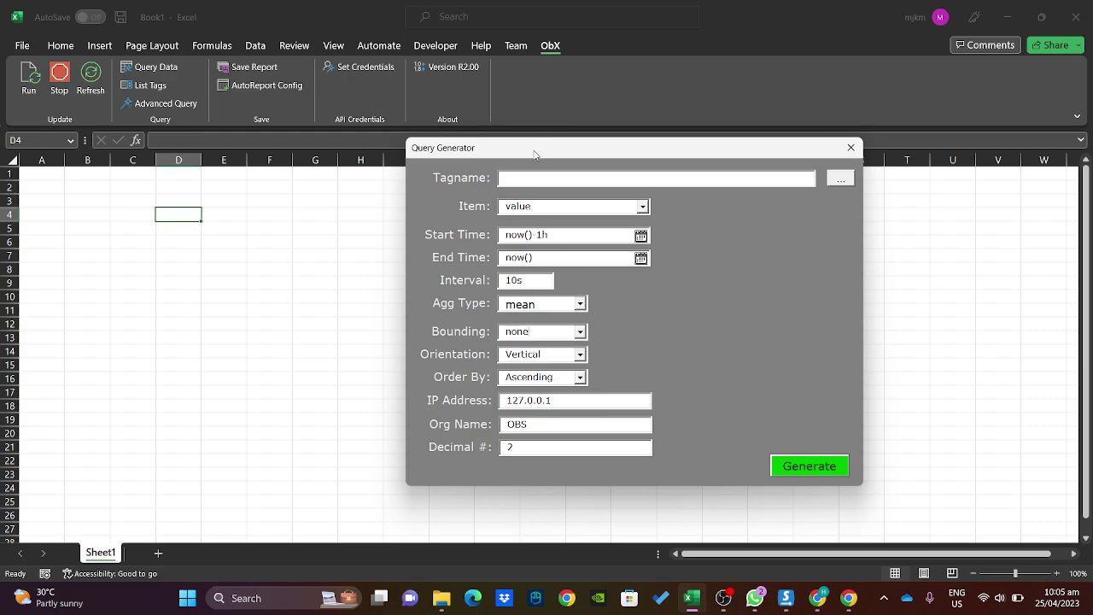
Review the output orientation choices and highlight D4:D25 to illustrate a vertical result range.
drag(537, 150, 573, 146)
click(615, 351)
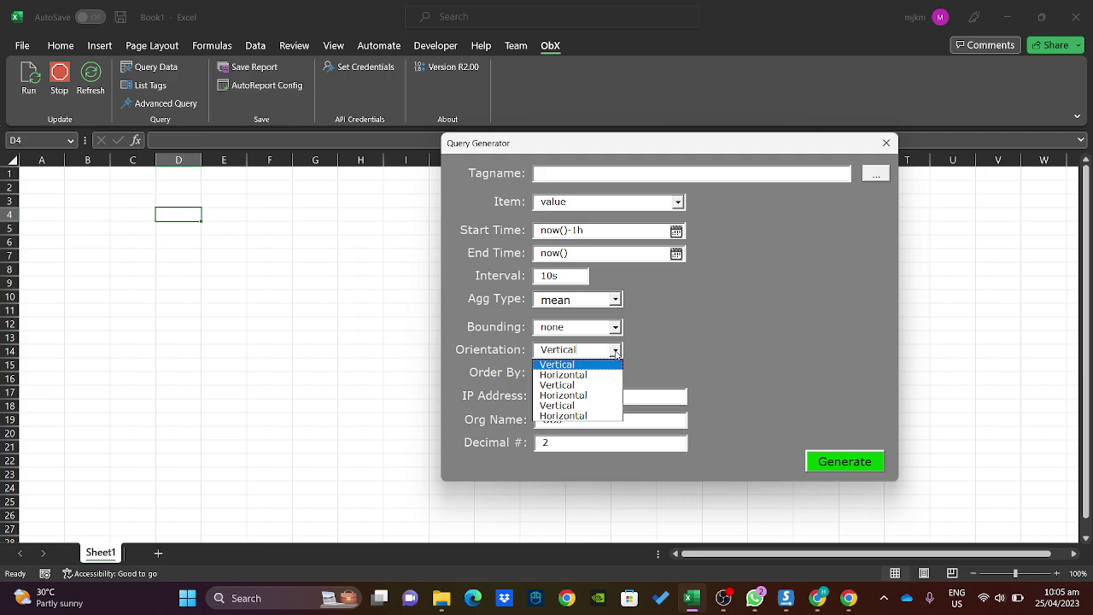
click(615, 352)
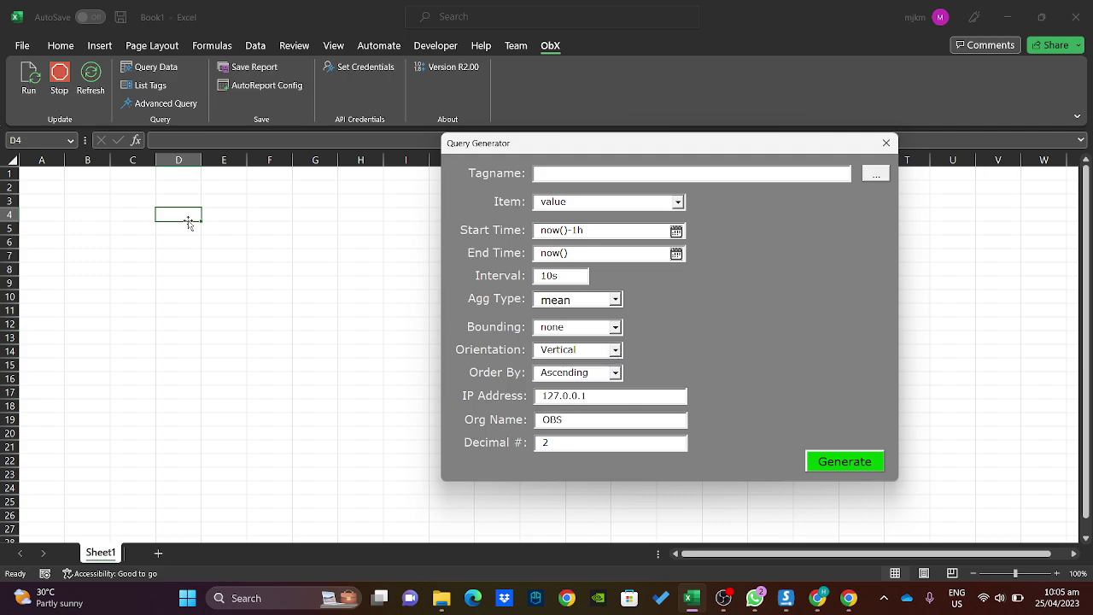
shift+click(171, 503)
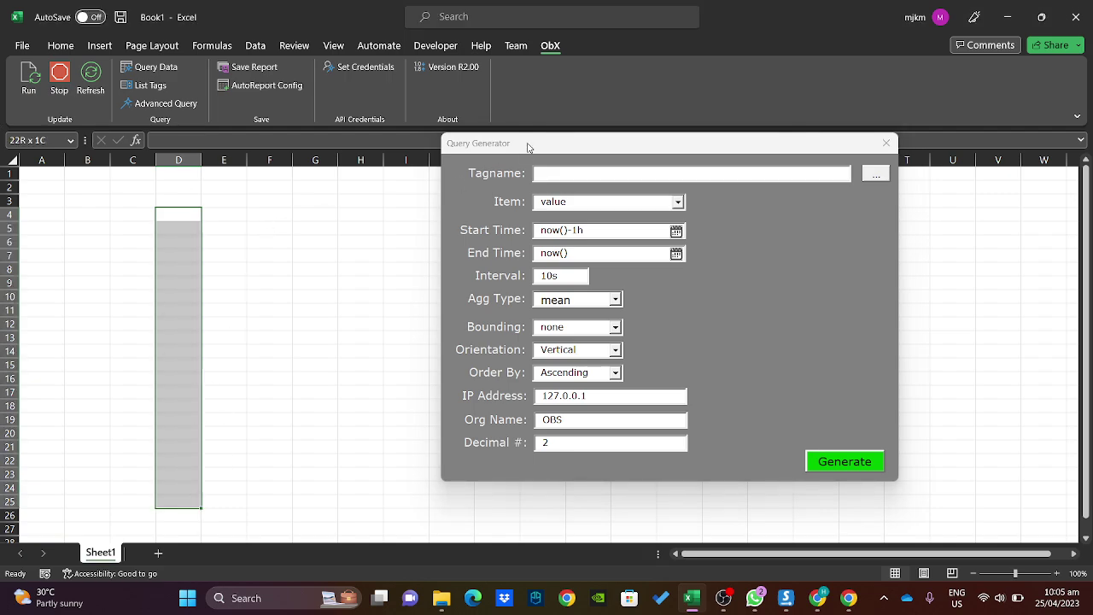
Move the query generator window lower to uncover the first rows and select cell D2.
drag(528, 147, 523, 246)
click(237, 241)
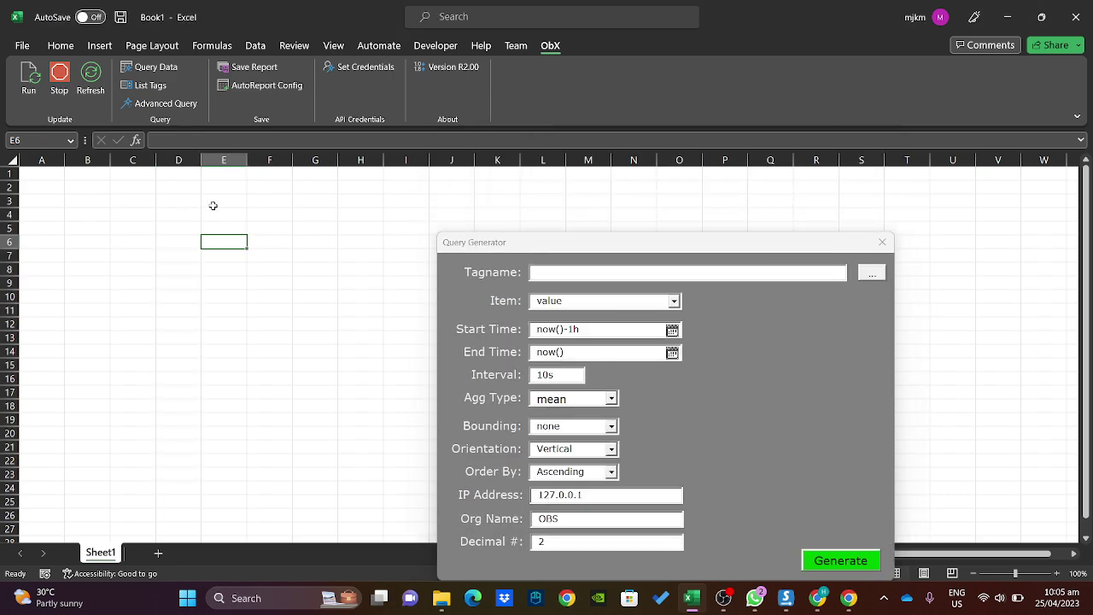
click(182, 187)
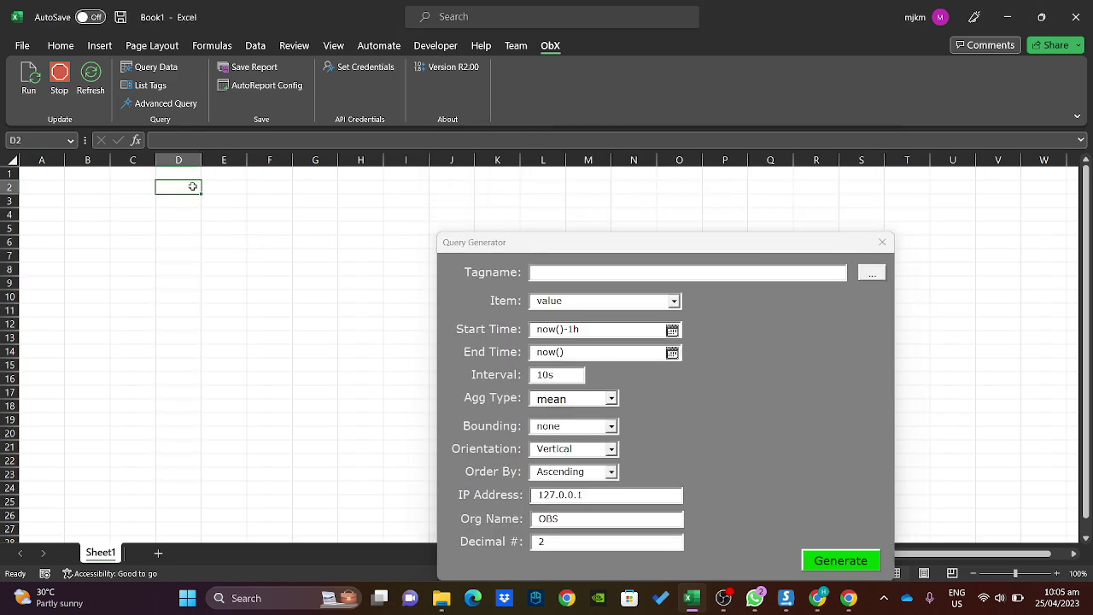
Highlight D2:M2 to illustrate a horizontal result range and review the available sort orders.
shift+click(577, 188)
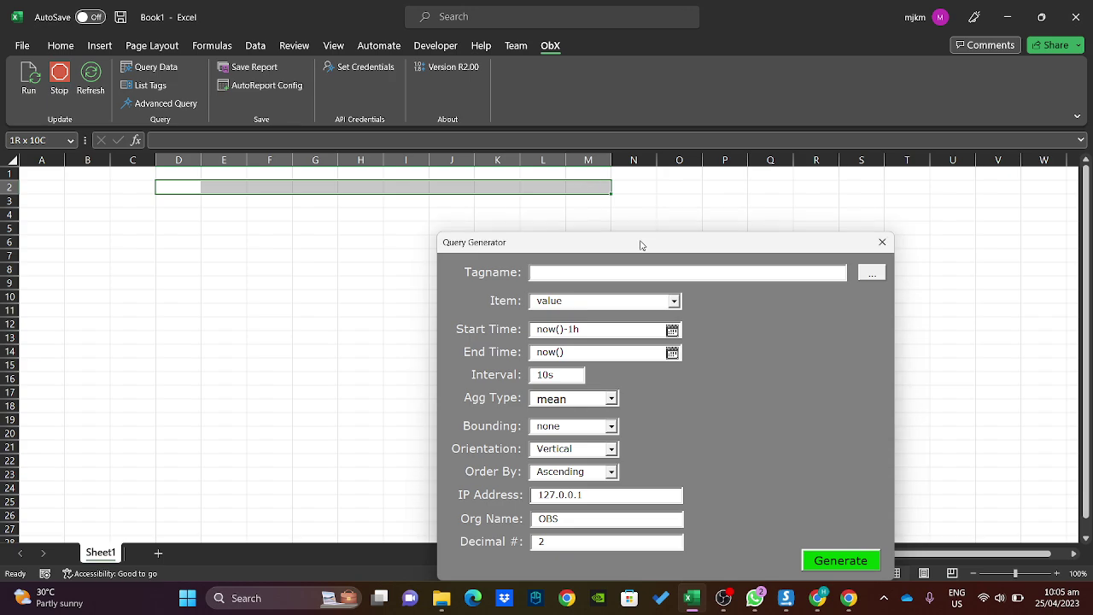
drag(641, 245, 644, 182)
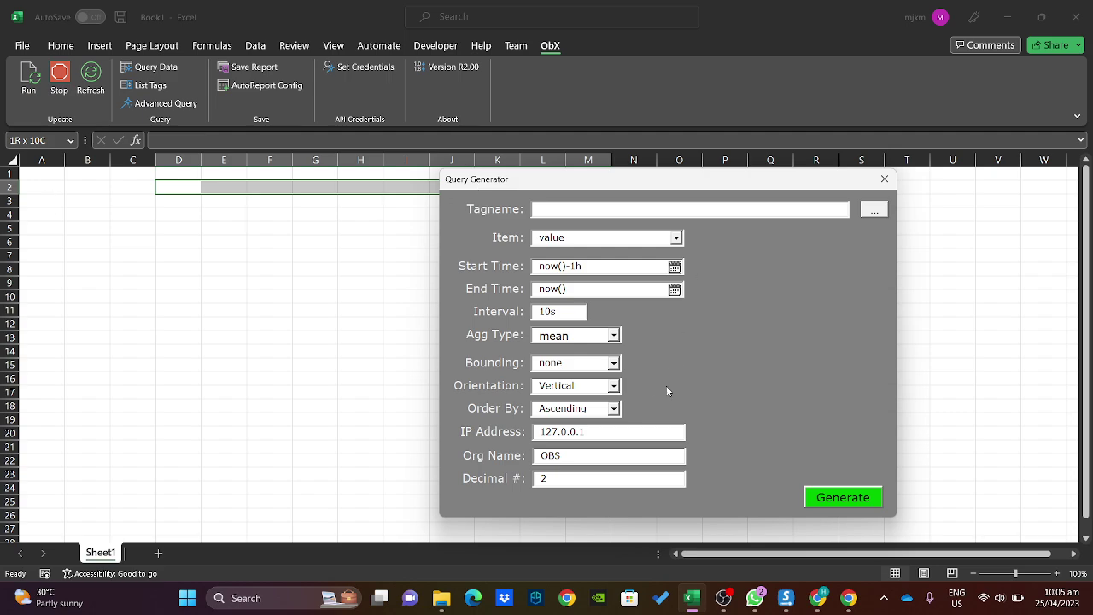
click(613, 410)
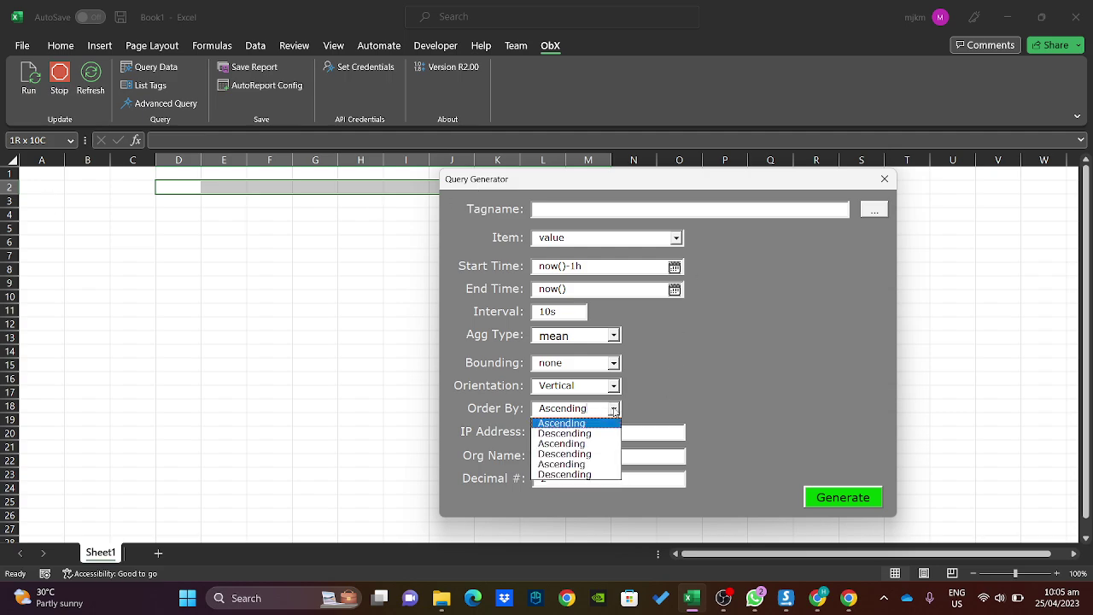
click(613, 410)
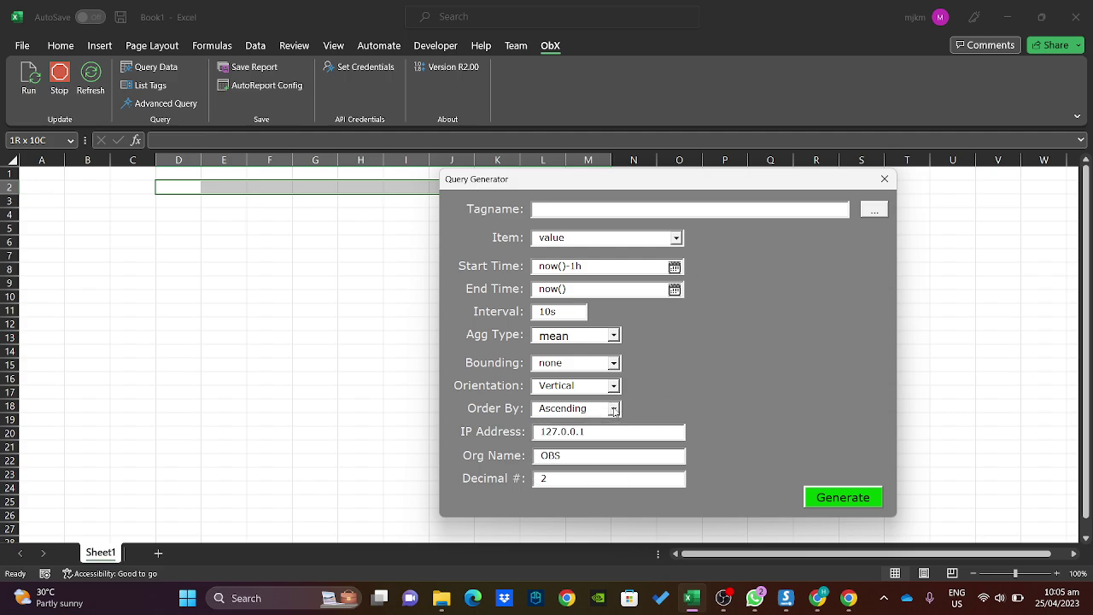
Highlight D4:D24 and C4:C25 to illustrate where vertically oriented results and their timestamps go.
click(181, 213)
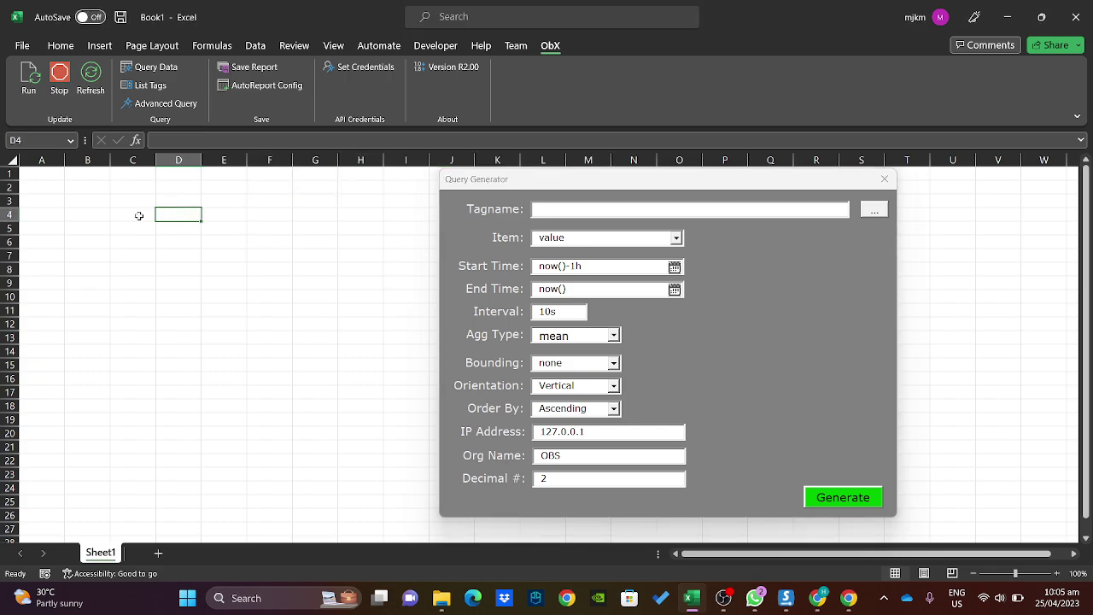
mouse_move(190, 222)
mouse_down()
mouse_move(196, 456)
mouse_move(176, 486)
mouse_move(191, 220)
mouse_up()
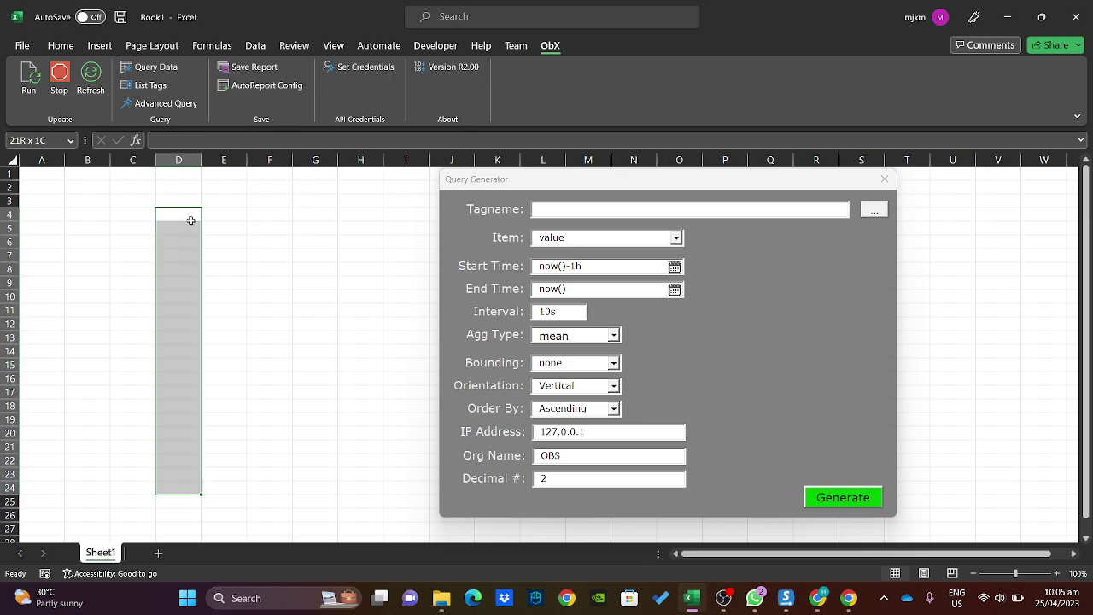
click(142, 213)
shift+click(137, 496)
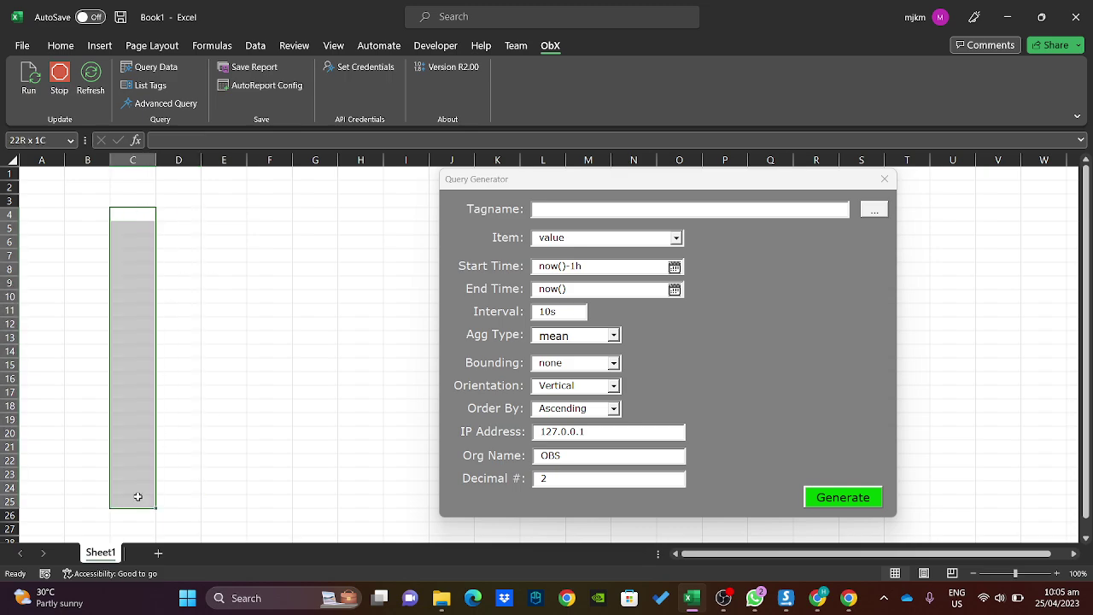
Uncover the first rows by moving the query generator, highlight D2:M2 as a horizontal result range, and return the generator over the sheet.
click(171, 184)
click(563, 180)
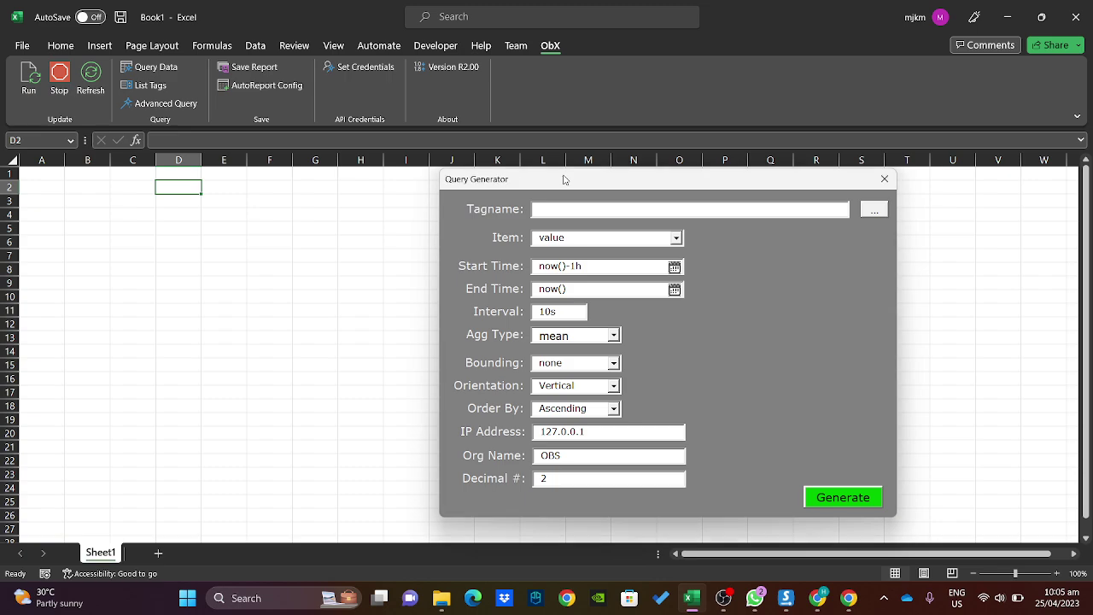
drag(563, 179, 568, 299)
shift+click(595, 188)
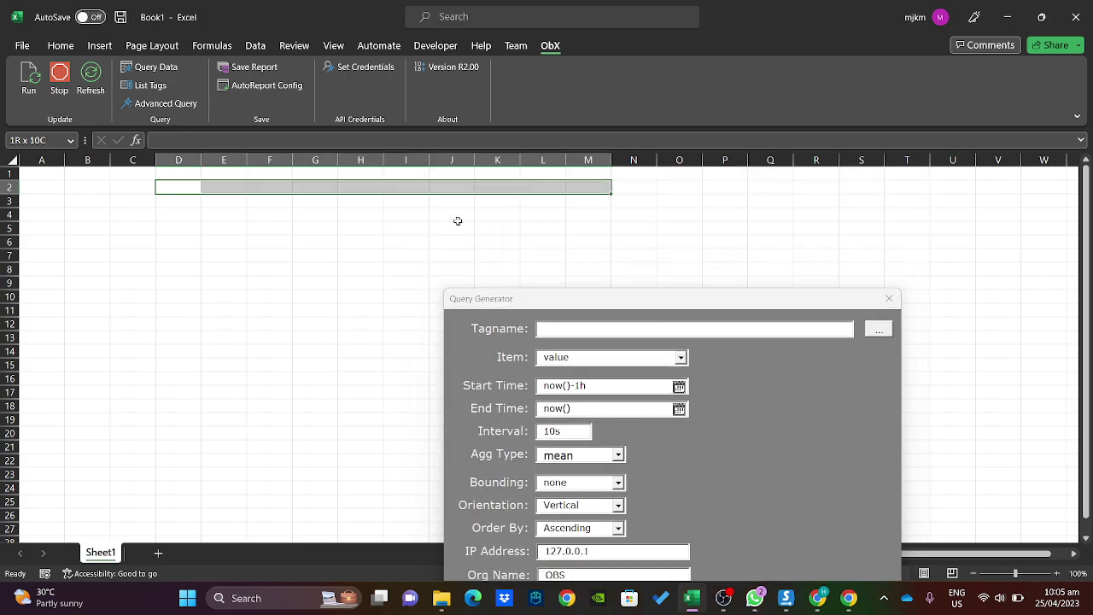
drag(657, 305, 658, 168)
Set the query's sort order to Descending and highlight D3:D23 as the example result range.
click(616, 392)
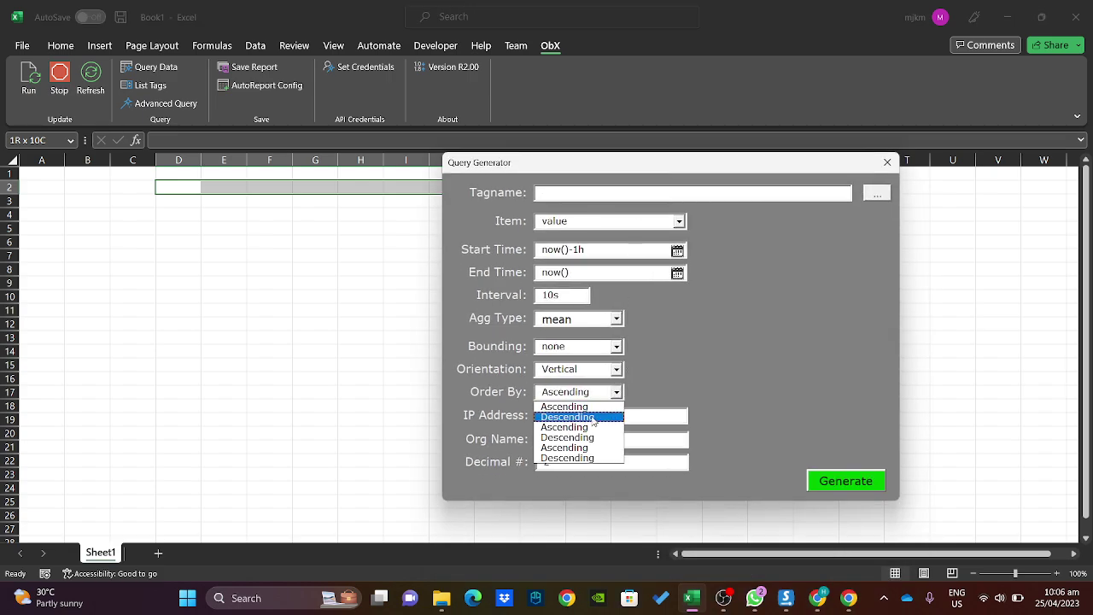
click(597, 416)
click(273, 243)
click(165, 203)
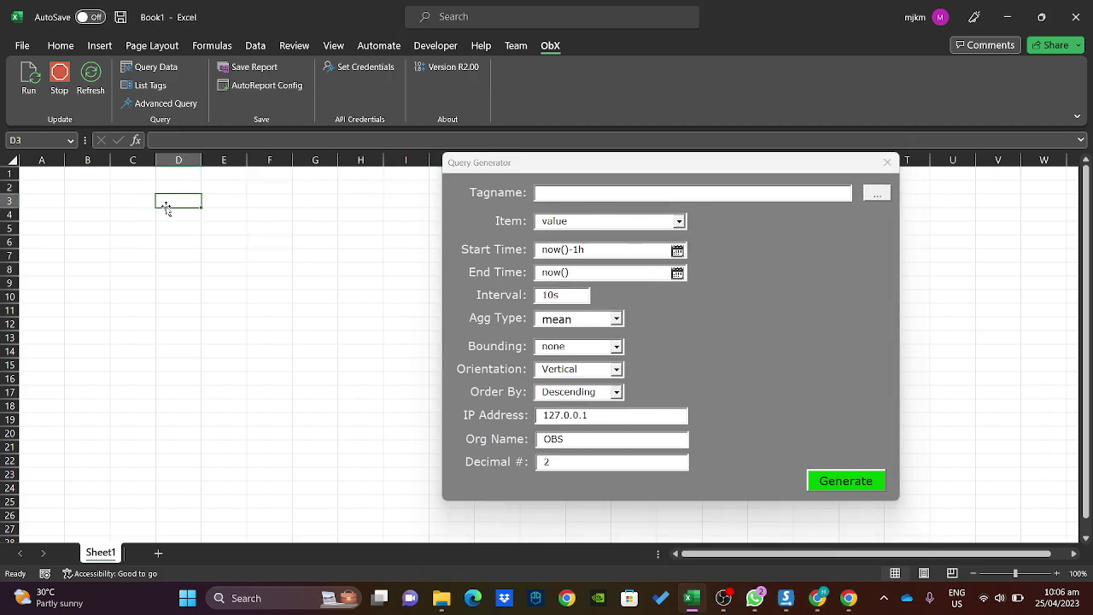
shift+click(183, 478)
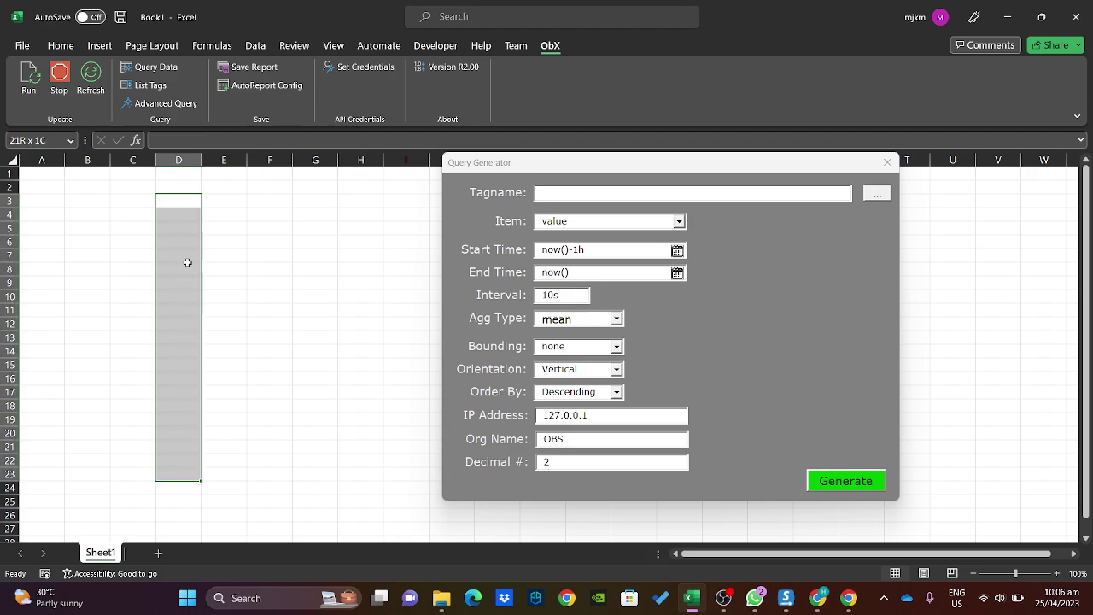
click(146, 202)
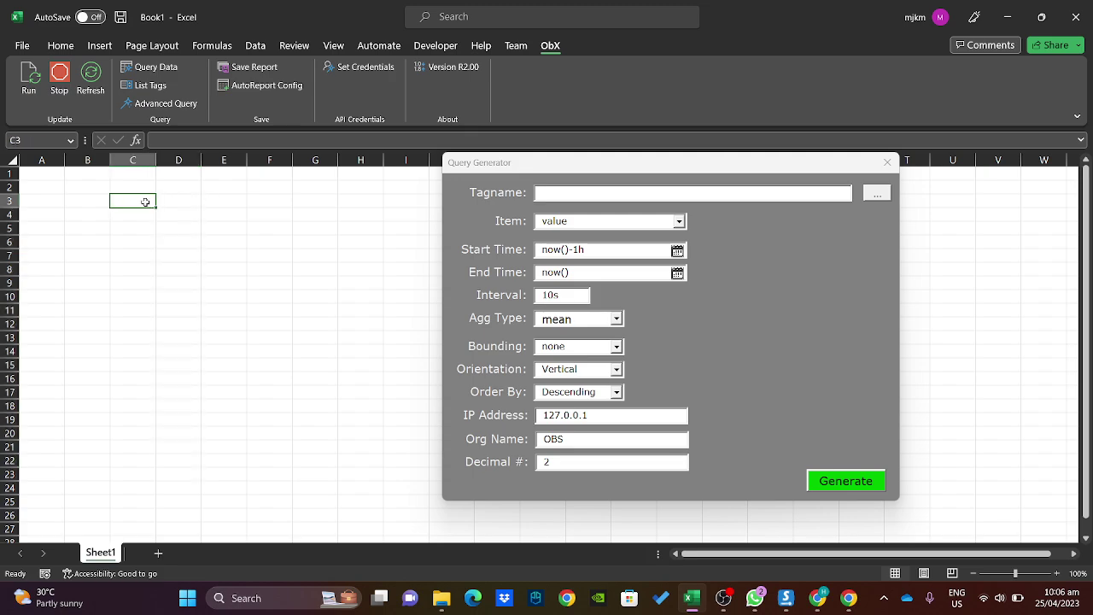
Illustrate the Ascending sort order by selecting it and entering 9:03 in C3 and 10:03 in C17.
click(616, 392)
click(586, 408)
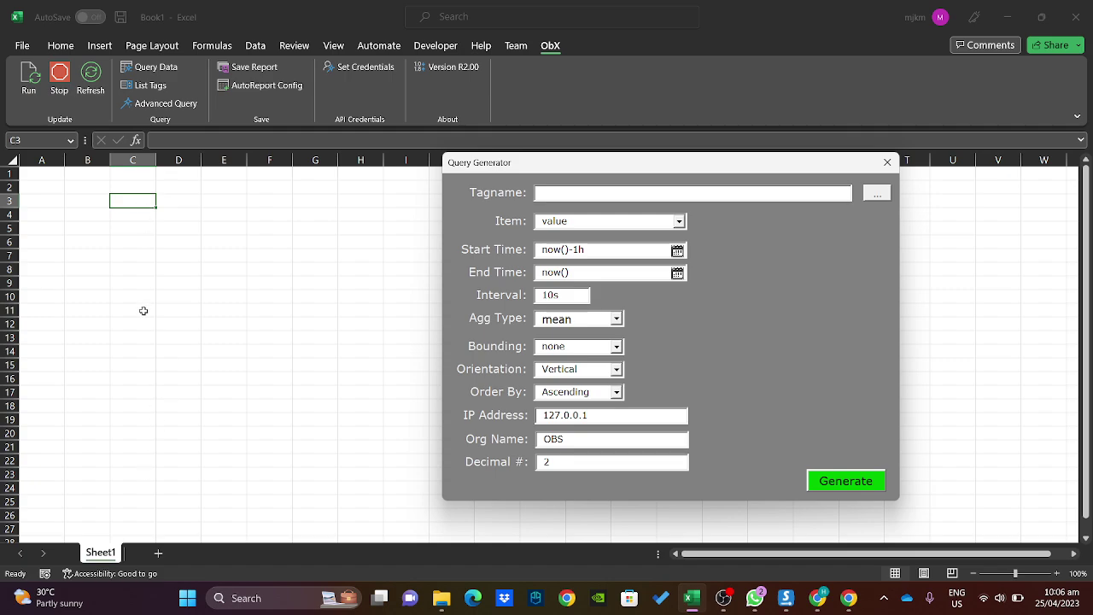
click(151, 203)
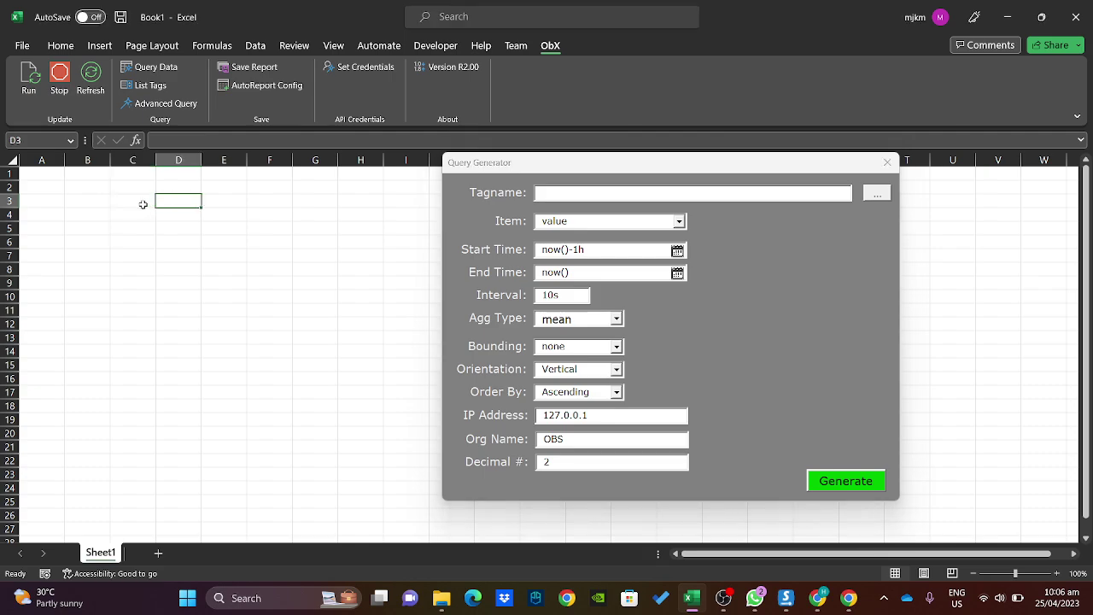
text(9)
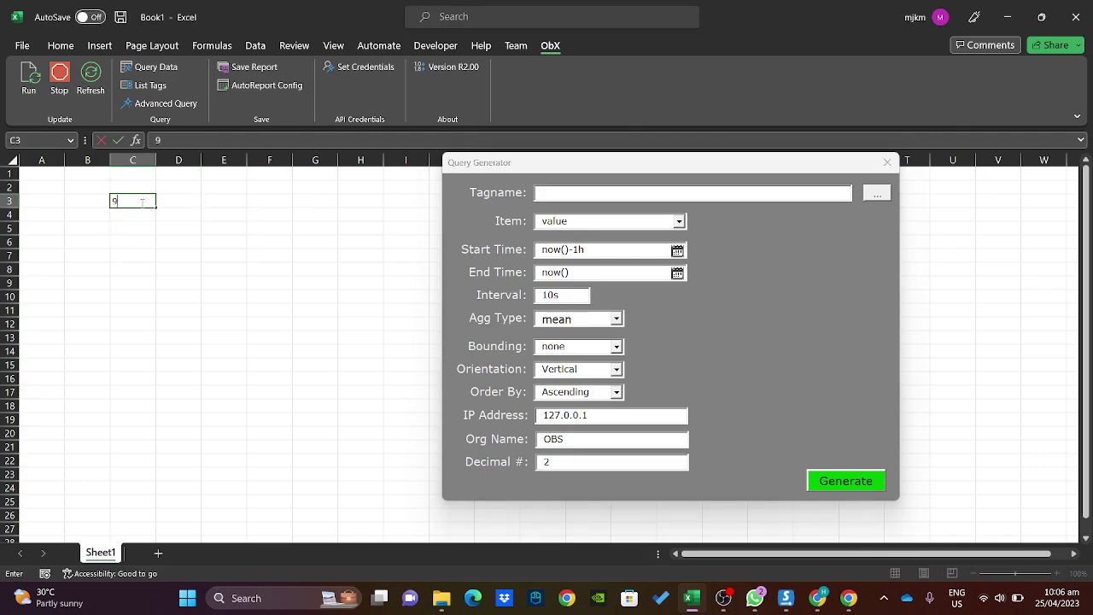
text(:03)
key(Return)
key(Down)
key(Down)
key(Down)
key(Down)
key(Down)
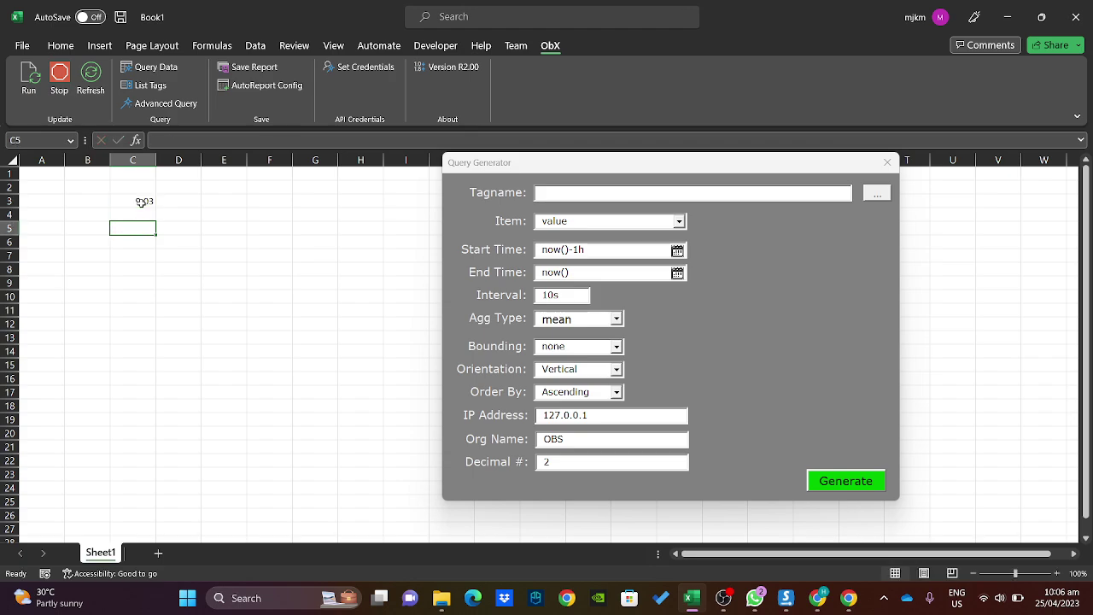
key(Down)
key(Down)
key(Down)
key(Down)
key(Down)
key(Down)
key(Down)
key(Down)
text(10:03)
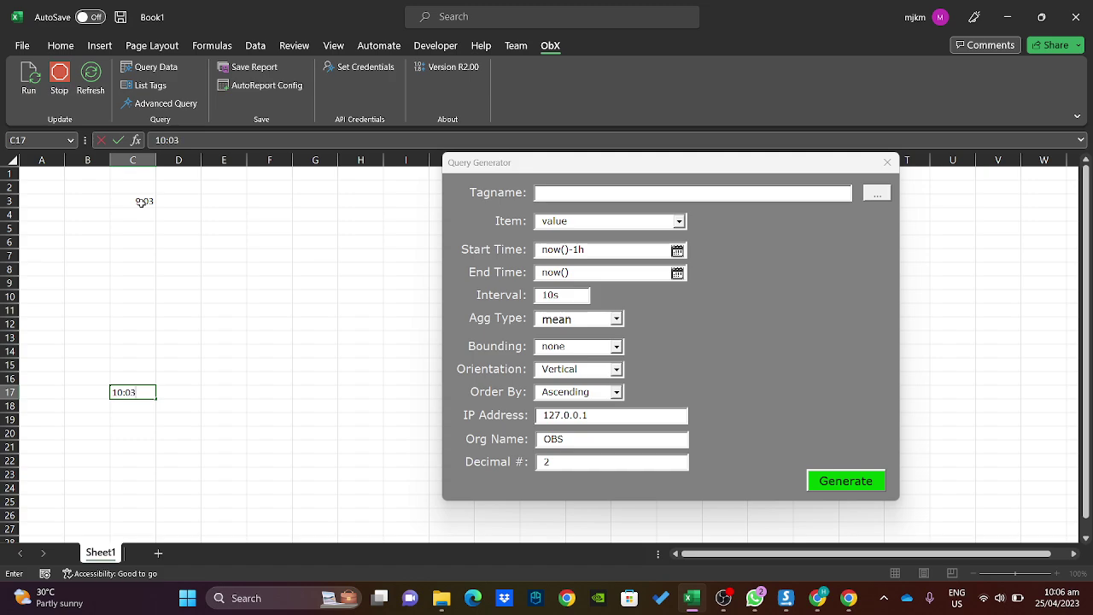
key(Return)
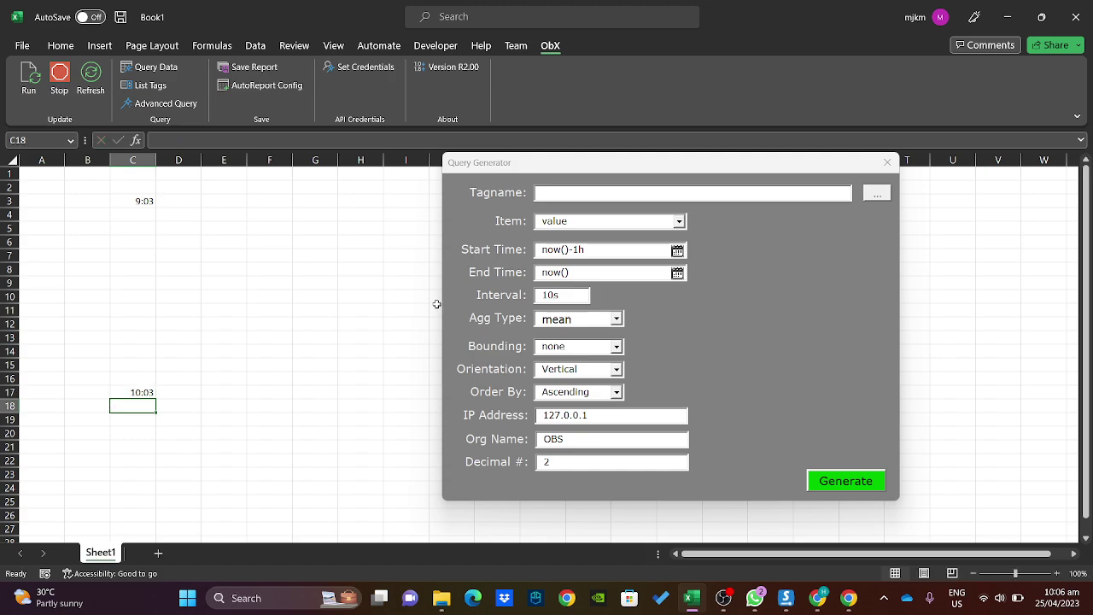
Illustrate the Descending sort order by selecting it and entering 10:03 in D3 and 9:03 in D17.
click(616, 391)
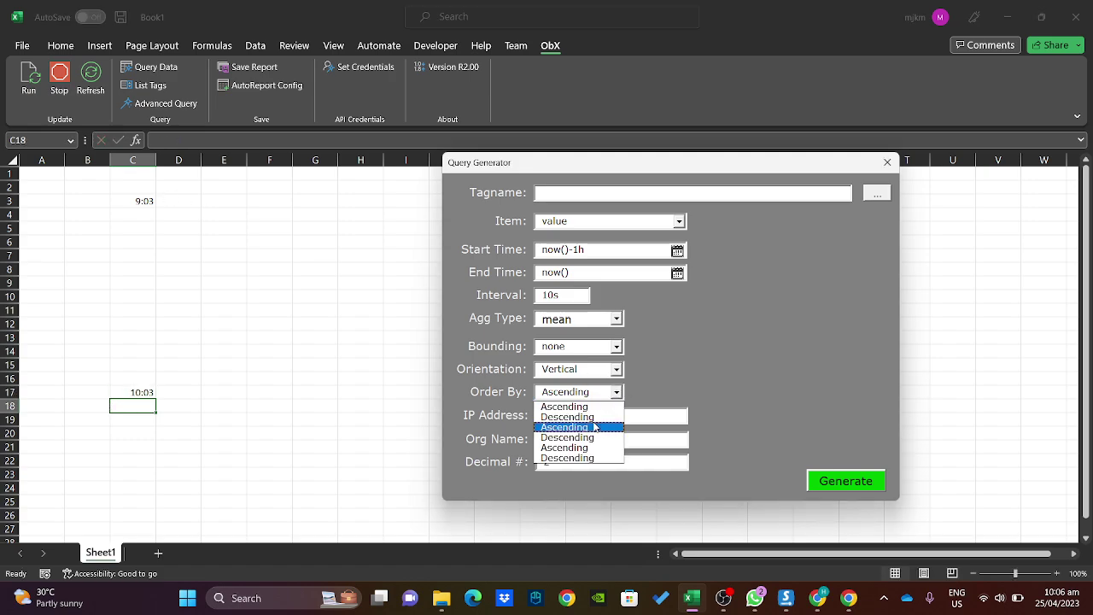
click(593, 417)
click(193, 202)
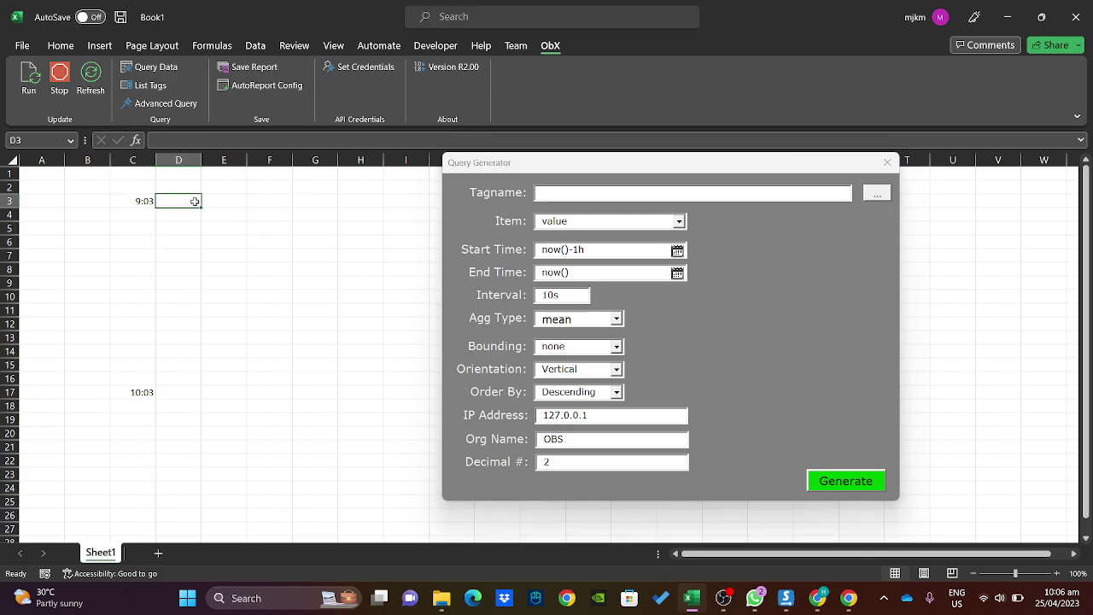
text(10:0)
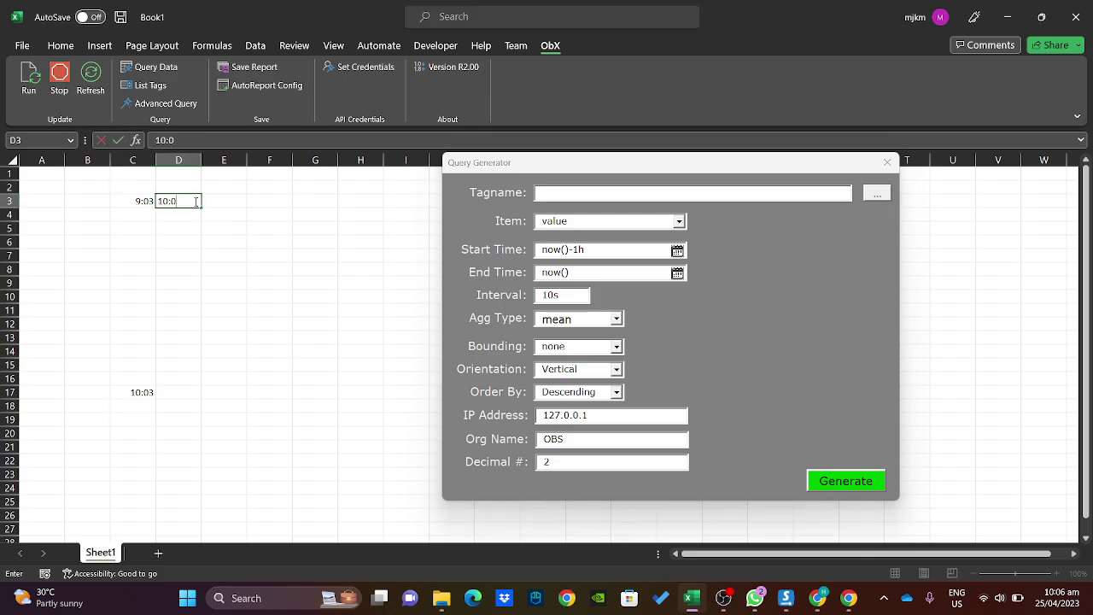
key(Return)
key(Return)
key(Return)
key(Return)
key(Return)
key(Return)
key(Return)
key(Return)
key(Return)
key(Return)
key(Return)
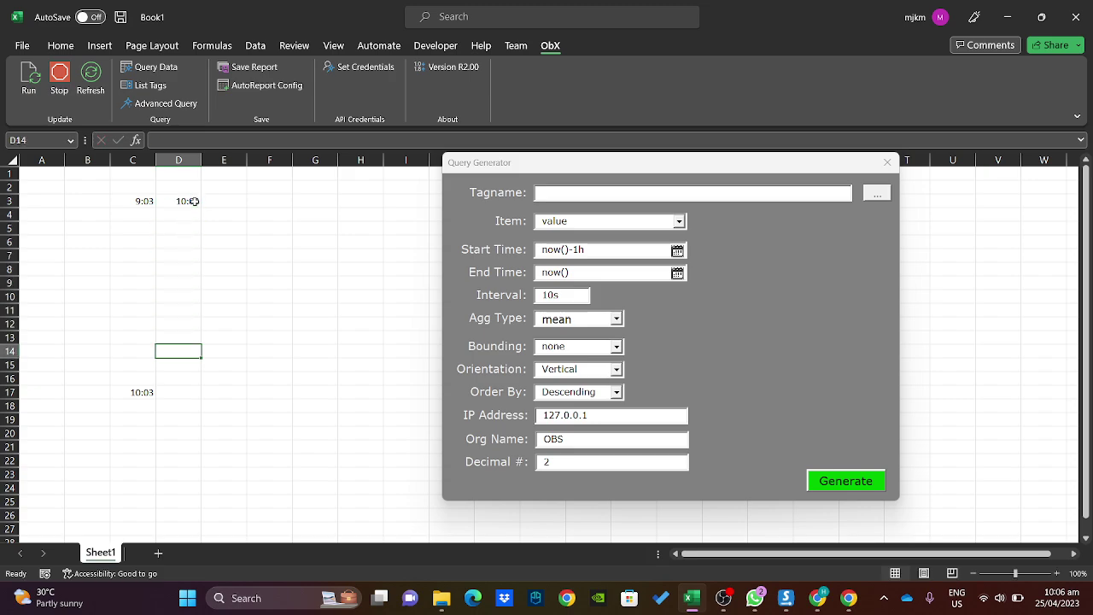
key(Return)
key(Return)
key(Return)
text(0)
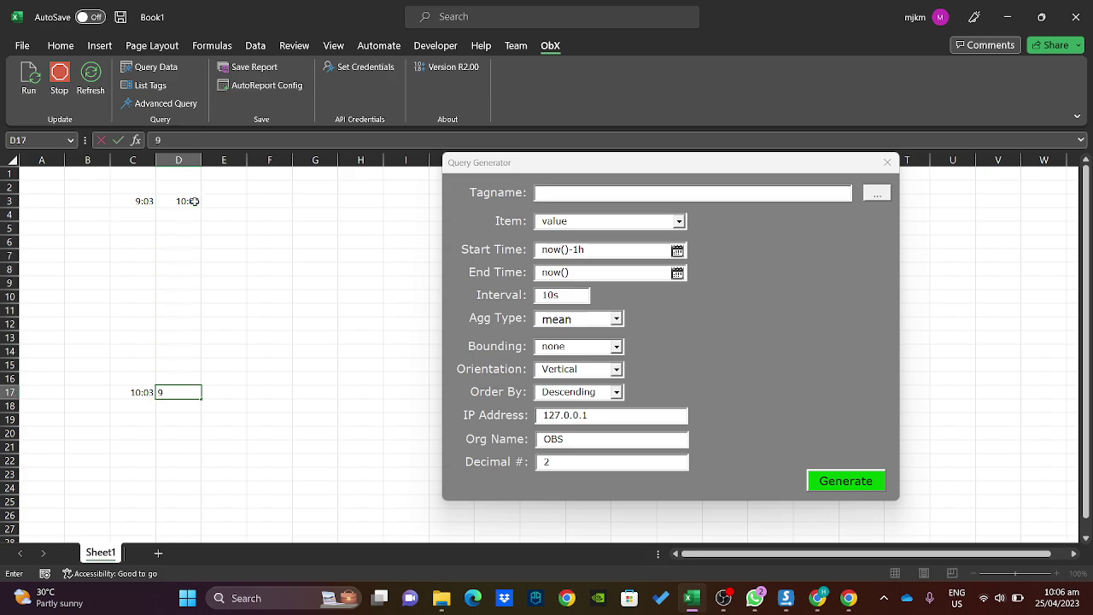
text(:03)
key(Return)
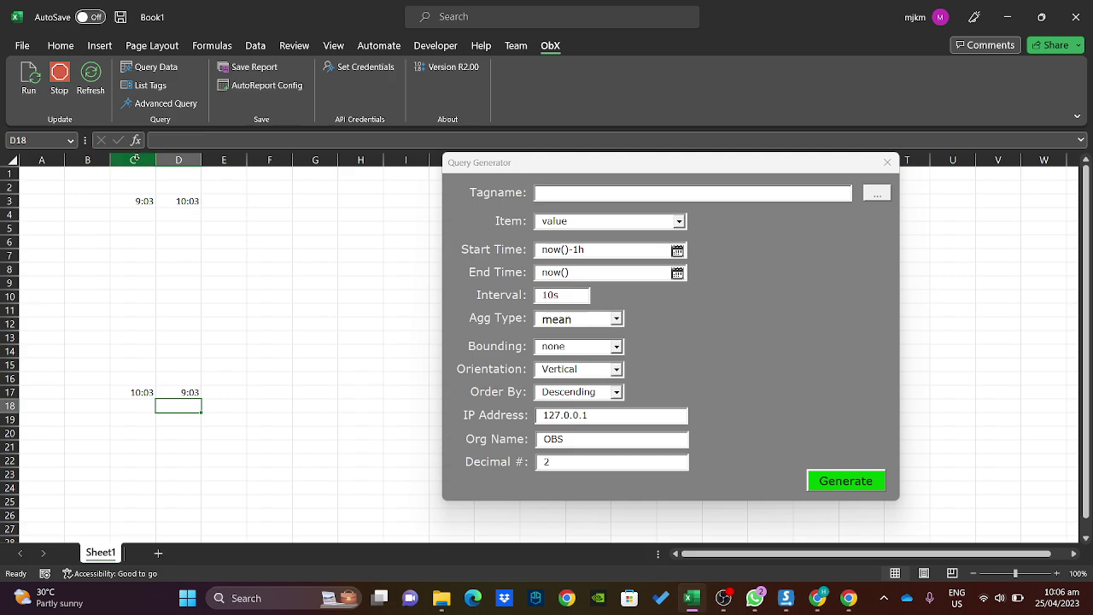
Clear the example times from columns C and D and set the query's sort order to Ascending.
drag(135, 159, 192, 159)
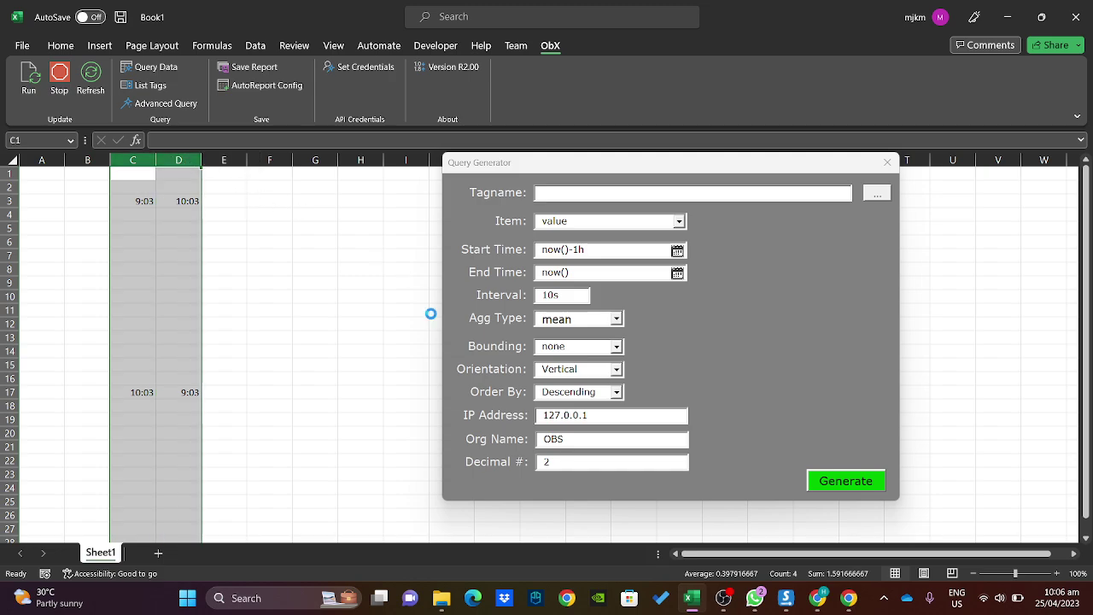
key(Delete)
click(632, 397)
click(615, 392)
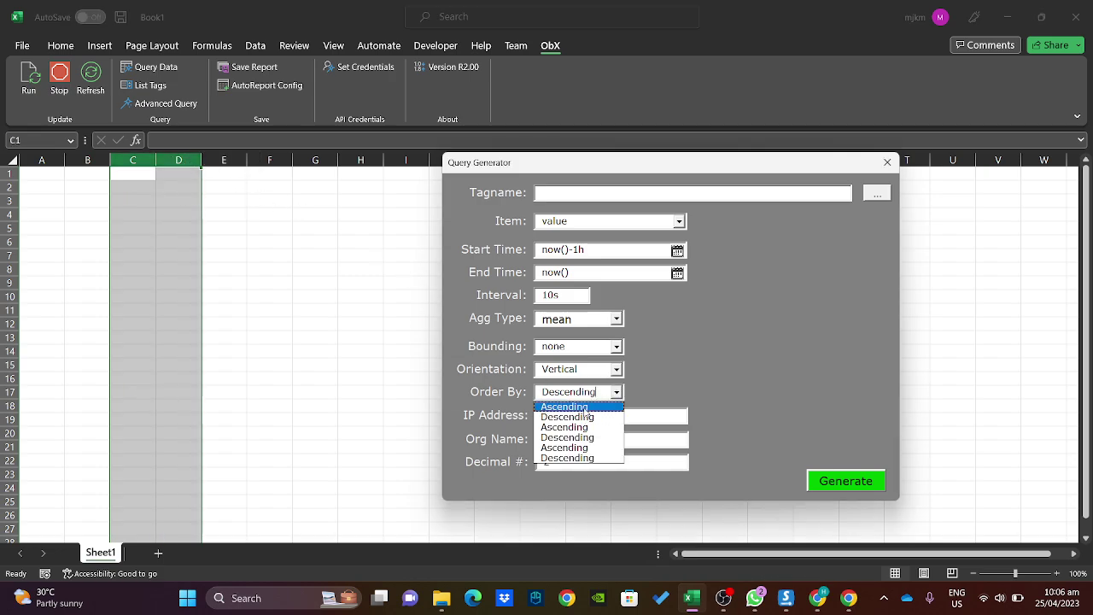
click(583, 405)
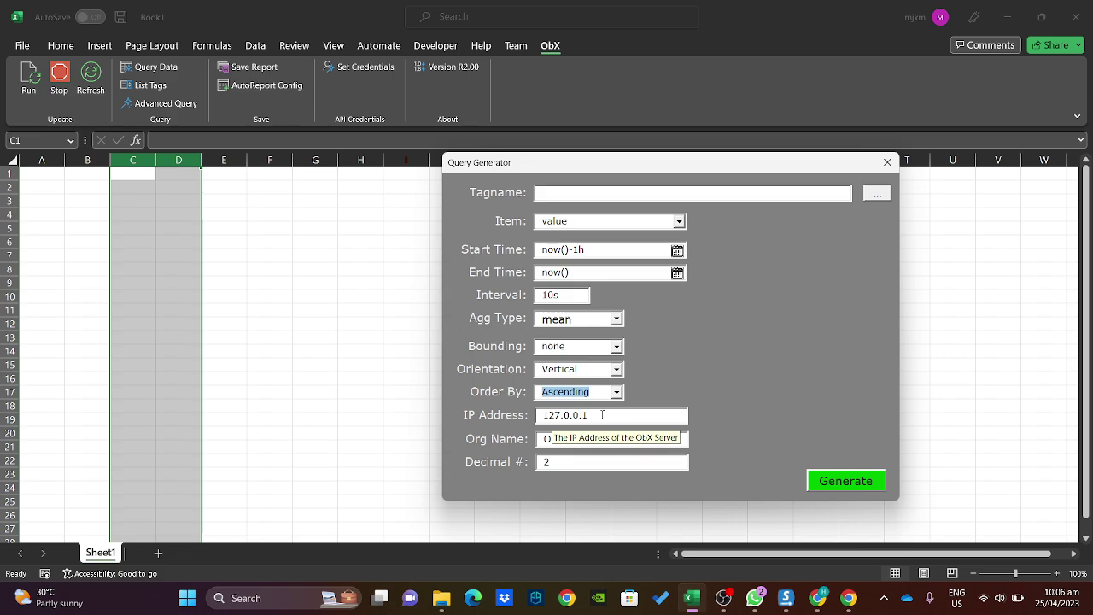
Examine the server IP address and organization name fields, highlighting each value and keeping the generator window clear of cell G5.
click(602, 414)
key(ctrl+a)
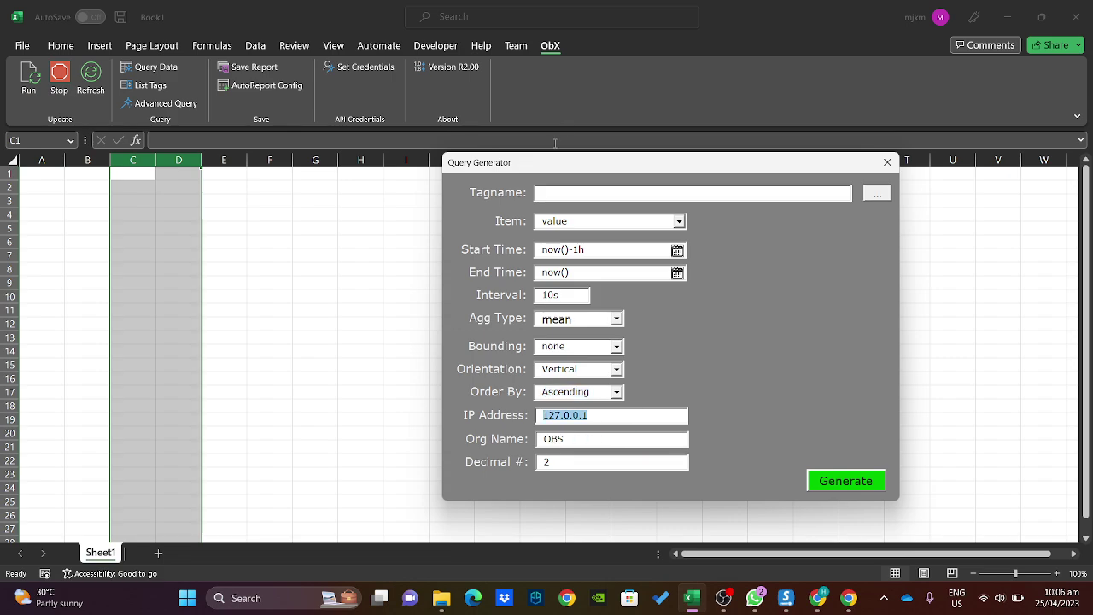
drag(555, 167, 639, 167)
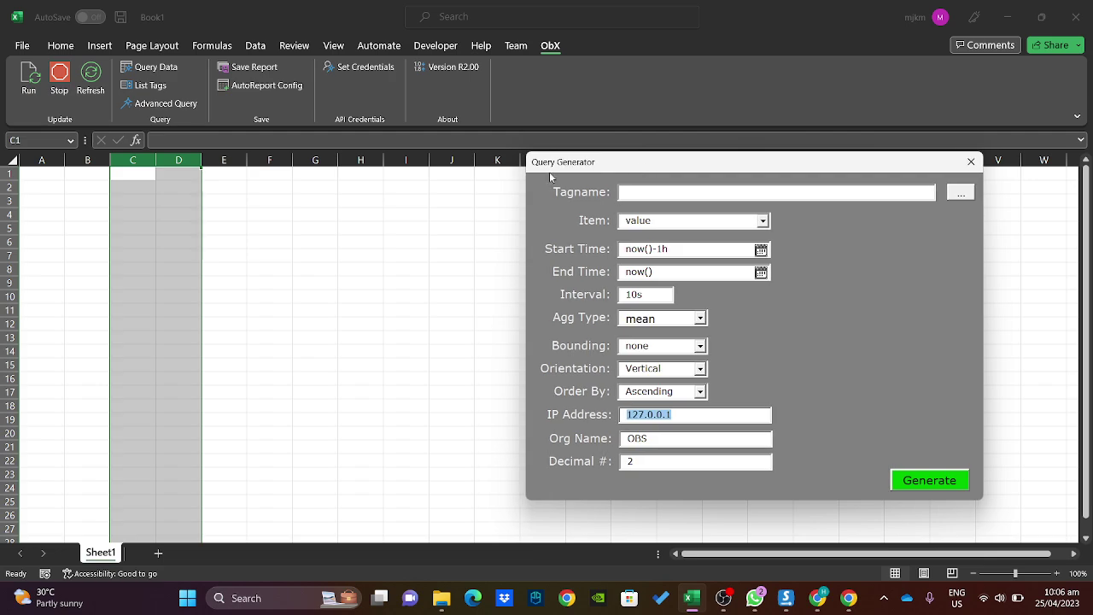
click(307, 224)
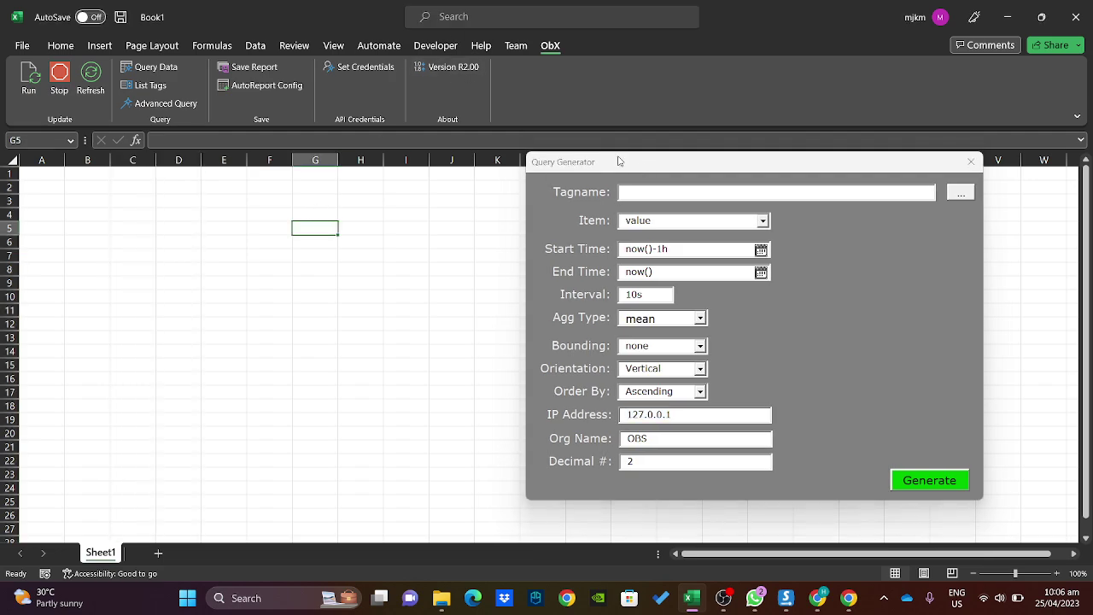
drag(619, 161, 660, 167)
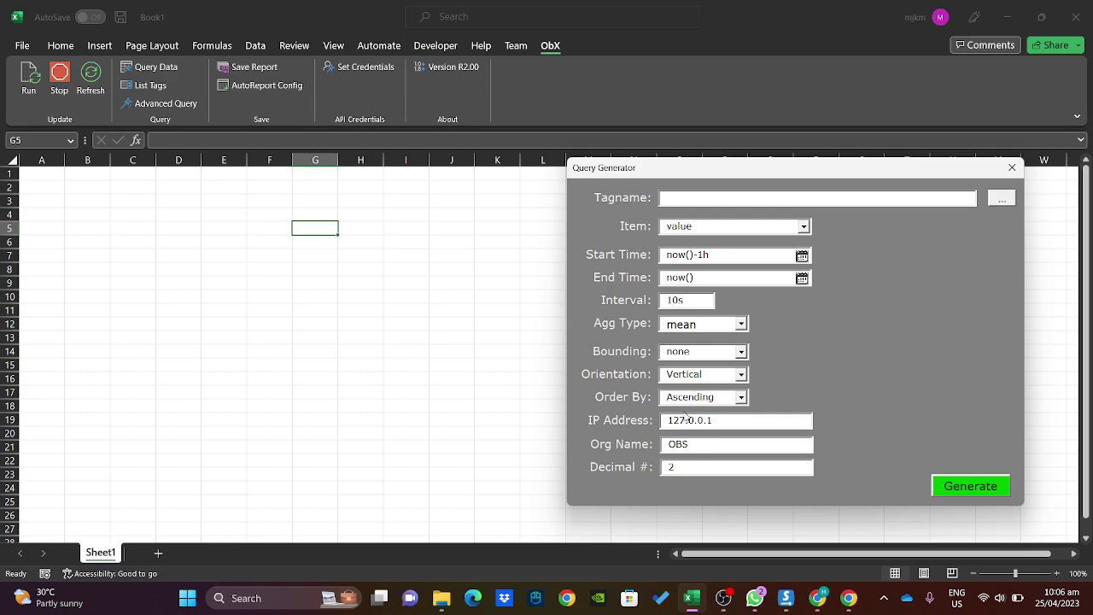
click(734, 420)
key(ctrl+a)
drag(690, 173, 628, 158)
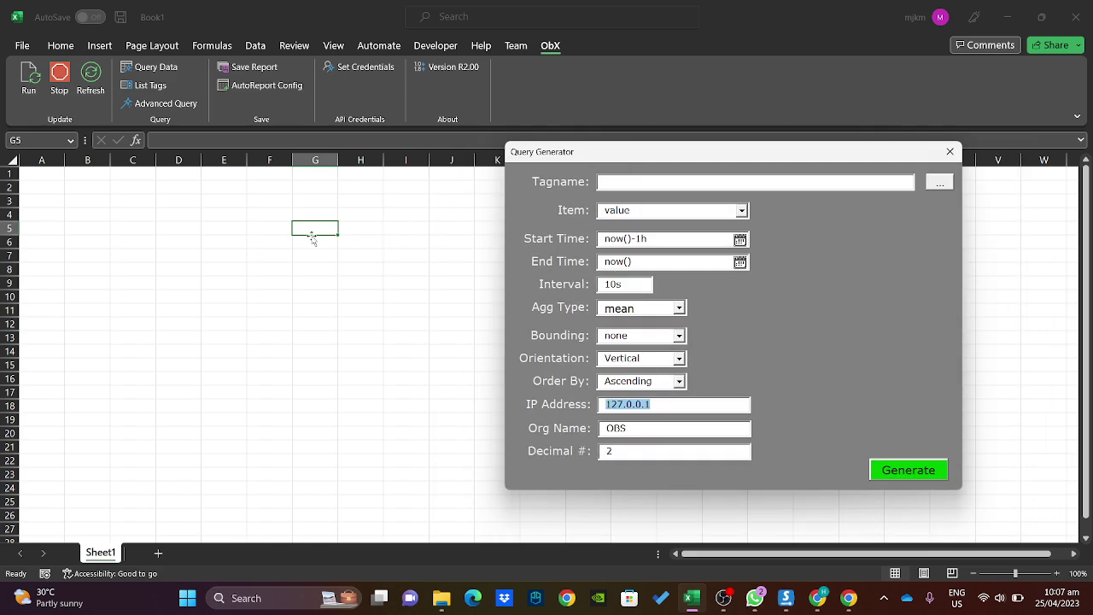
mouse_move(630, 151)
mouse_down()
mouse_move(639, 151)
mouse_move(623, 150)
mouse_up()
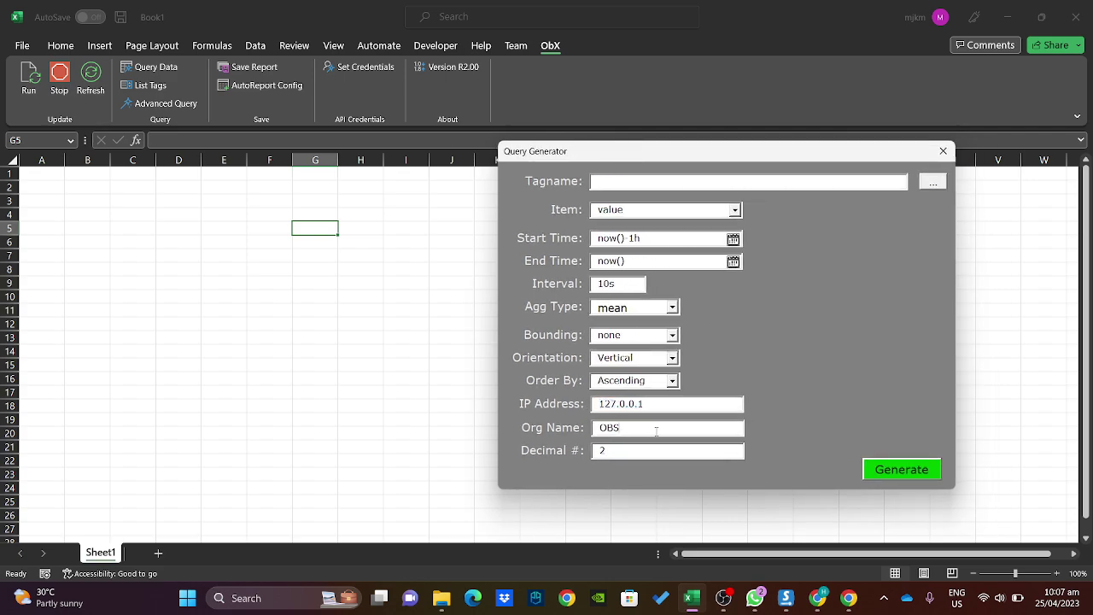
key(Tab)
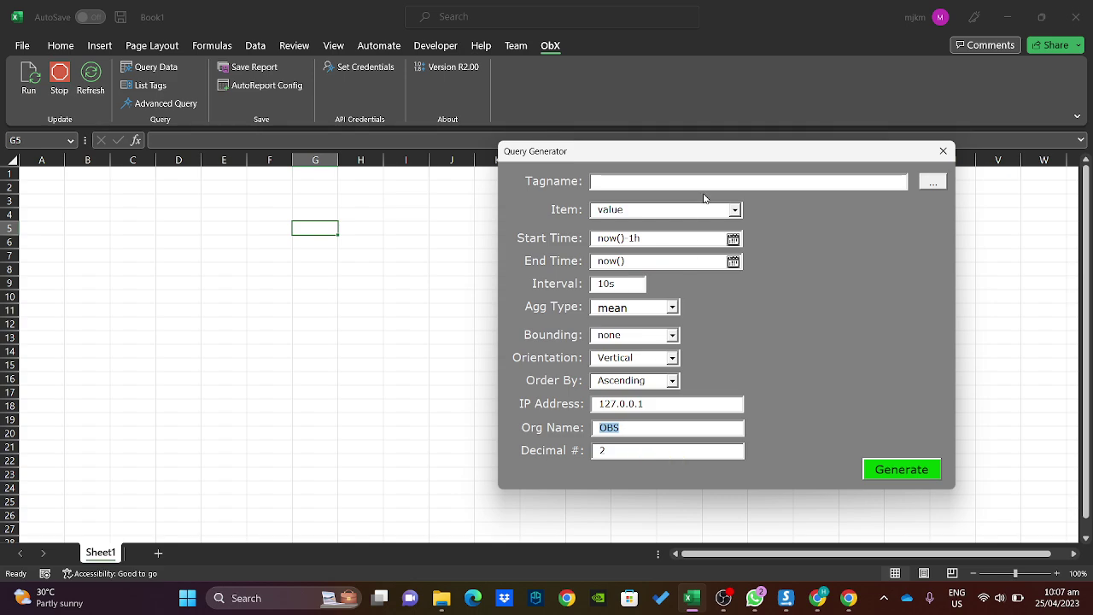
Examine the query generator's decimal number field, keeping the generator window clear of cell G5.
drag(720, 154, 792, 152)
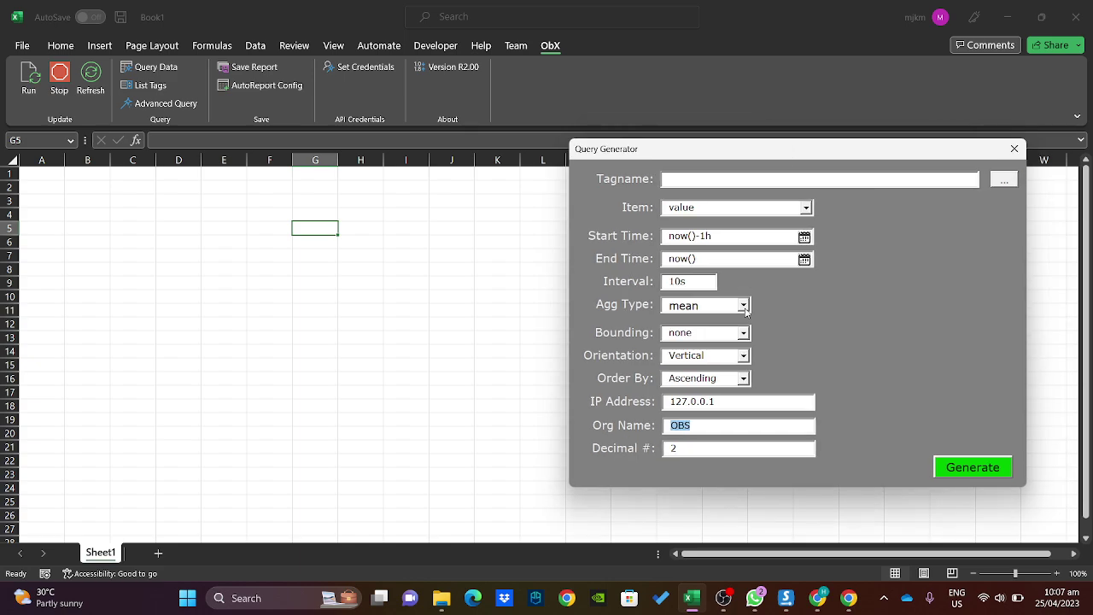
click(697, 449)
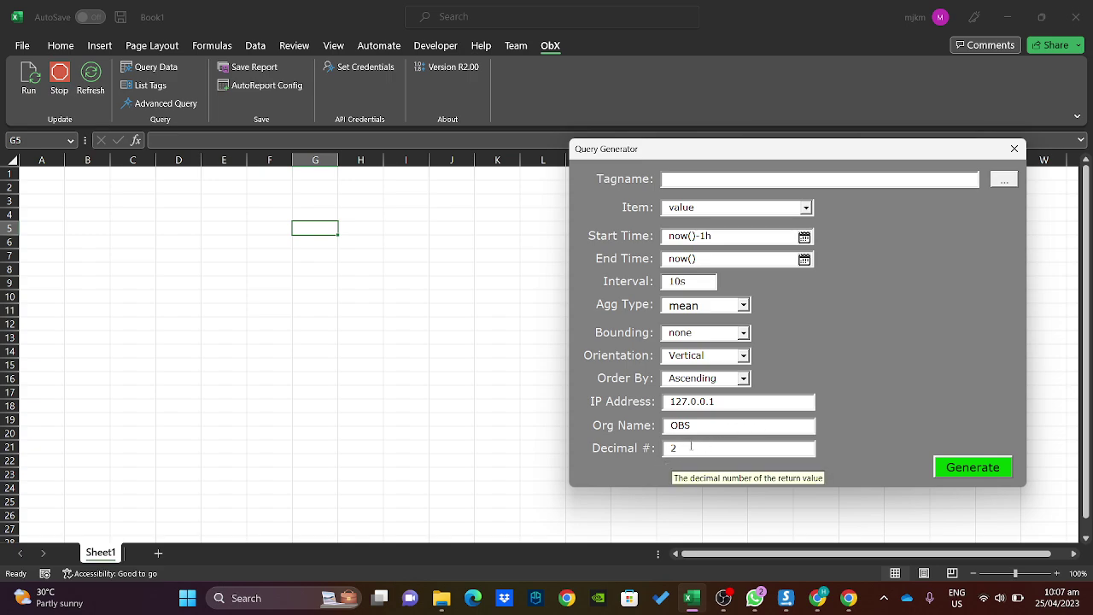
drag(743, 146, 611, 170)
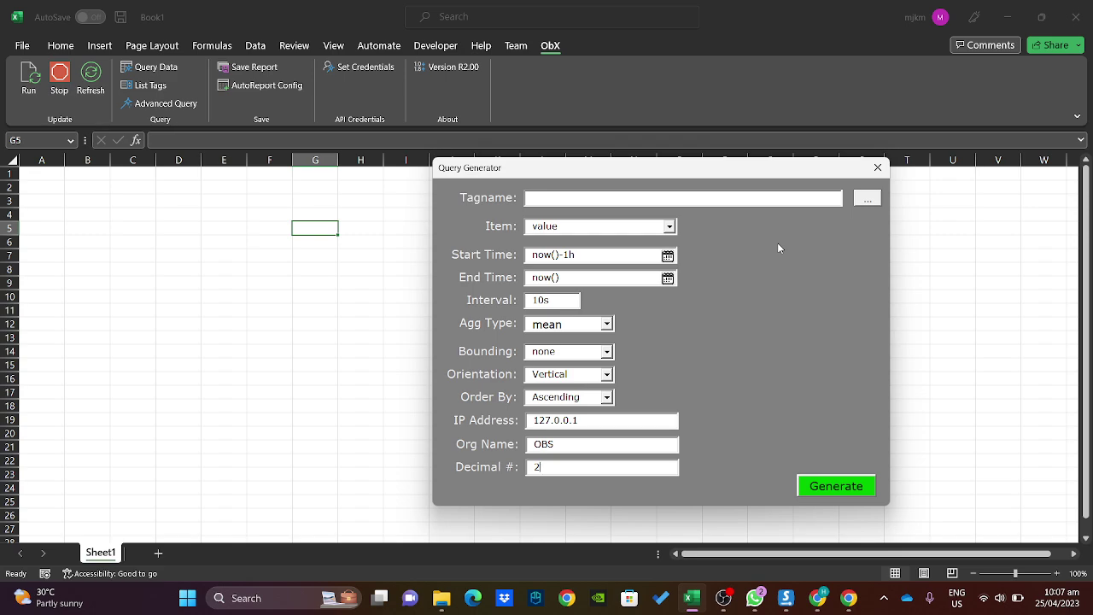
drag(740, 171, 753, 168)
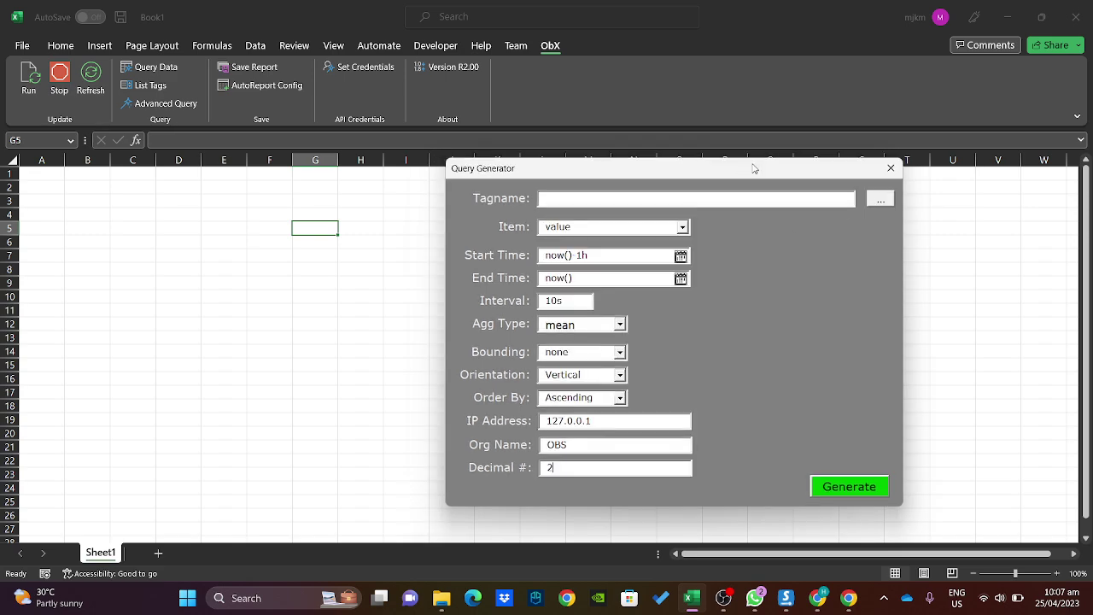
Browse the available tags, glance at the Prosys OPC UA Simulation Server, and choose Counter as the query's tag name.
click(881, 198)
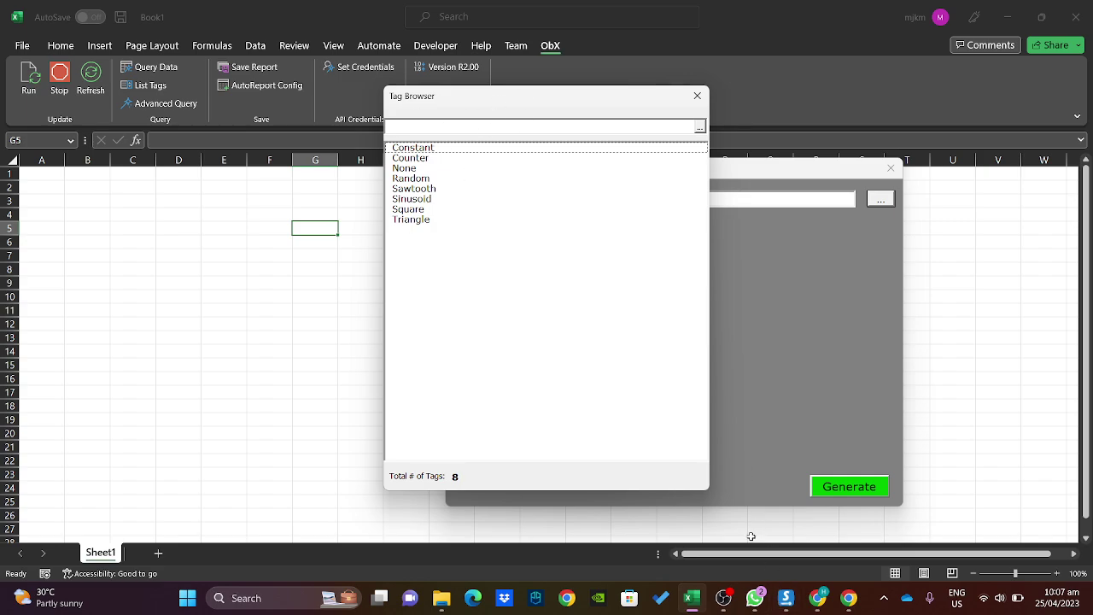
click(786, 598)
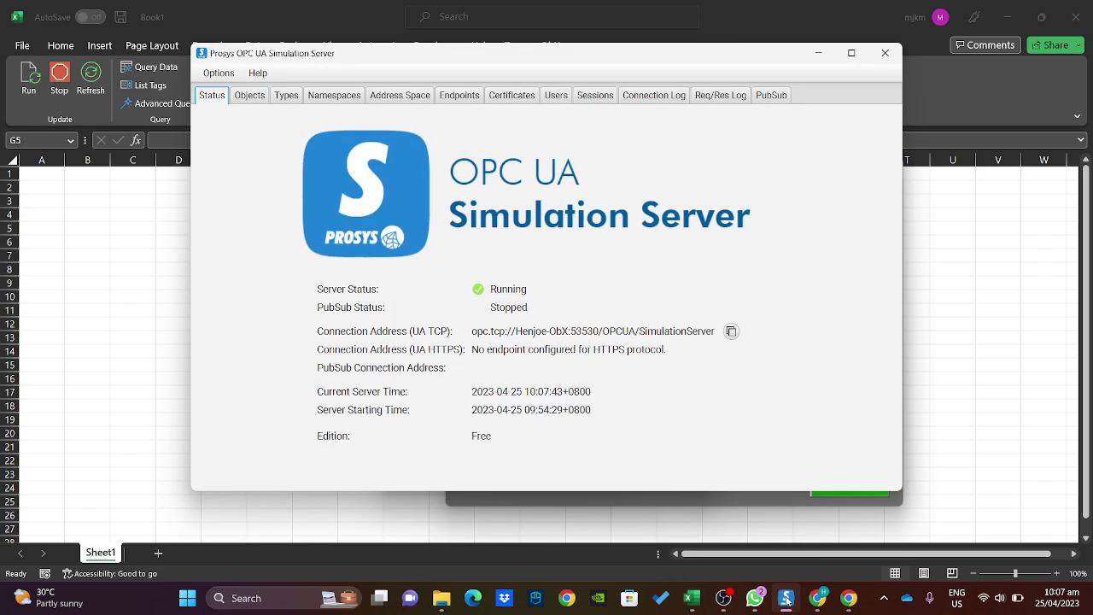
click(785, 597)
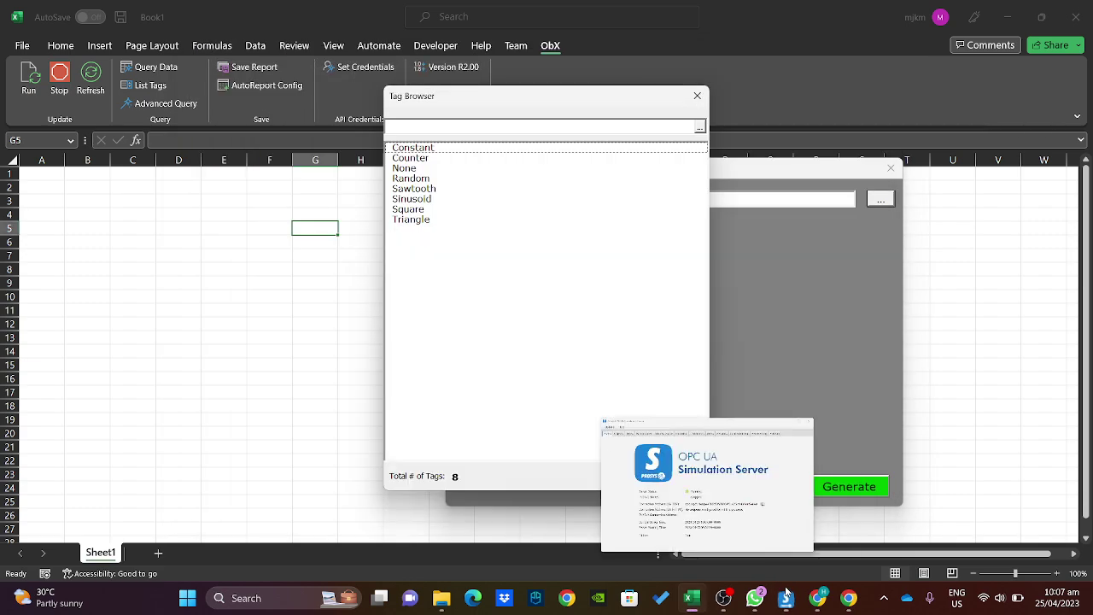
click(422, 160)
double_click(421, 165)
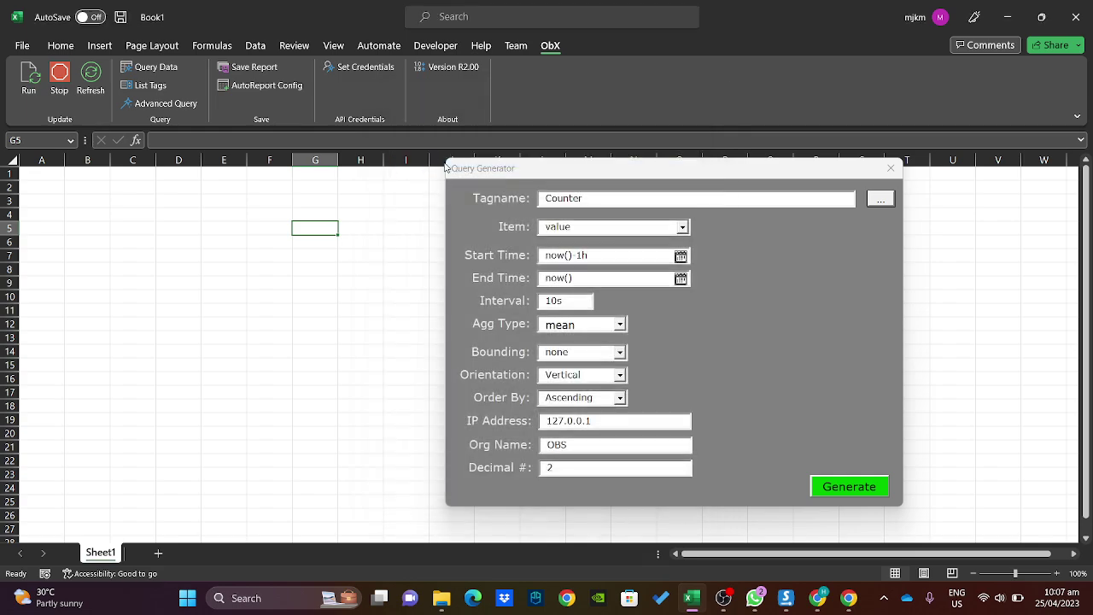
Generate the Counter value query into cell D5, from now()-1h to now() with a 10s interval and mean aggregation.
drag(634, 171, 663, 136)
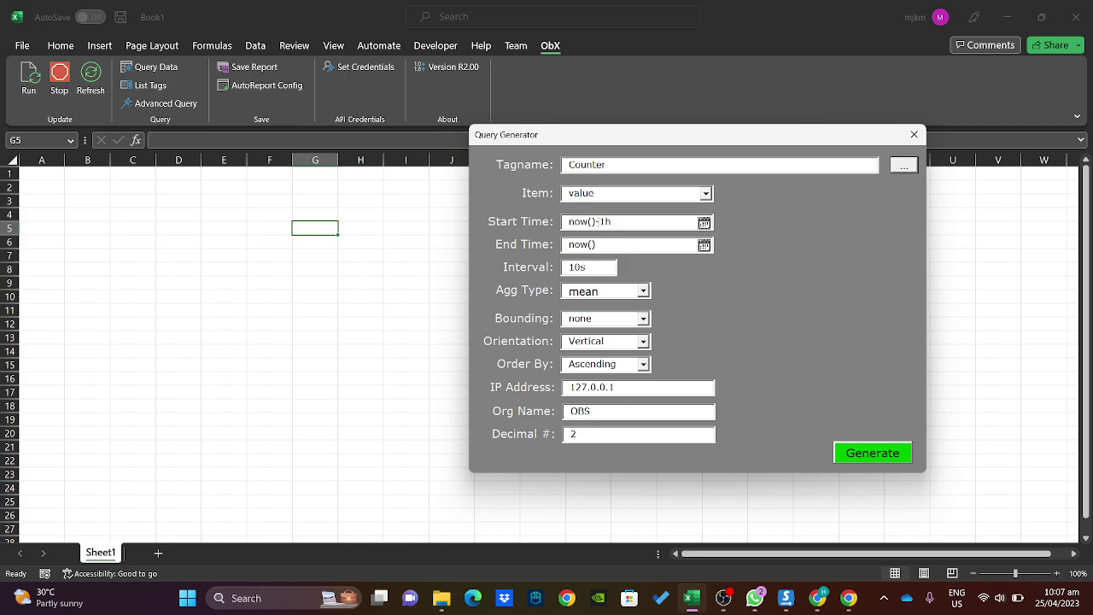
drag(610, 141, 587, 154)
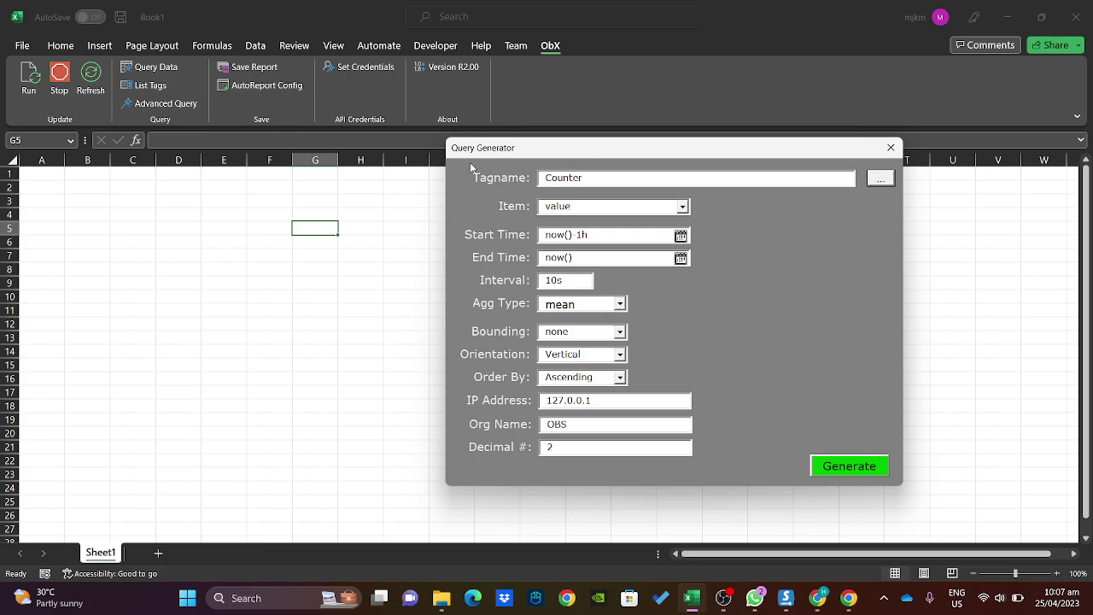
click(313, 224)
click(205, 223)
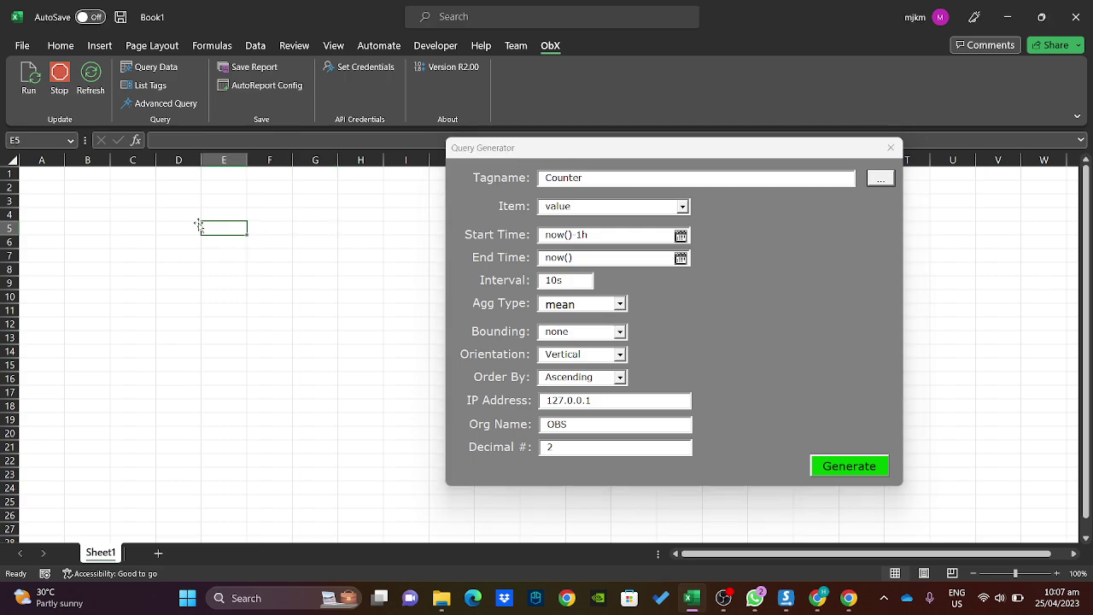
click(184, 227)
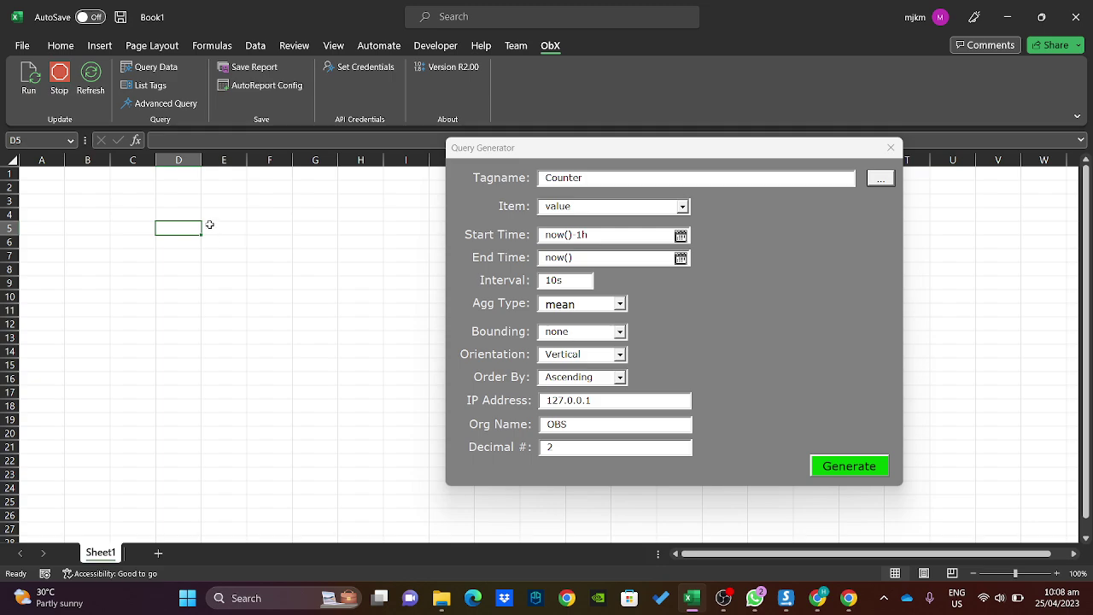
click(853, 468)
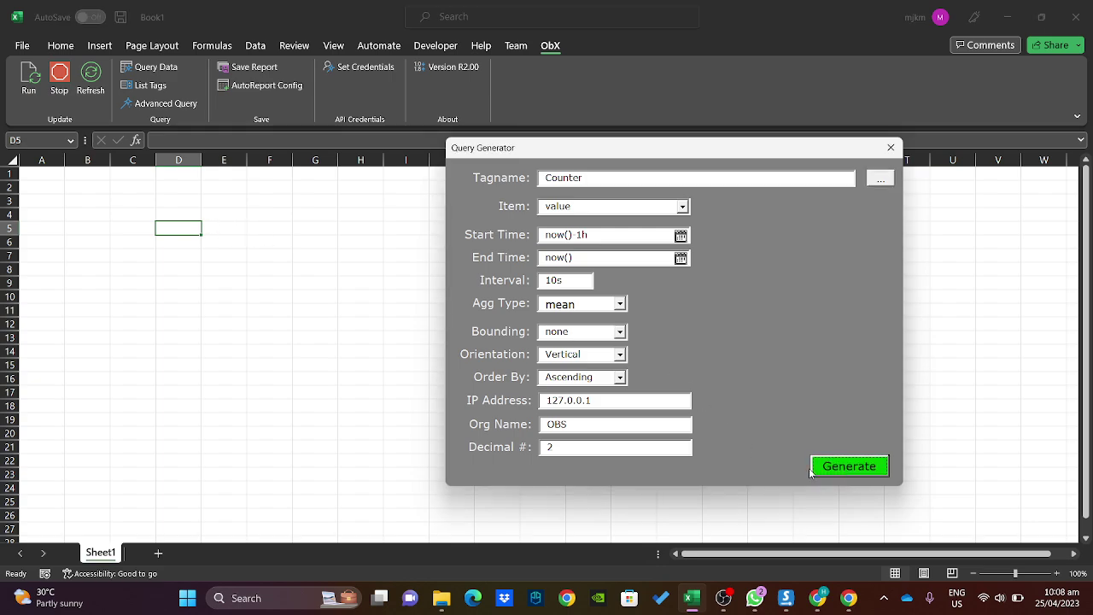
Review the returned Counter values down column D and highlight the whole column.
scroll(180, 282, down, 7)
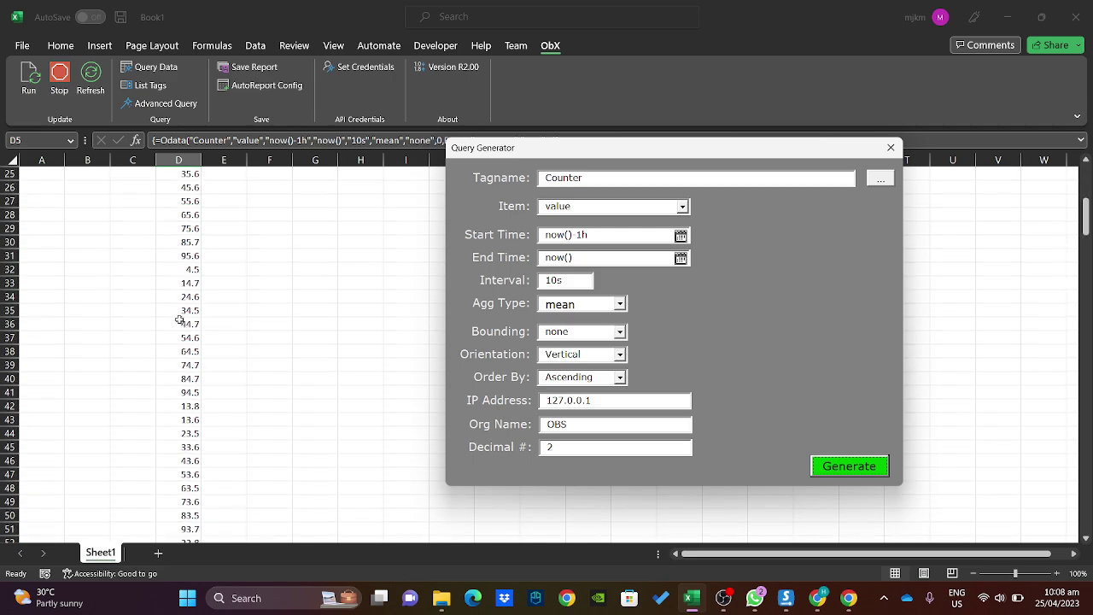
scroll(183, 313, up, 8)
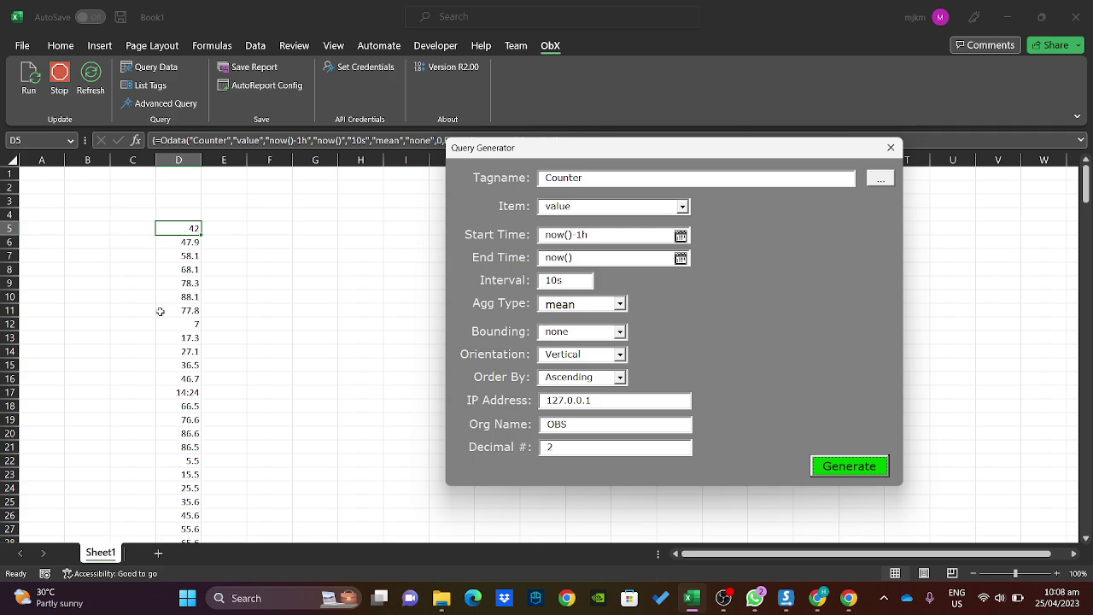
click(187, 157)
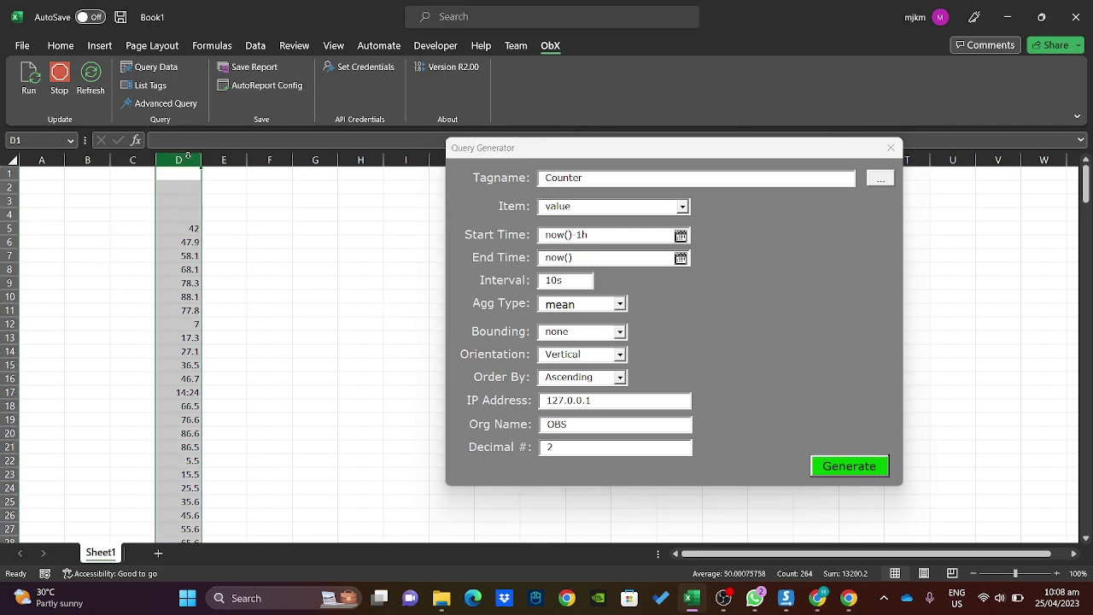
click(242, 240)
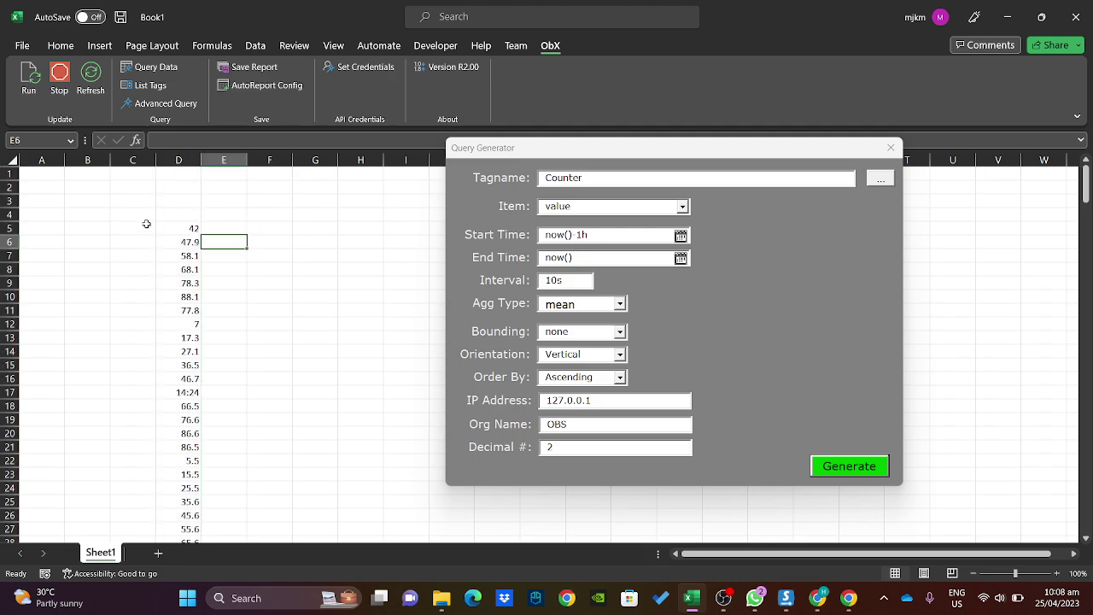
Generate the Counter timestamp query into cell C5 and widen column C to fit the full dates and times.
click(132, 228)
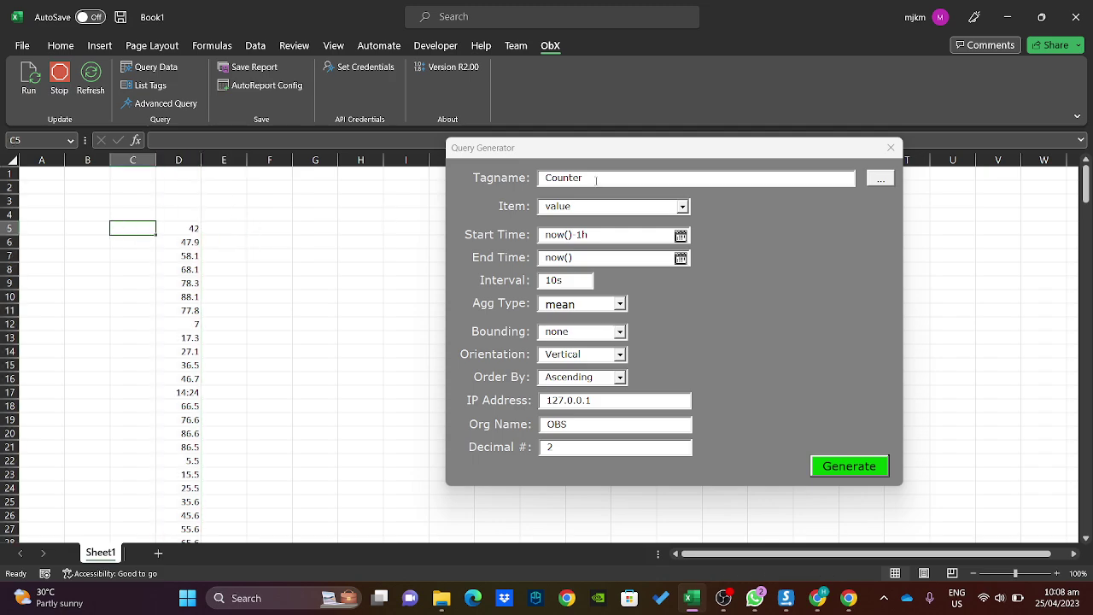
click(684, 208)
click(683, 207)
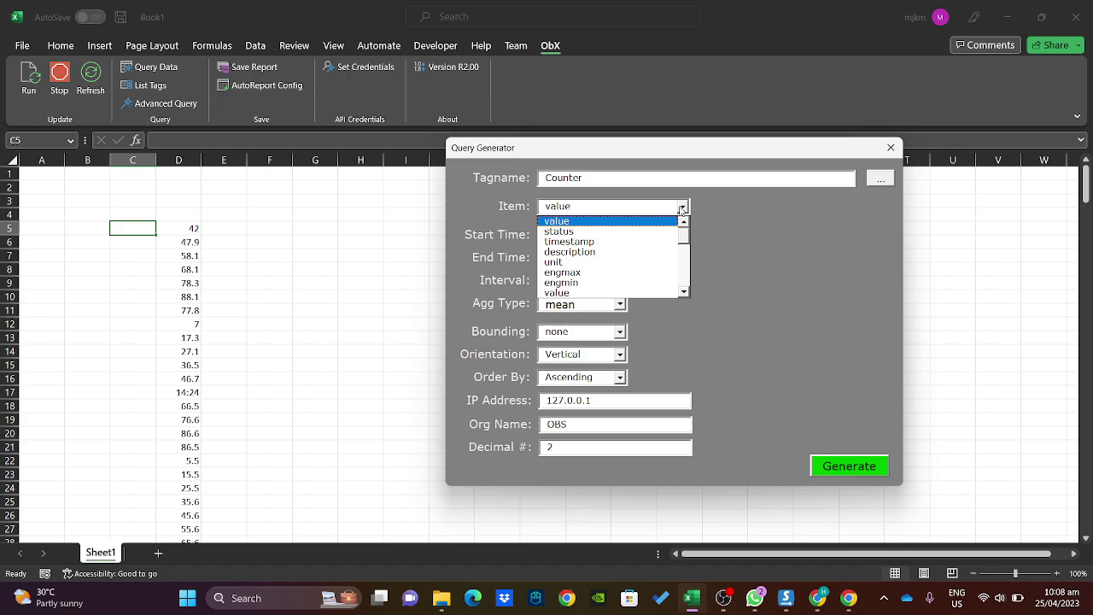
click(573, 243)
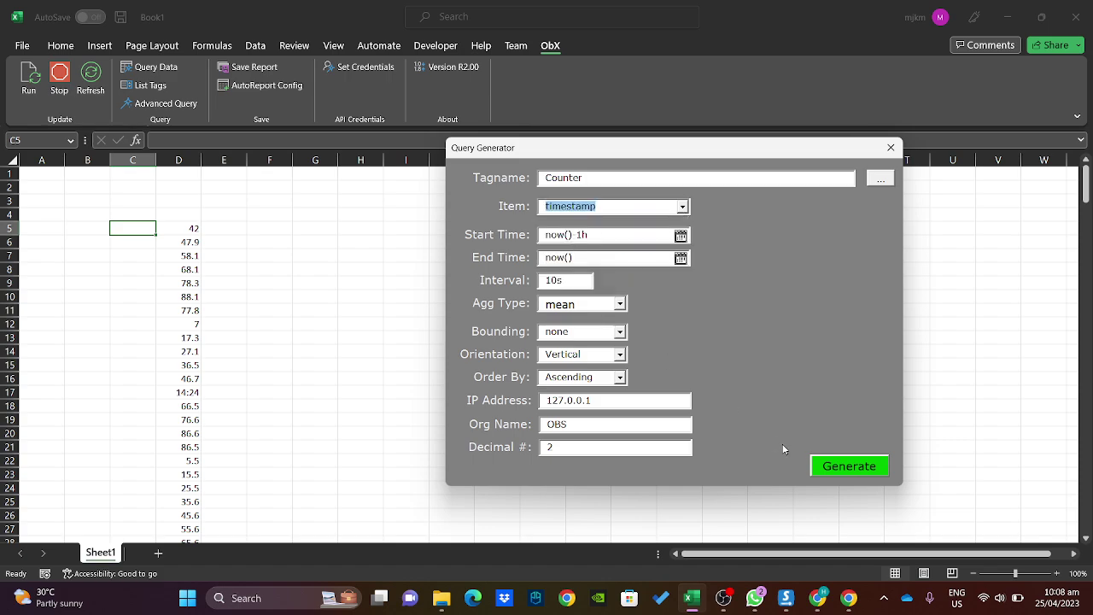
click(842, 467)
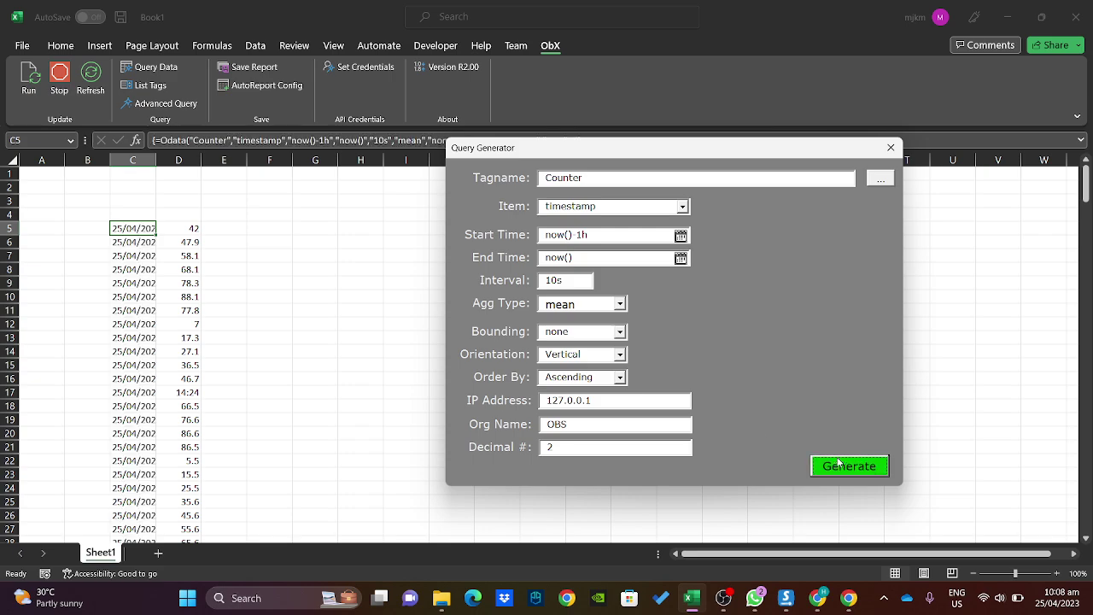
double_click(155, 160)
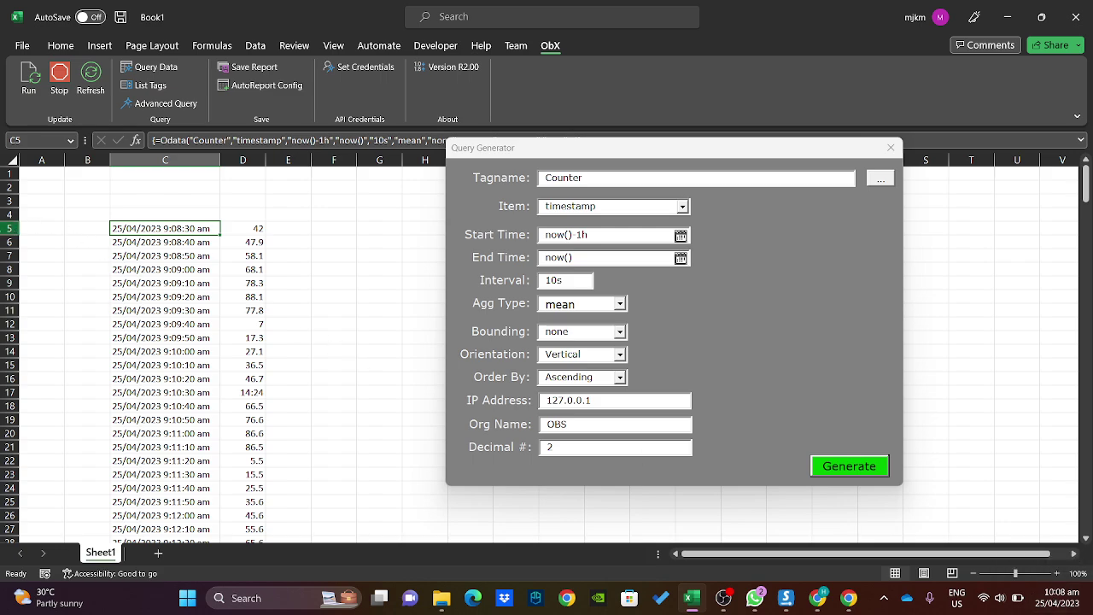
Compare the timestamps from C5 down to C14 with the query's start time and 10-second interval.
double_click(589, 234)
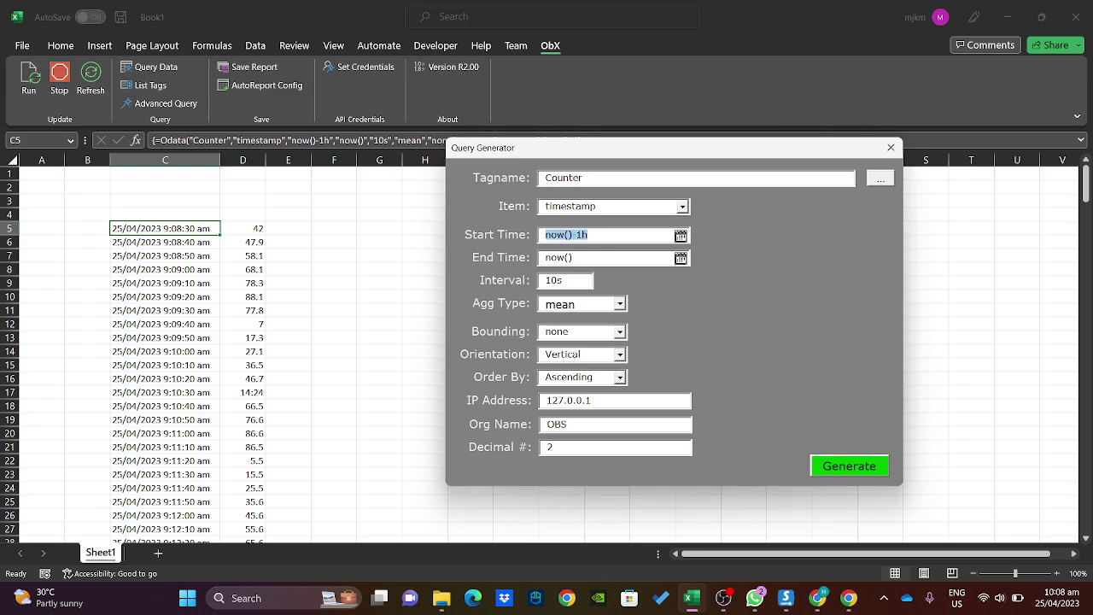
click(252, 226)
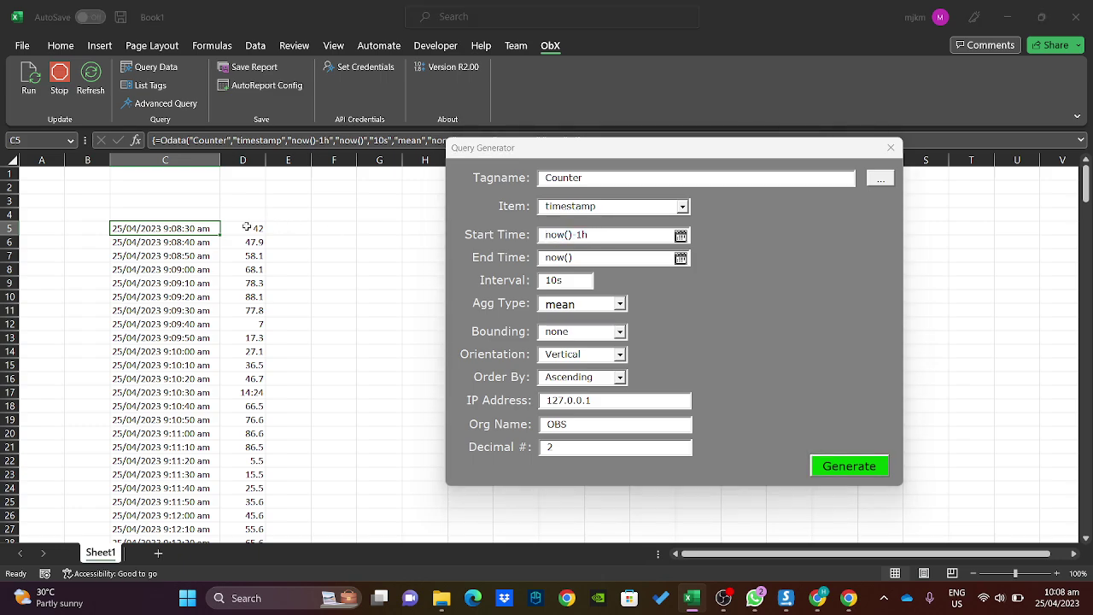
click(158, 229)
key(Down)
key(Down)
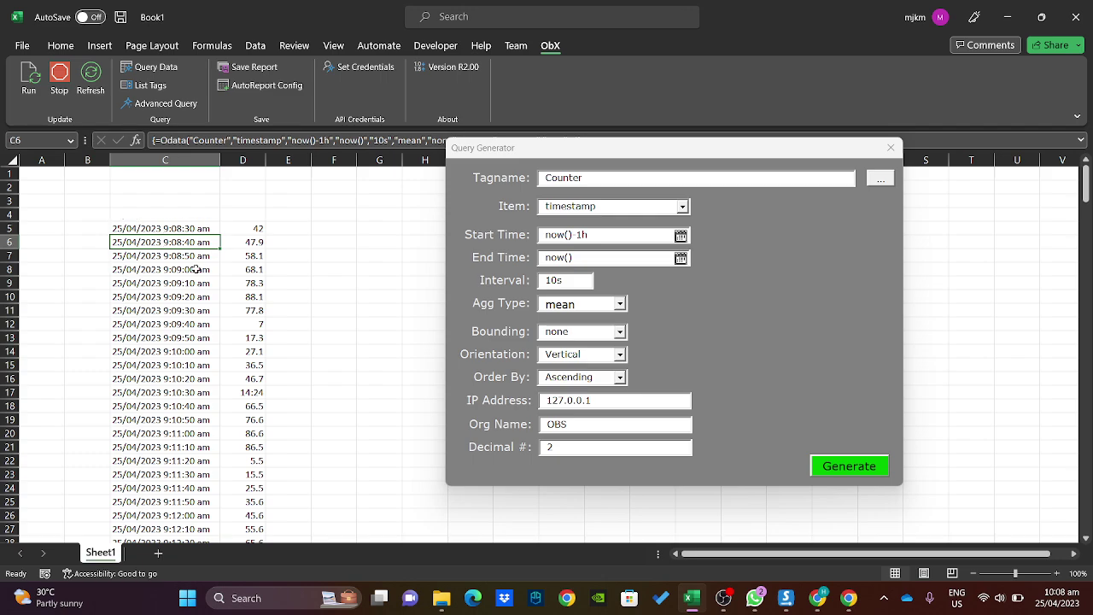
key(Down)
key(Down)
key(Down)
key(Down)
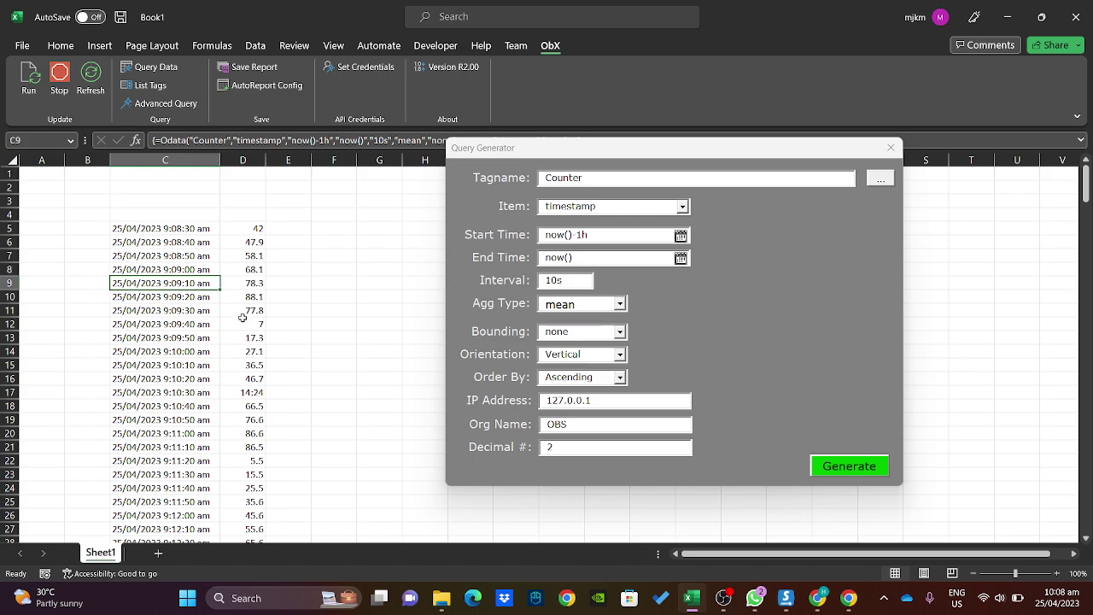
key(Down)
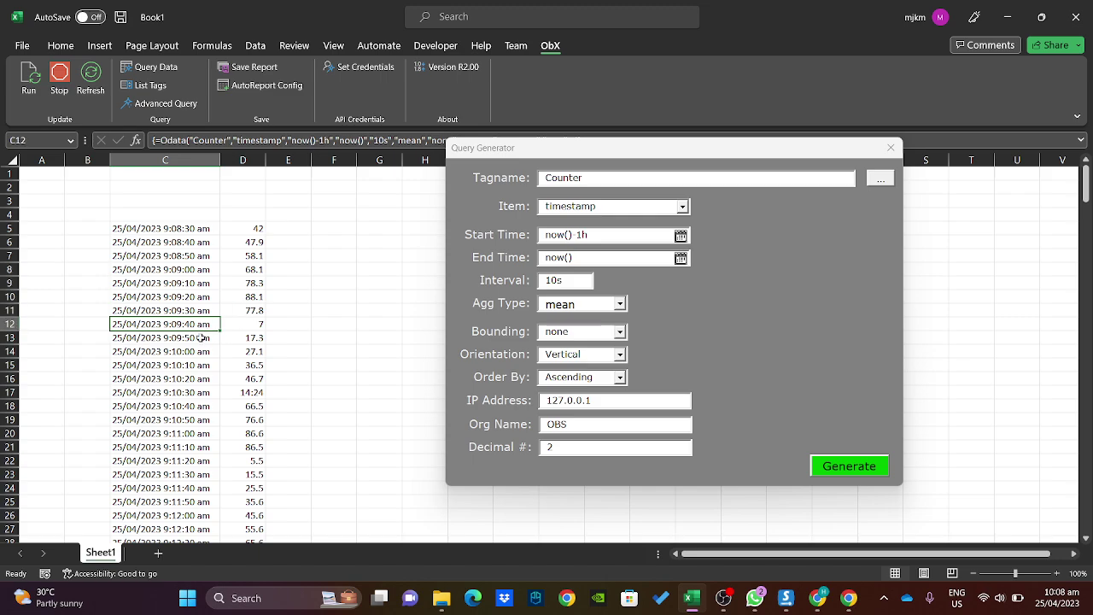
key(Down)
key(Down)
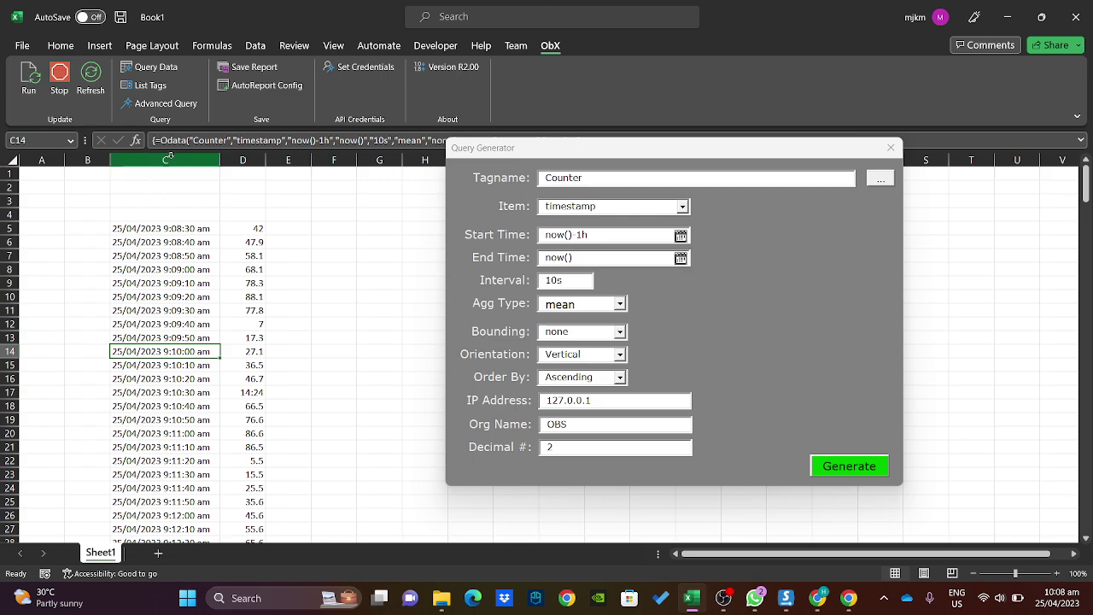
Set the query interval to 1m and move the generator window clear of the worksheet data.
drag(554, 153, 706, 158)
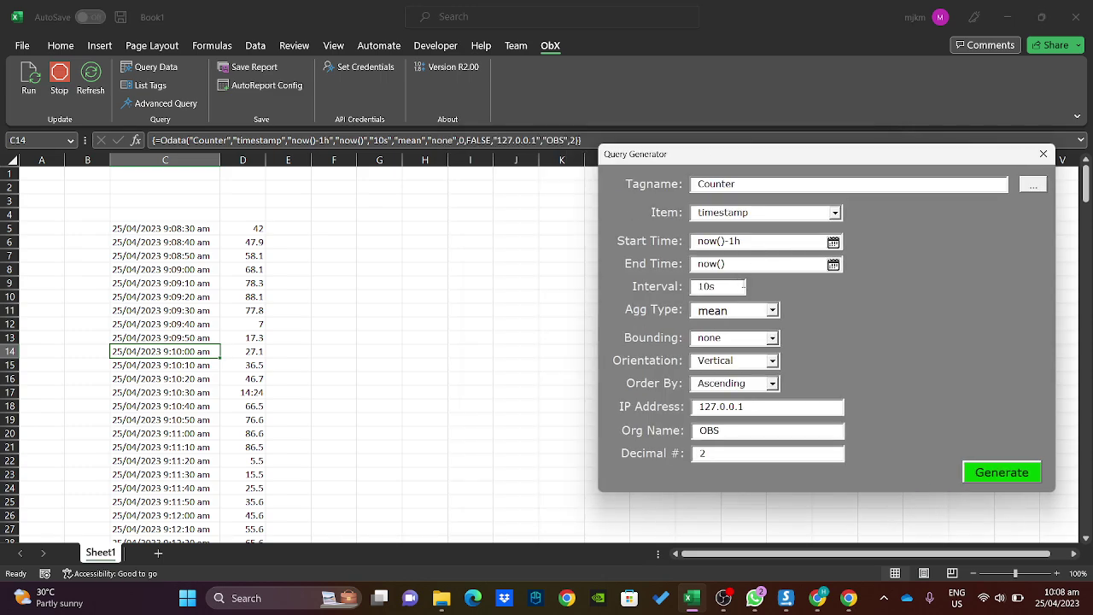
drag(725, 286, 642, 287)
text(1m)
drag(738, 154, 787, 149)
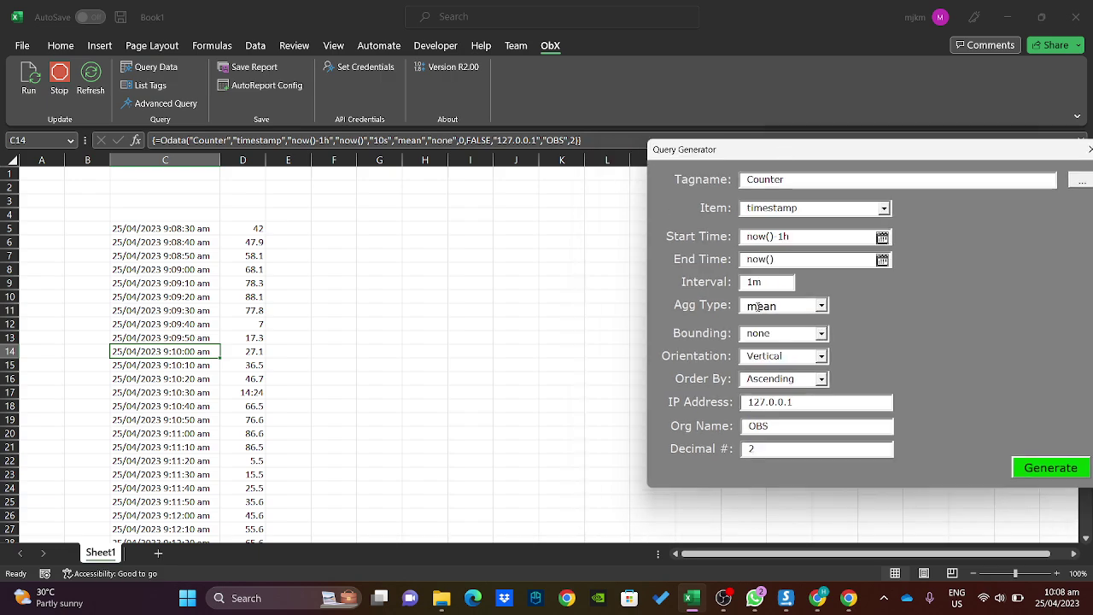
Try other entries in the query's interval field and restore the interval to 1m.
drag(762, 282, 726, 286)
text(3)
key(BackSpace)
key(BackSpace)
key(BackSpace)
key(BackSpace)
double_click(764, 282)
text(1)
drag(787, 149, 783, 178)
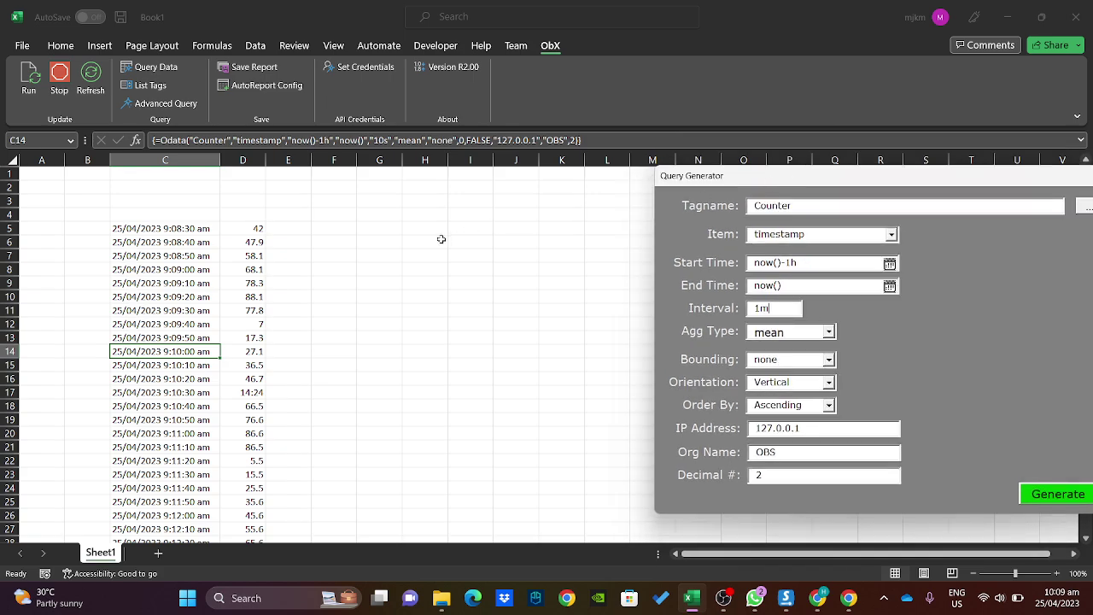
Generate the Counter query into cell H5 with the item set to value, and look through the results.
click(430, 228)
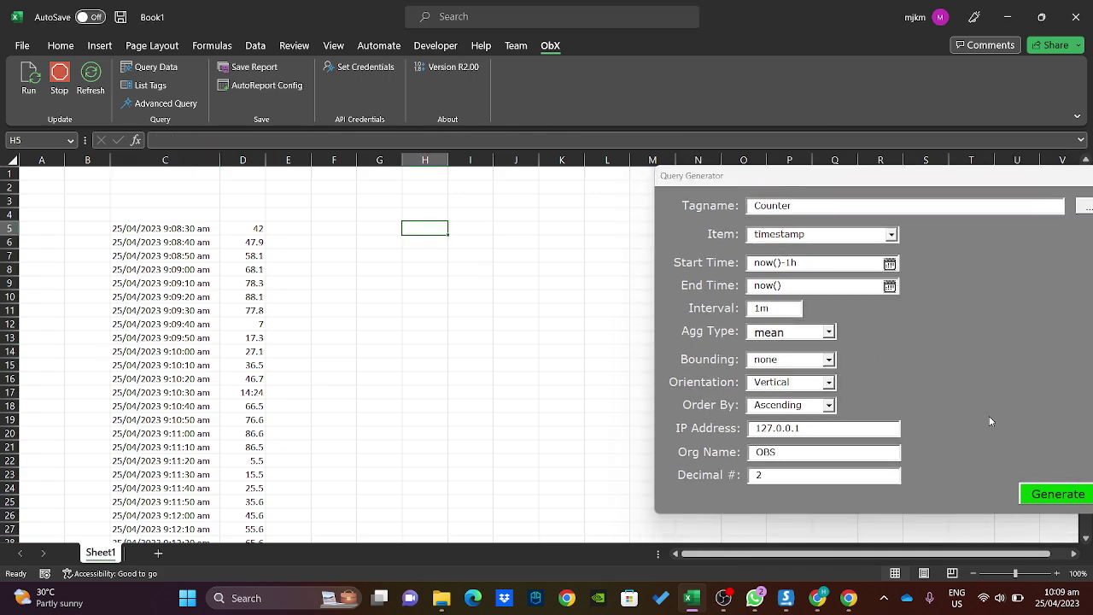
click(891, 236)
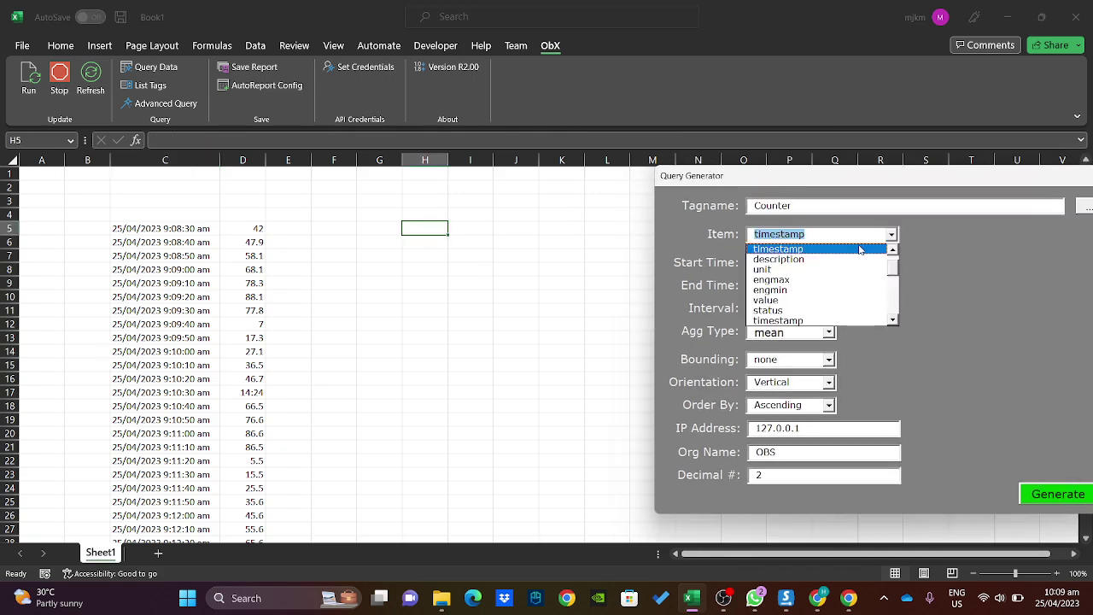
click(777, 304)
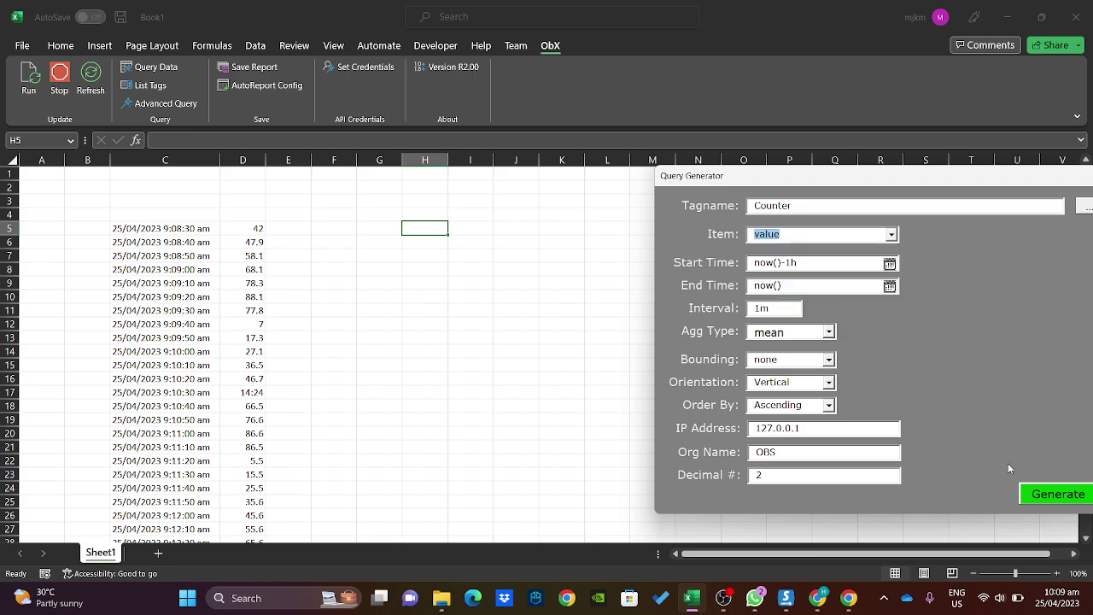
click(1057, 494)
scroll(427, 308, down, 10)
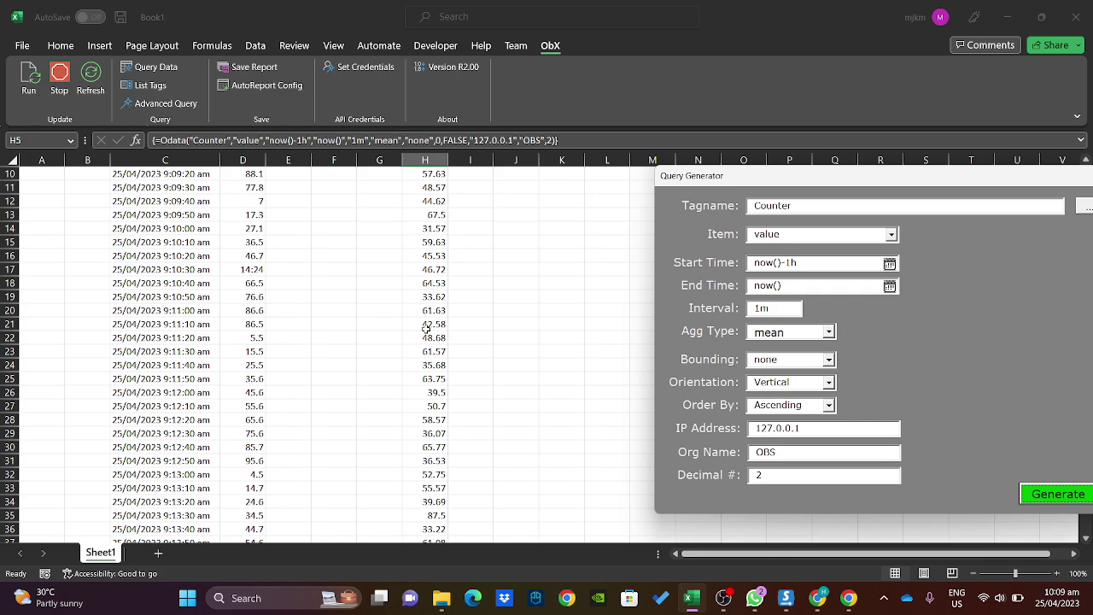
Generate the Counter query into cell G5 with the item set to timestamp, and fit column G's width to its contents.
scroll(444, 329, up, 10)
scroll(440, 260, down, 3)
scroll(436, 256, up, 3)
click(395, 227)
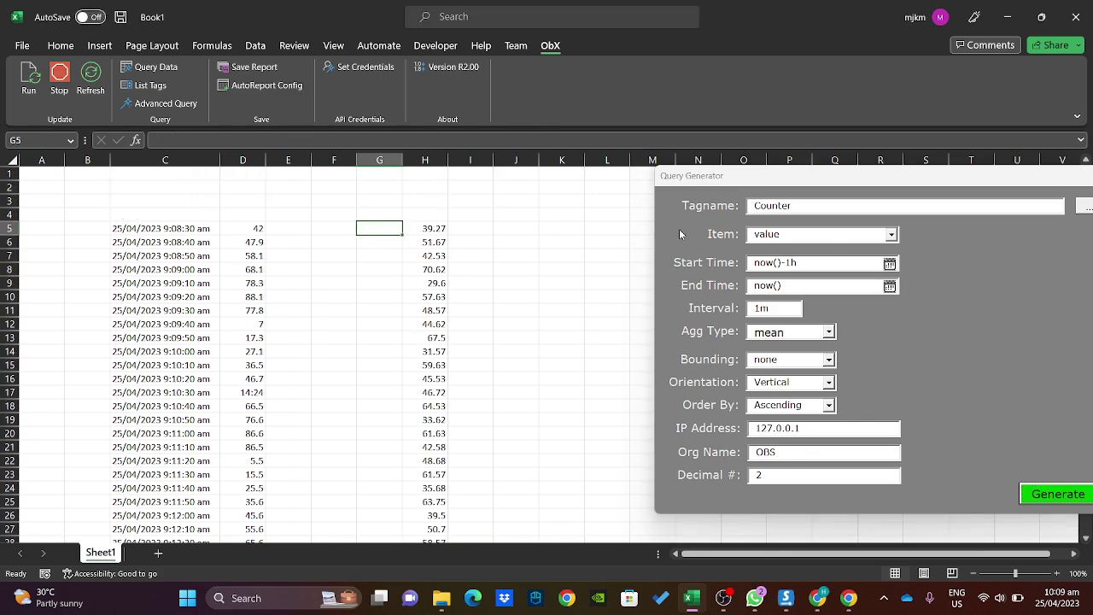
click(892, 234)
click(803, 271)
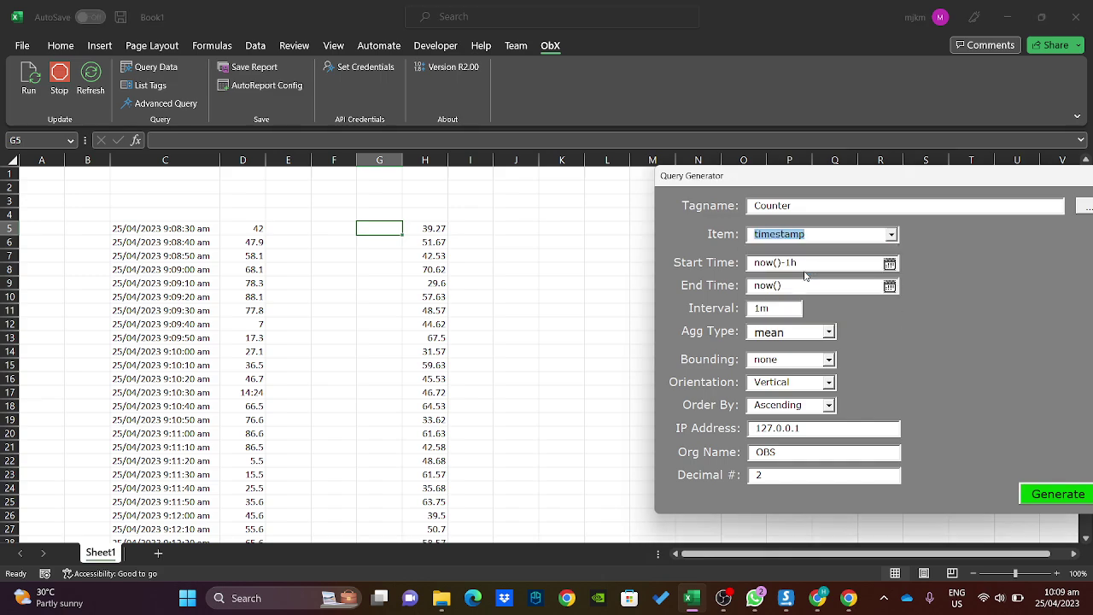
click(1062, 498)
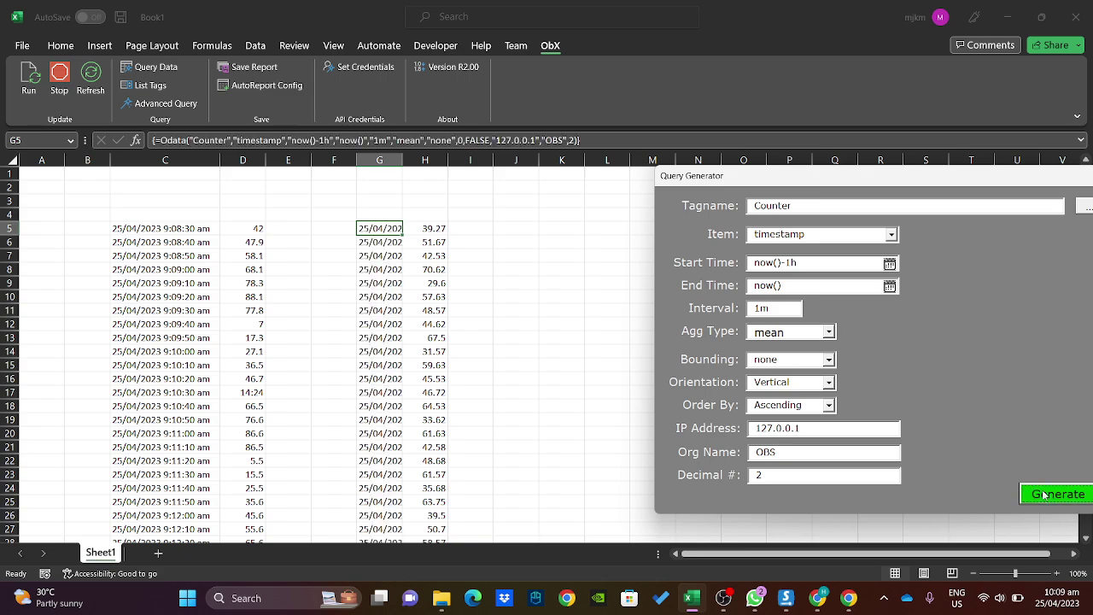
double_click(402, 161)
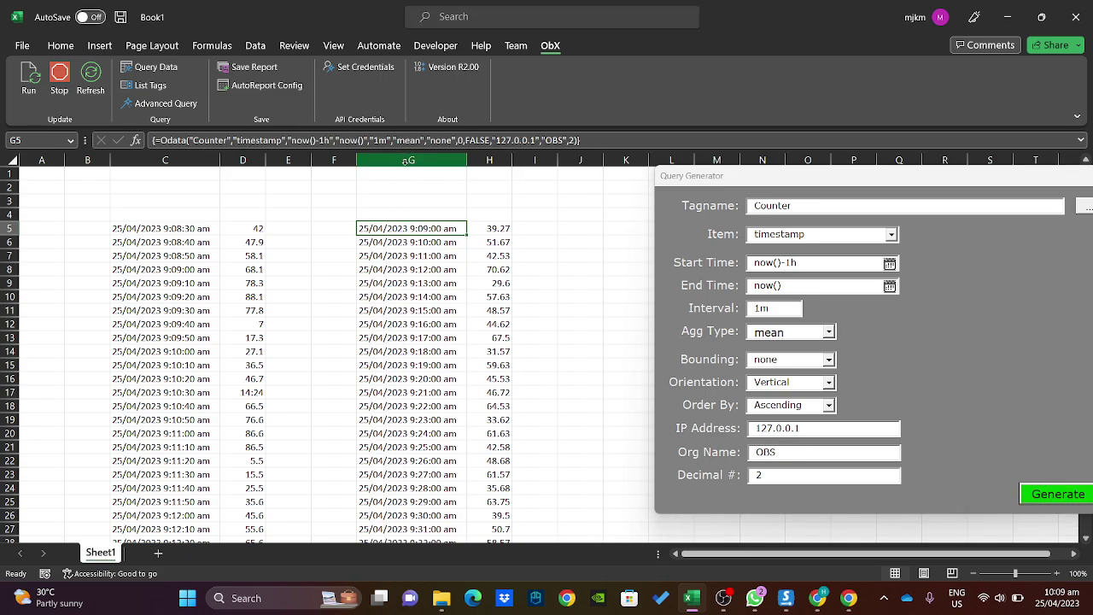
Check the timestamp spacing down column G from G6 against the 1m interval and inspect the query formula in G8.
click(445, 246)
click(439, 259)
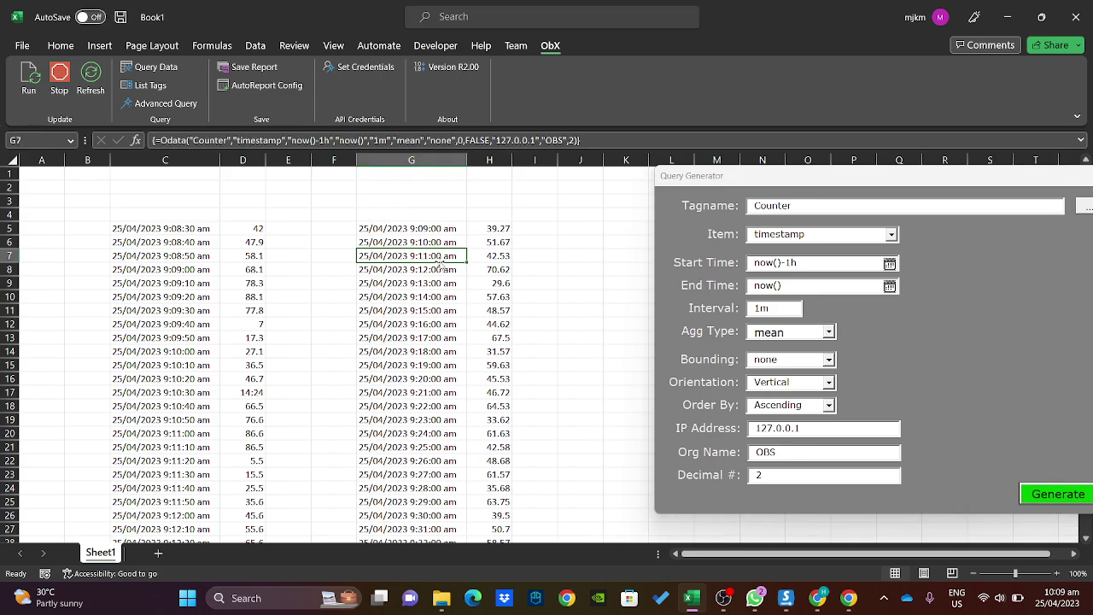
key(Down)
key(Down)
key(Down)
key(Down)
key(Down)
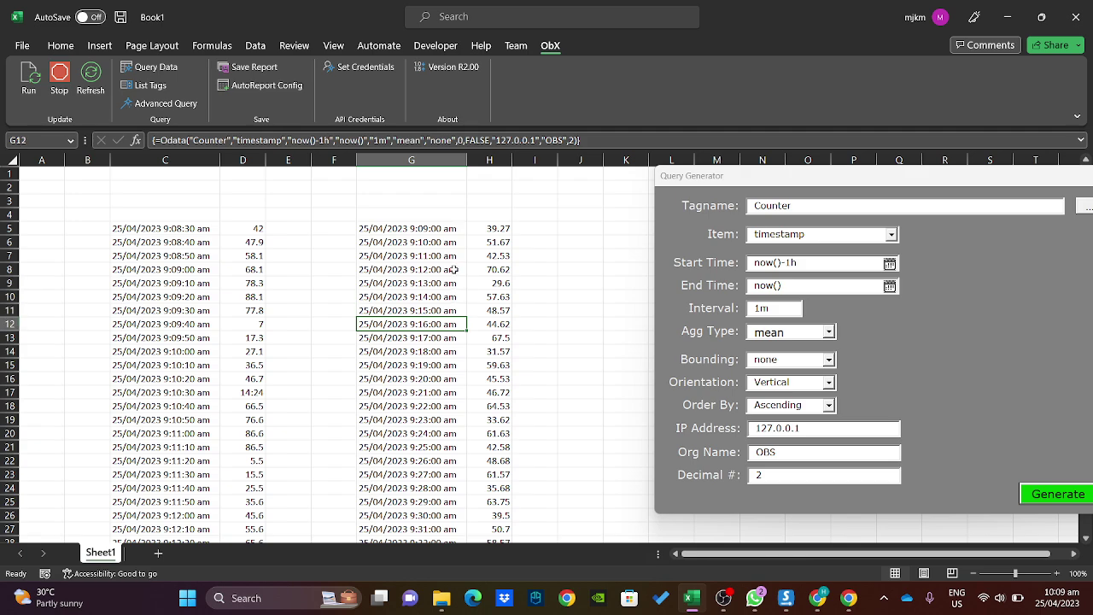
key(Down)
key(Down)
key(Down)
key(Up)
key(Up)
key(Up)
key(Up)
double_click(453, 268)
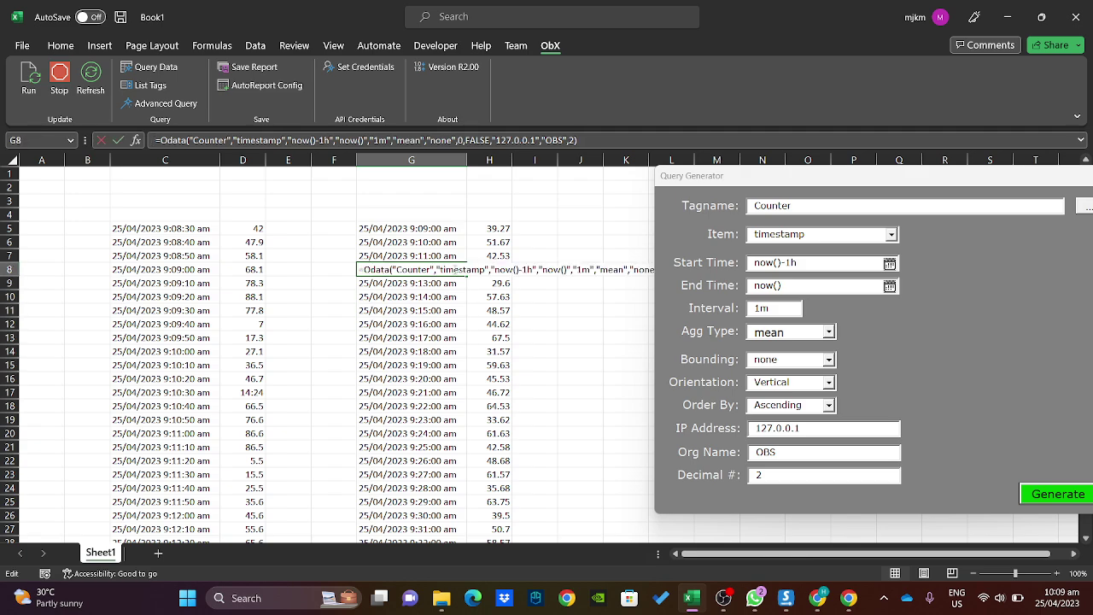
key(ctrl+shift+Return)
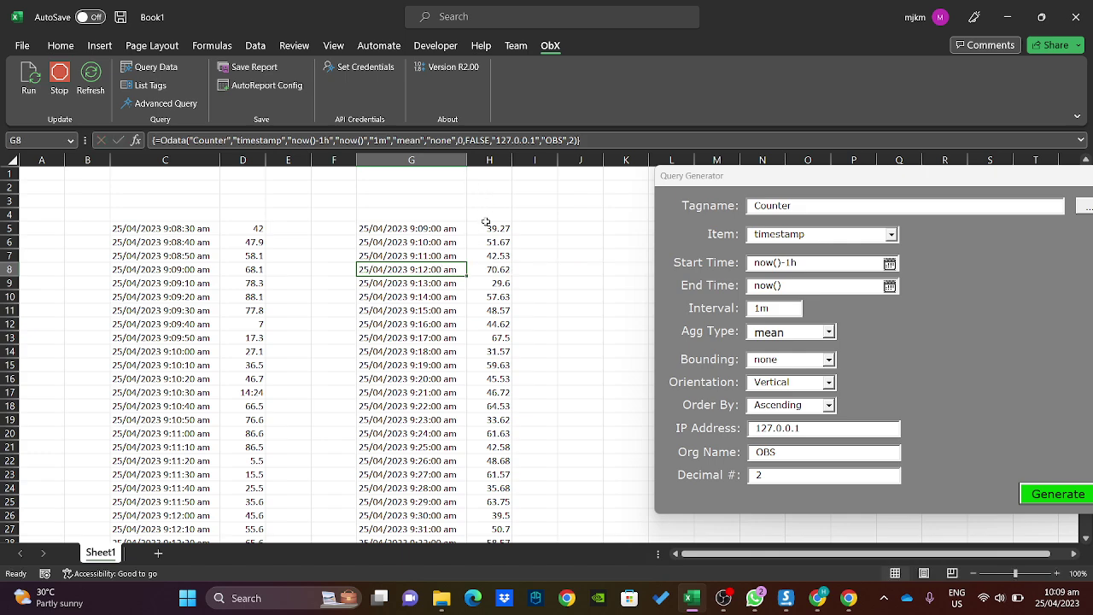
click(529, 202)
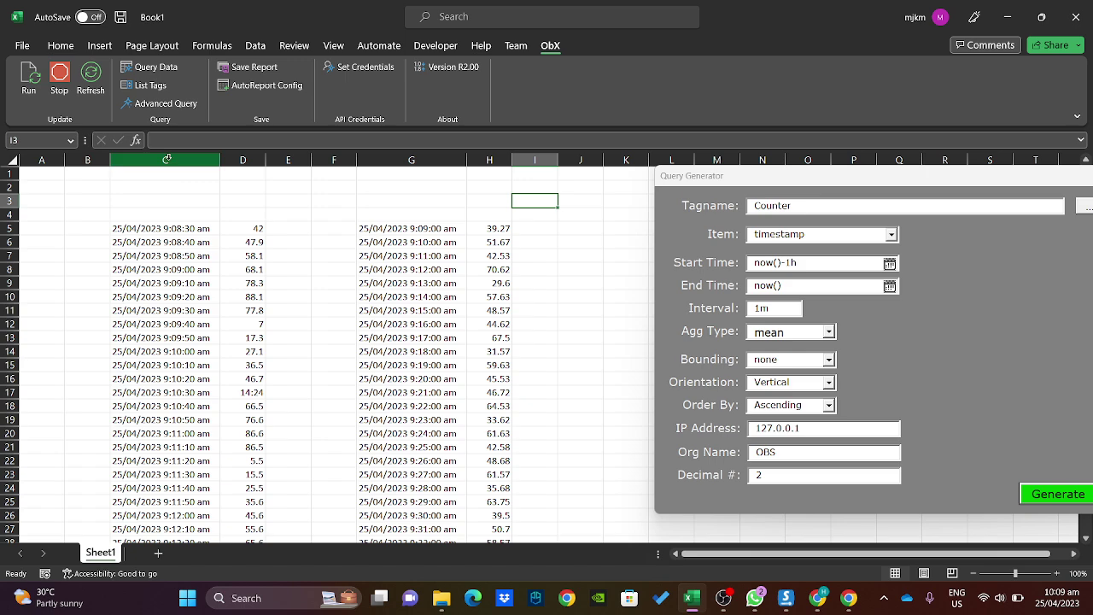
Clear all query results from columns C through H.
drag(166, 158, 453, 193)
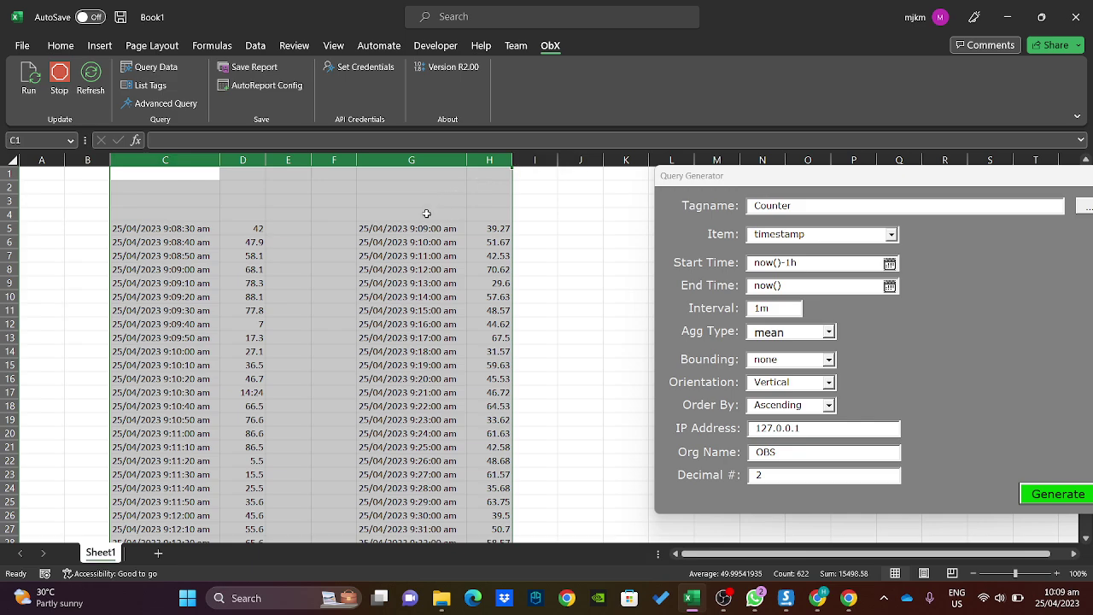
key(Delete)
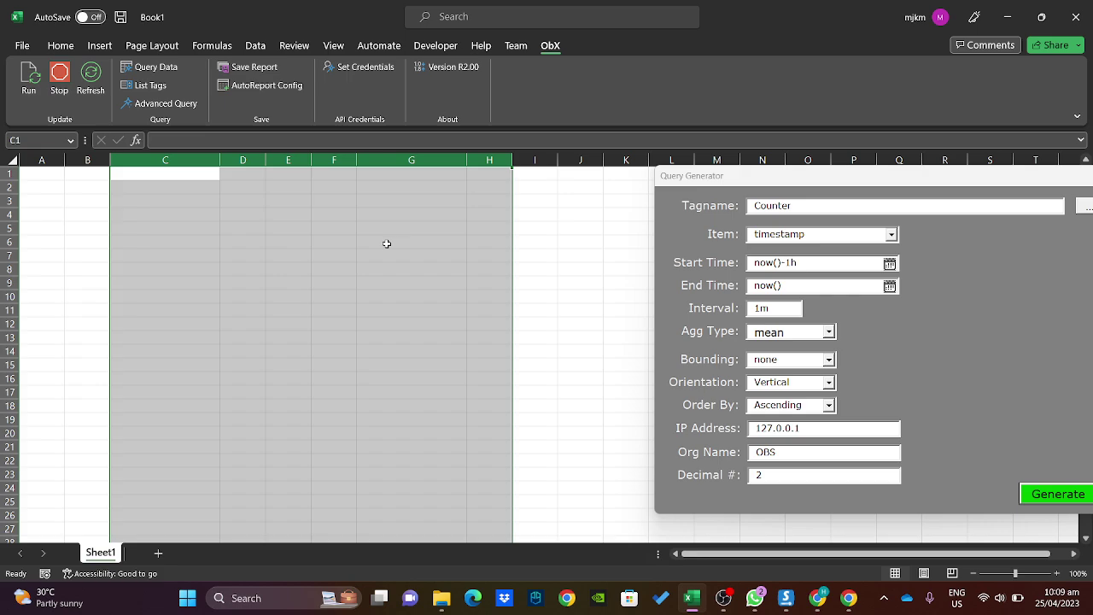
click(156, 268)
Rename Sheet1 as REPORTDATE.
double_click(100, 553)
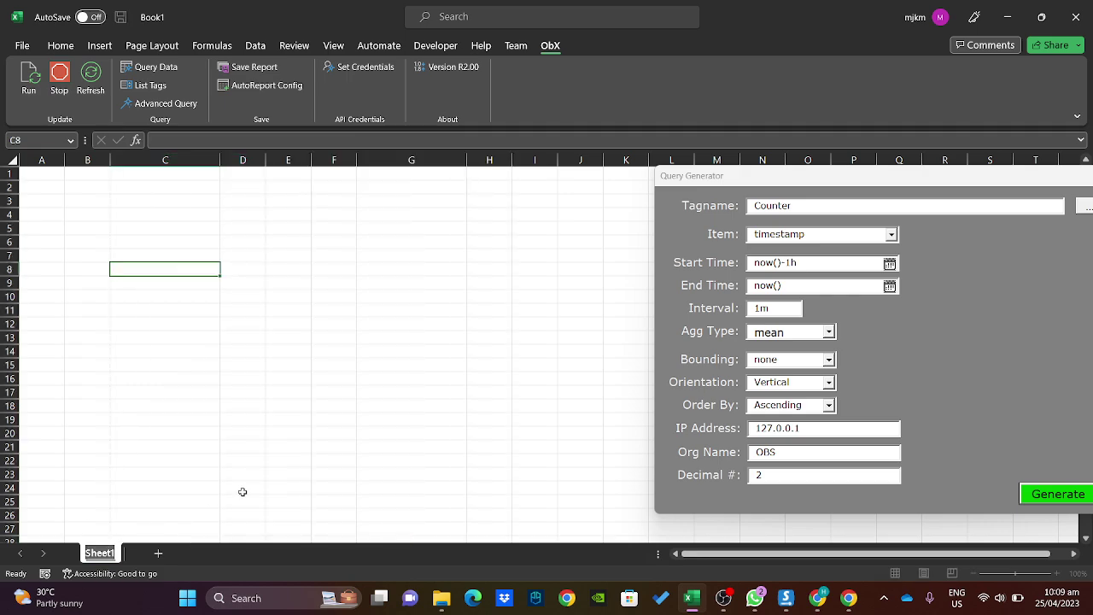
text(REPORTDATE)
key(Return)
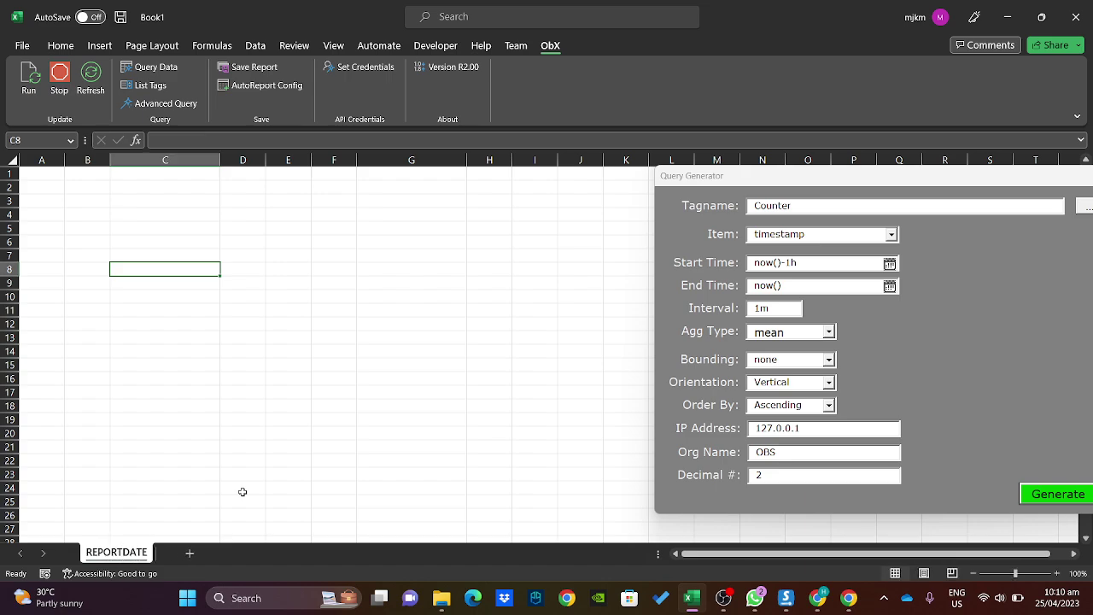
Change the REPORTDATE sheet's name to SETDATE.
double_click(119, 554)
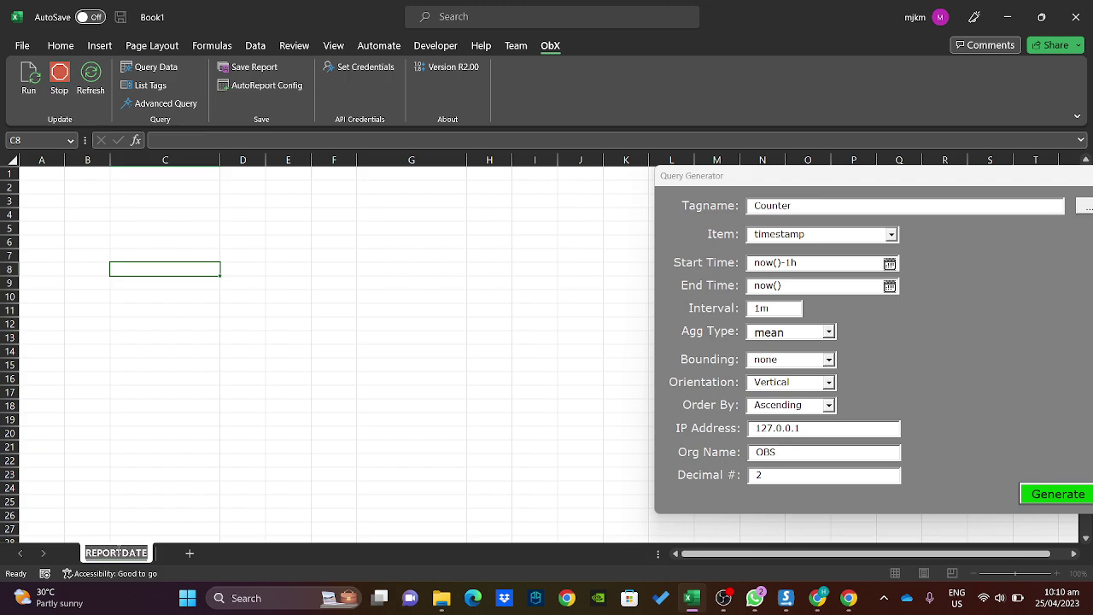
text(SETDATE)
key(Return)
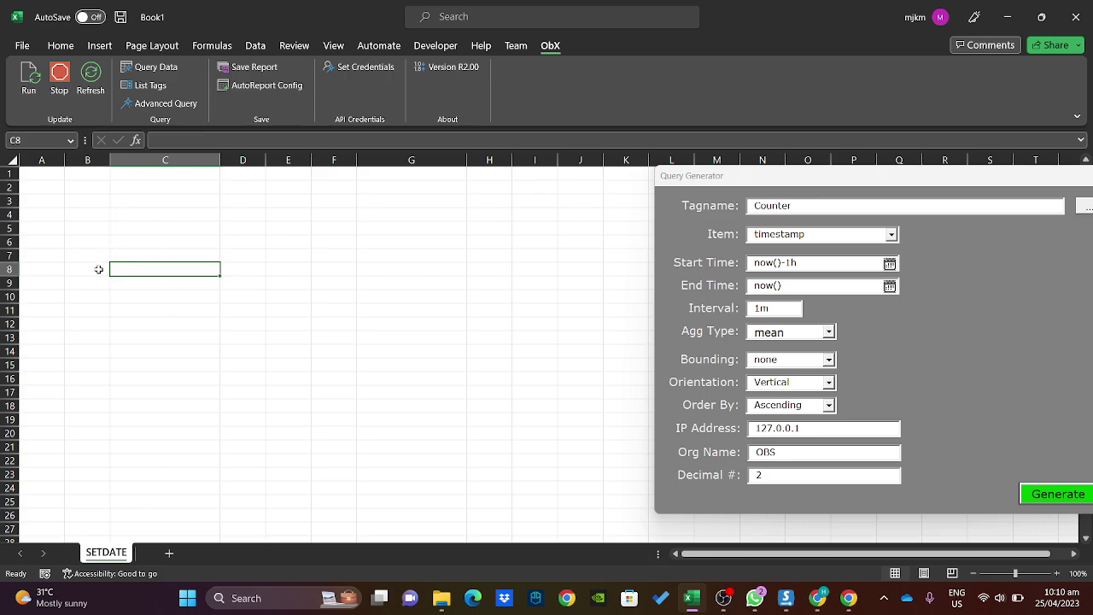
Select cell C5 on the SETDATE sheet and narrow column C to roughly half its width.
click(164, 240)
click(163, 227)
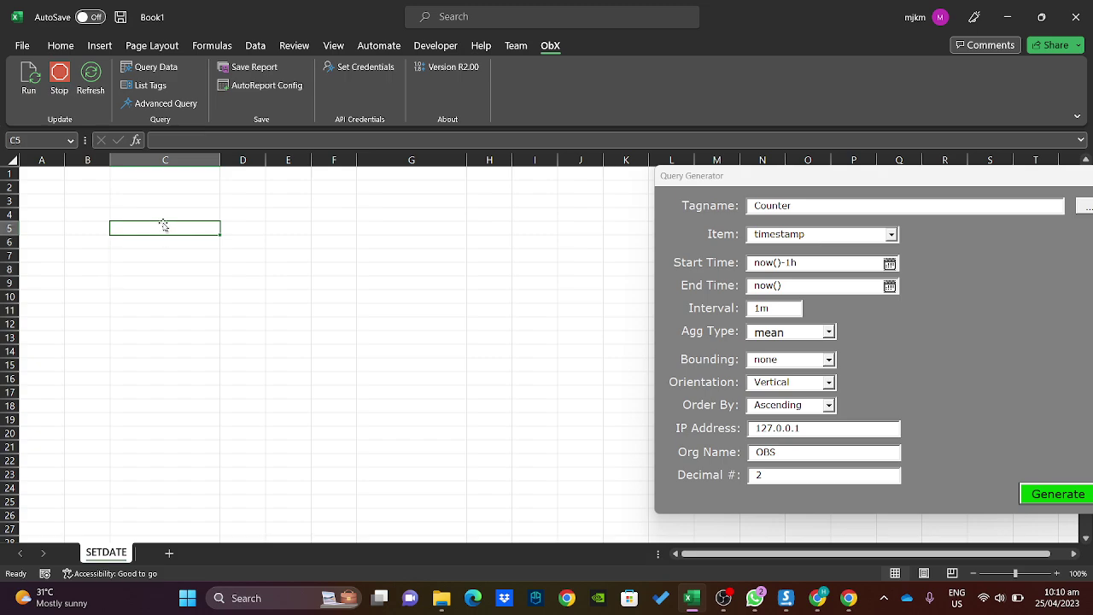
drag(220, 160, 171, 161)
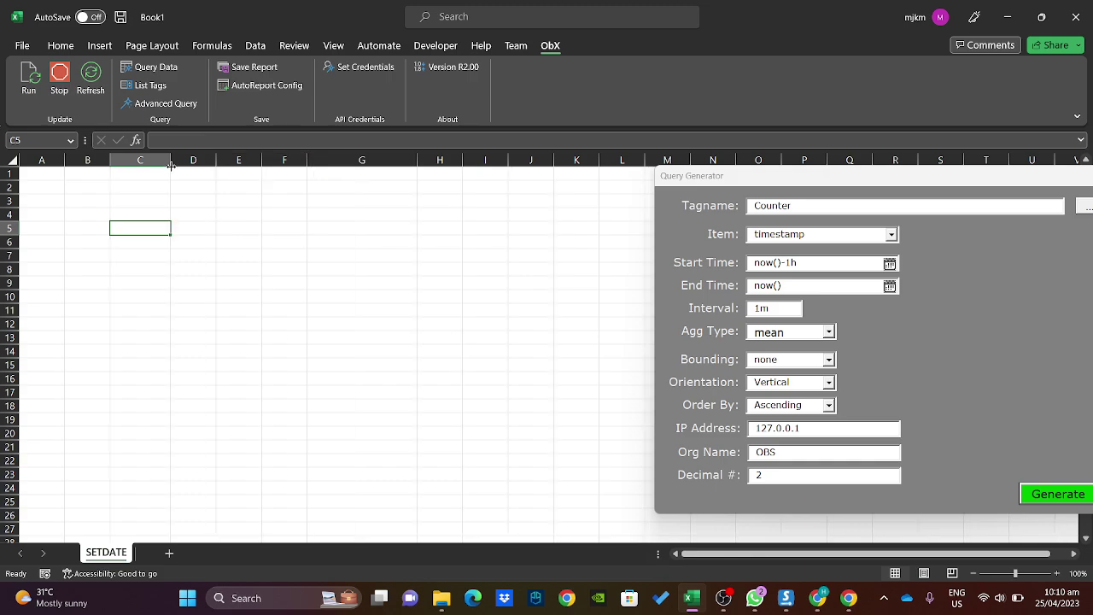
Add a second worksheet and name it HOURLY REPORT.
click(168, 553)
double_click(160, 553)
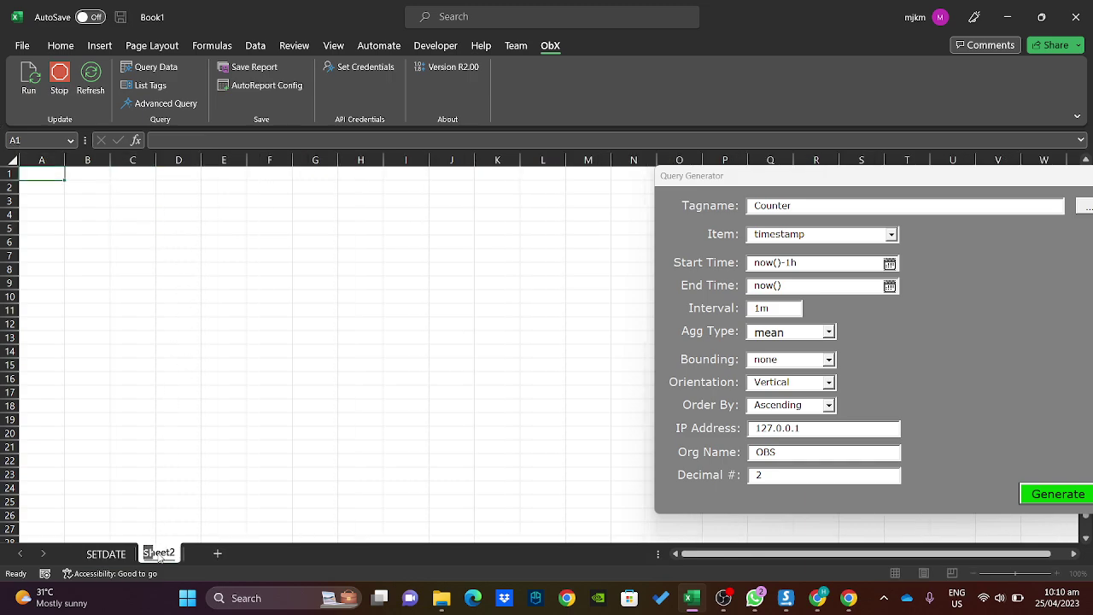
text(HOURLY REPORT)
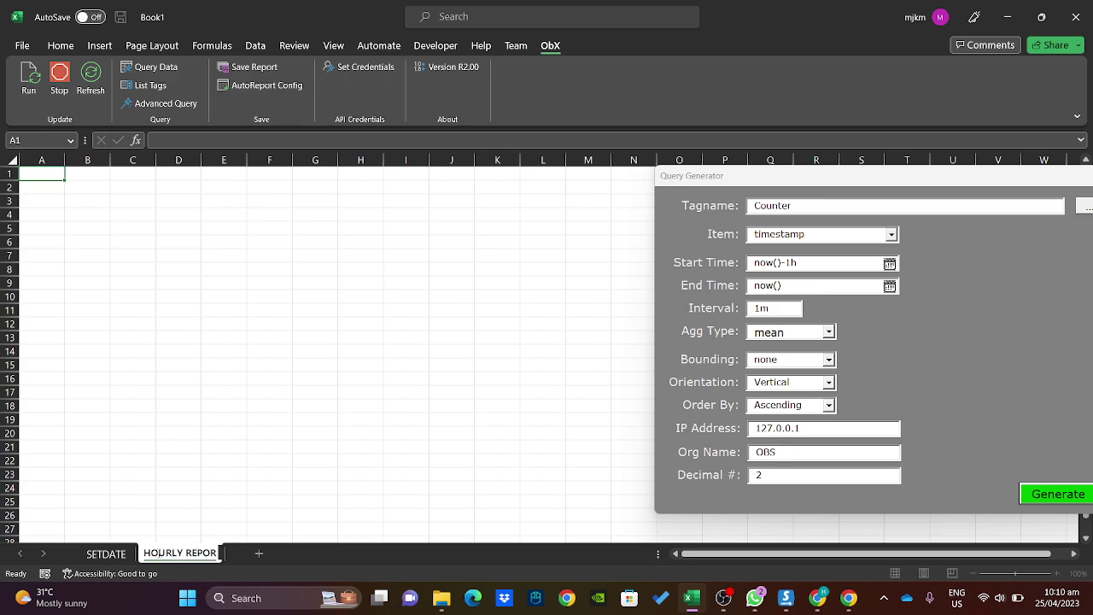
key(Return)
Add a third worksheet after HOURLY REPORT and name it 5 MINUTE.
click(264, 553)
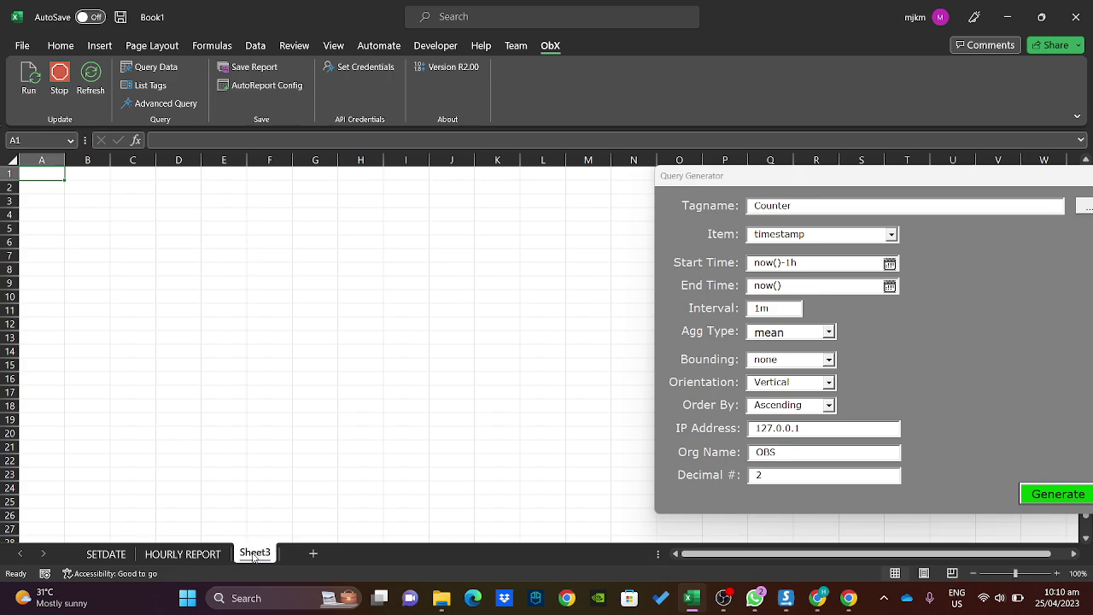
double_click(254, 554)
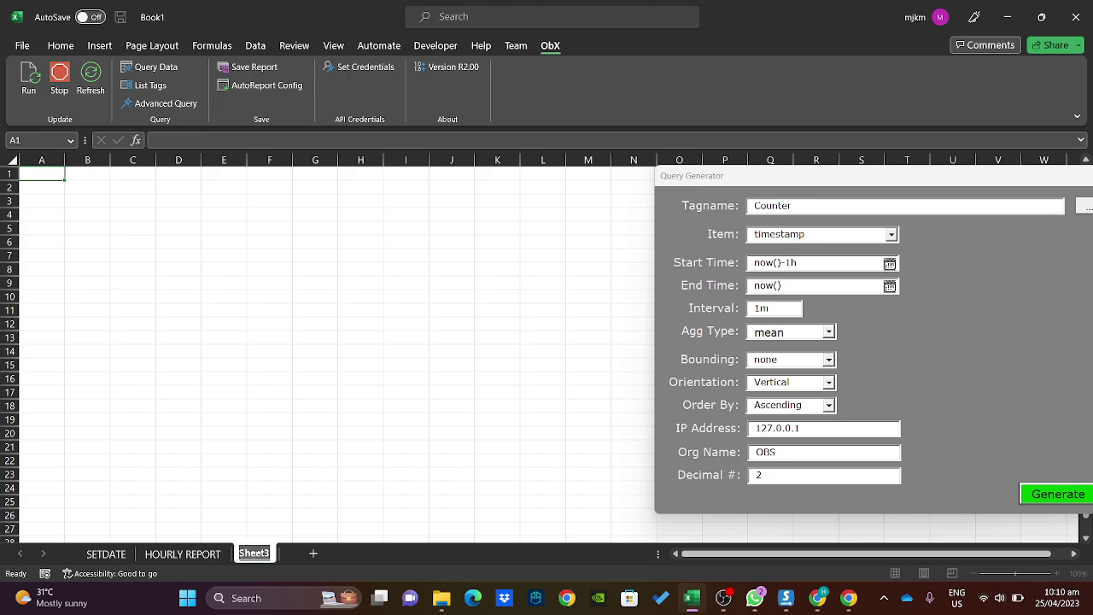
text(MINUTE)
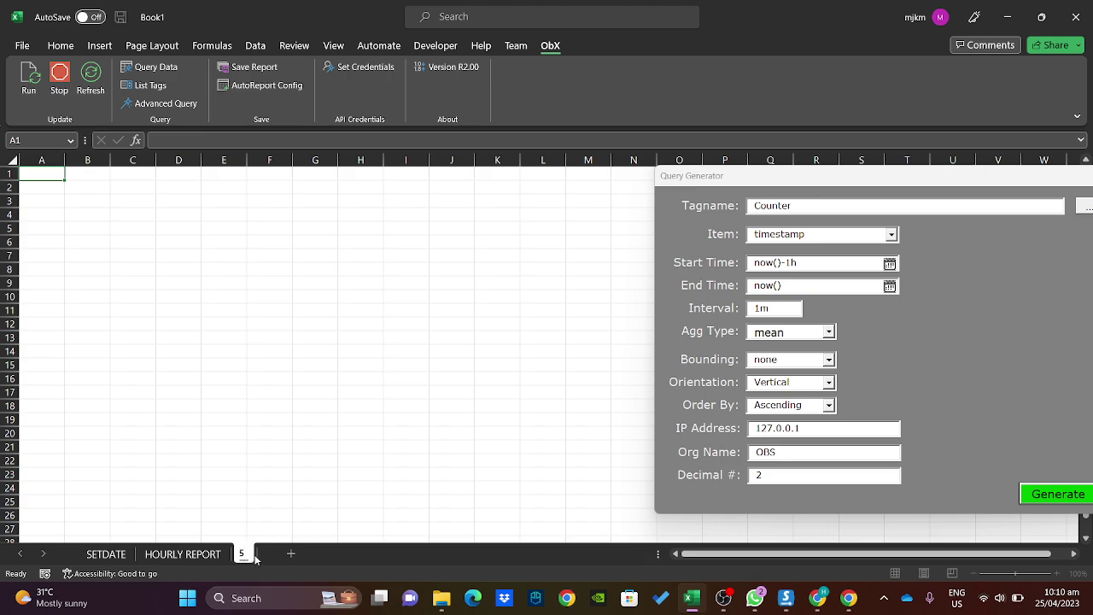
click(207, 555)
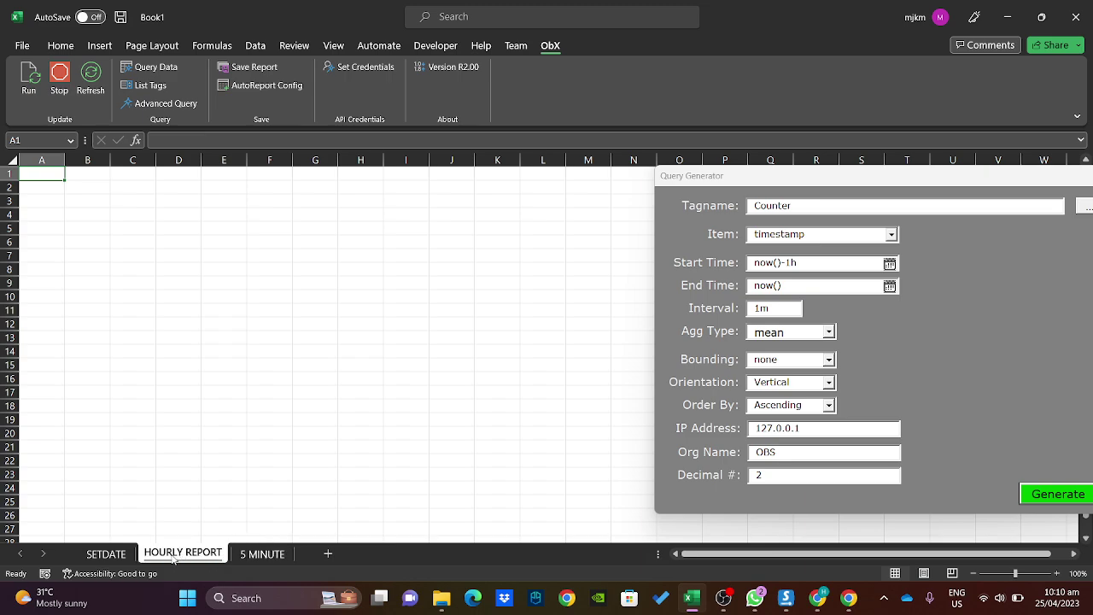
On the SETDATE sheet, enter the labels StartTime in C5 and EndTime in C6.
click(118, 554)
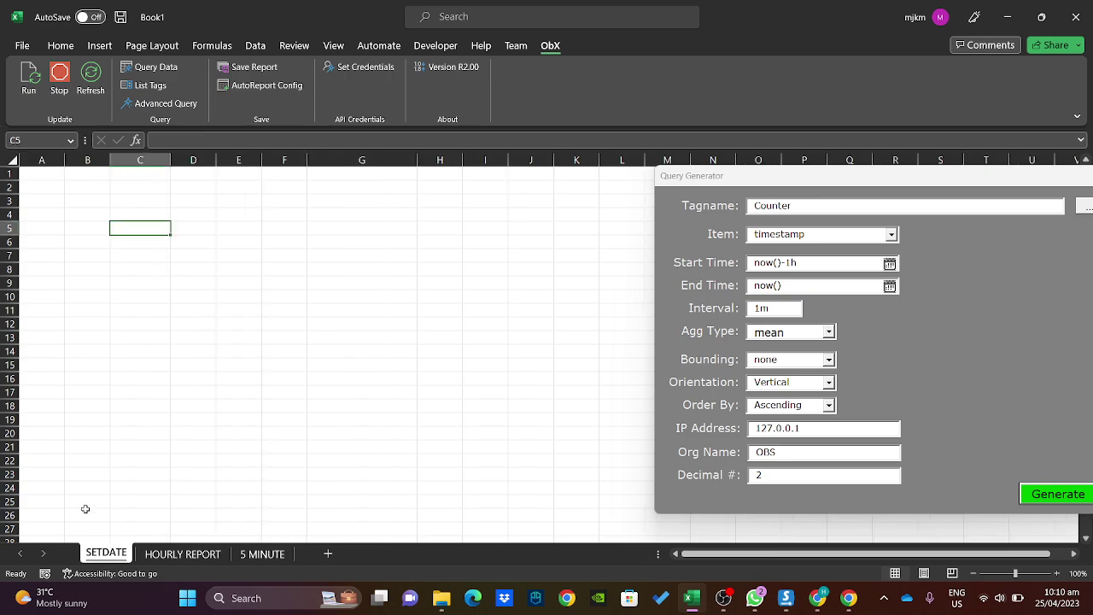
text(Sta)
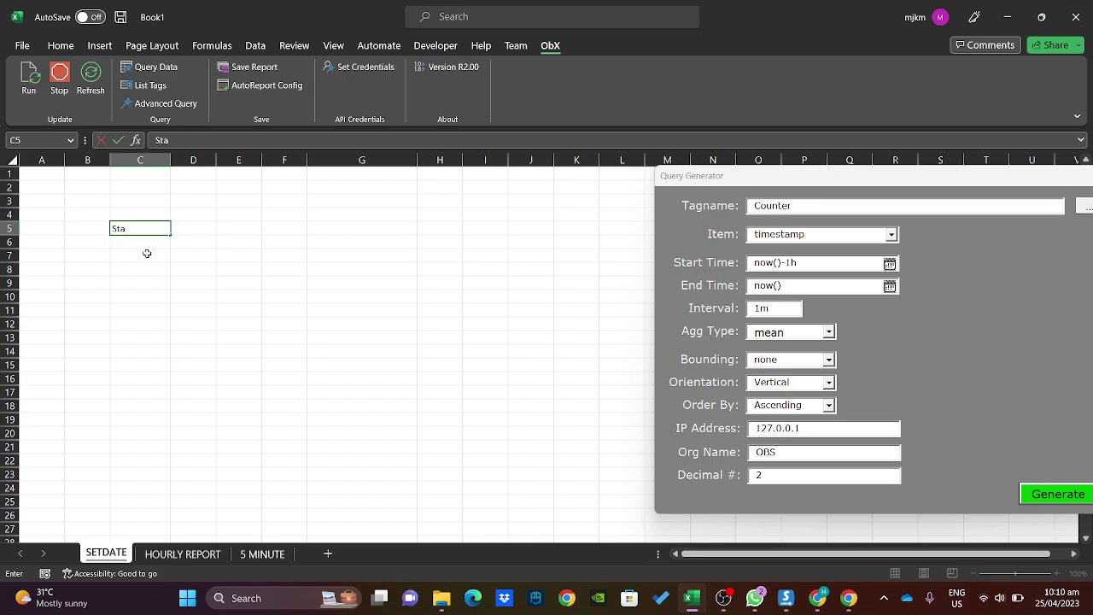
text(rtTime)
key(Return)
text(EndTime)
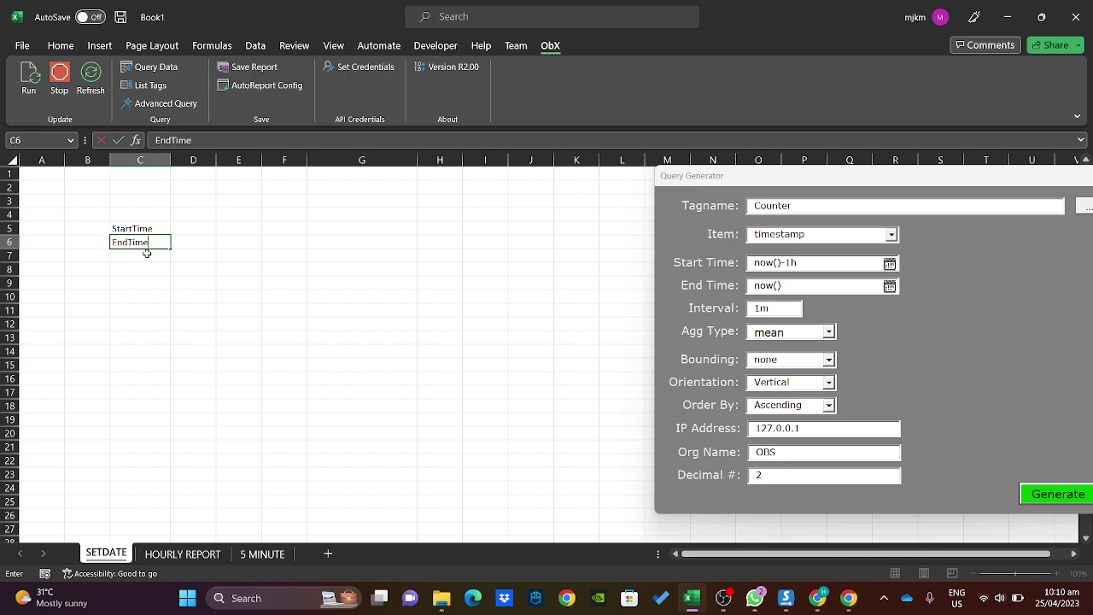
key(Return)
Widen column D considerably and add a colon to the end of the StartTime and EndTime labels.
drag(218, 159, 437, 159)
click(235, 227)
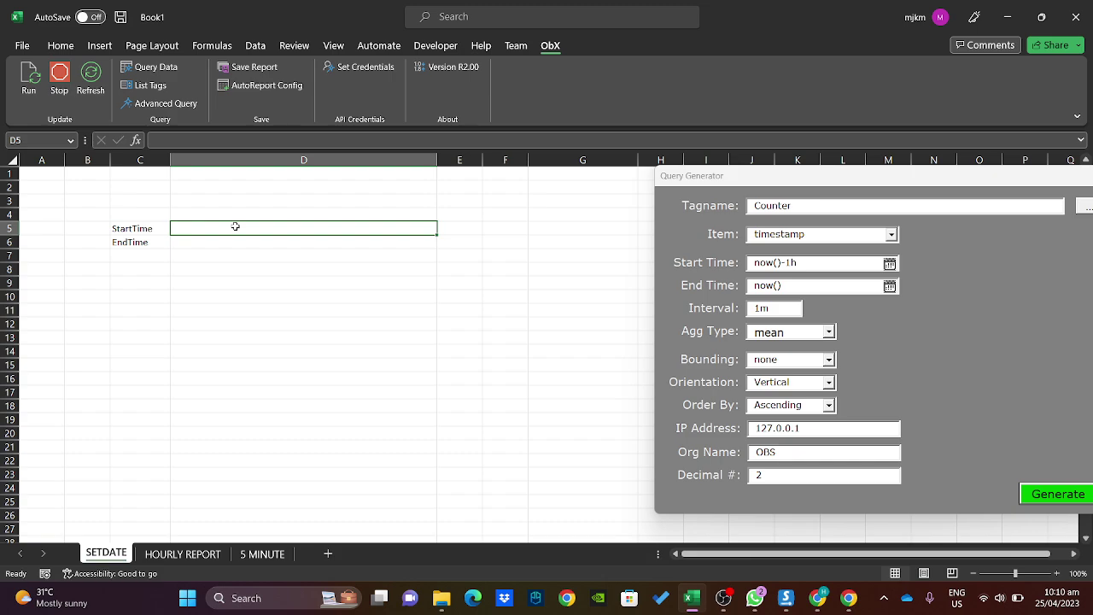
double_click(165, 228)
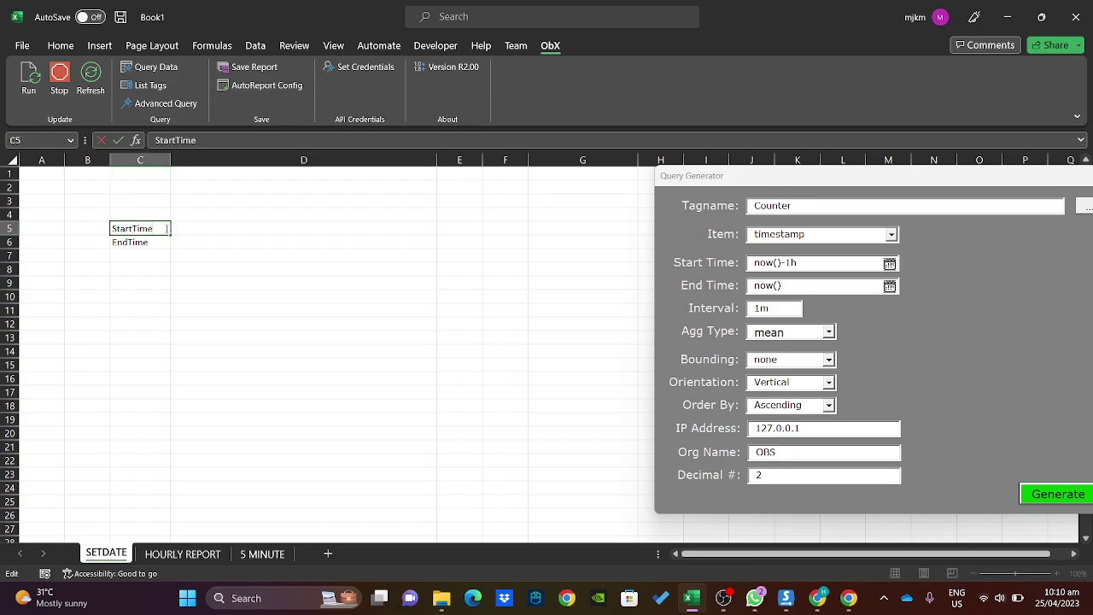
key(Return)
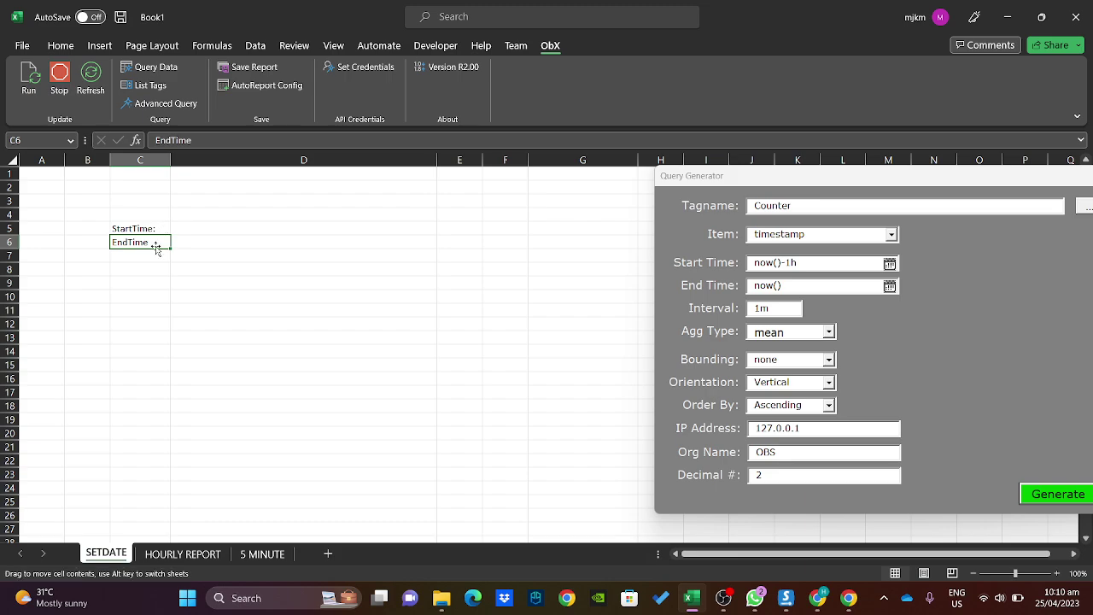
double_click(167, 242)
key(Return)
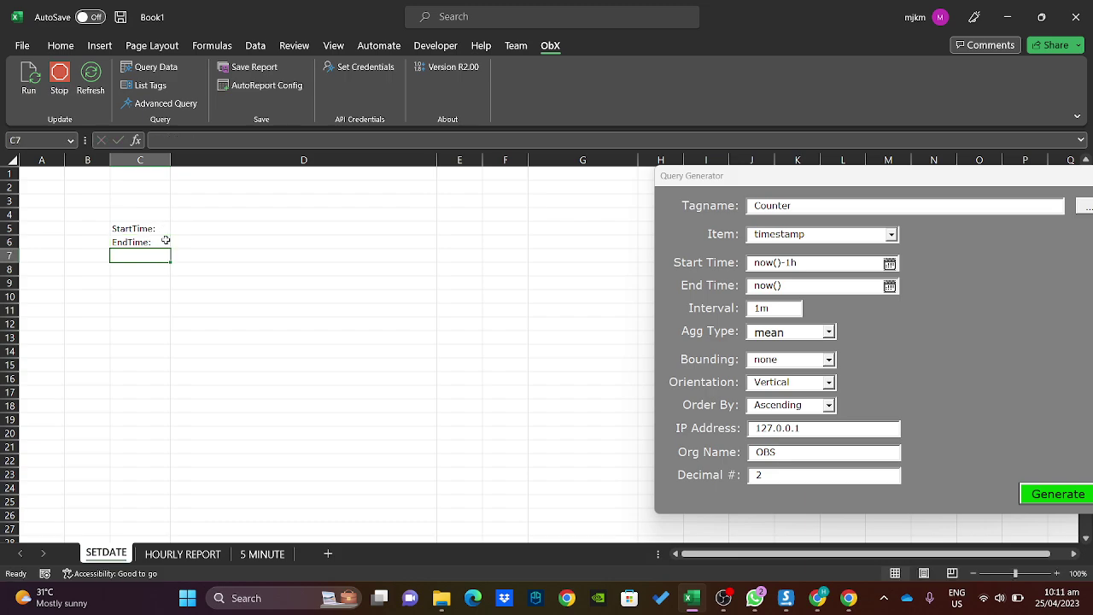
Enter the placeholder YYYY-MM-DD HH:mm:ss in cells D5 and D6 beside the StartTime and EndTime labels.
click(224, 227)
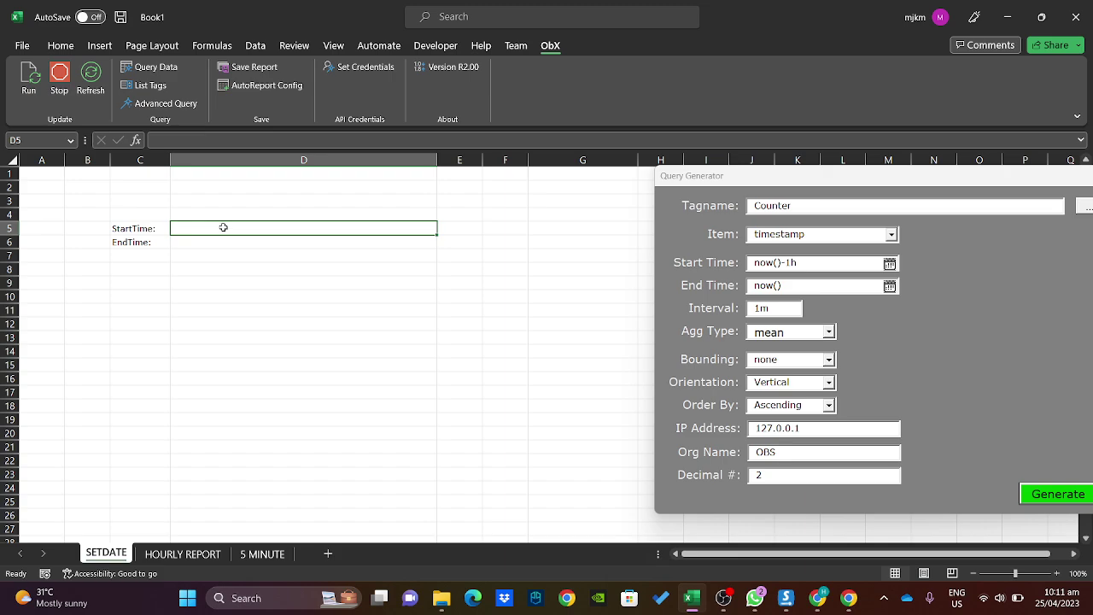
text(YYYY)
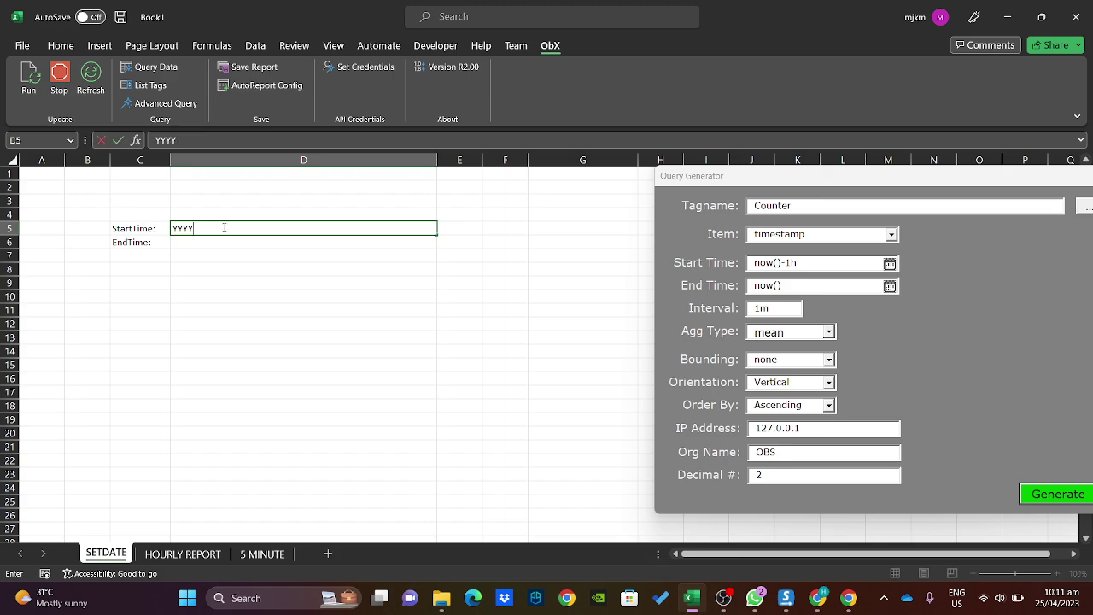
text(-MM-DD HH:mm:s)
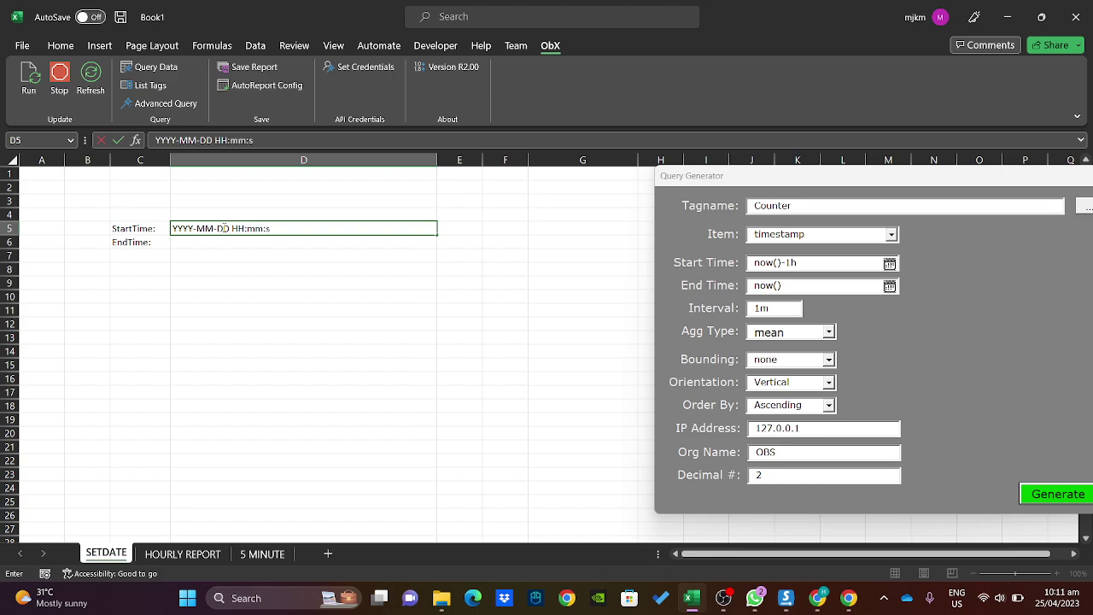
text(s)
key(Return)
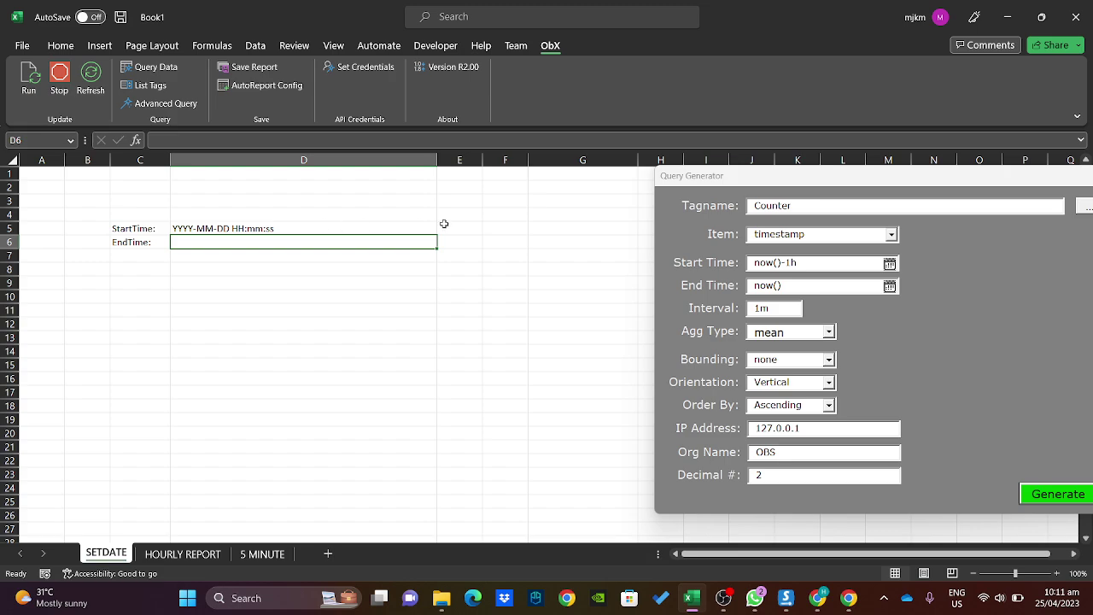
text(YYY)
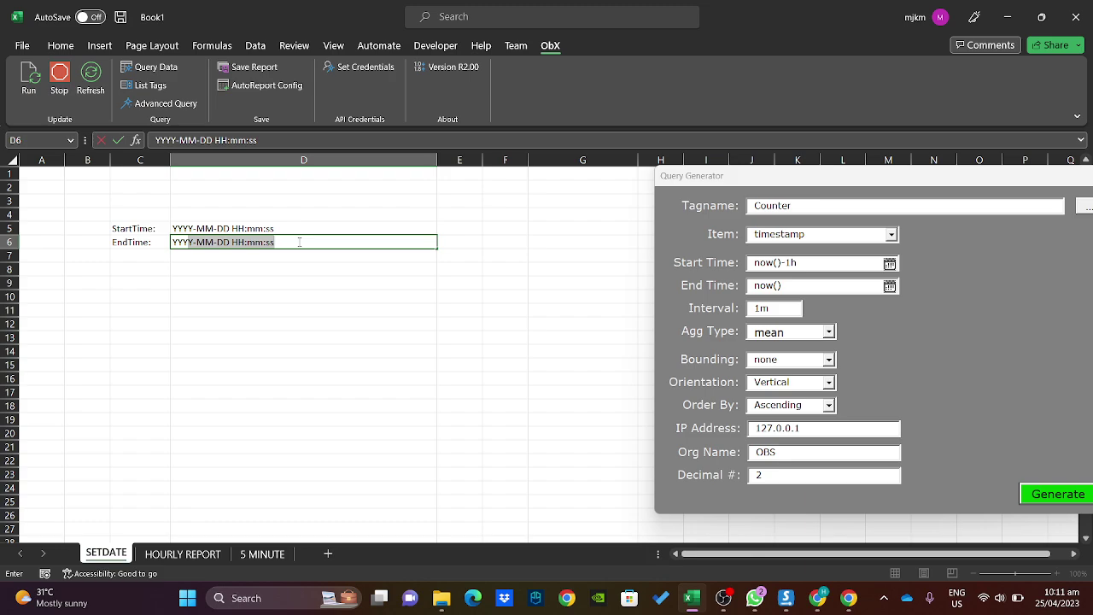
key(Return)
Make the placeholder text in cells D5 and D6 bold.
click(305, 230)
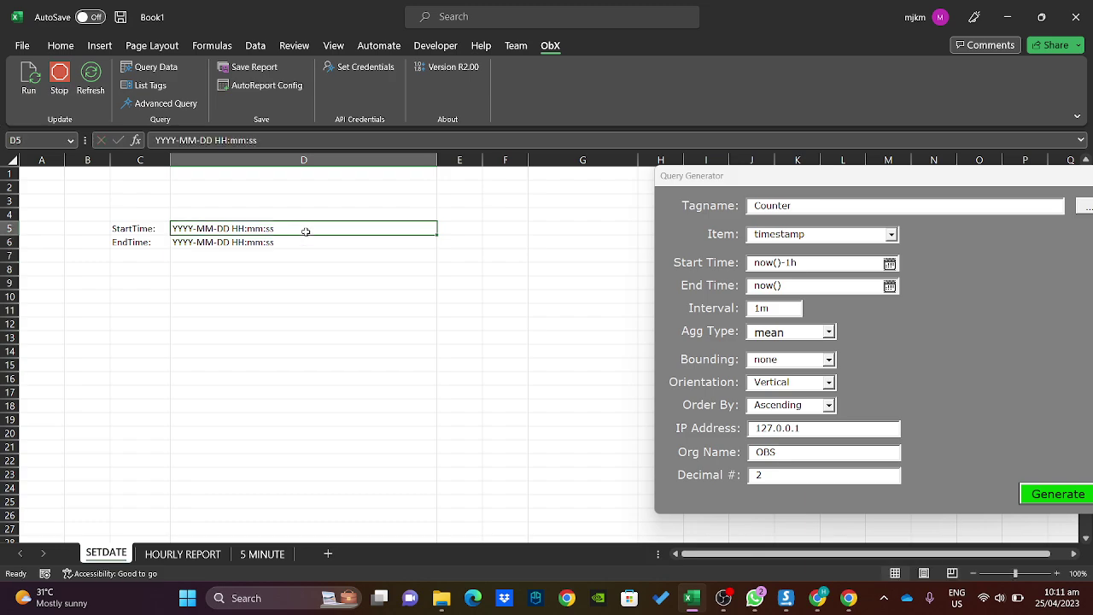
key(ctrl+b)
click(278, 242)
key(ctrl+b)
click(276, 282)
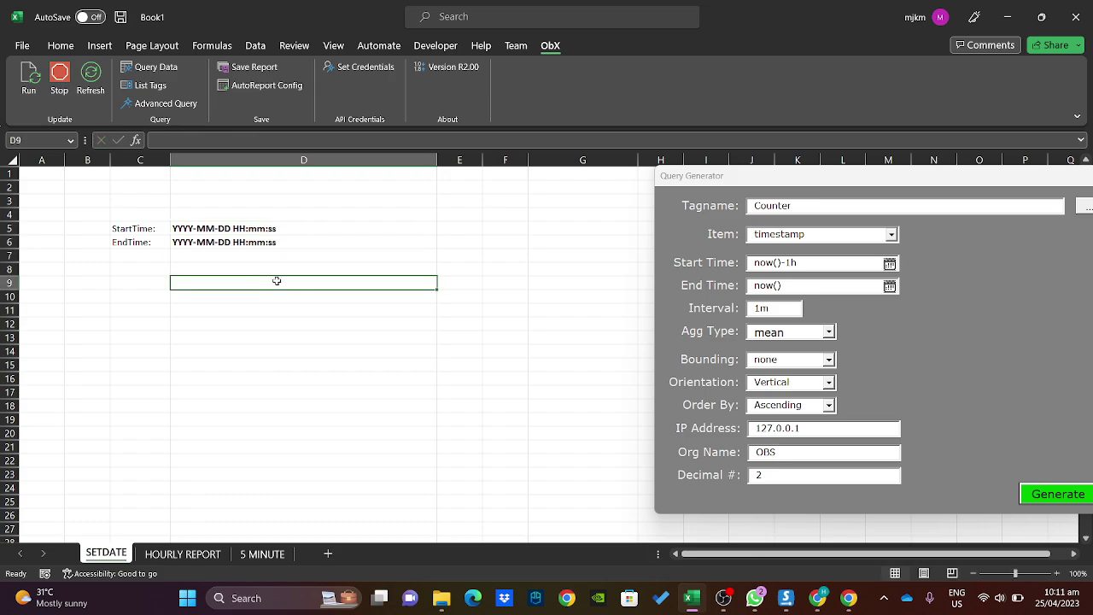
click(276, 228)
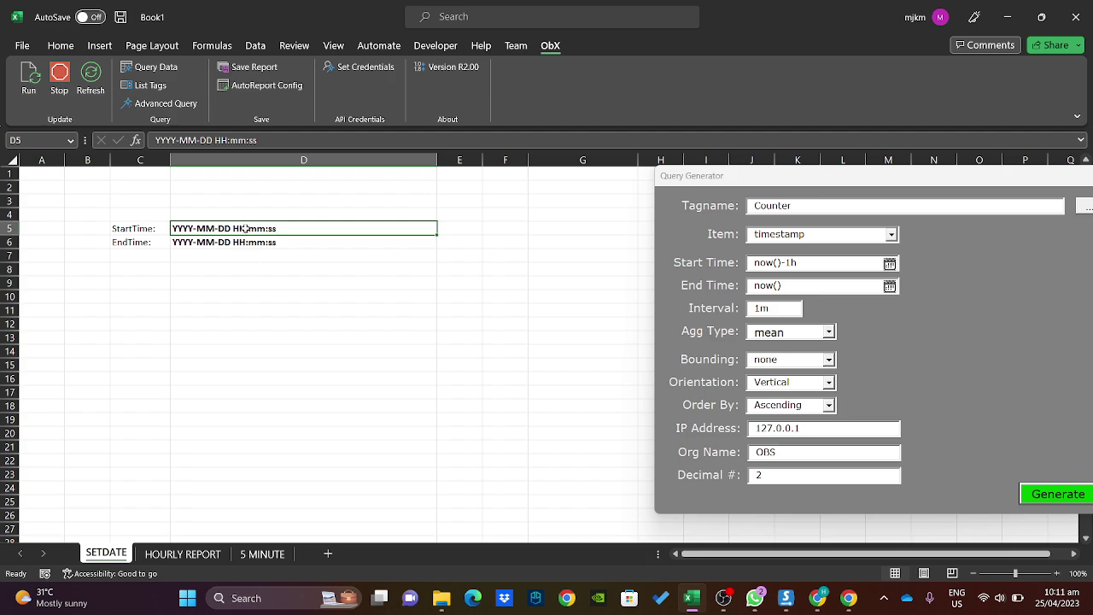
click(238, 268)
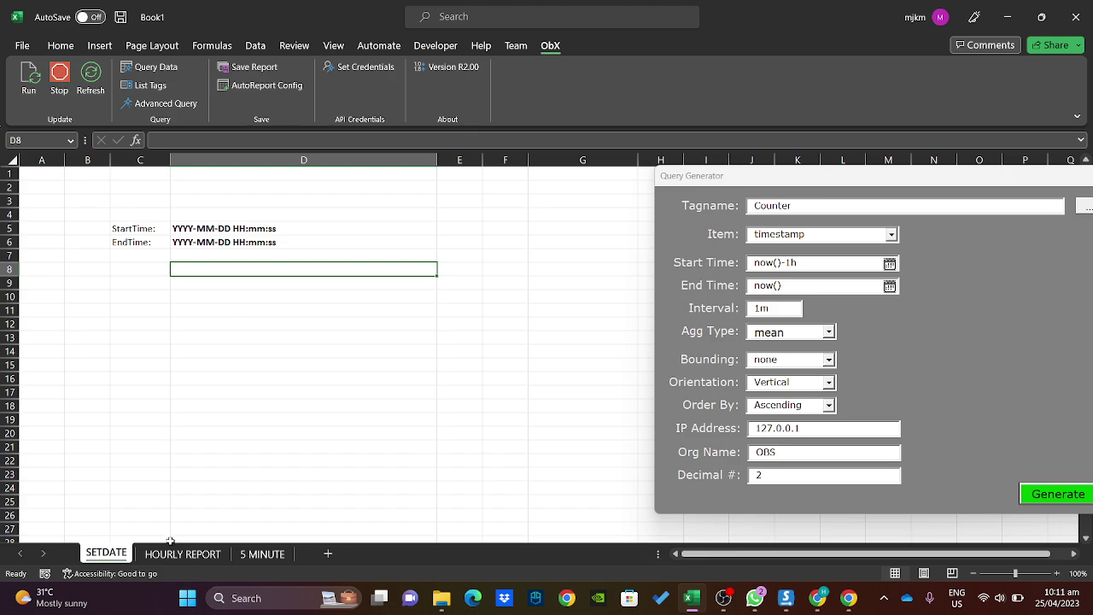
click(201, 230)
click(204, 246)
click(215, 227)
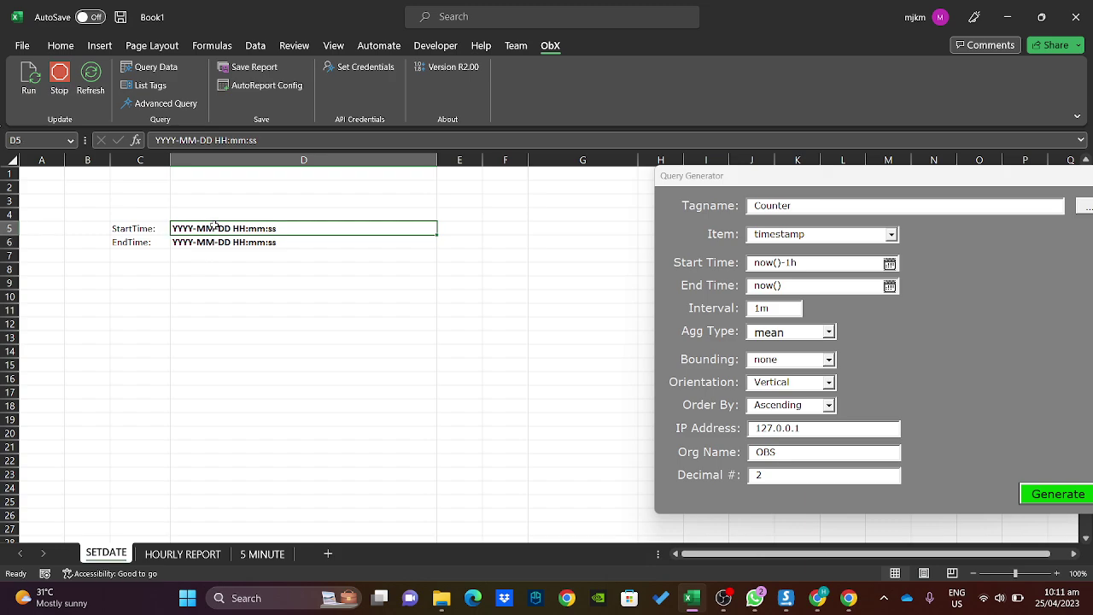
click(213, 243)
click(217, 229)
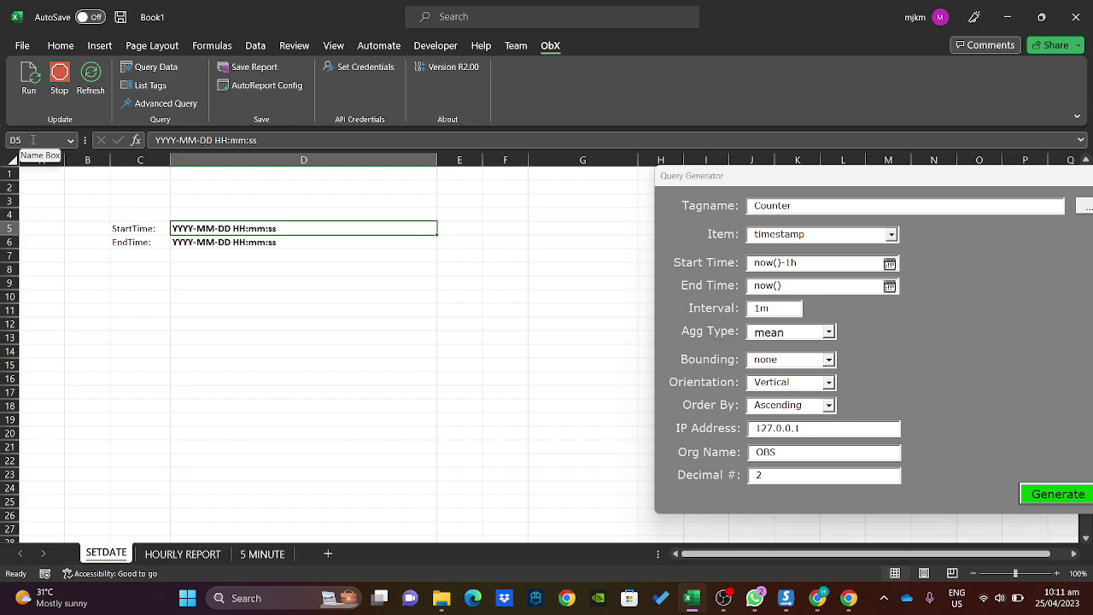
click(209, 243)
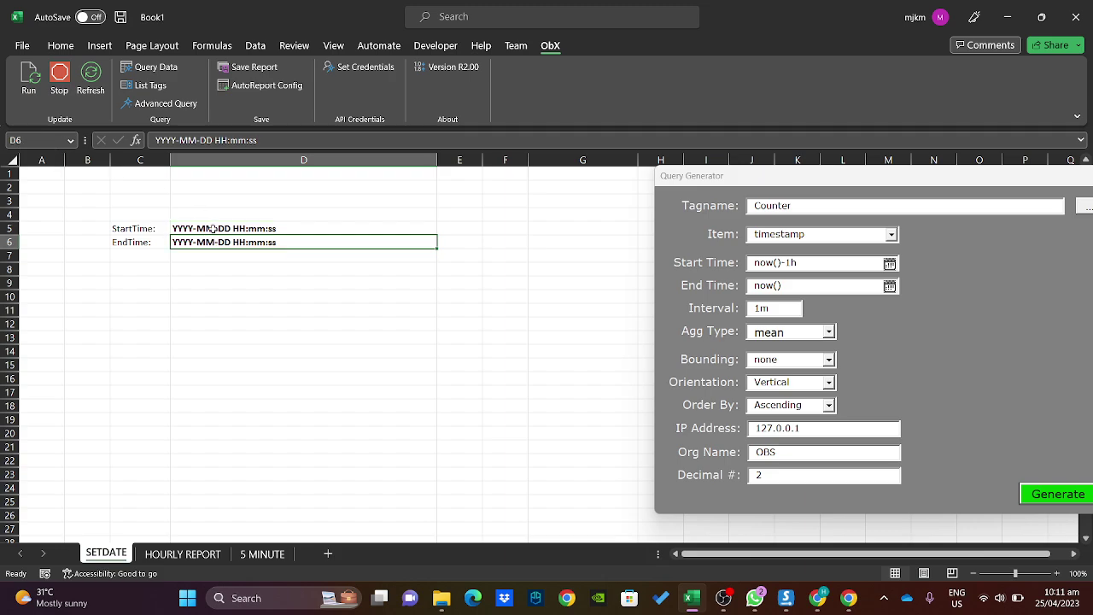
Name cell D5 startTime and cell D6 endTime as references for the report's date range.
click(213, 228)
click(26, 140)
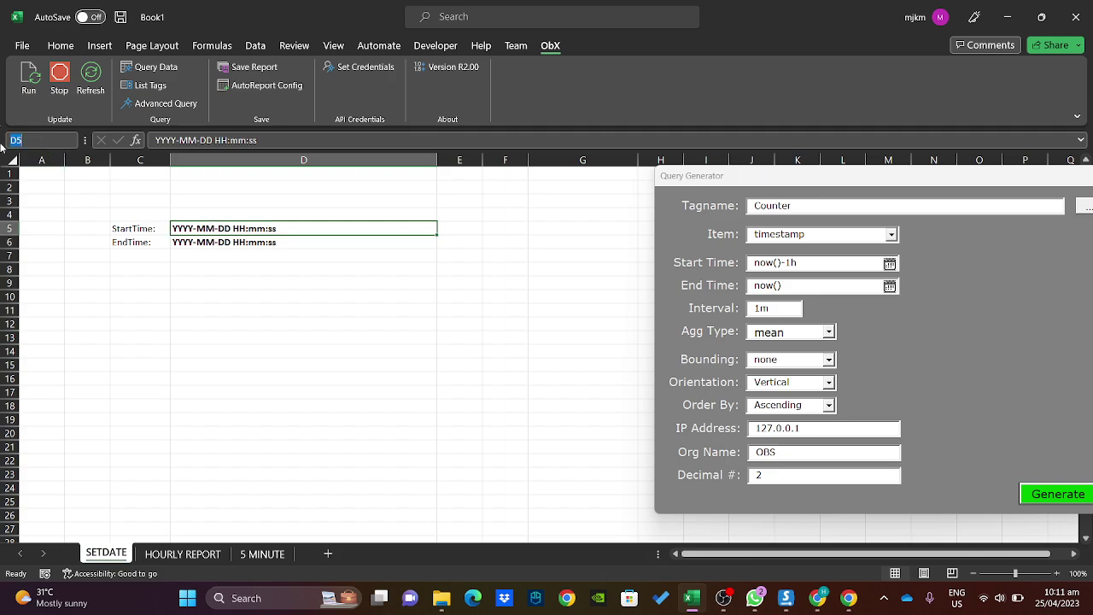
text(startTime)
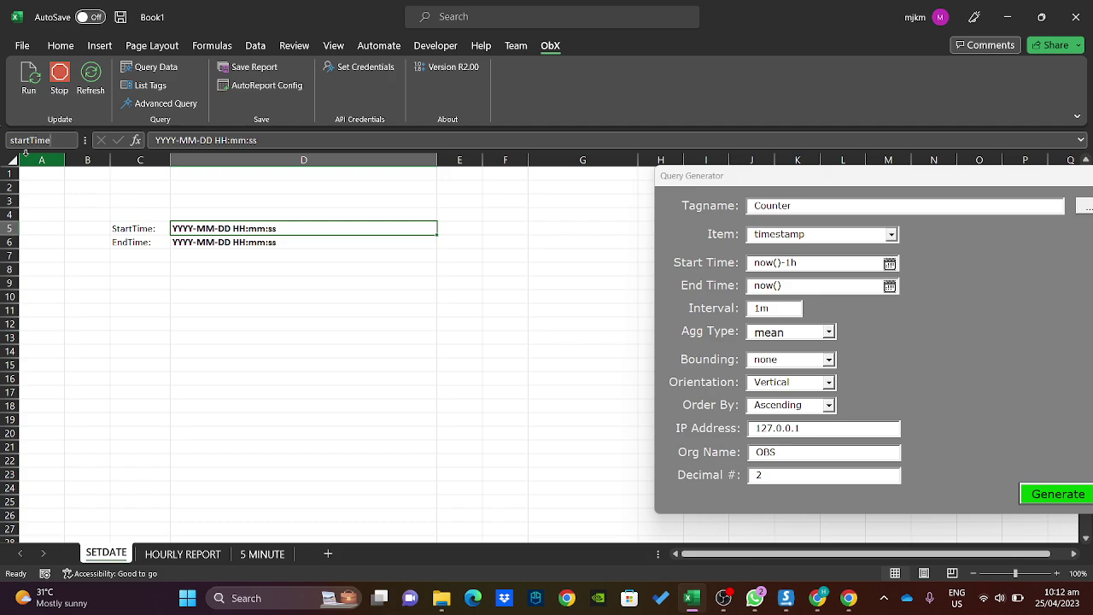
key(Return)
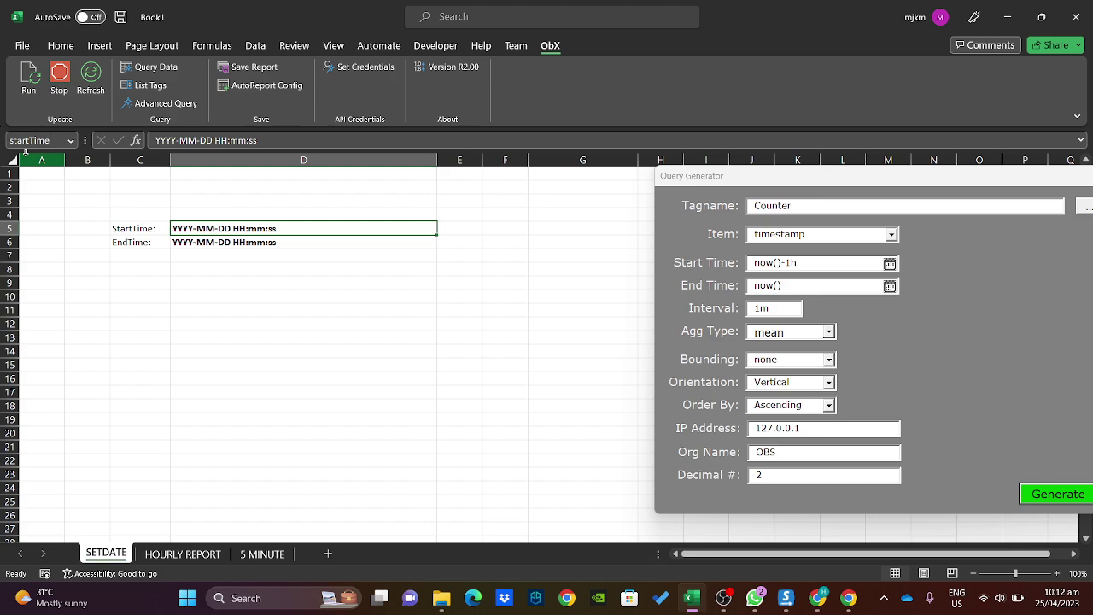
click(220, 244)
click(26, 139)
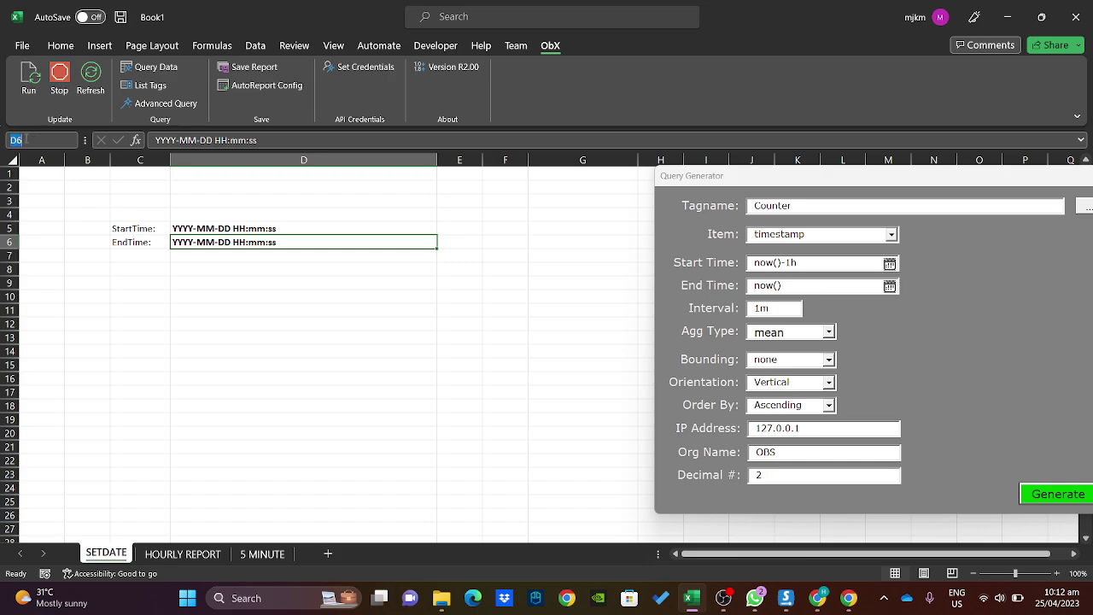
text(endTime)
key(Return)
click(256, 227)
click(249, 240)
click(253, 226)
click(239, 243)
click(235, 228)
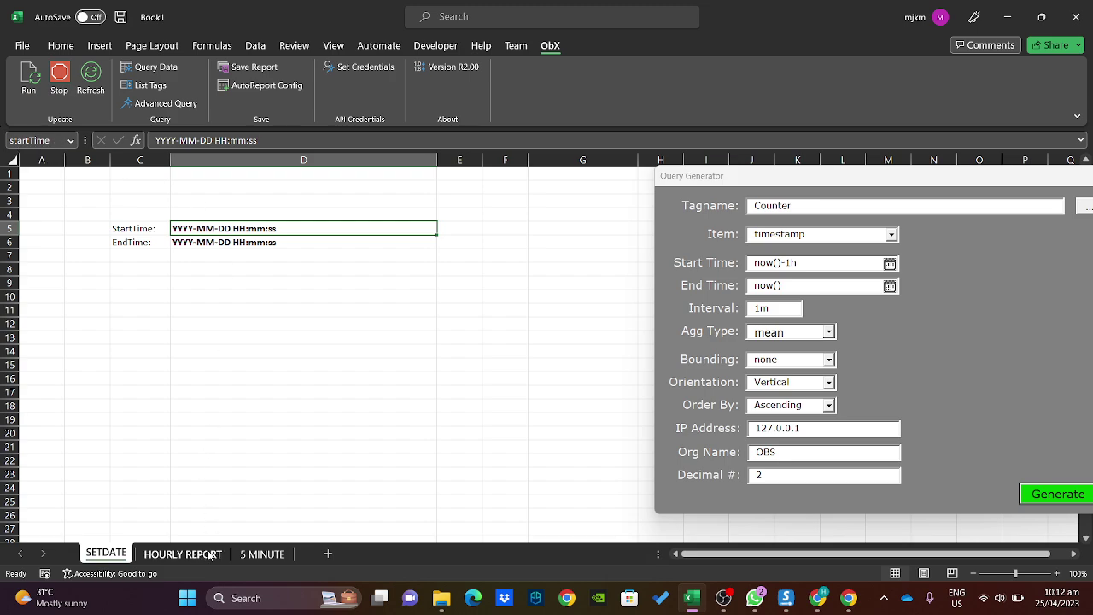
Move the 5 MINUTE sheet ahead of HOURLY REPORT and close the Query Generator window.
click(263, 554)
drag(163, 549, 166, 551)
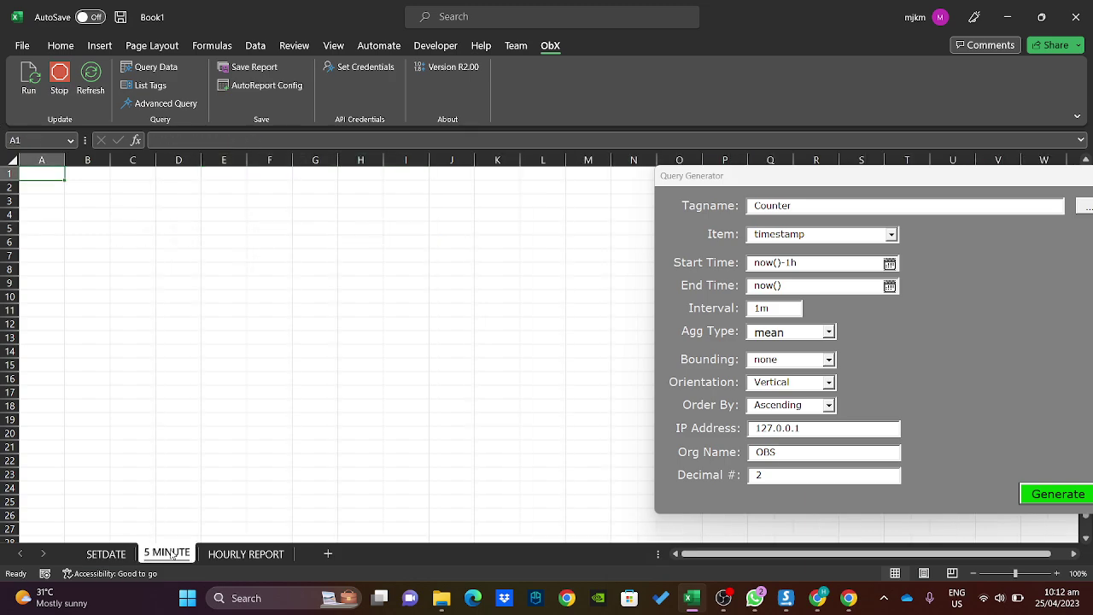
click(210, 243)
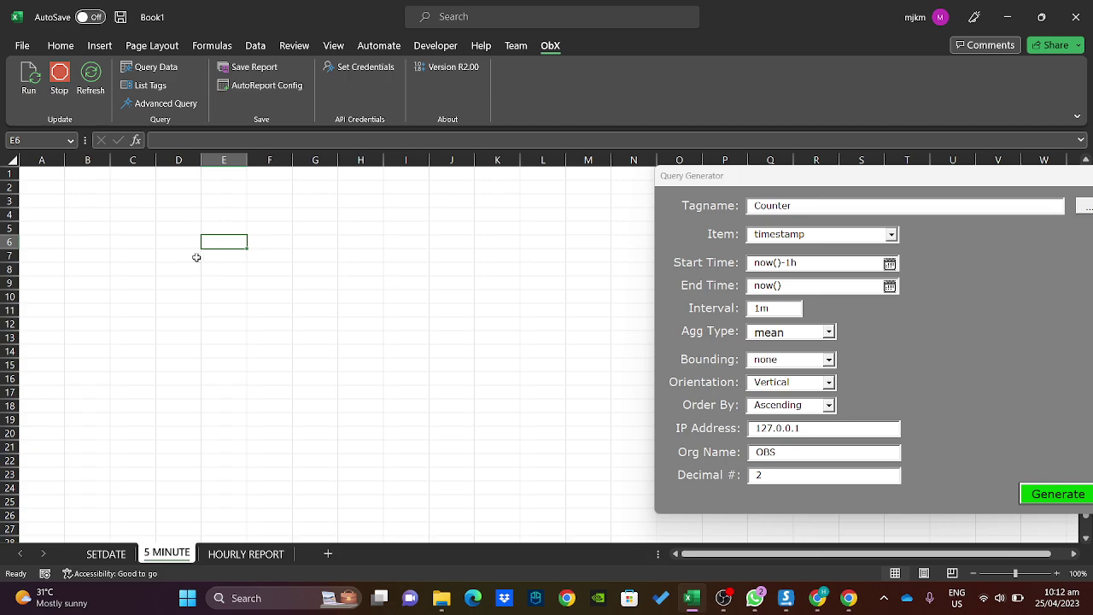
drag(147, 214, 147, 238)
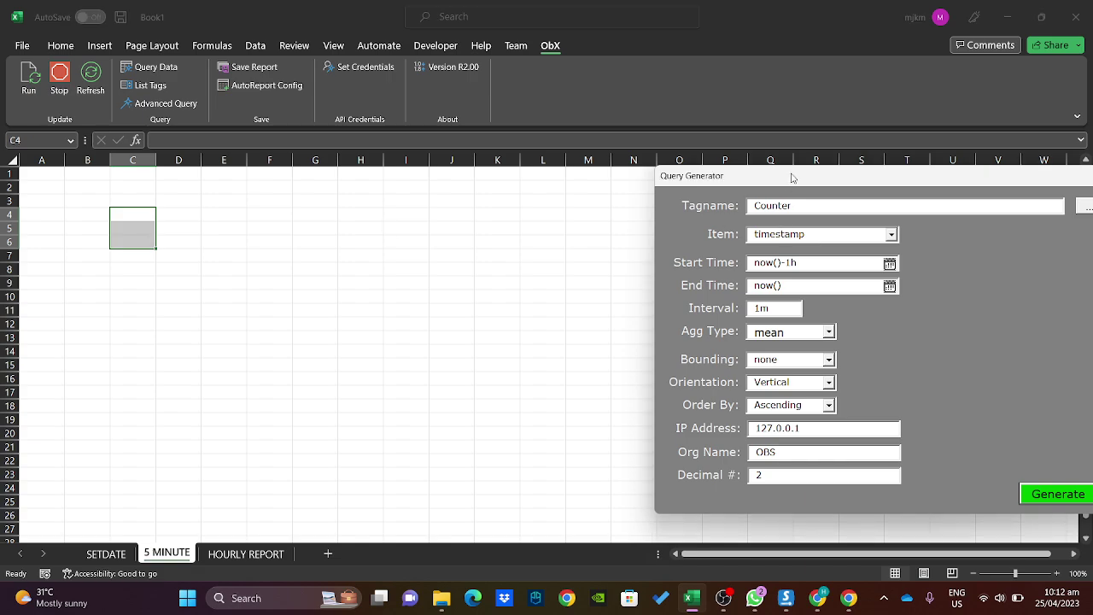
drag(795, 179, 523, 190)
click(821, 189)
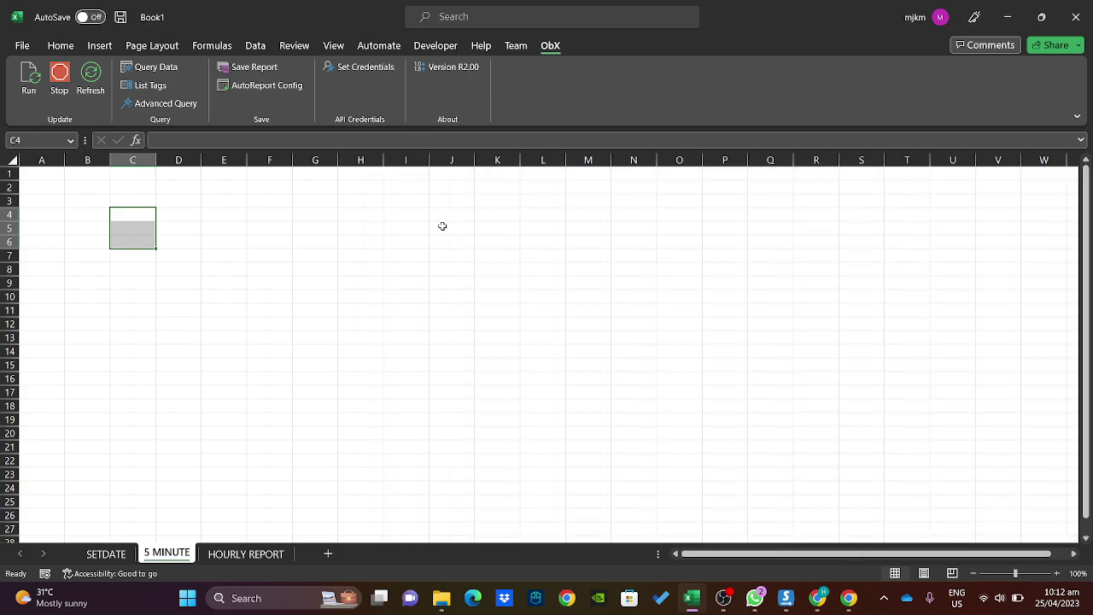
Merge and center cells C4:C6 on the 5 MINUTE sheet and enter the heading TIMESTAMP in them.
click(217, 265)
drag(145, 212, 144, 237)
click(213, 240)
click(62, 46)
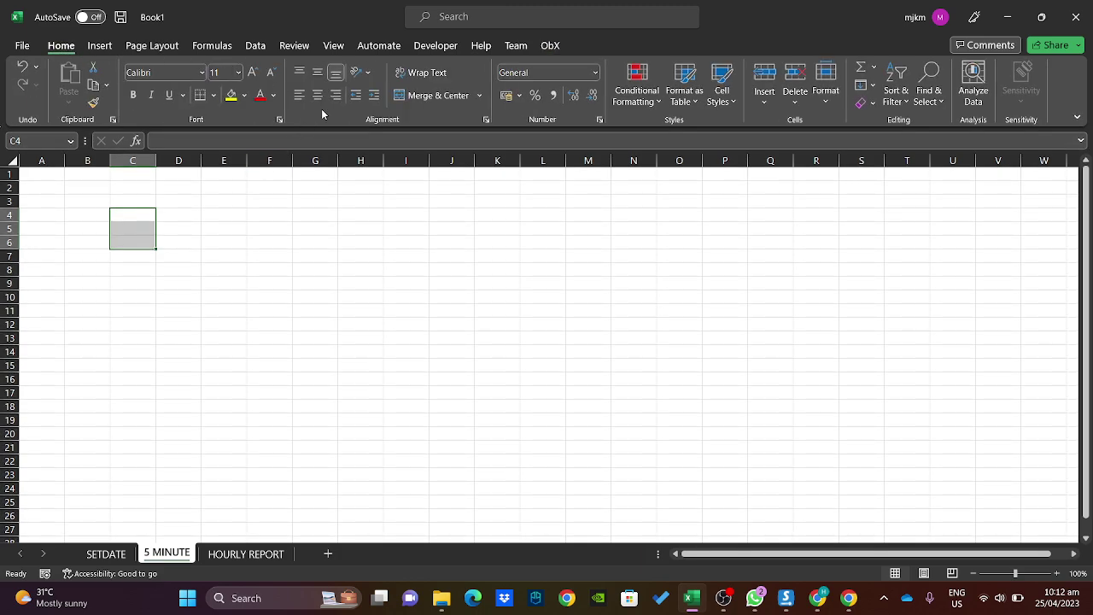
click(419, 95)
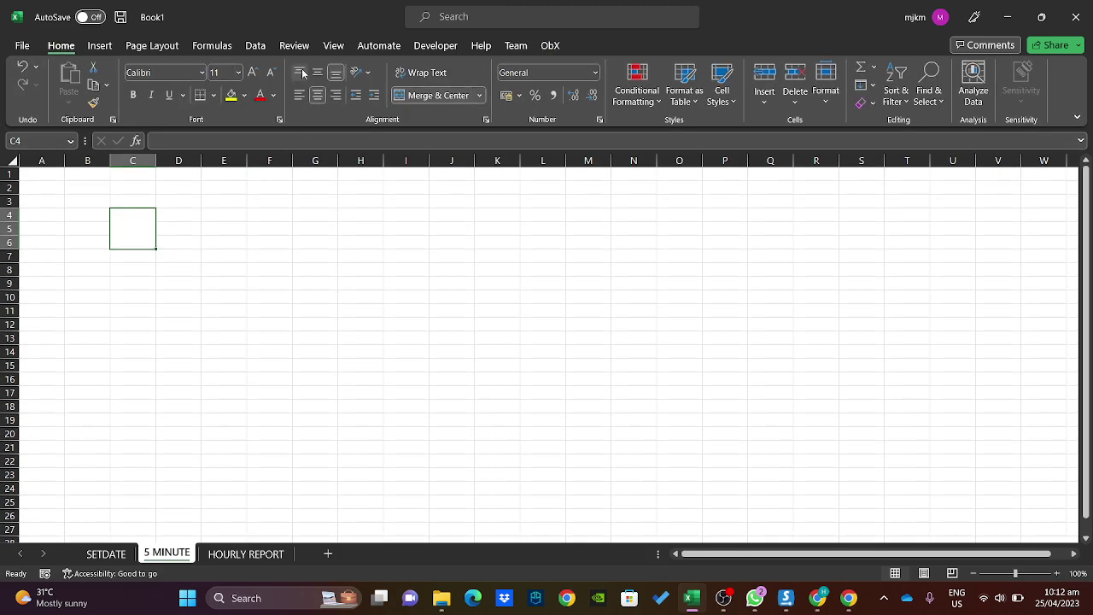
double_click(134, 225)
text(TIMESTAMP)
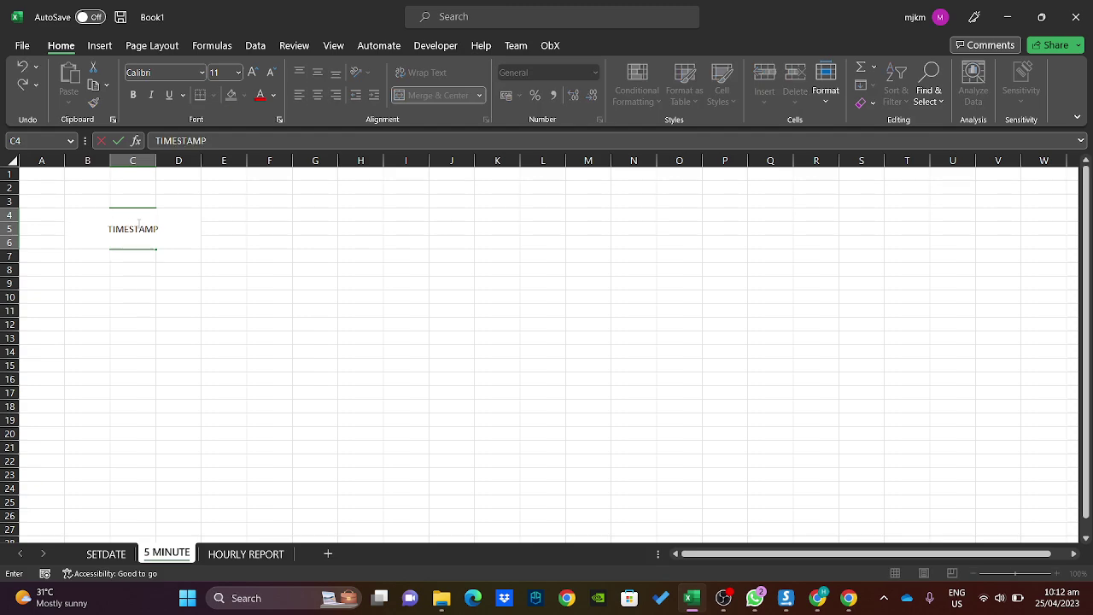
key(Return)
Widen columns C and D on the 5 MINUTE sheet to roughly three times the default width.
drag(155, 160, 384, 161)
click(350, 291)
click(375, 256)
Enter the header labels Tagname, Description and Unit in cells D4, D5 and D6.
click(310, 213)
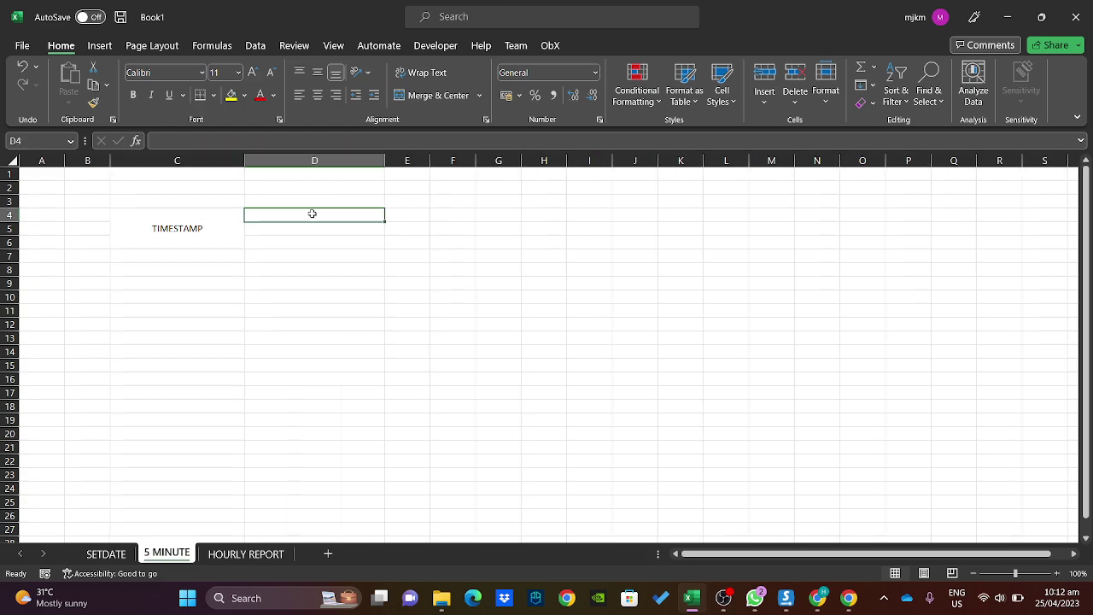
text(Tagname)
key(Return)
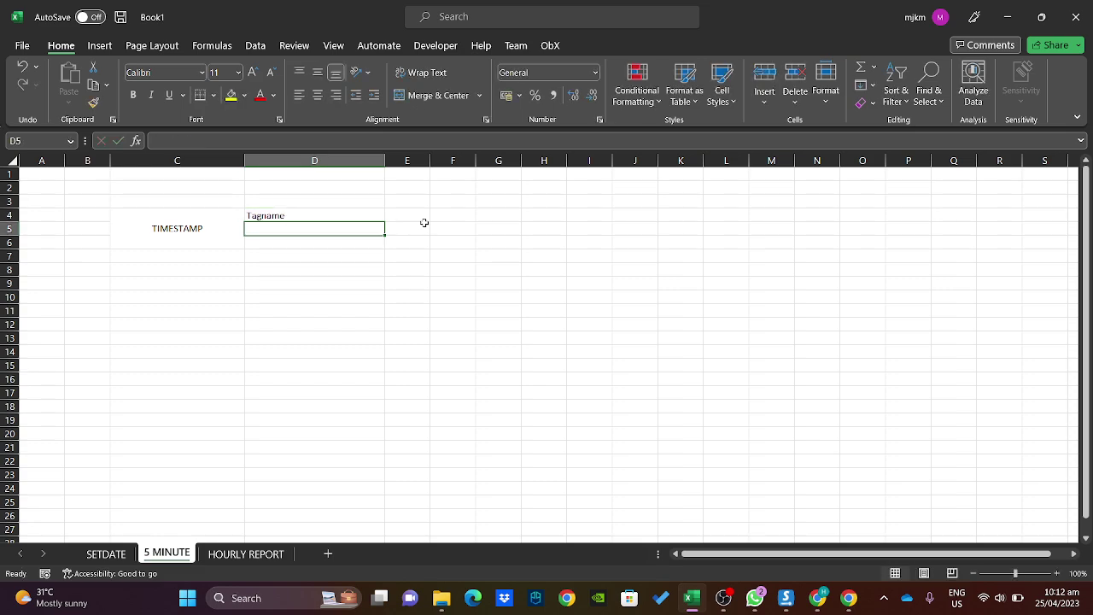
text(Desc)
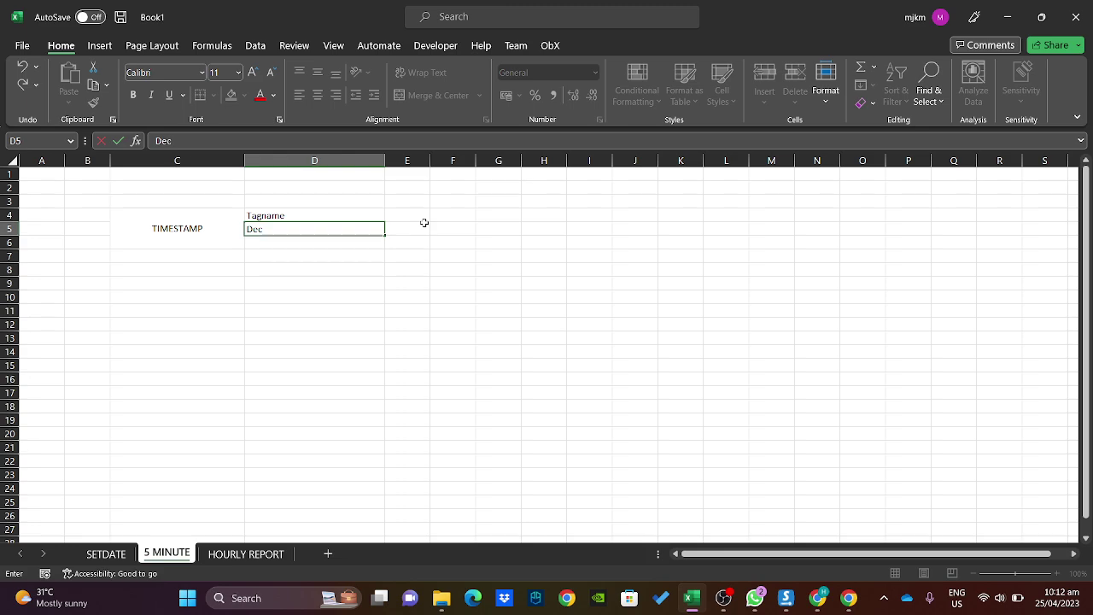
text(ription)
key(Return)
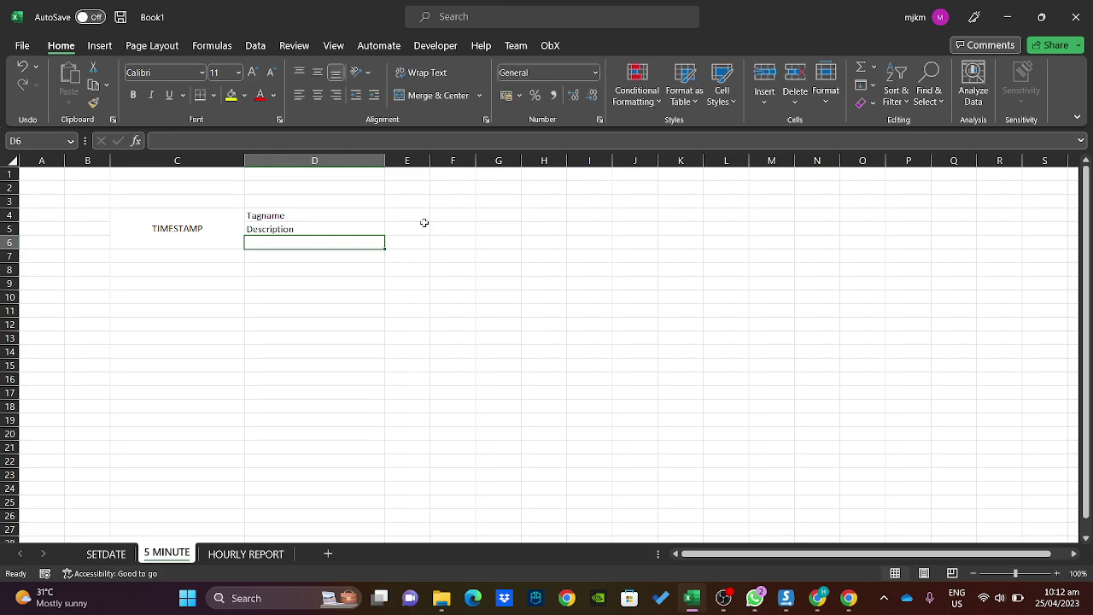
text(Unit)
key(Return)
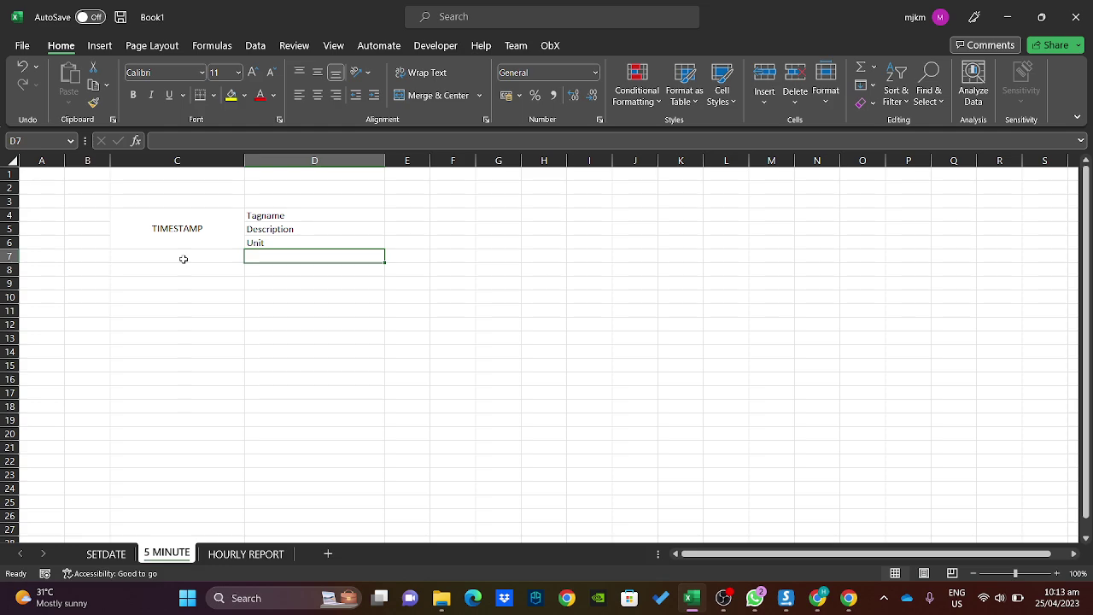
Open ObX Query Data for the Counter tag and set the query interval to 5m.
click(549, 45)
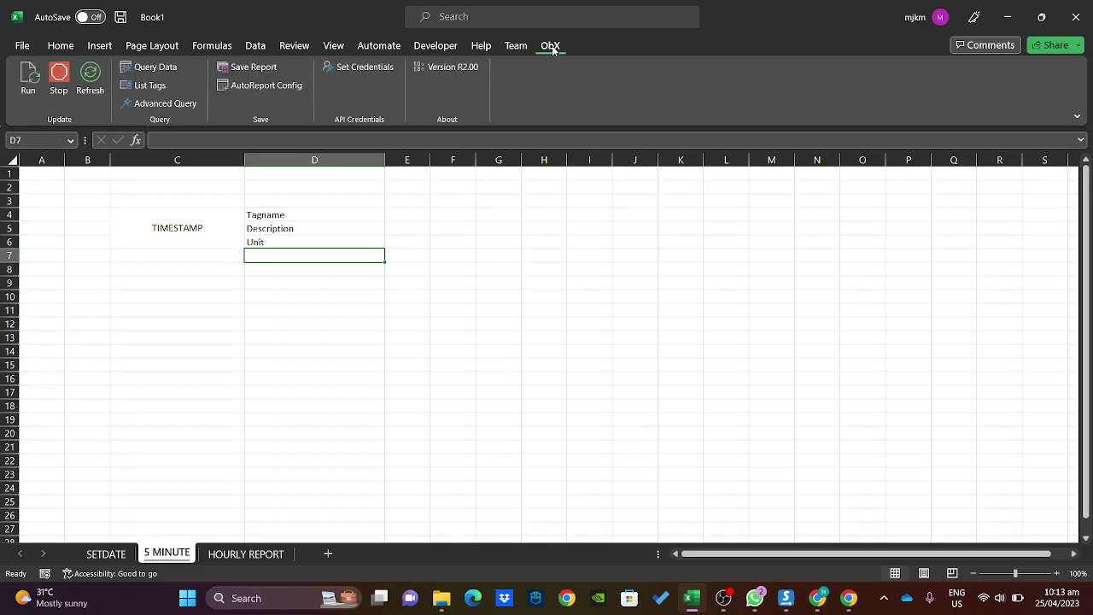
click(158, 67)
drag(393, 125, 666, 120)
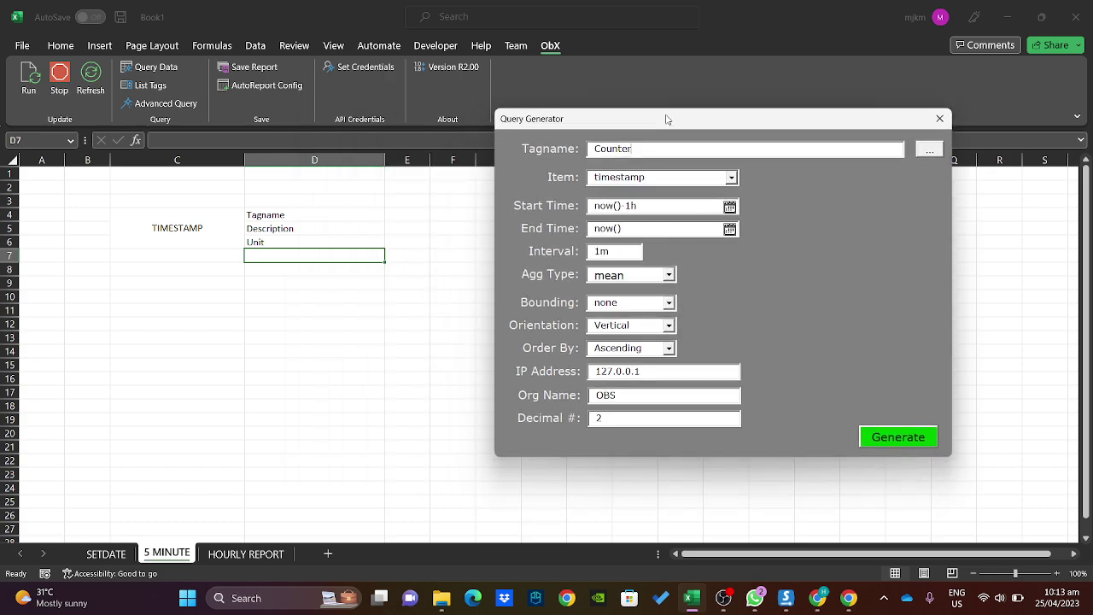
double_click(615, 250)
text(5)
click(729, 210)
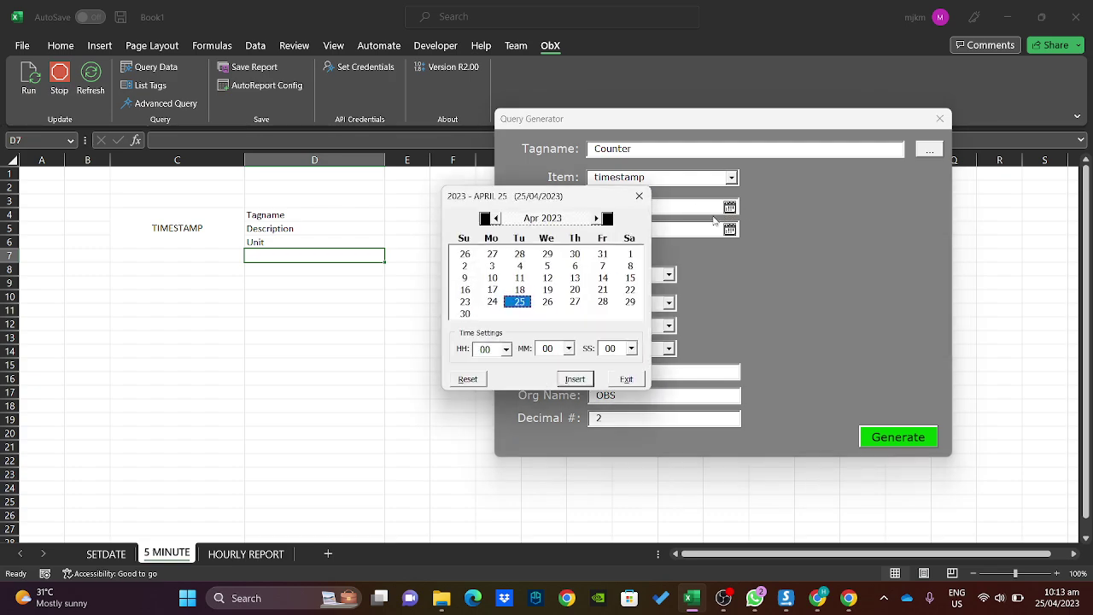
click(517, 303)
click(571, 381)
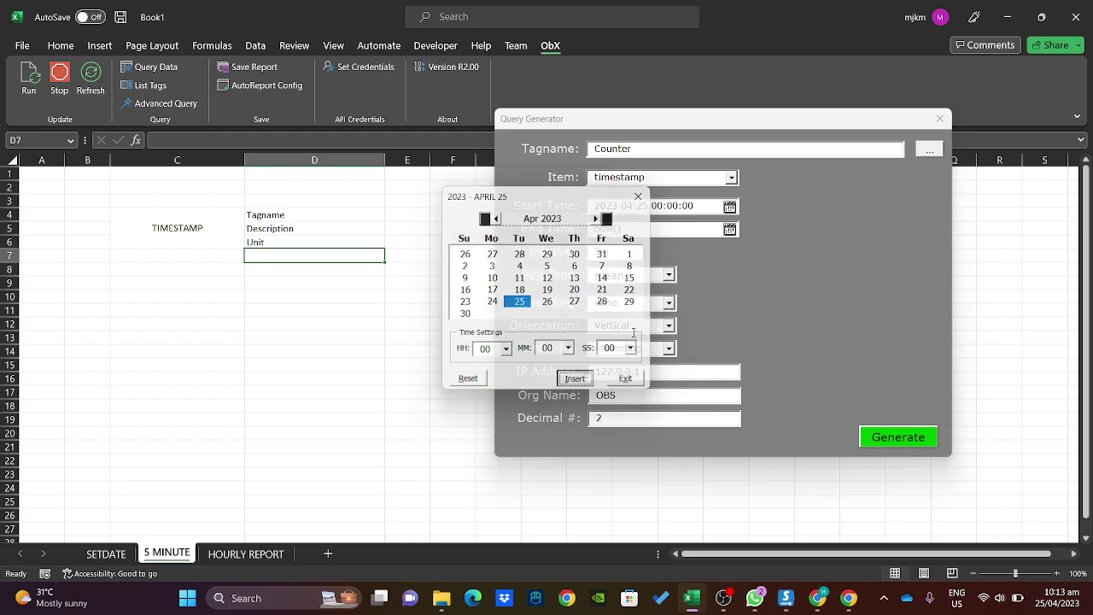
click(730, 229)
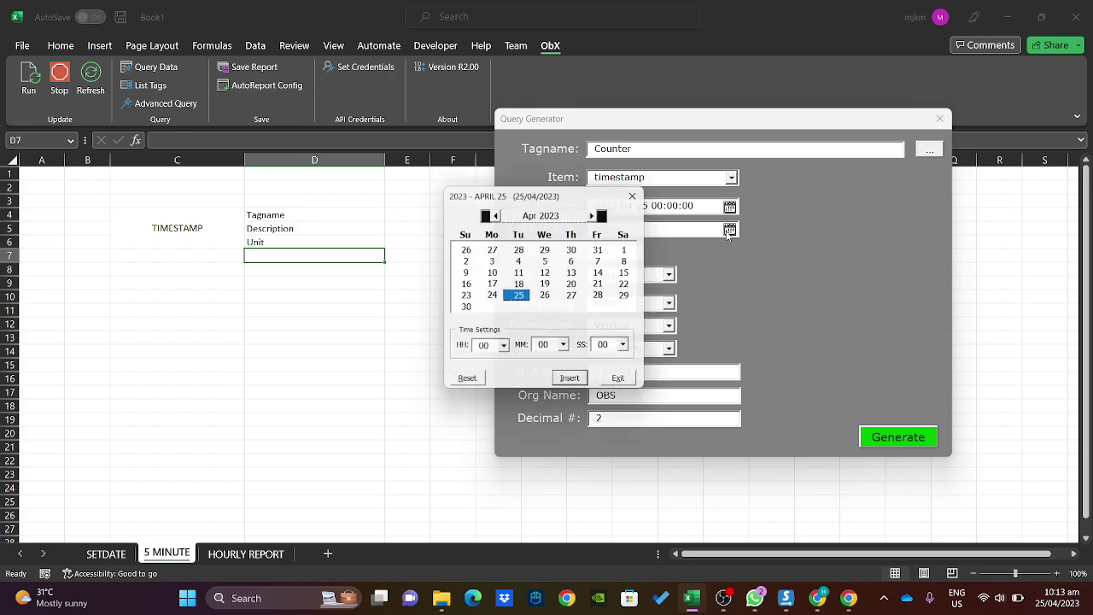
click(566, 384)
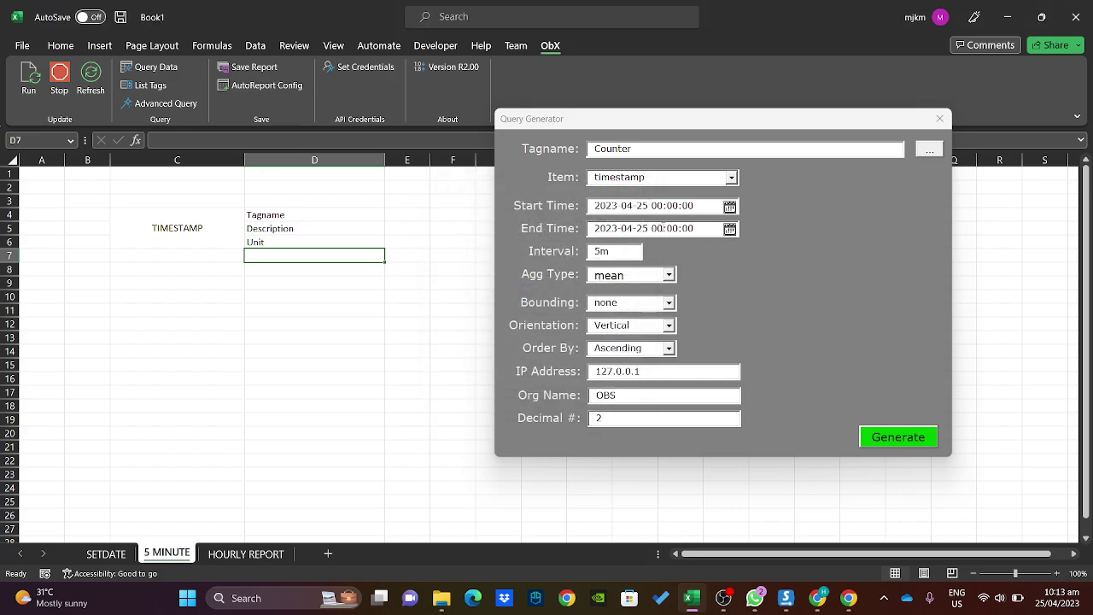
Set the time portion of the query's end time to 23:59:59, keeping the date 2023-04-25.
click(663, 228)
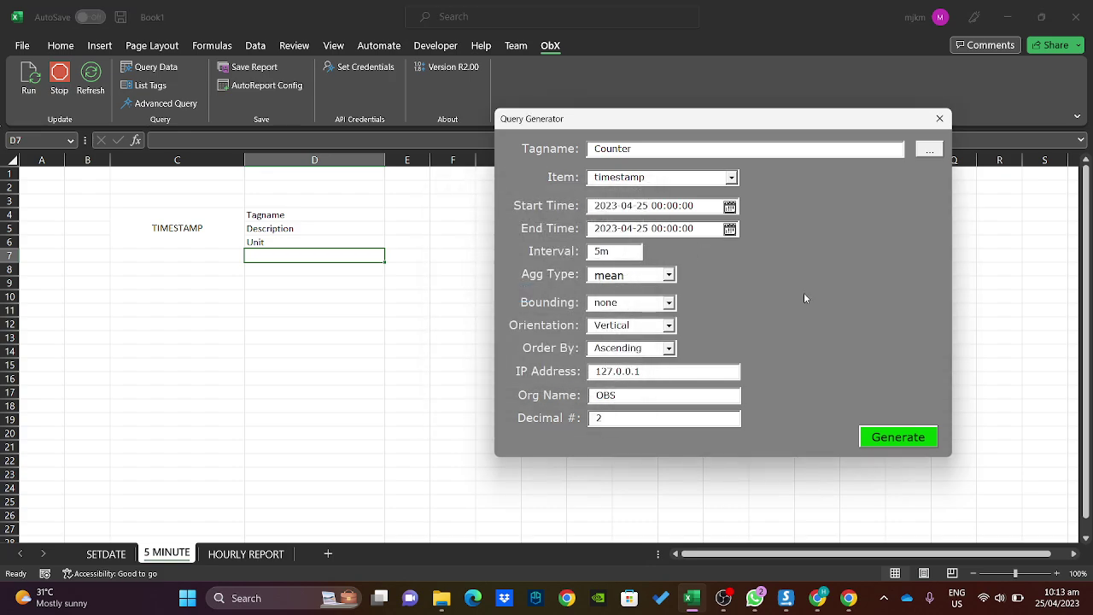
key(BackSpace)
key(BackSpace)
text(23)
key(BackSpace)
key(BackSpace)
text(59)
key(BackSpace)
key(BackSpace)
text(59)
Review the query's start time, end time and interval, including the date picker for the start time.
drag(701, 205, 594, 206)
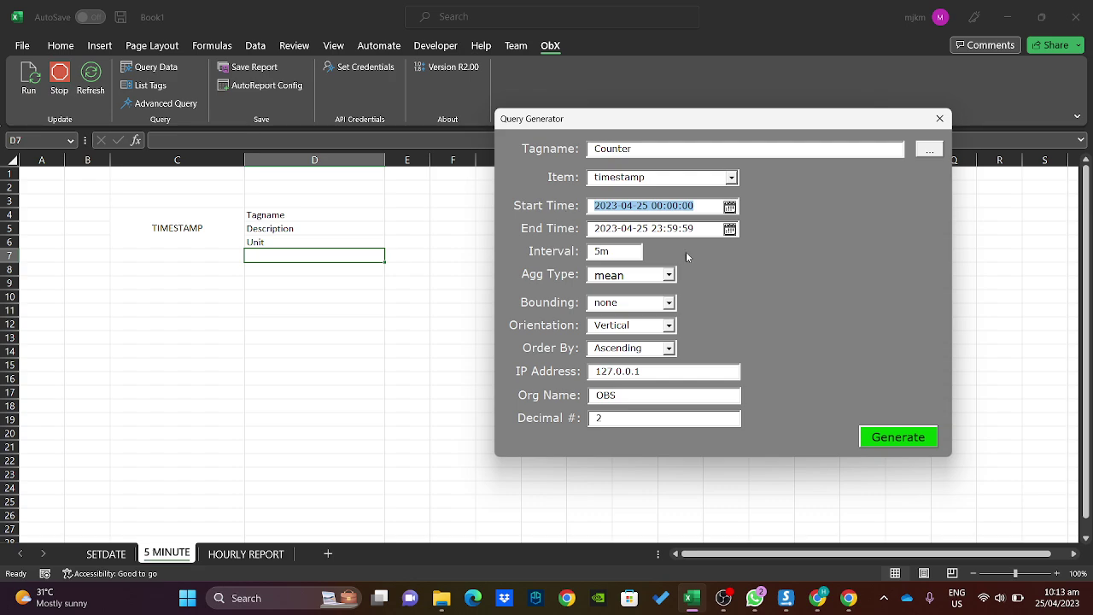
drag(701, 229, 594, 229)
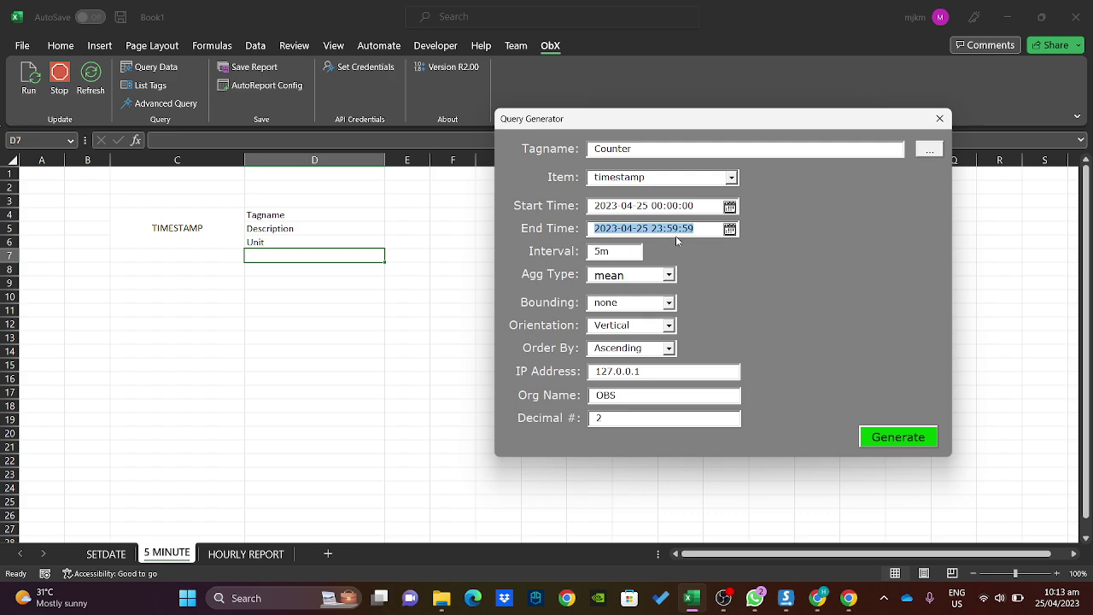
click(628, 253)
drag(662, 121, 703, 135)
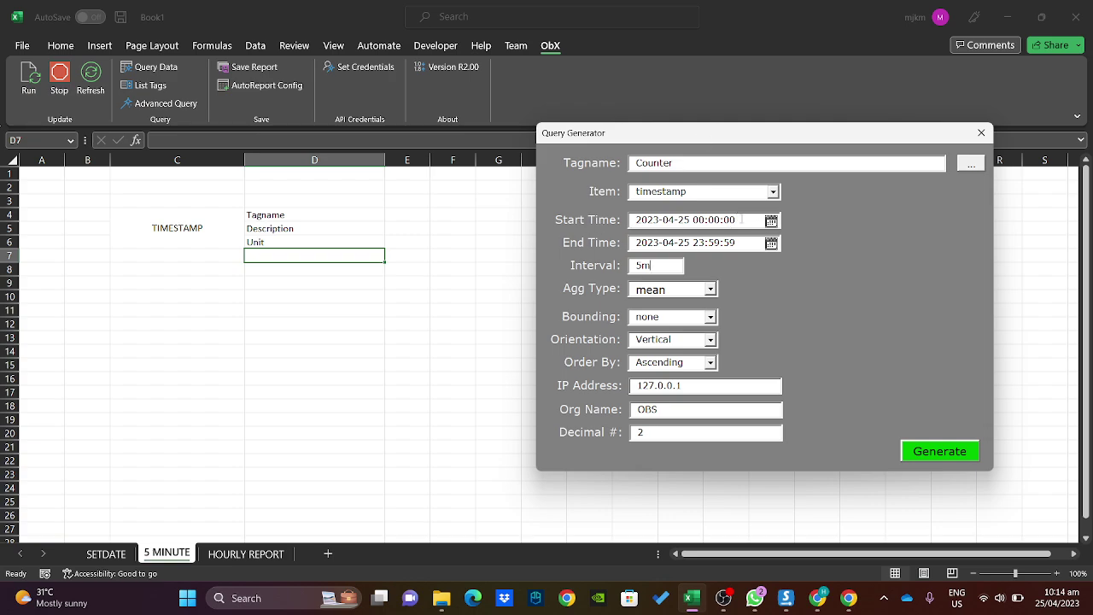
click(653, 222)
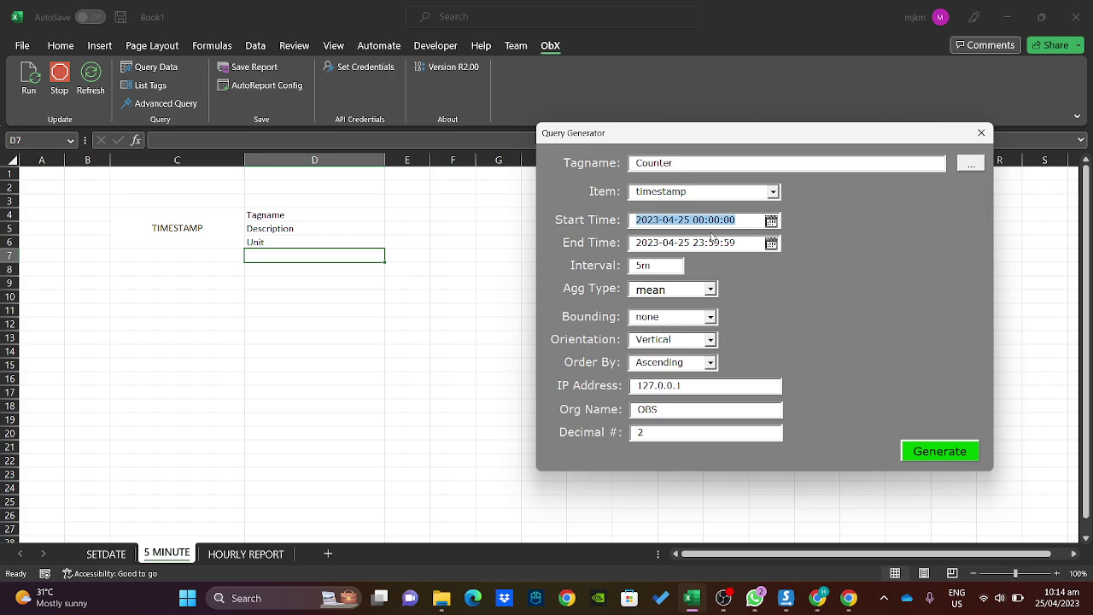
click(748, 239)
drag(749, 242, 636, 242)
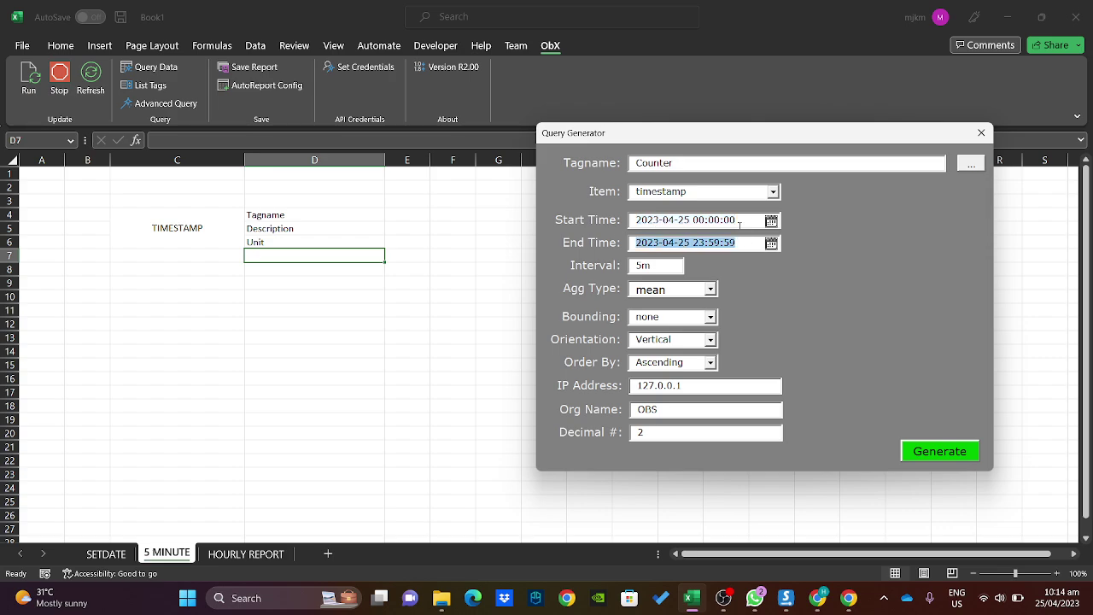
click(772, 222)
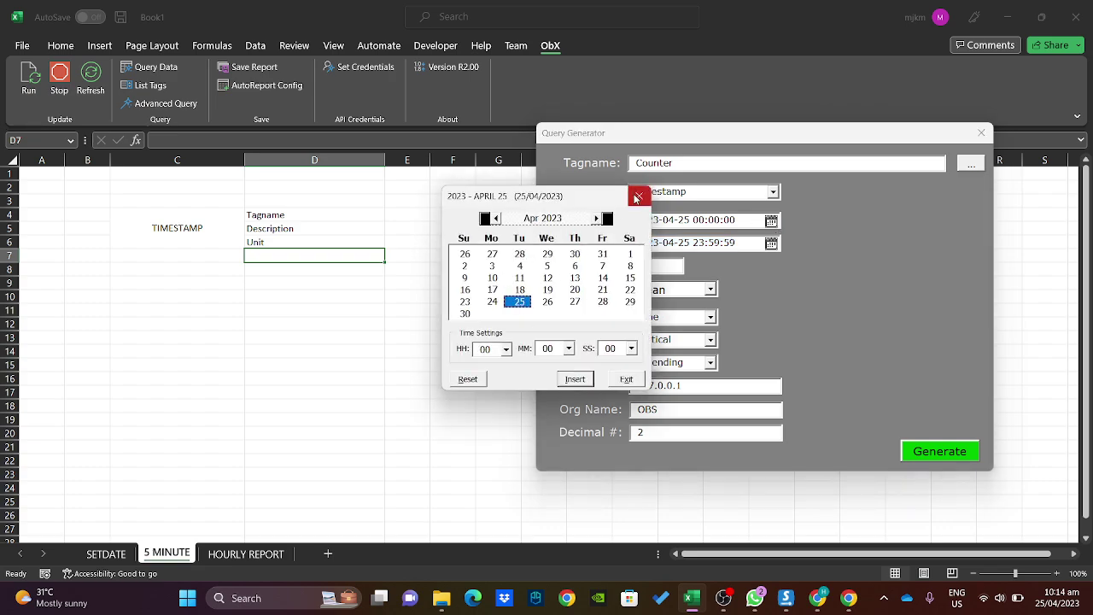
click(638, 196)
drag(746, 221, 635, 220)
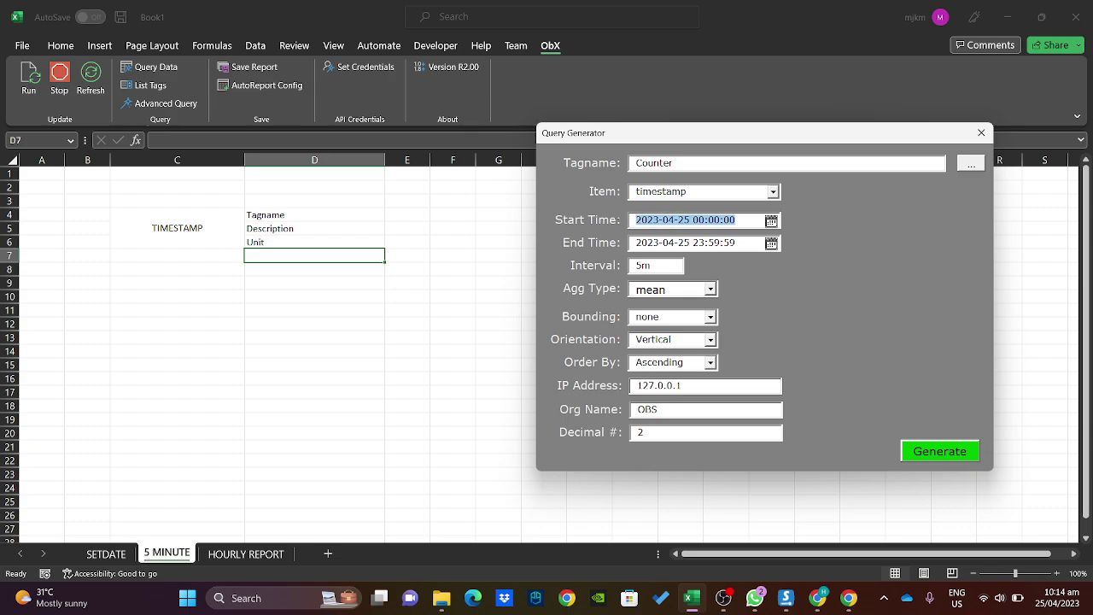
click(748, 243)
drag(754, 243, 636, 243)
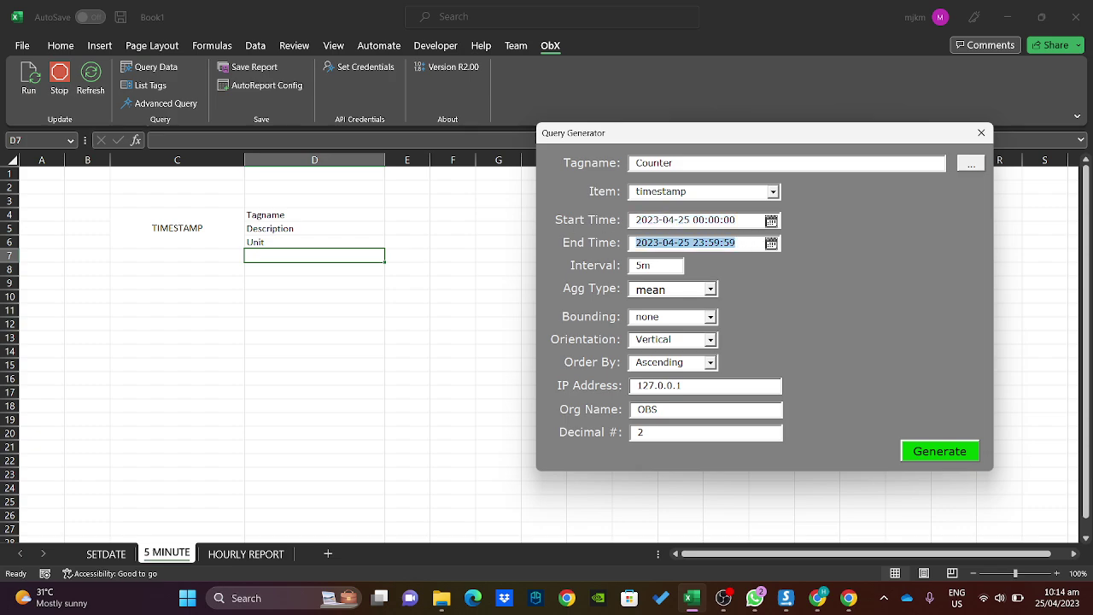
drag(739, 127, 697, 123)
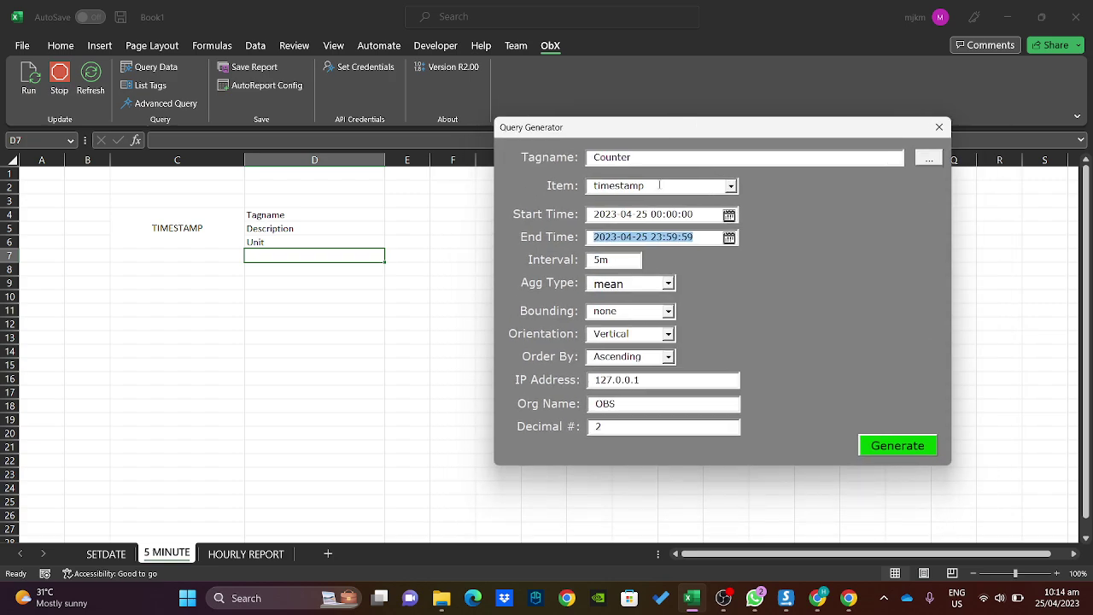
Generate the Counter timestamp query in C7 with no bounding and clear the resulting range C7:C18.
click(205, 256)
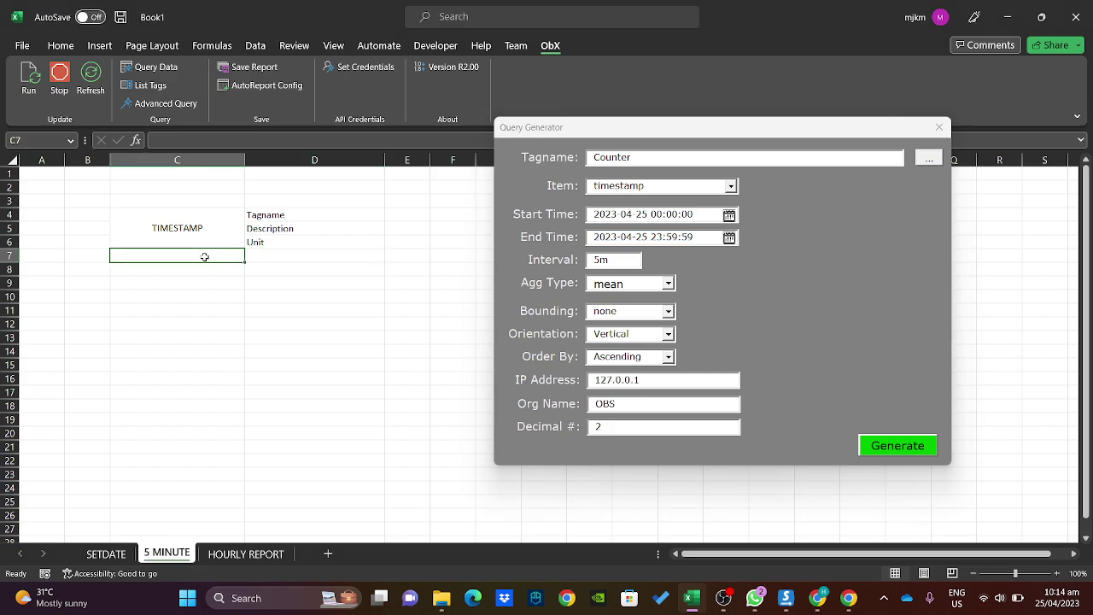
click(651, 183)
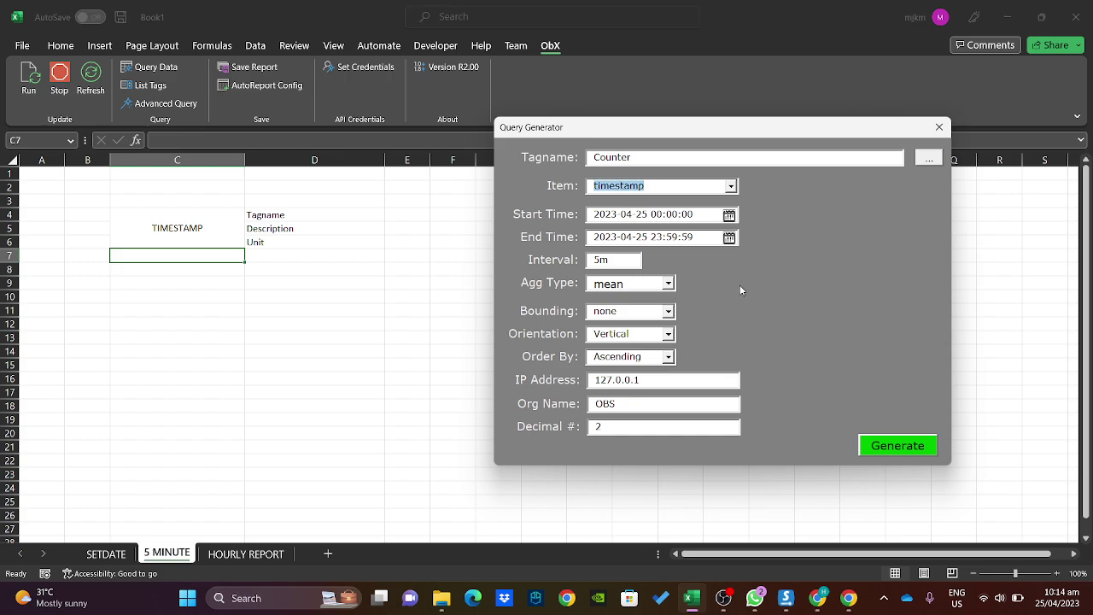
click(888, 439)
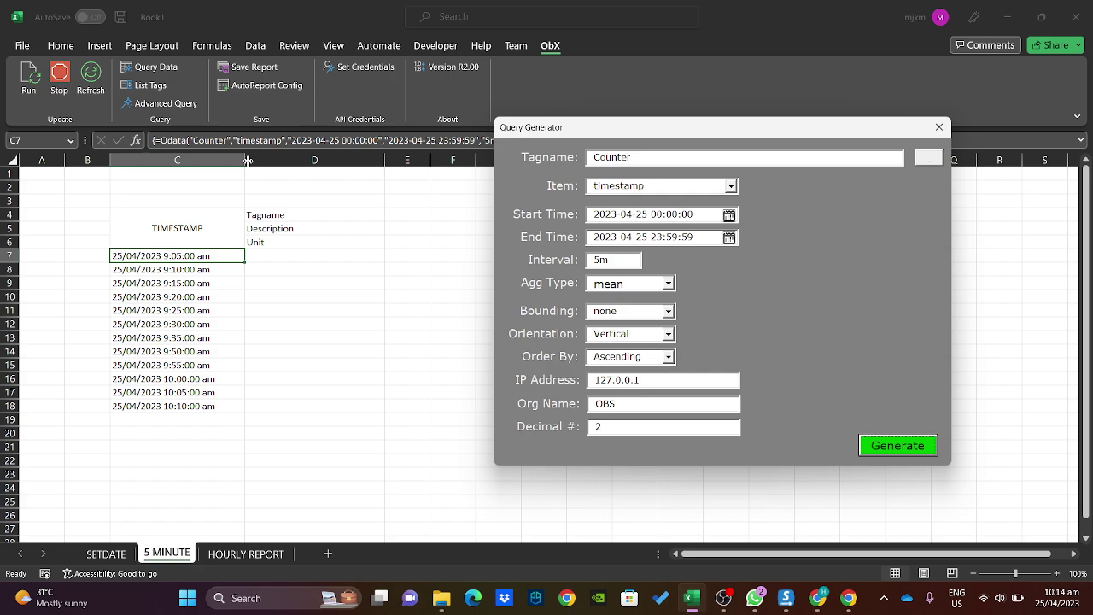
mouse_move(243, 162)
mouse_down()
mouse_move(217, 160)
mouse_move(245, 161)
mouse_up()
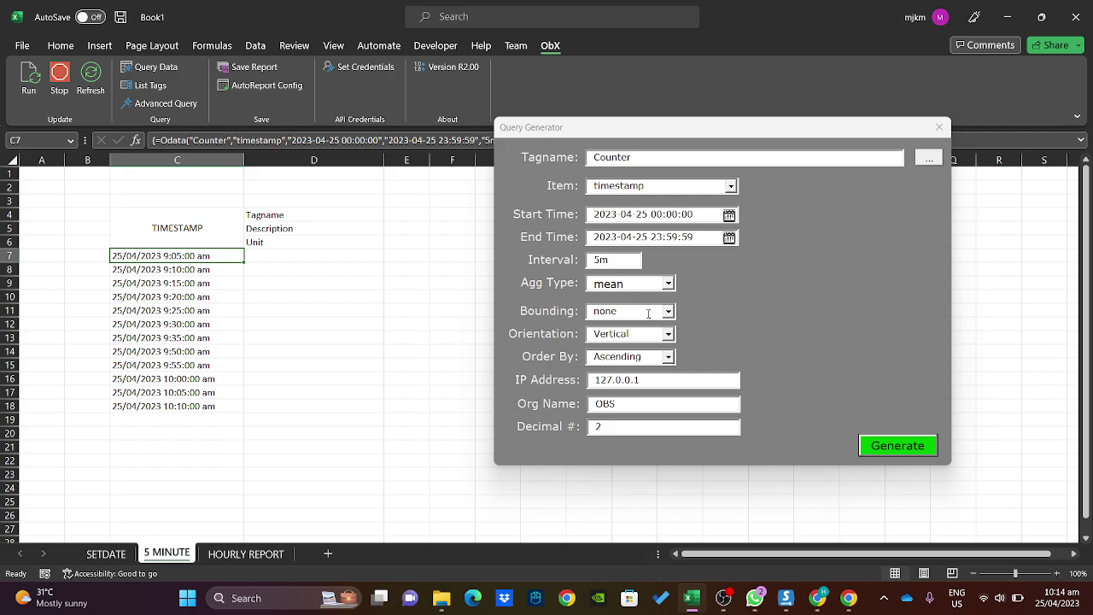
shift+click(192, 406)
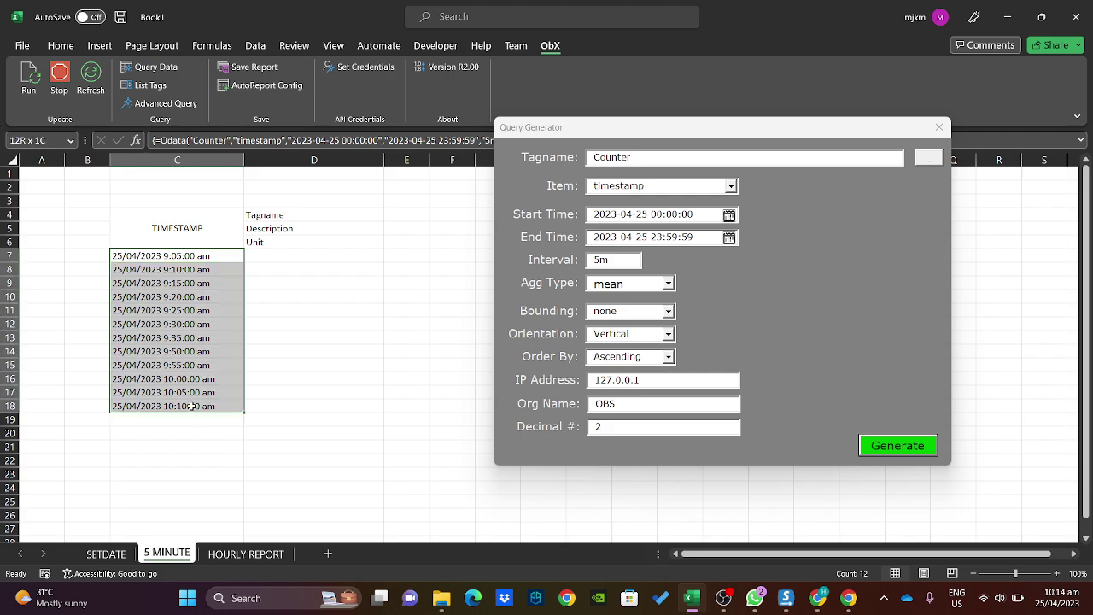
key(Delete)
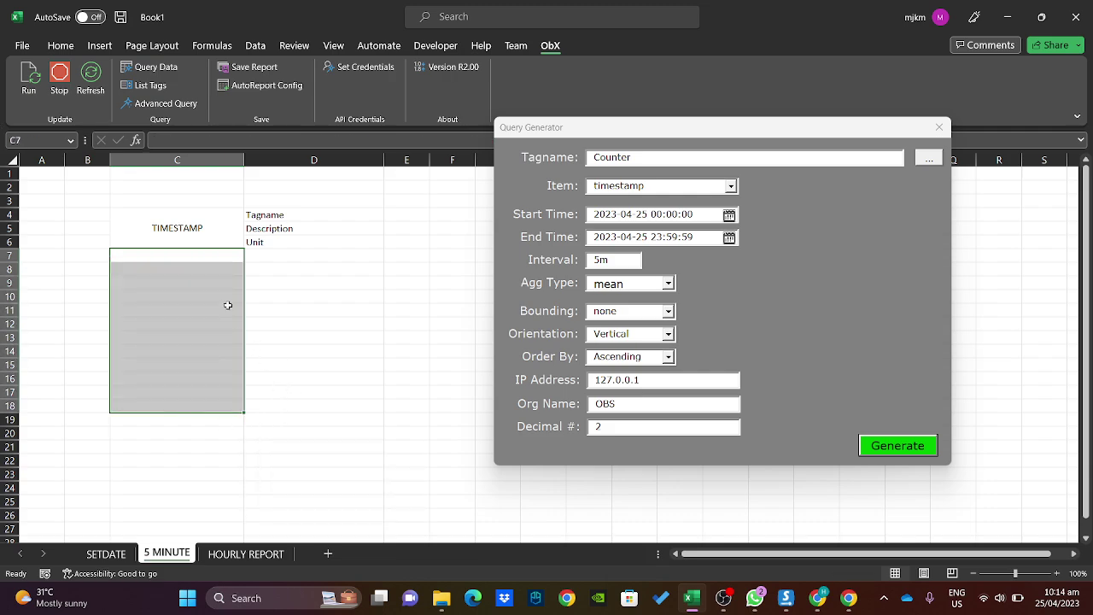
Set the query's bounding to previous and generate the Counter timestamps starting in cell C7.
click(238, 258)
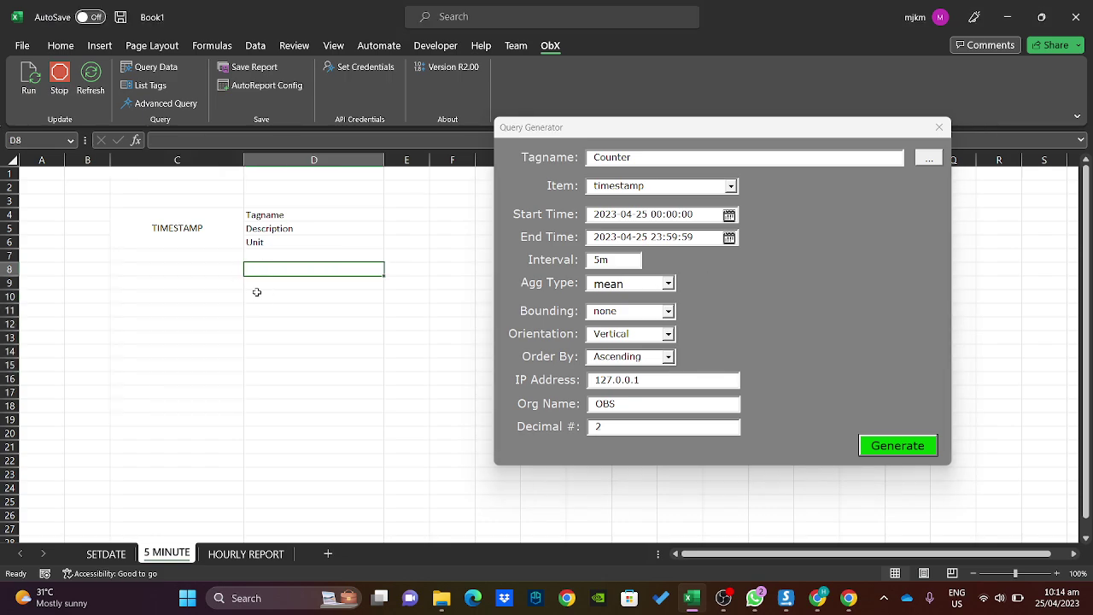
click(668, 311)
click(628, 346)
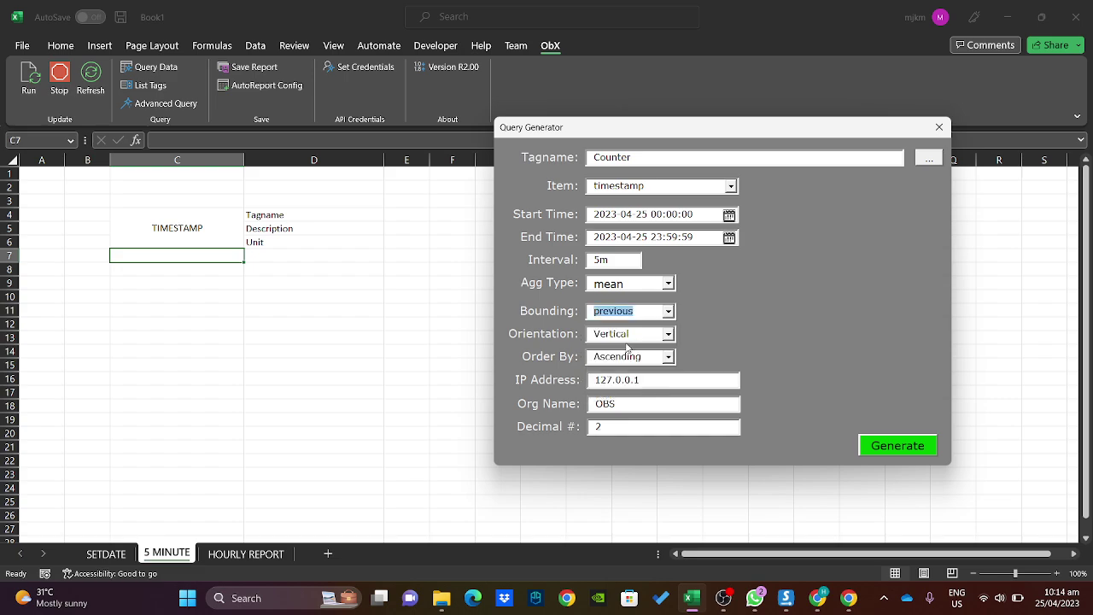
click(889, 444)
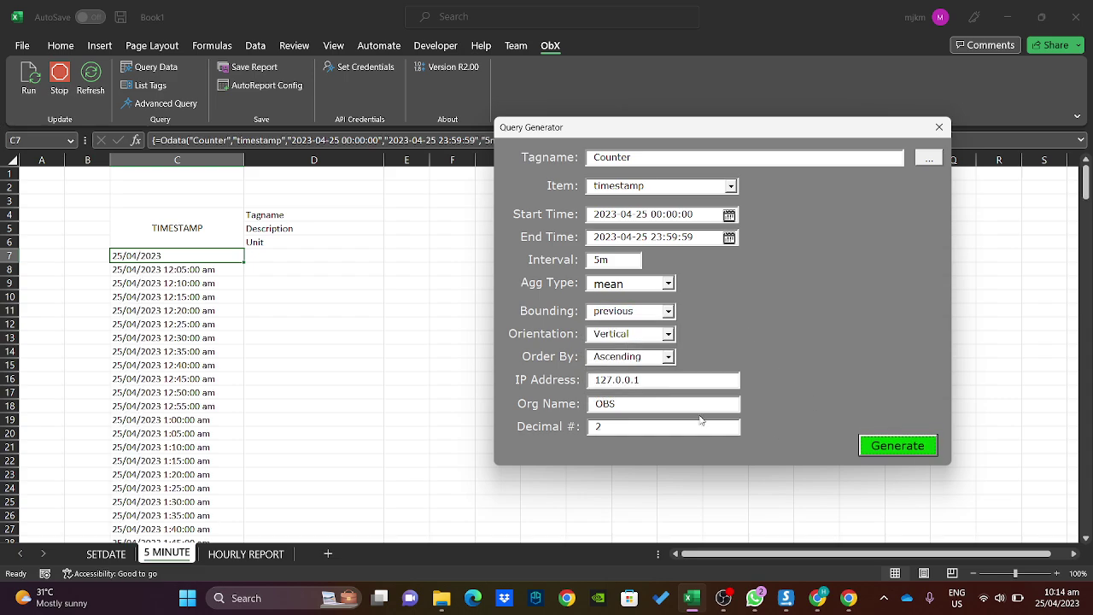
Examine the generated timestamp column from cell C7 down to its last entry in C294.
scroll(202, 313, down, 2)
scroll(203, 313, up, 2)
click(178, 256)
scroll(183, 342, down, 20)
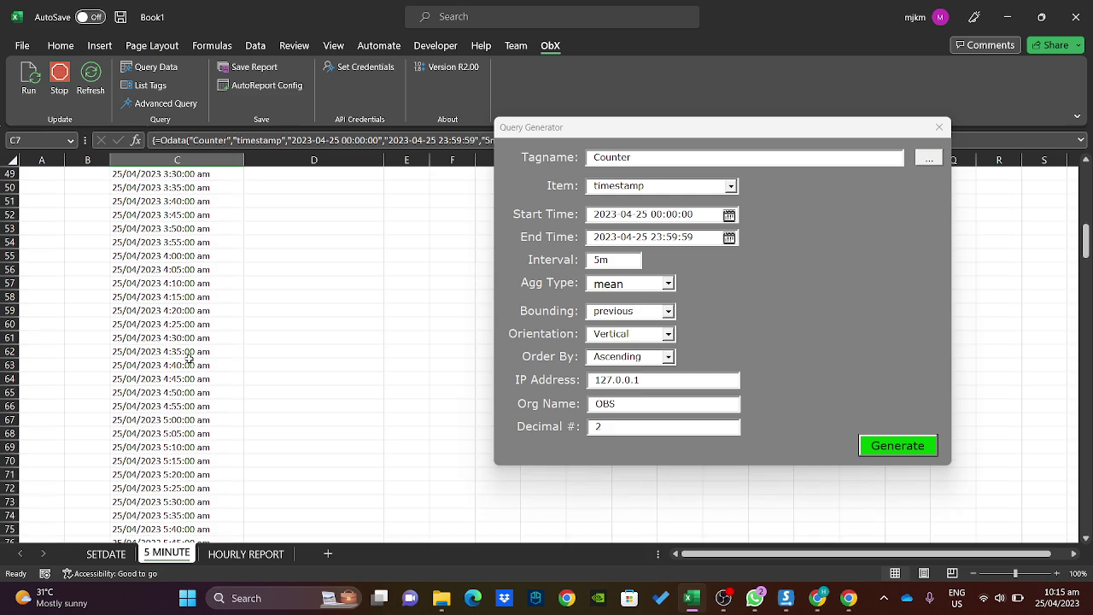
scroll(187, 369, down, 20)
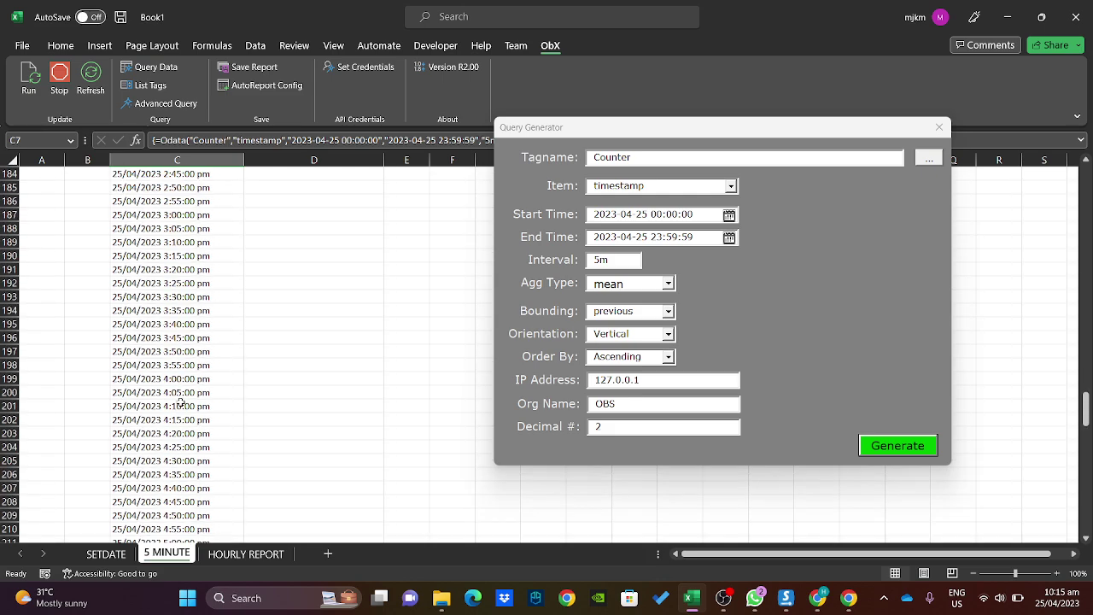
scroll(178, 416, down, 20)
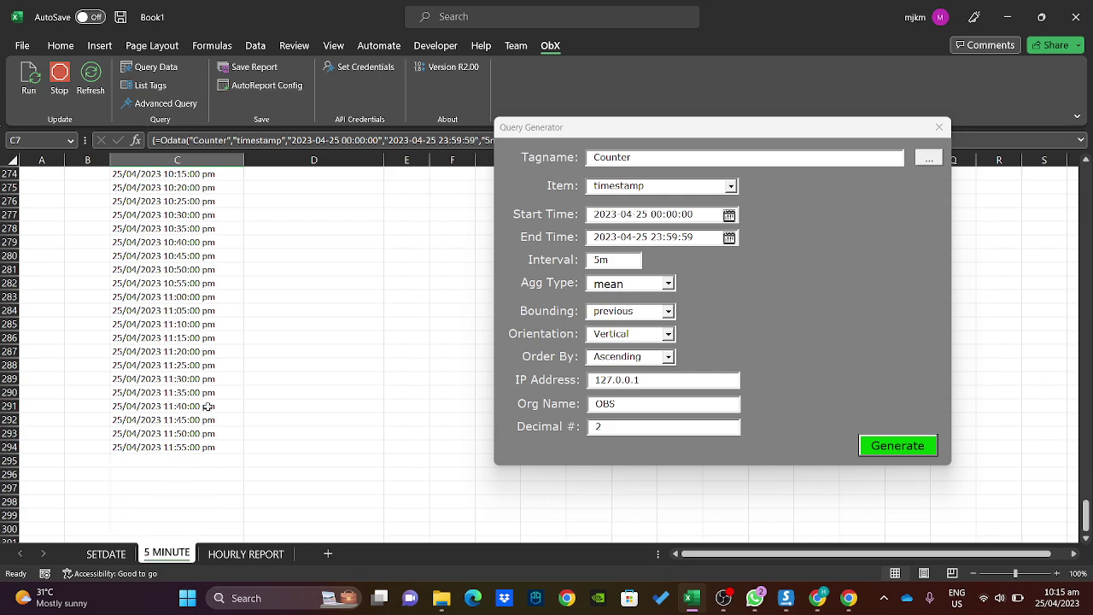
click(8, 447)
click(182, 448)
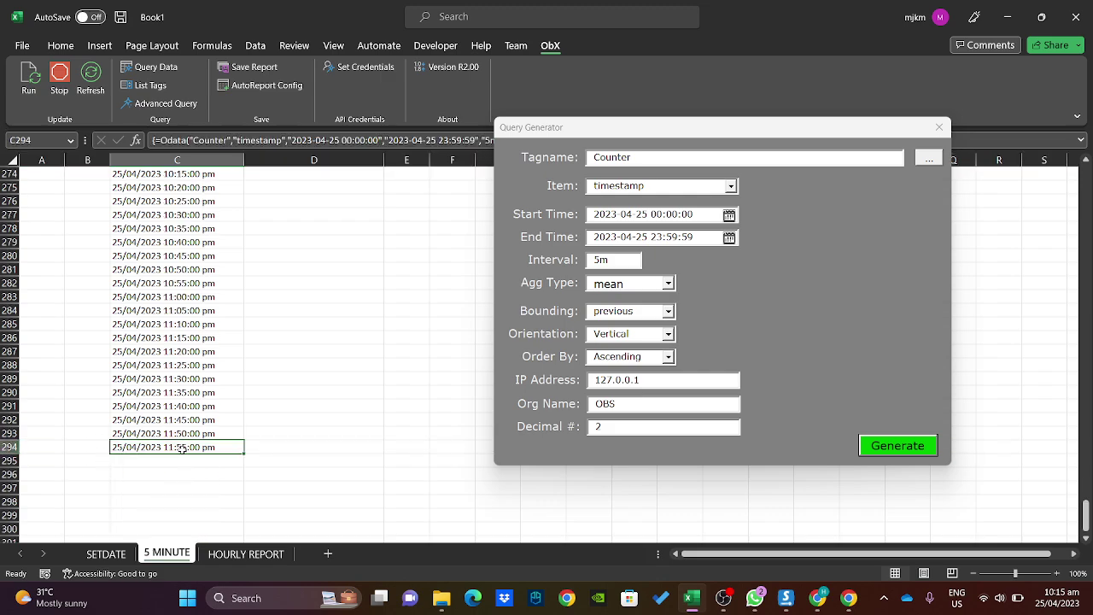
scroll(175, 351, up, 20)
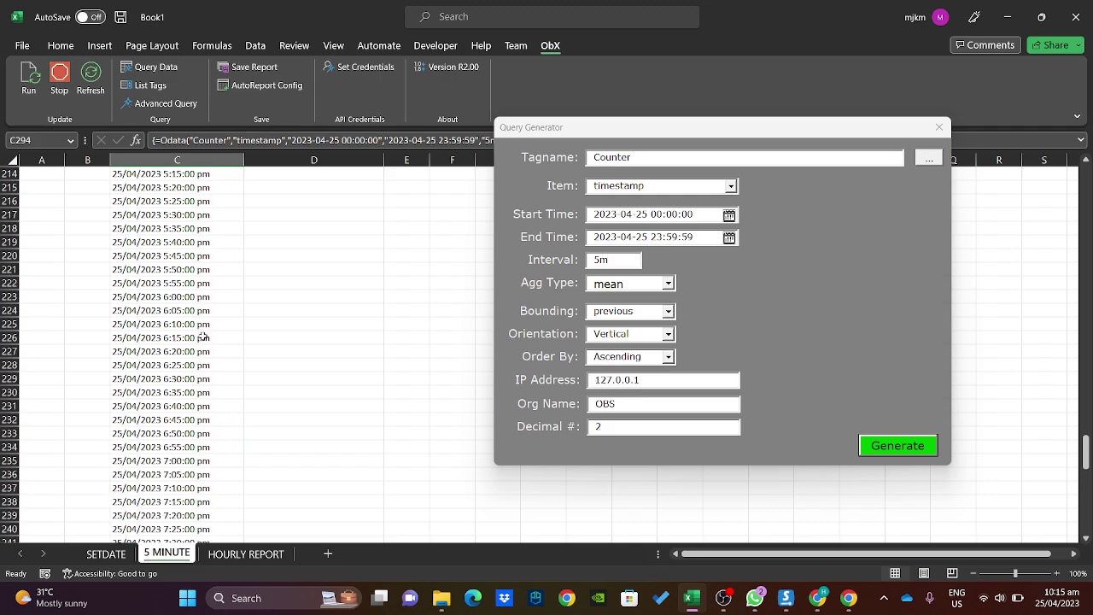
scroll(201, 325, up, 20)
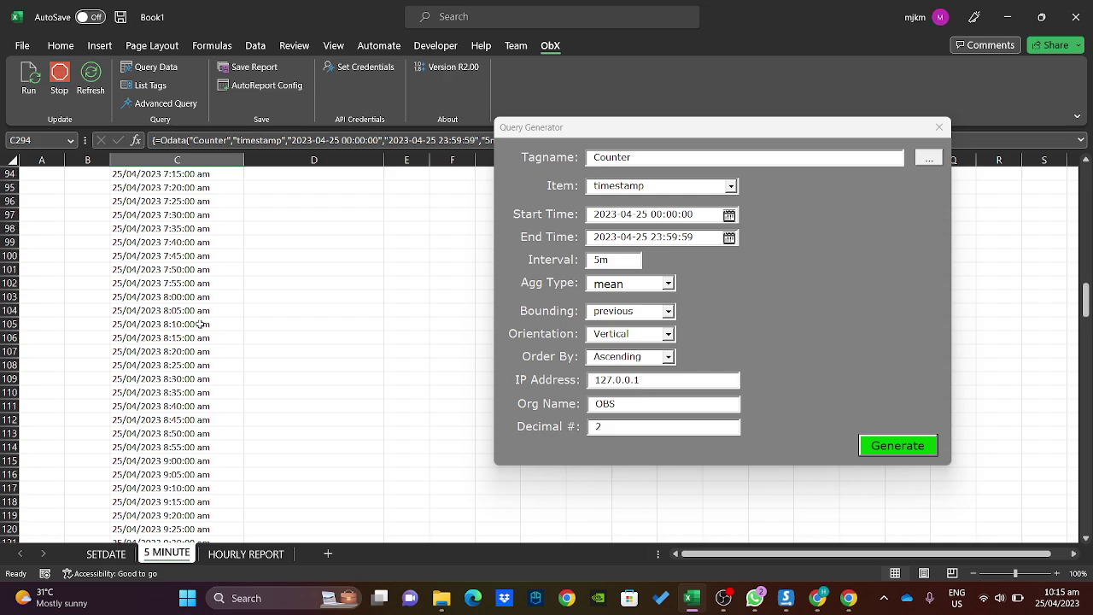
scroll(198, 320, up, 20)
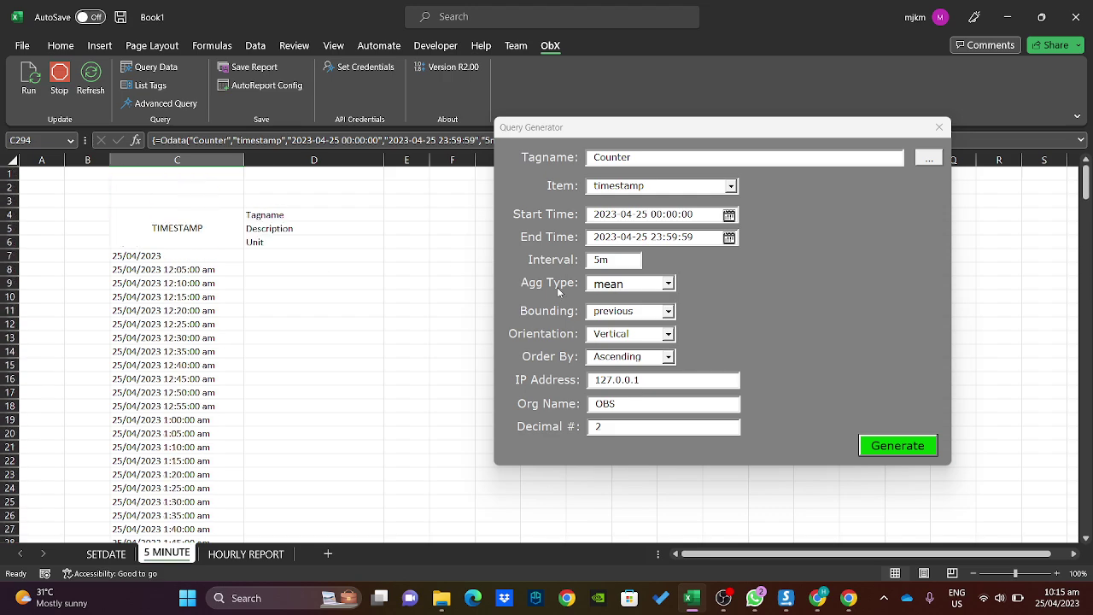
Check the 5-minute timestamps at cells C7 and C8 against the day's final entry in C294.
click(203, 255)
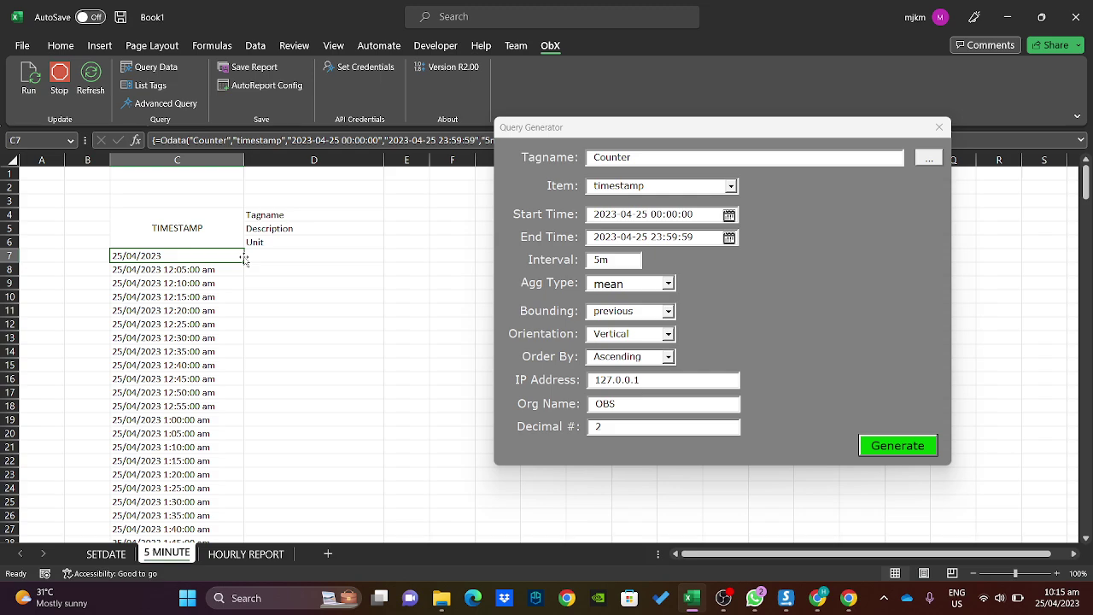
click(196, 272)
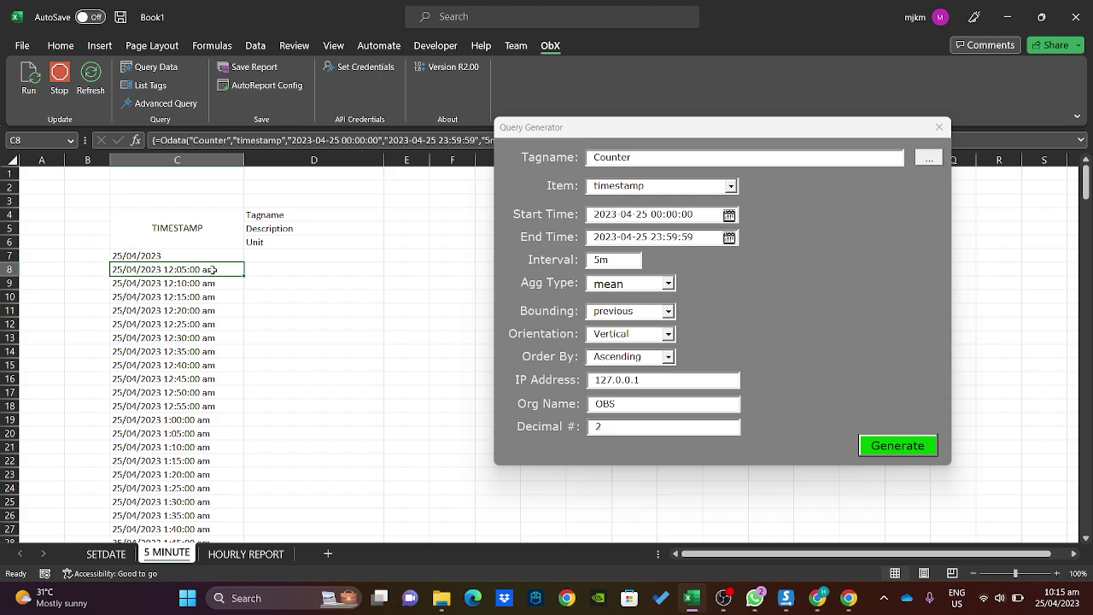
click(275, 270)
scroll(189, 359, down, 20)
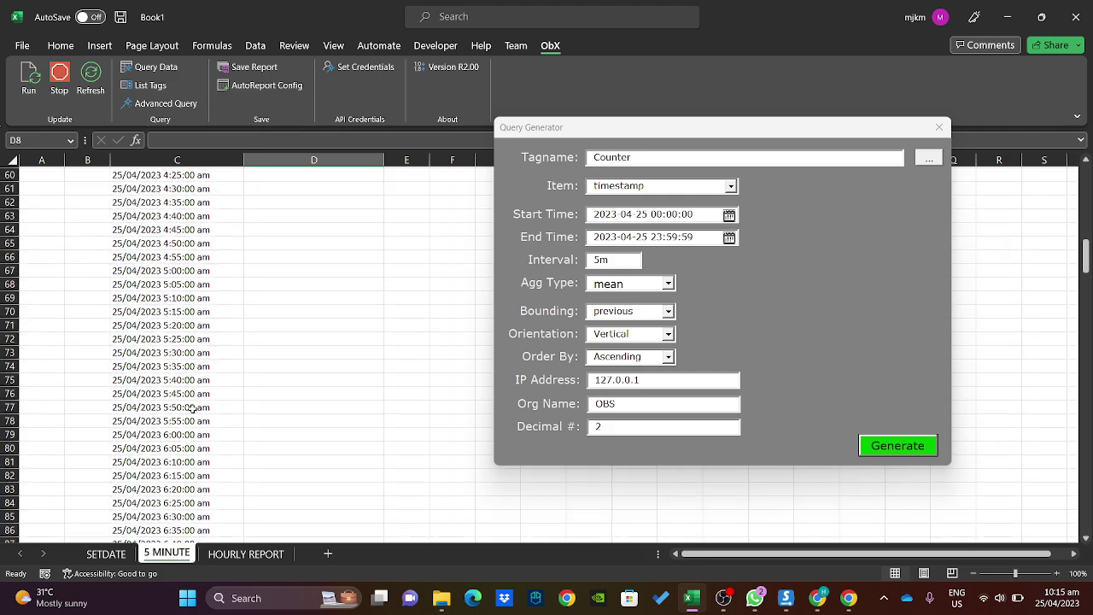
scroll(191, 413, down, 20)
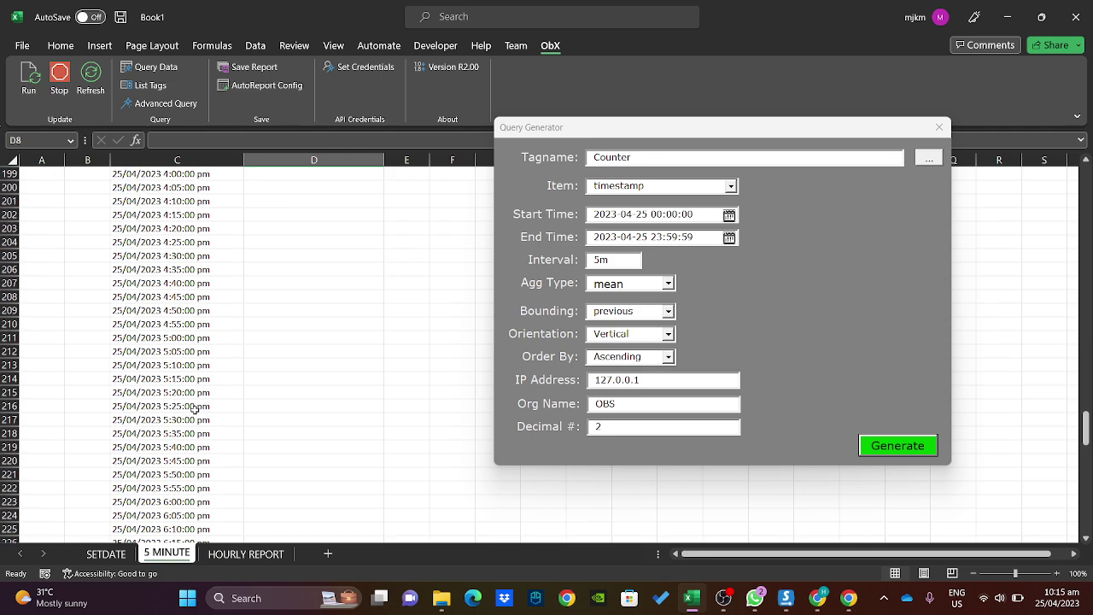
scroll(203, 404, down, 19)
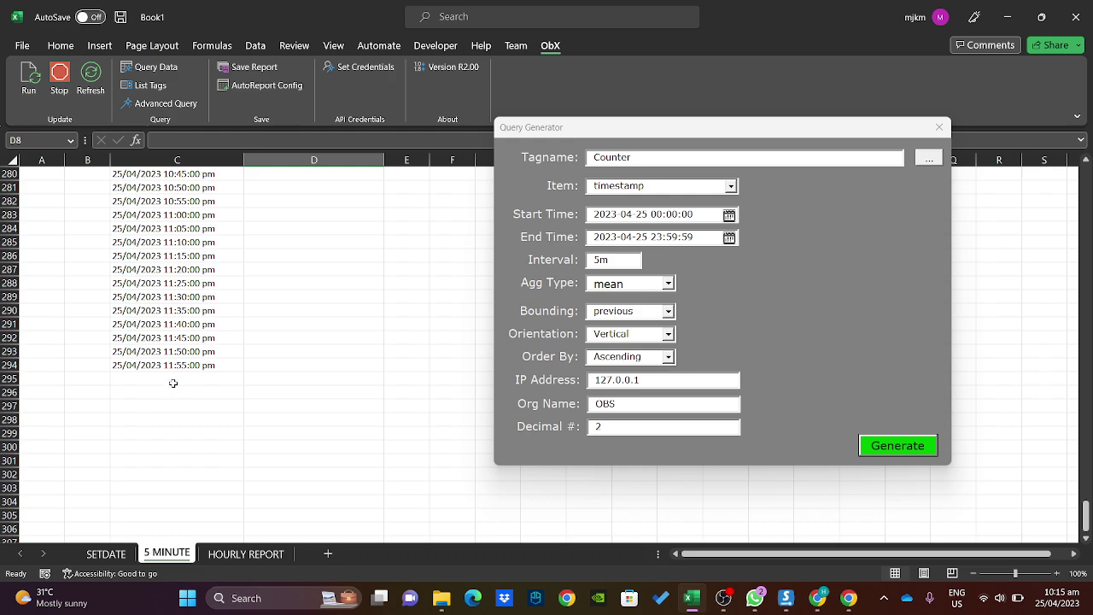
click(176, 378)
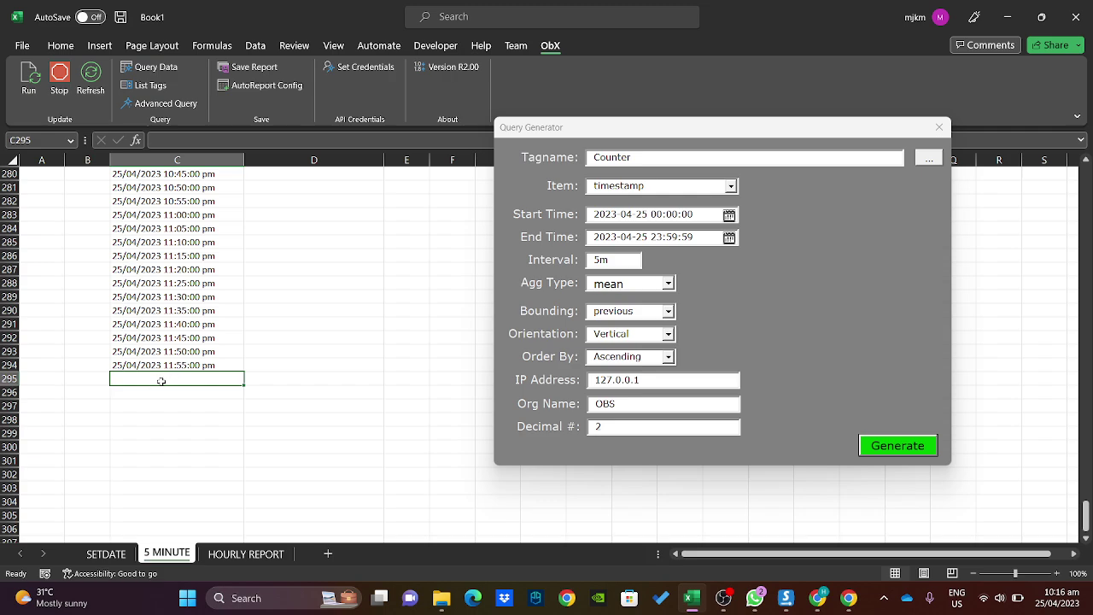
click(161, 367)
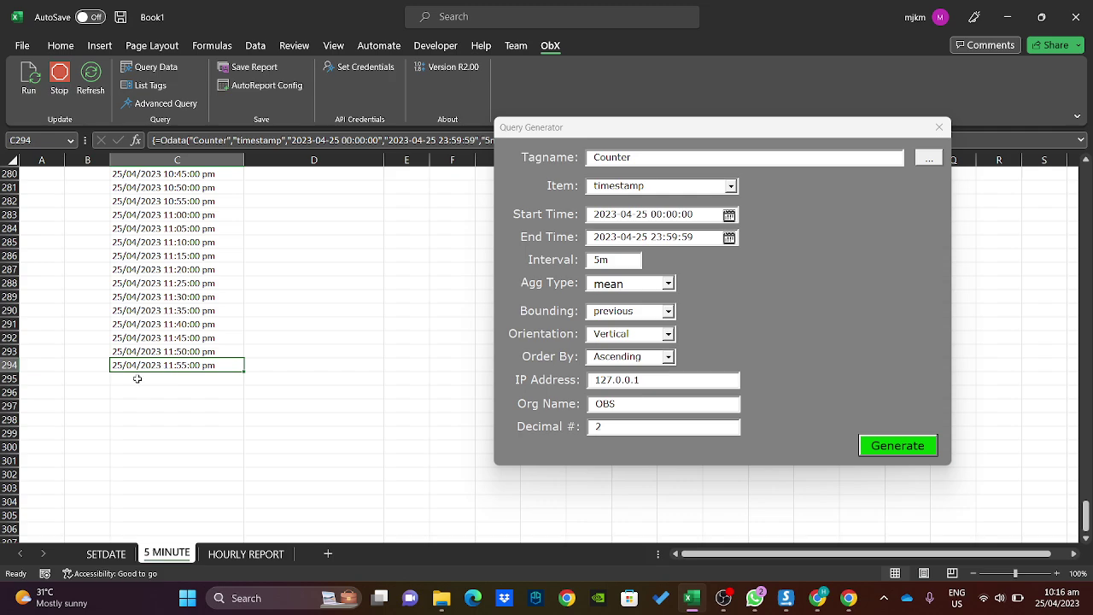
scroll(146, 377, up, 20)
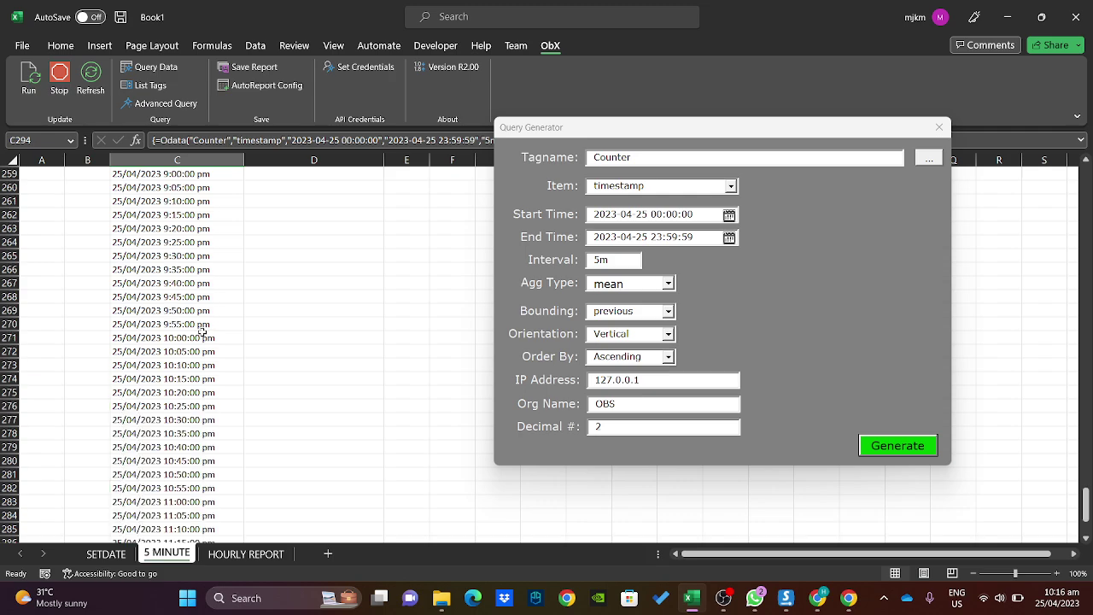
scroll(203, 296, up, 20)
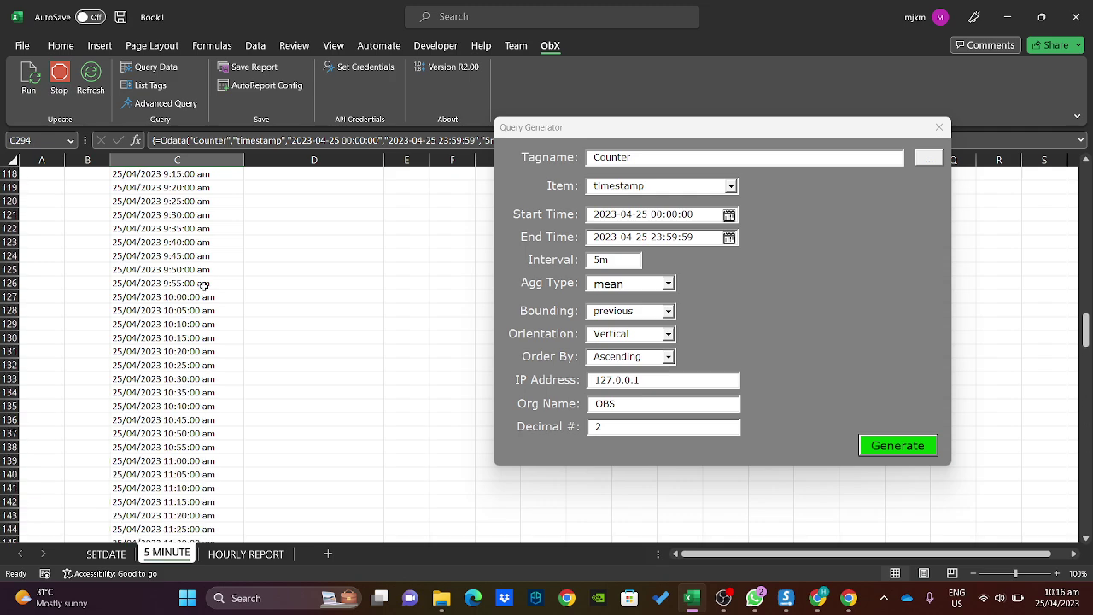
scroll(232, 328, up, 15)
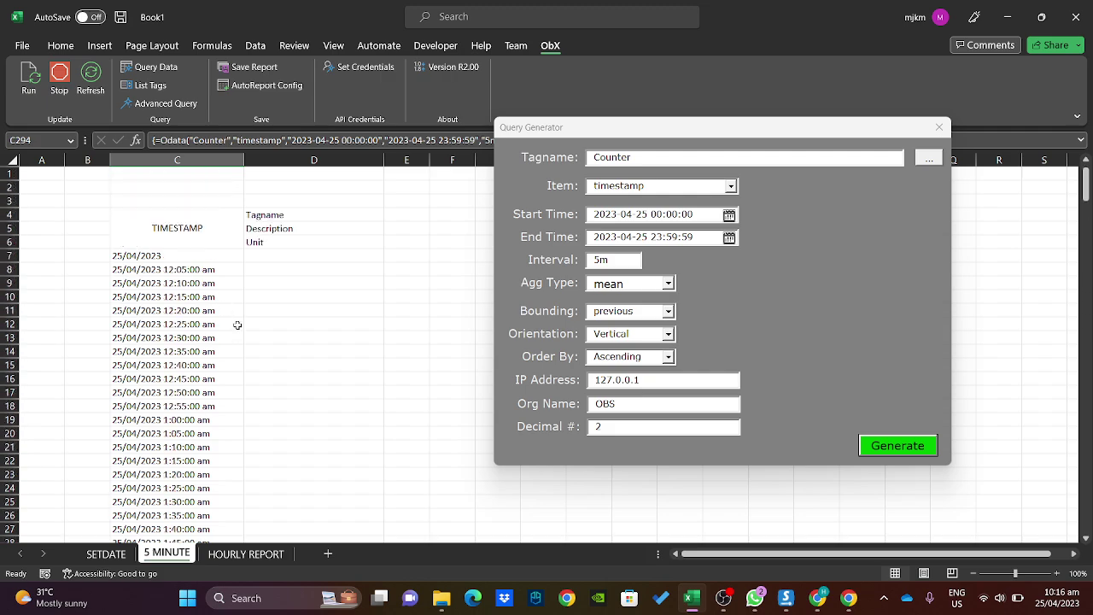
Generate the Counter query for the value item starting in cell D7.
click(295, 254)
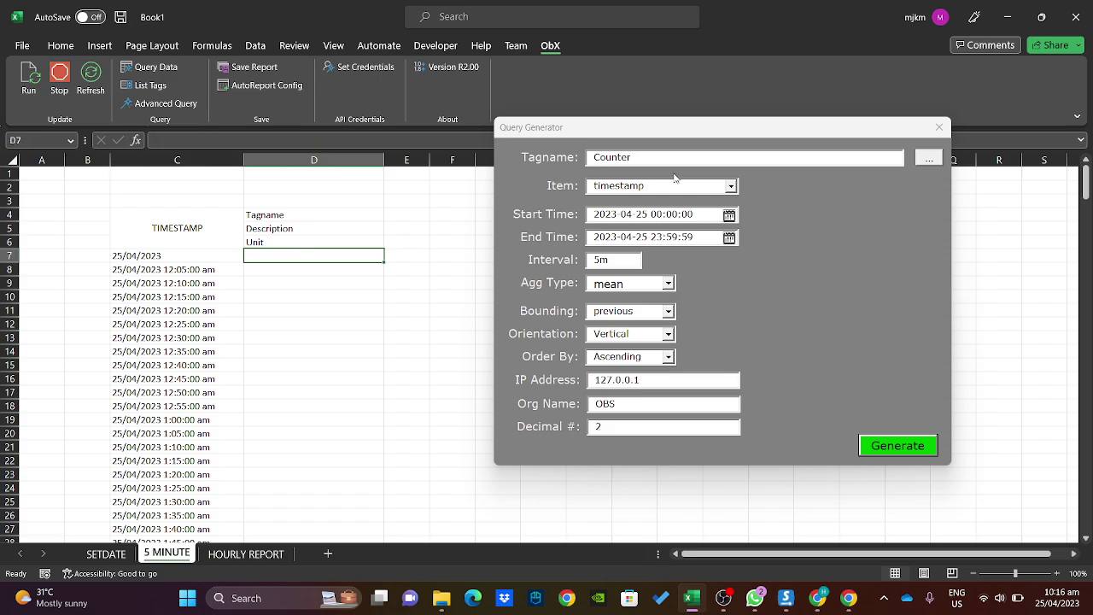
click(729, 188)
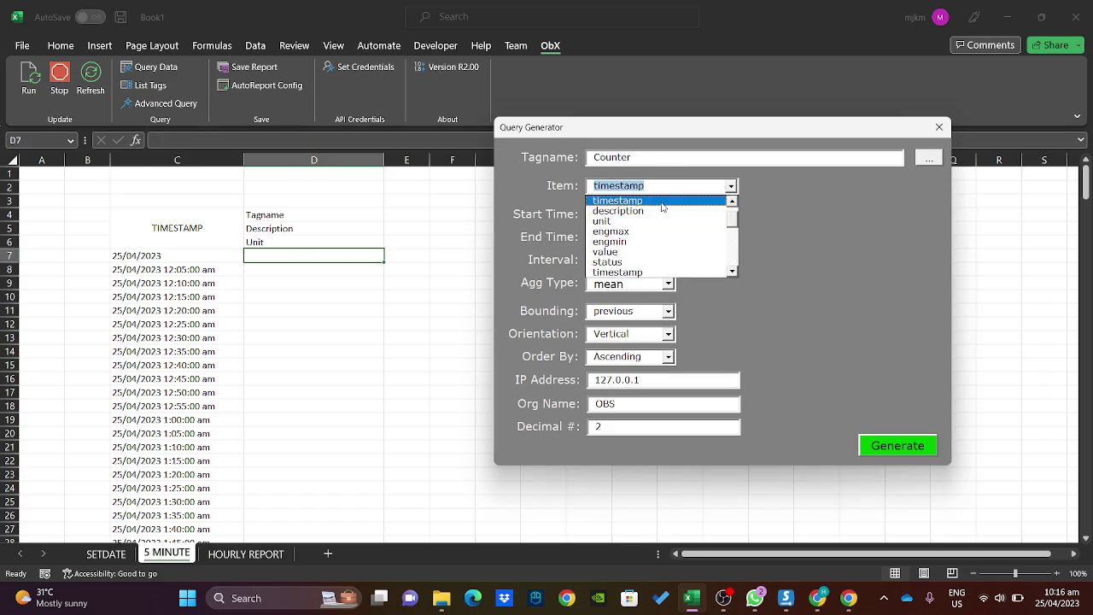
click(620, 252)
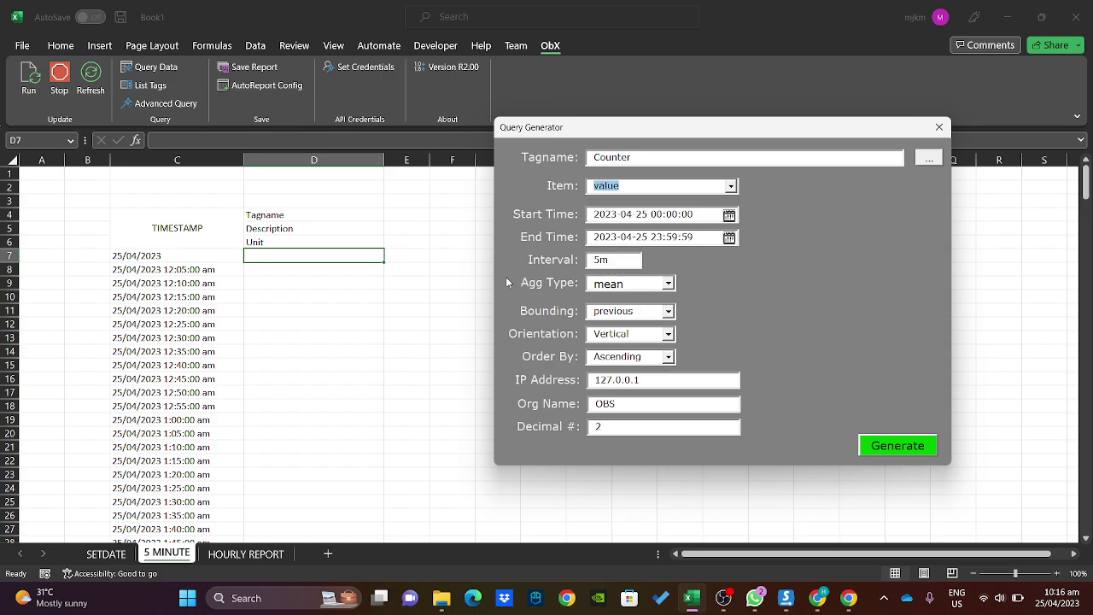
click(905, 448)
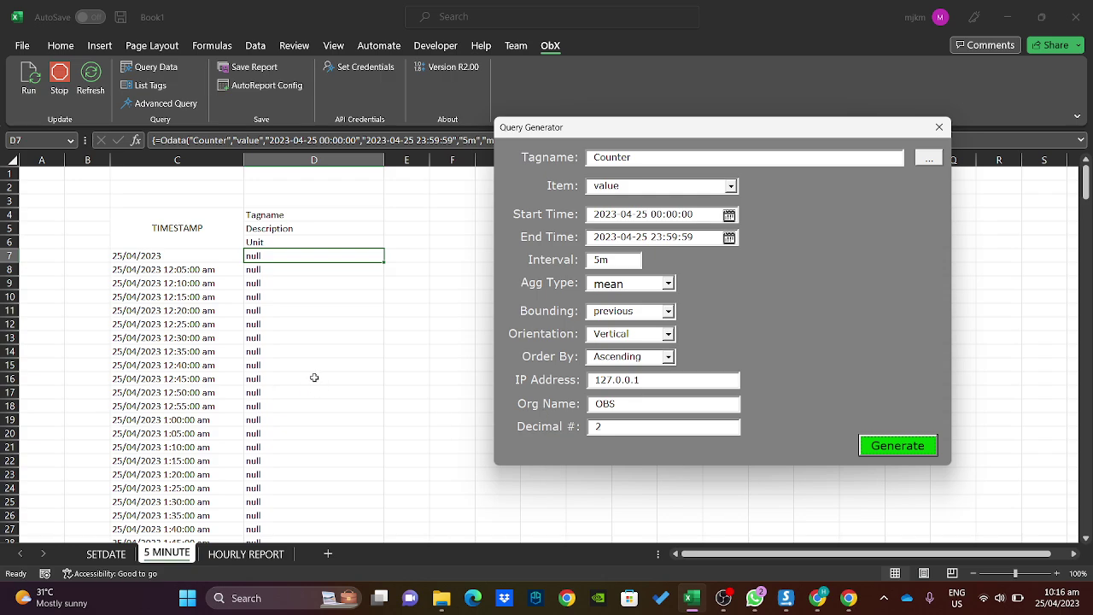
Examine the generated Counter values down column D, including cell D116 and the row 130 entry.
scroll(312, 371, down, 4)
scroll(294, 307, up, 4)
scroll(291, 295, down, 6)
scroll(300, 314, down, 20)
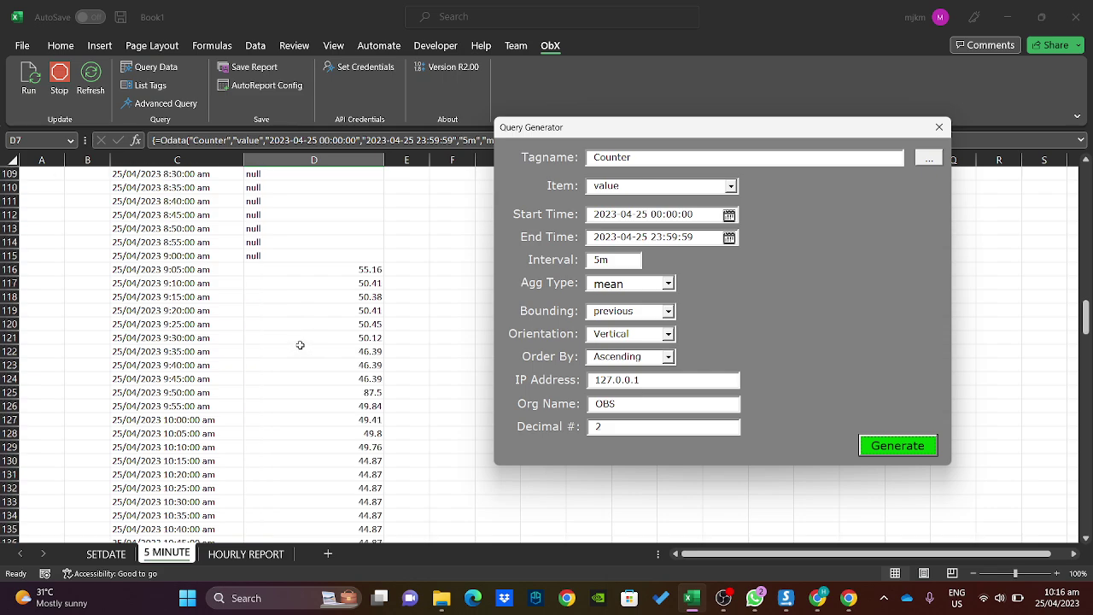
scroll(346, 340, down, 18)
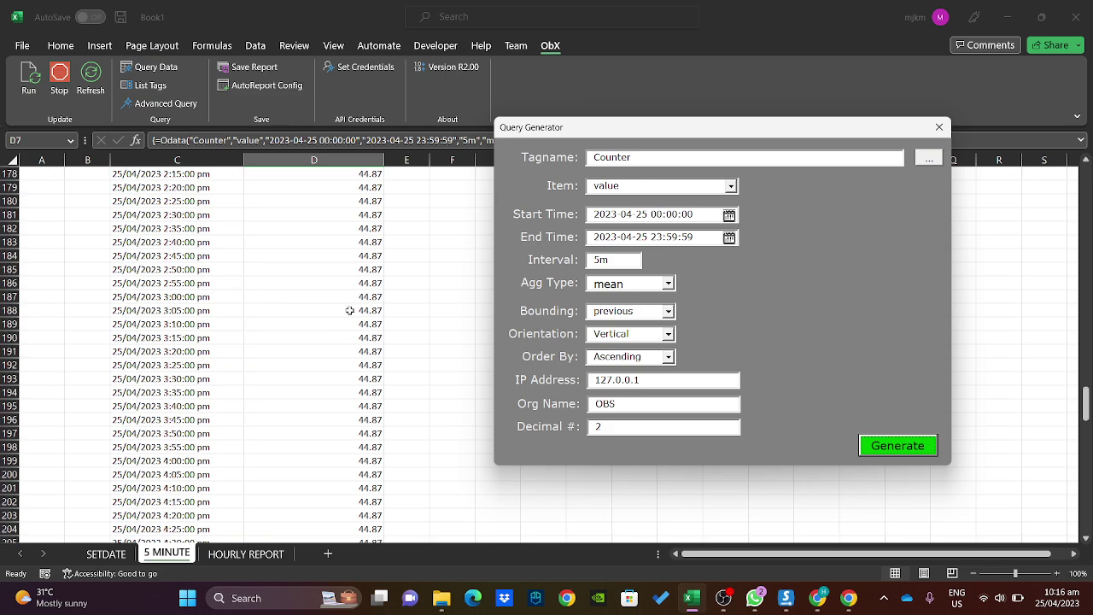
scroll(350, 316, up, 12)
scroll(348, 310, up, 9)
scroll(354, 307, down, 1)
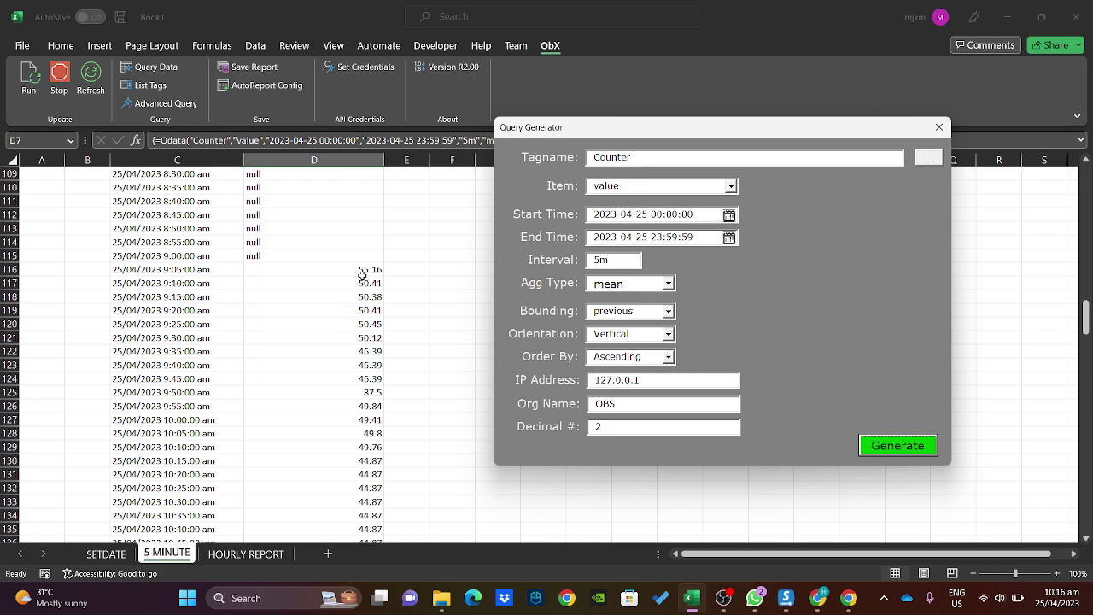
click(362, 271)
scroll(331, 310, down, 7)
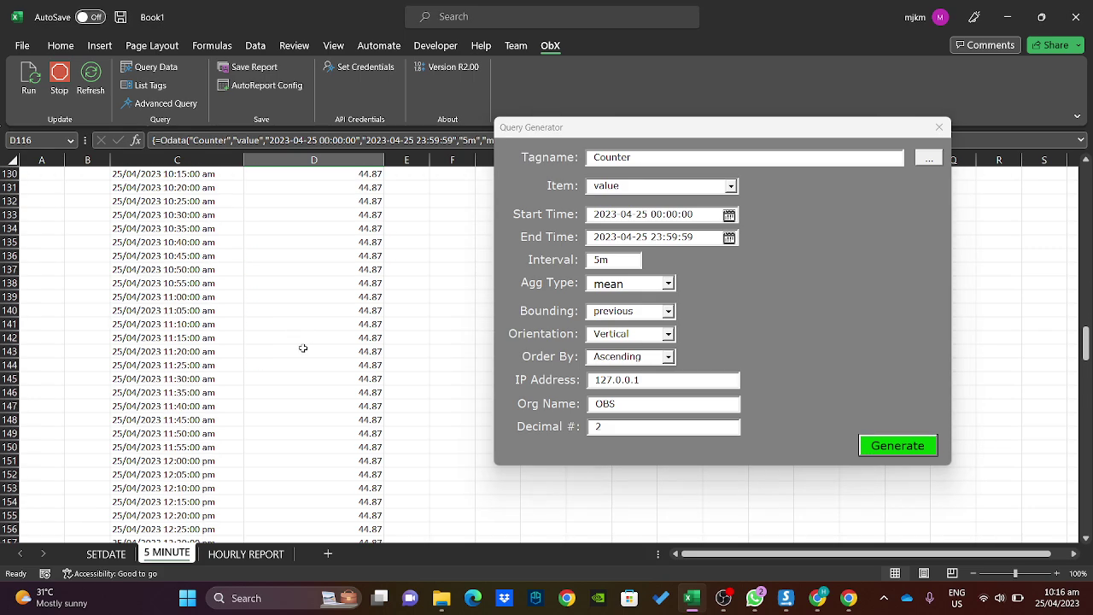
scroll(282, 287, up, 2)
click(266, 256)
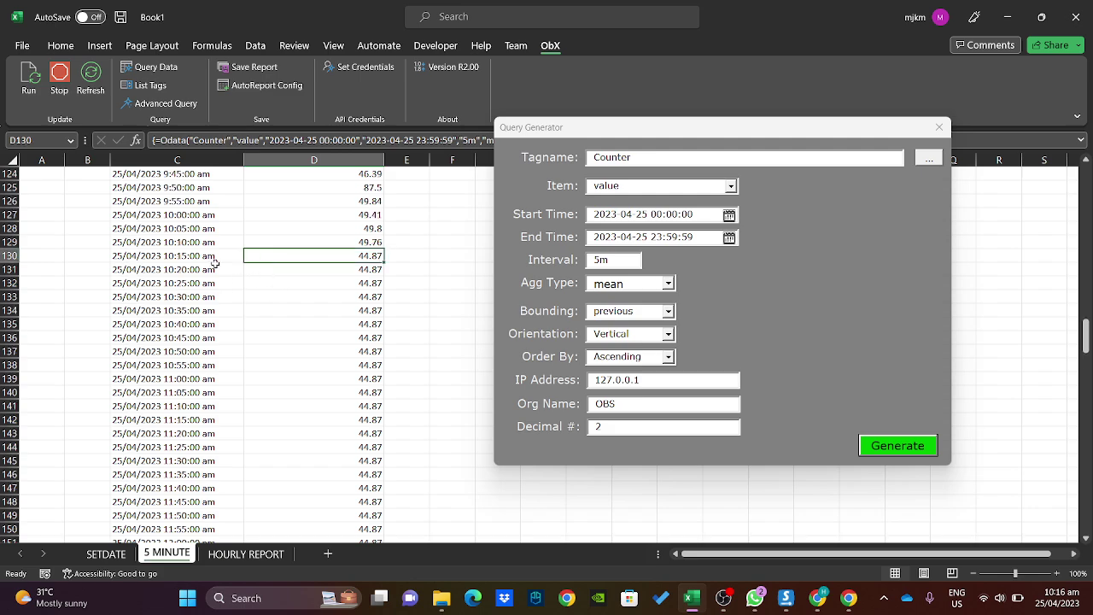
click(10, 255)
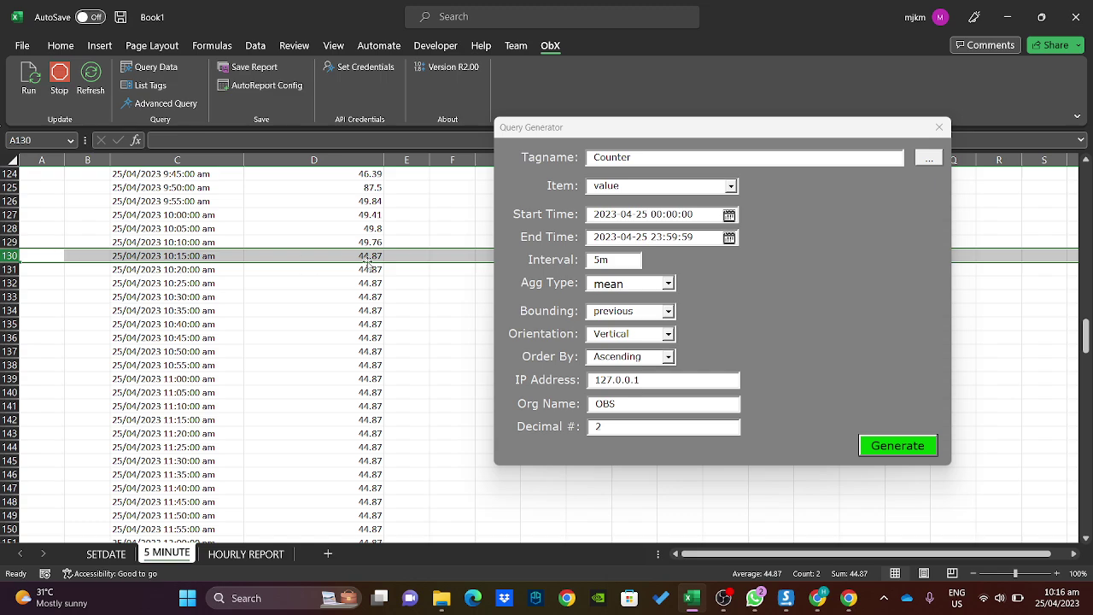
Review the bounding options against the Counter values in row 130 and from D131 down, and close the query generator.
click(669, 312)
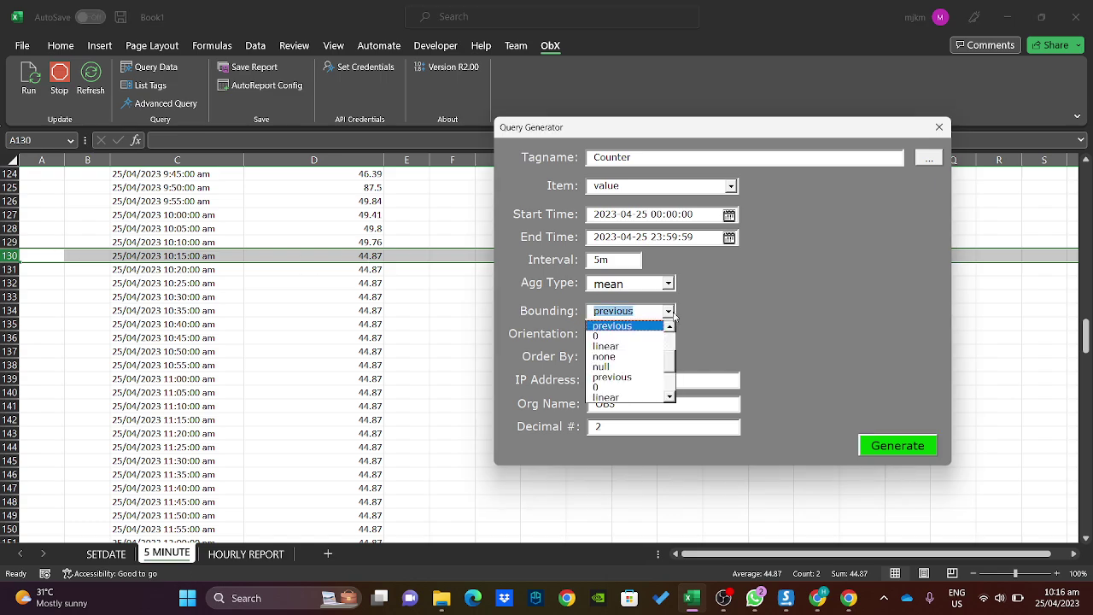
click(669, 311)
click(300, 269)
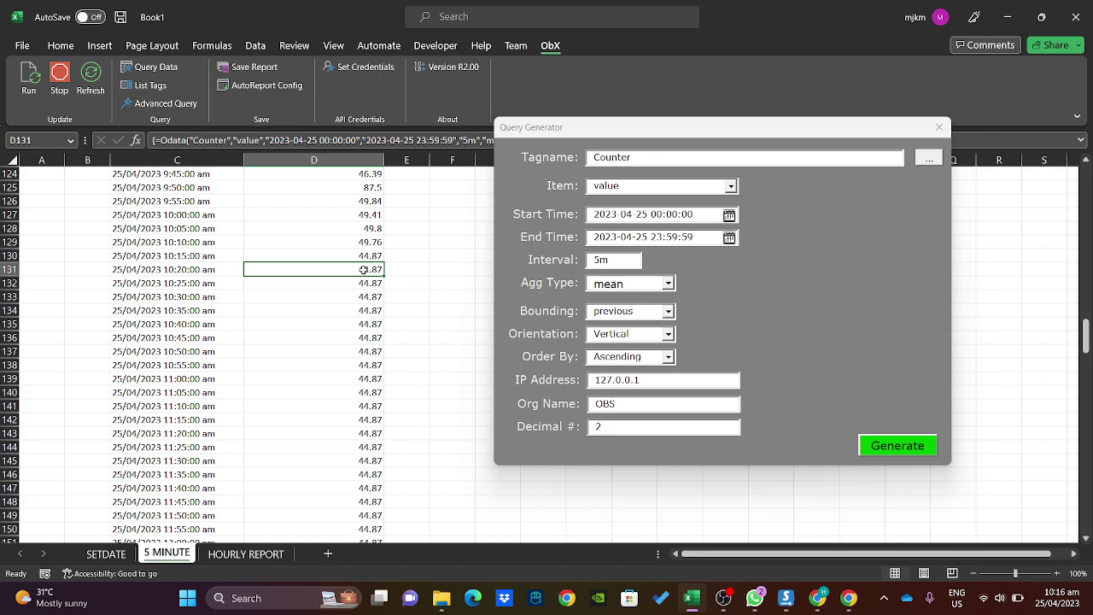
scroll(359, 313, down, 20)
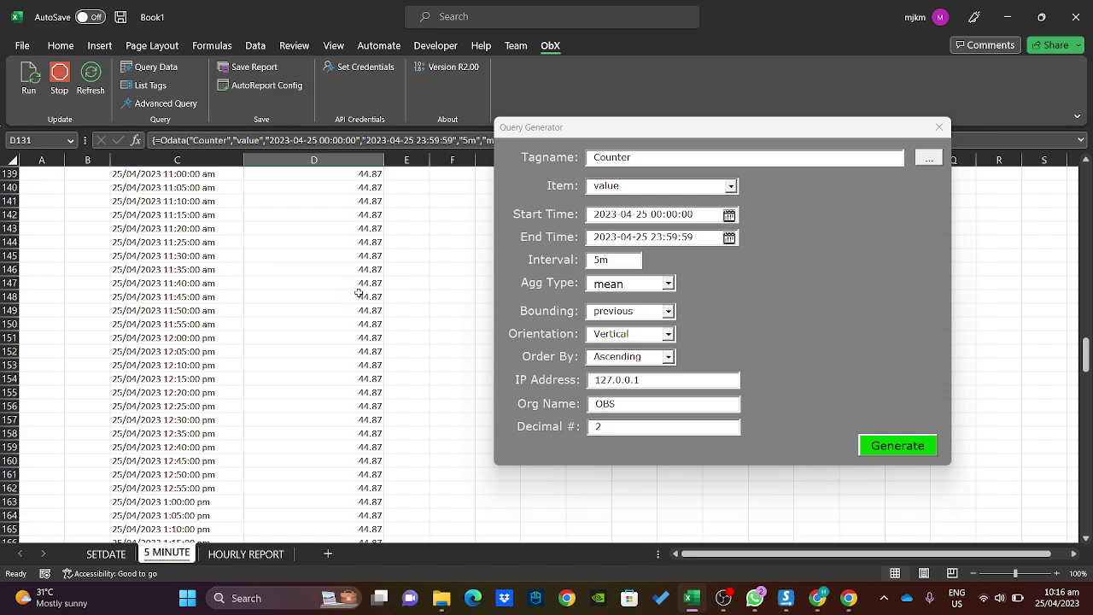
scroll(349, 316, up, 20)
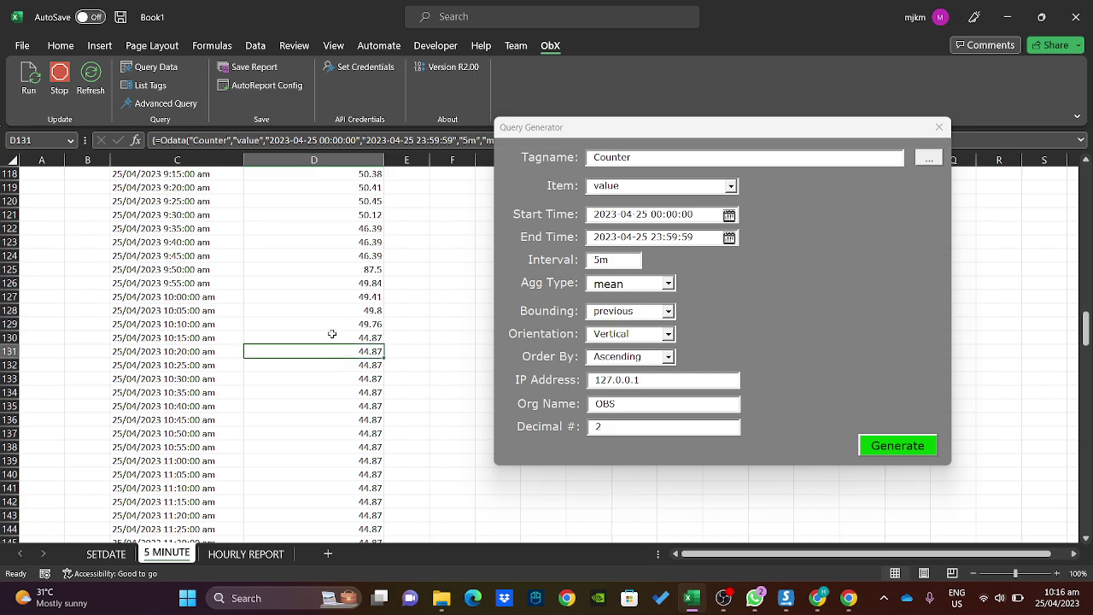
click(332, 335)
click(7, 337)
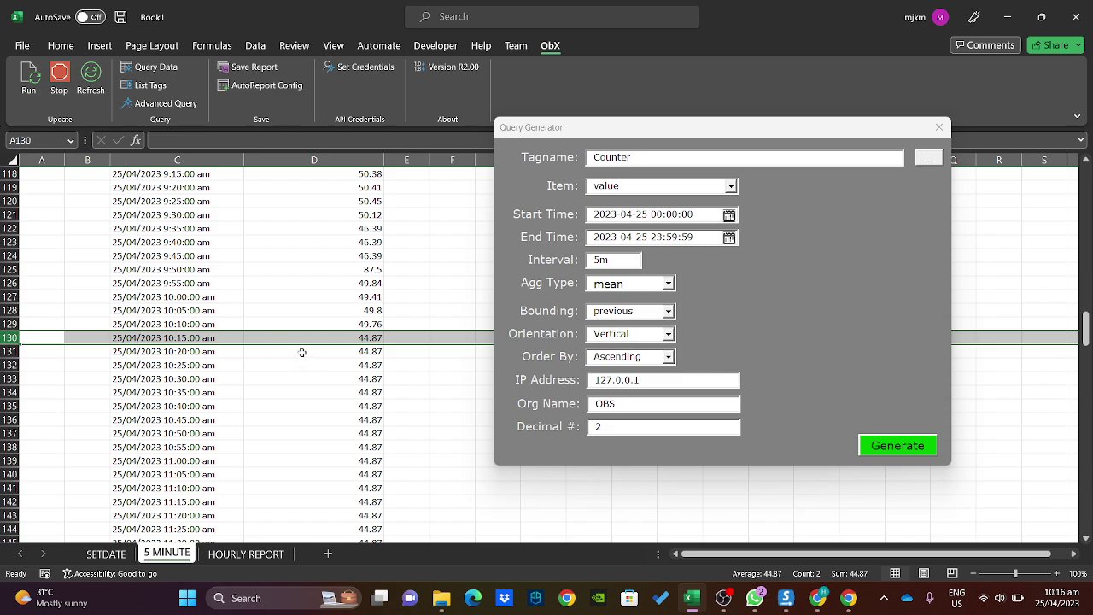
click(367, 352)
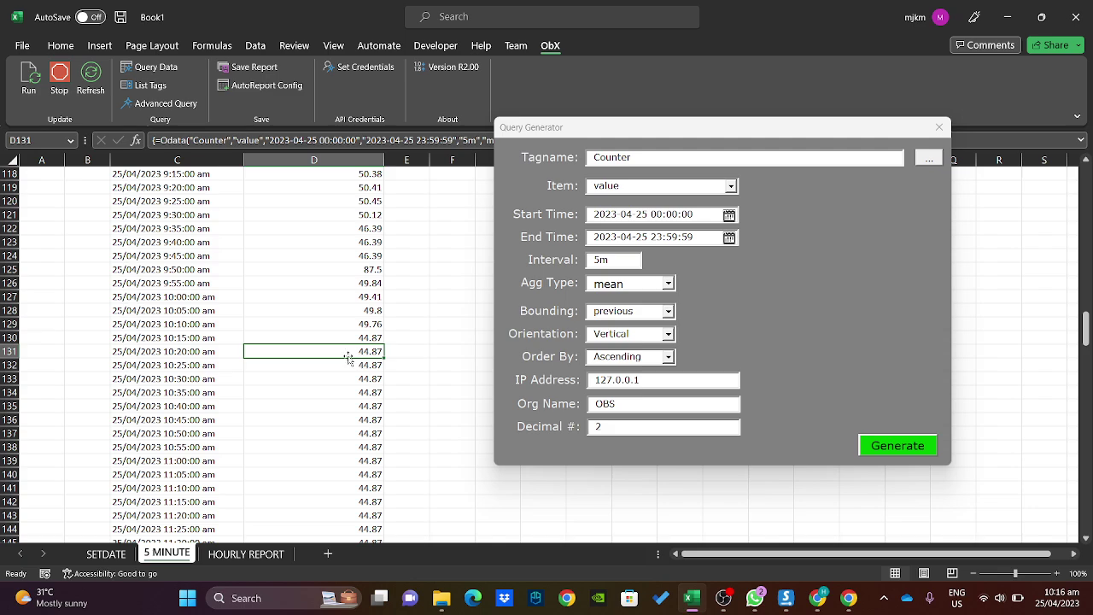
scroll(375, 367, up, 6)
scroll(426, 352, up, 6)
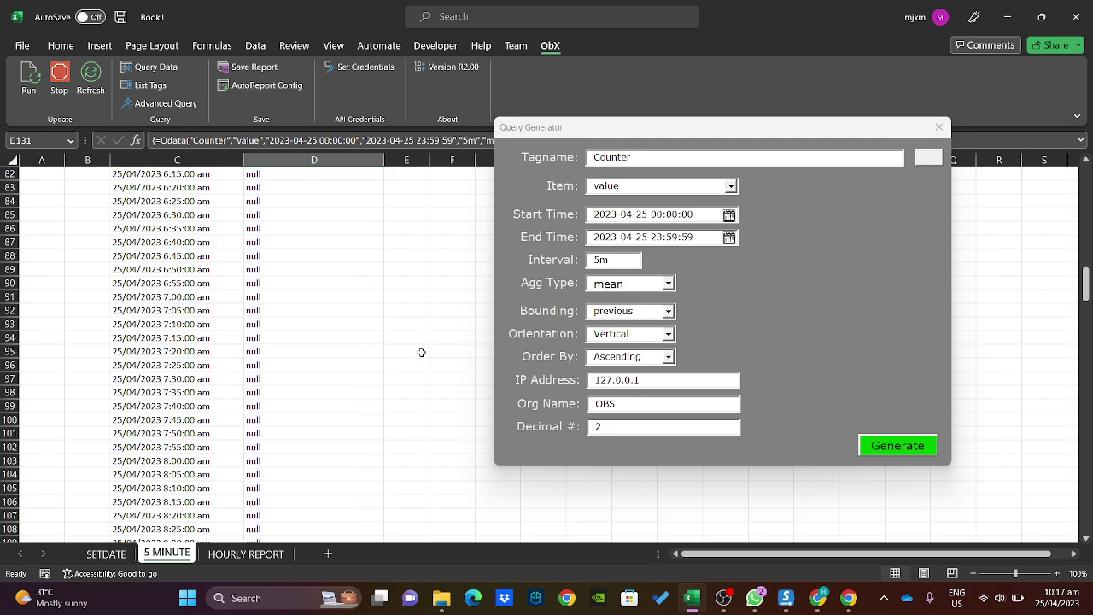
scroll(421, 353, up, 13)
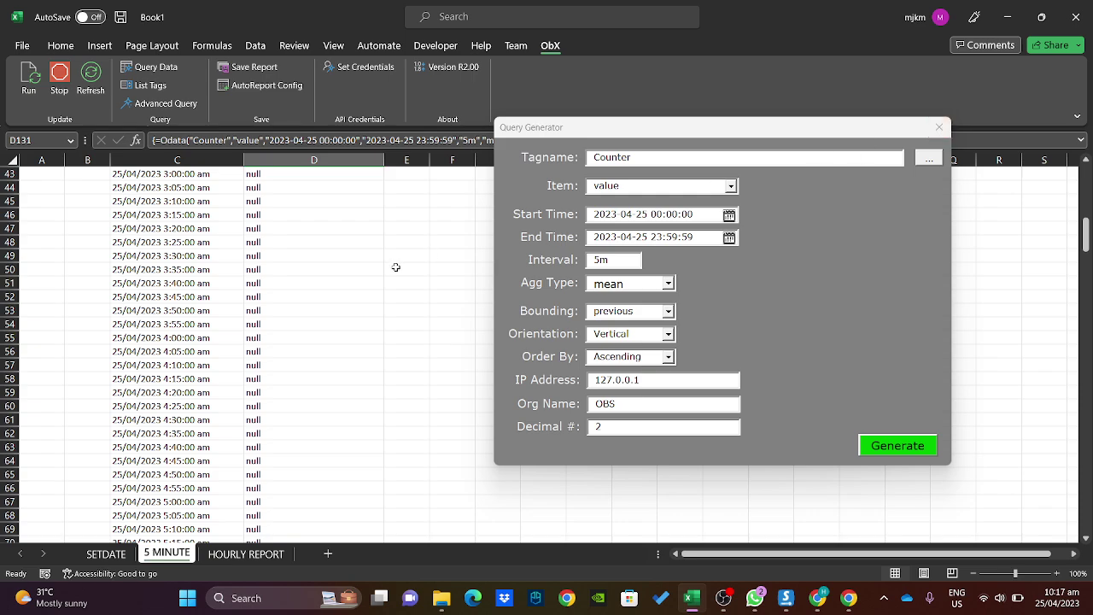
scroll(396, 268, up, 14)
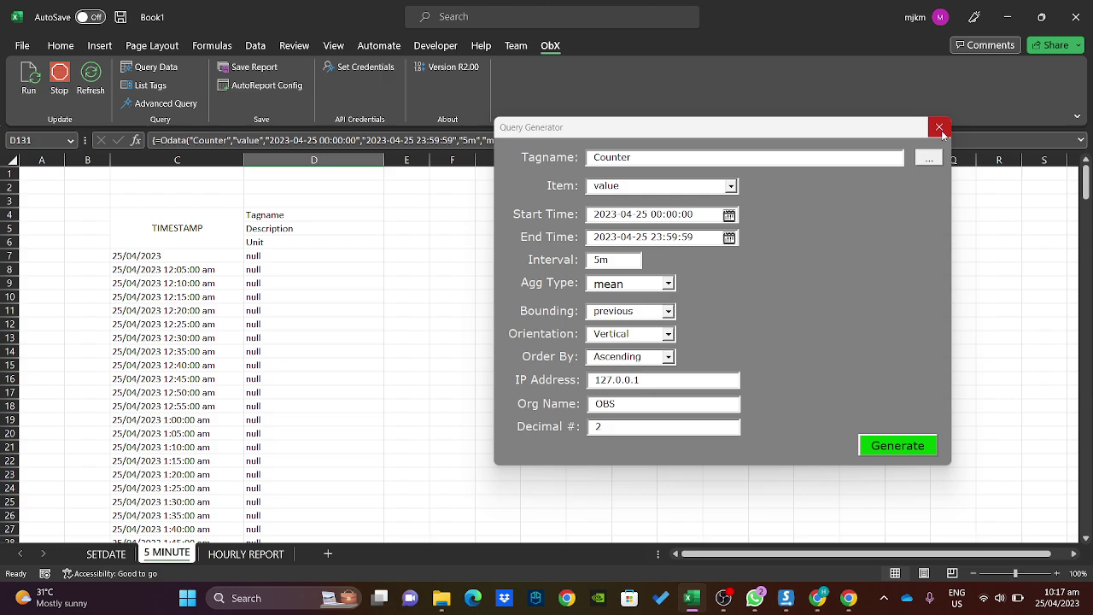
click(940, 126)
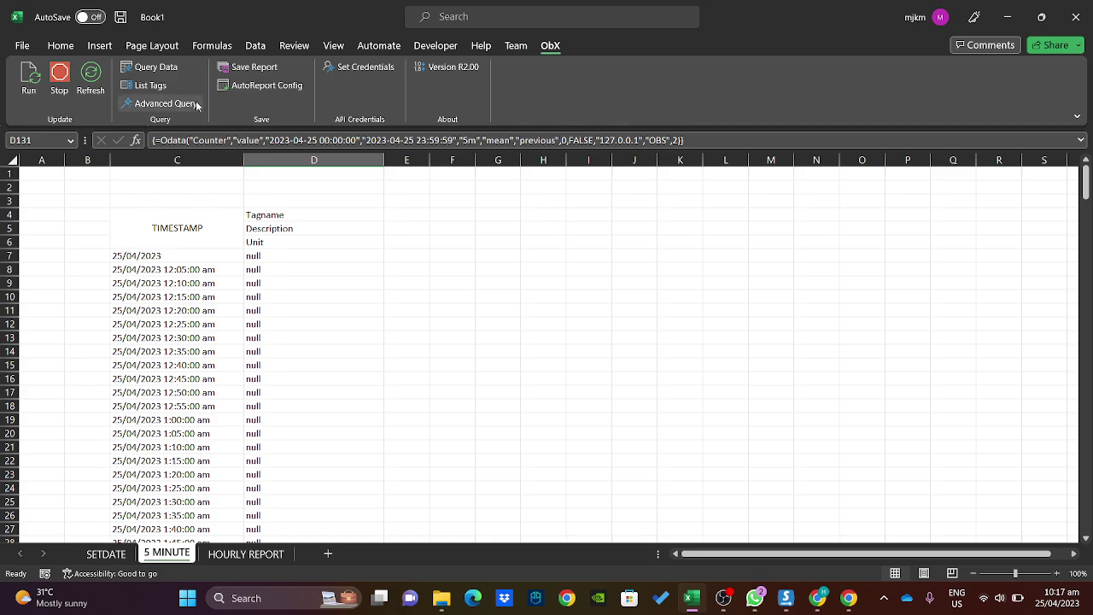
Copy the tag name Counter from the data query into cell D4 in place of the Tagname placeholder.
click(166, 67)
drag(563, 127, 757, 141)
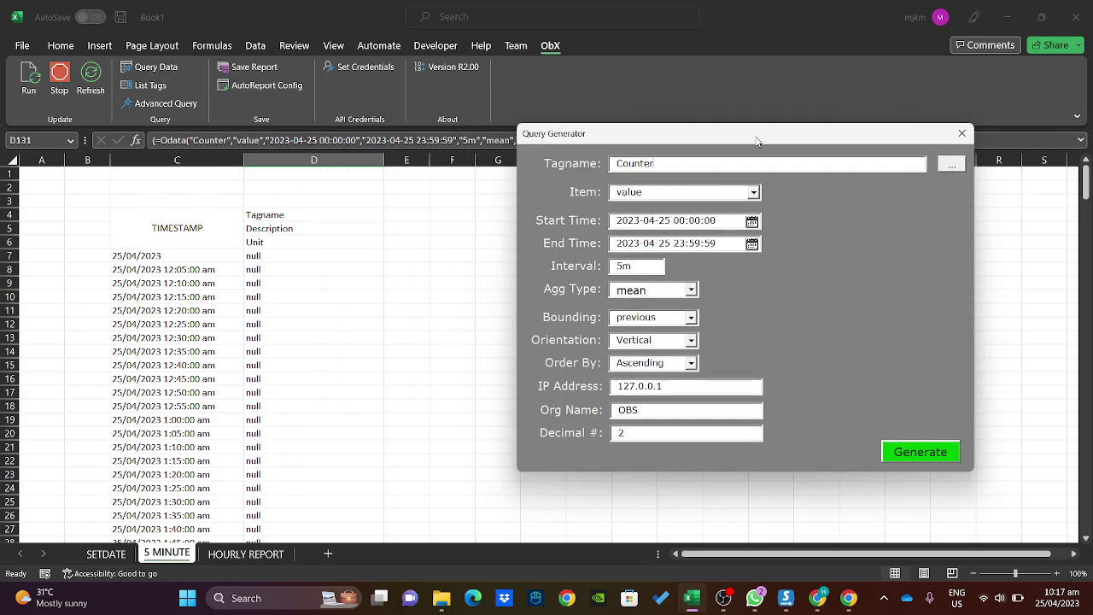
double_click(668, 162)
key(ctrl+c)
click(301, 213)
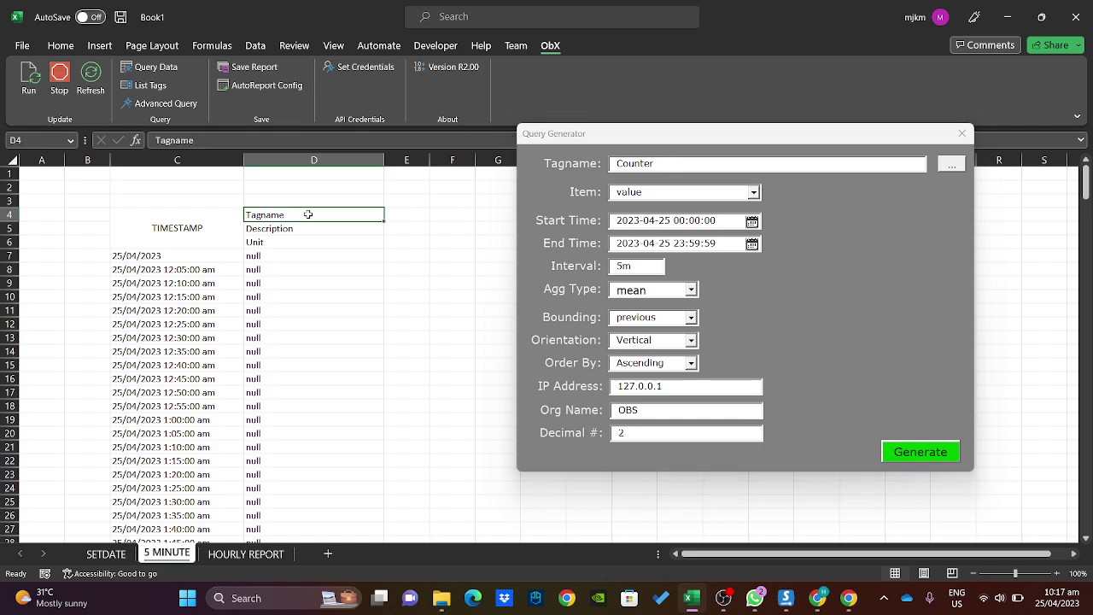
key(ctrl+v)
click(962, 134)
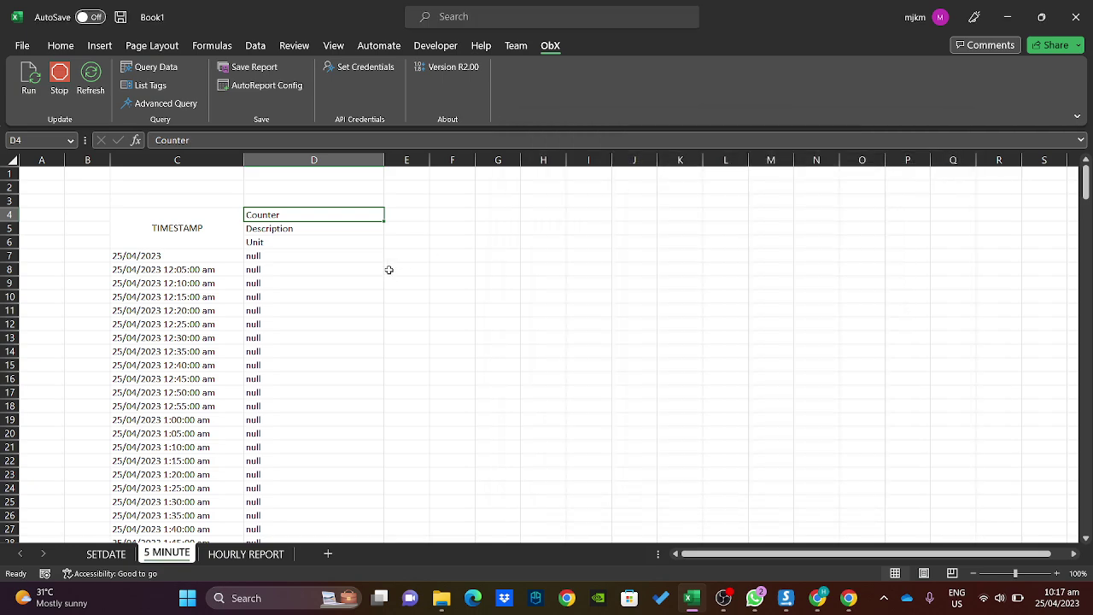
Replace the description placeholder in cell D5 with Sample Description.
click(388, 270)
click(310, 227)
text(Sam)
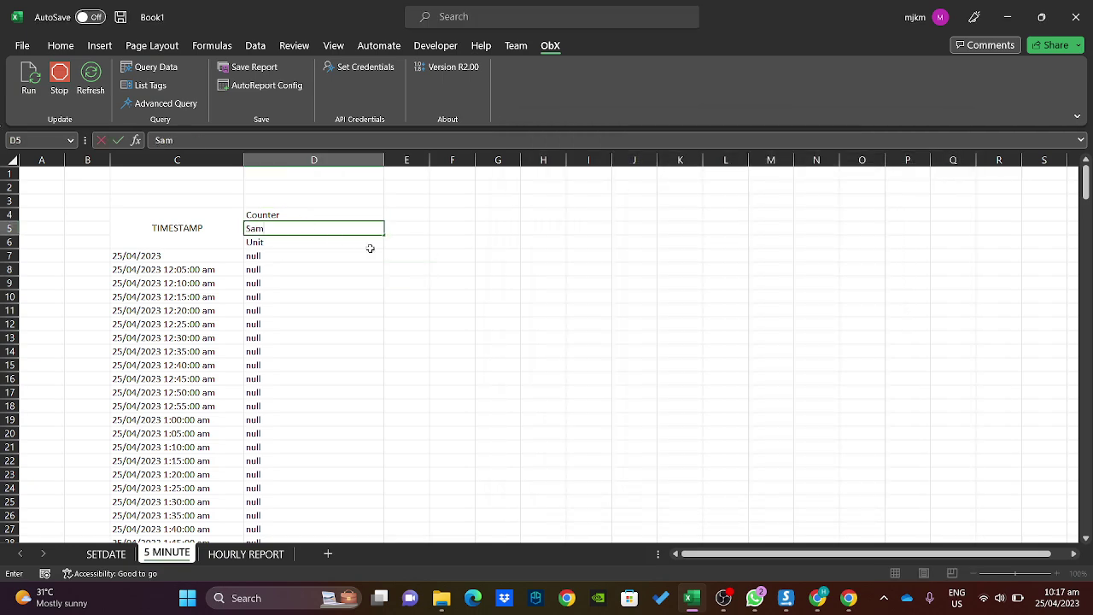
text(ple Description)
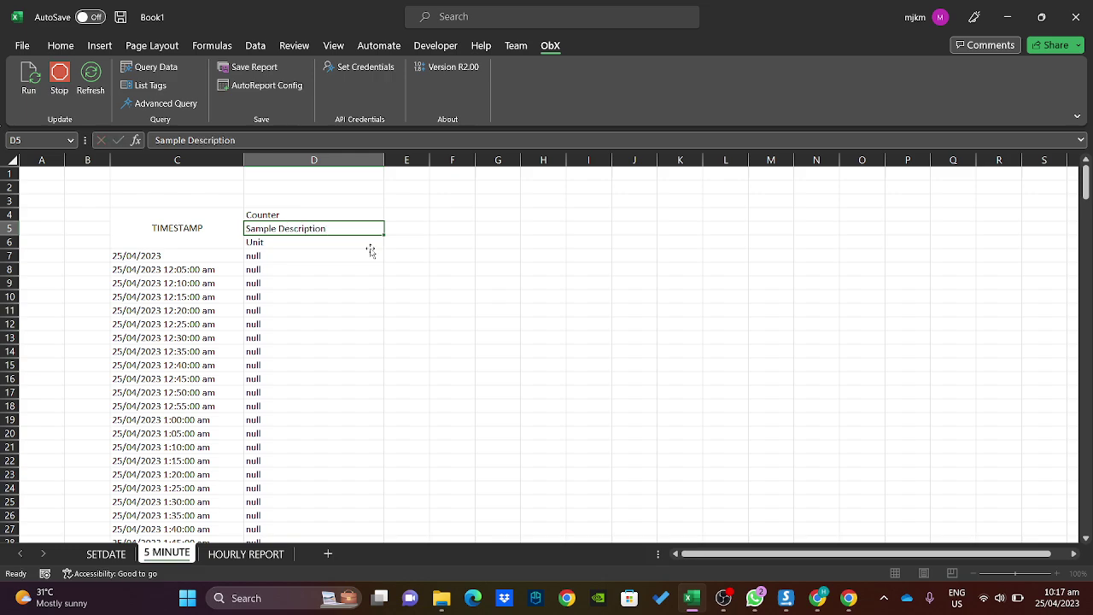
Replace the unit placeholder in cell D6 with %.
key(Return)
text(%)
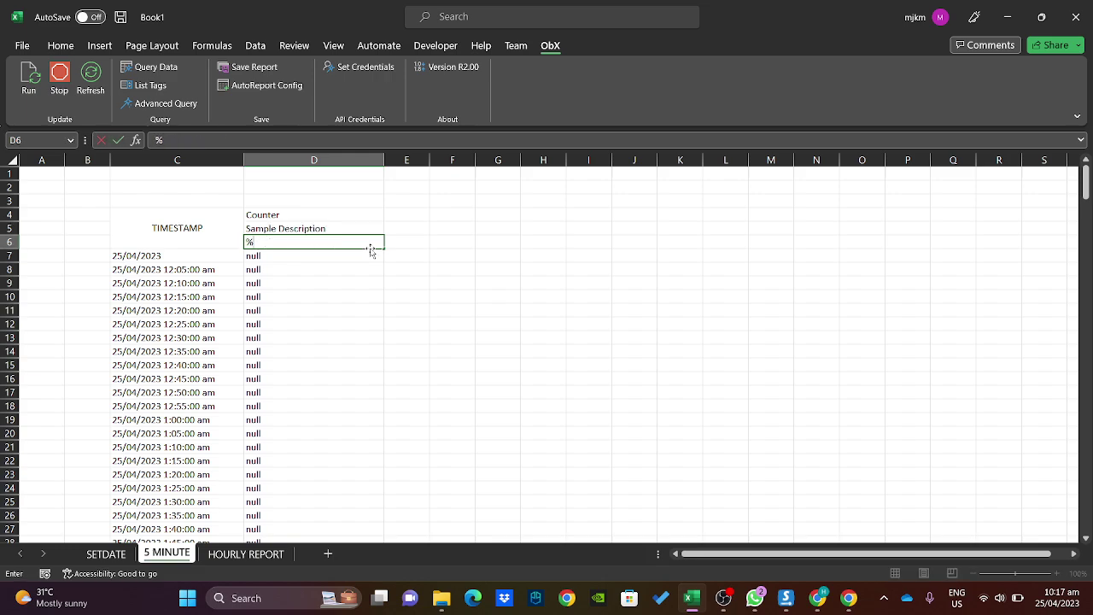
key(Return)
Make the Counter label in D4 bold and the Sample Description text in D5 italic.
click(335, 219)
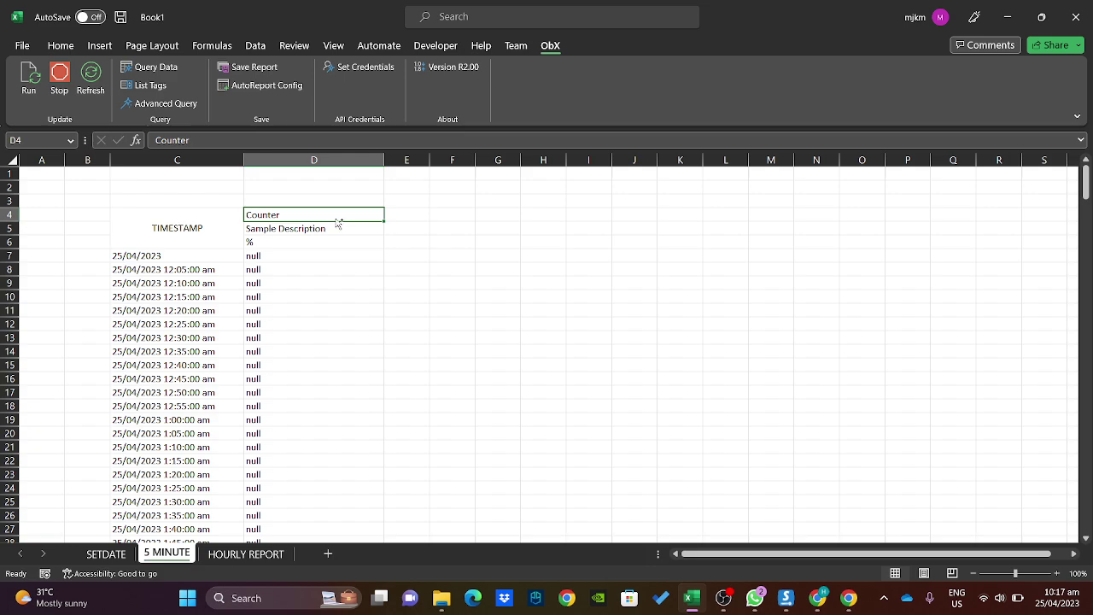
key(ctrl+b)
click(390, 258)
click(318, 229)
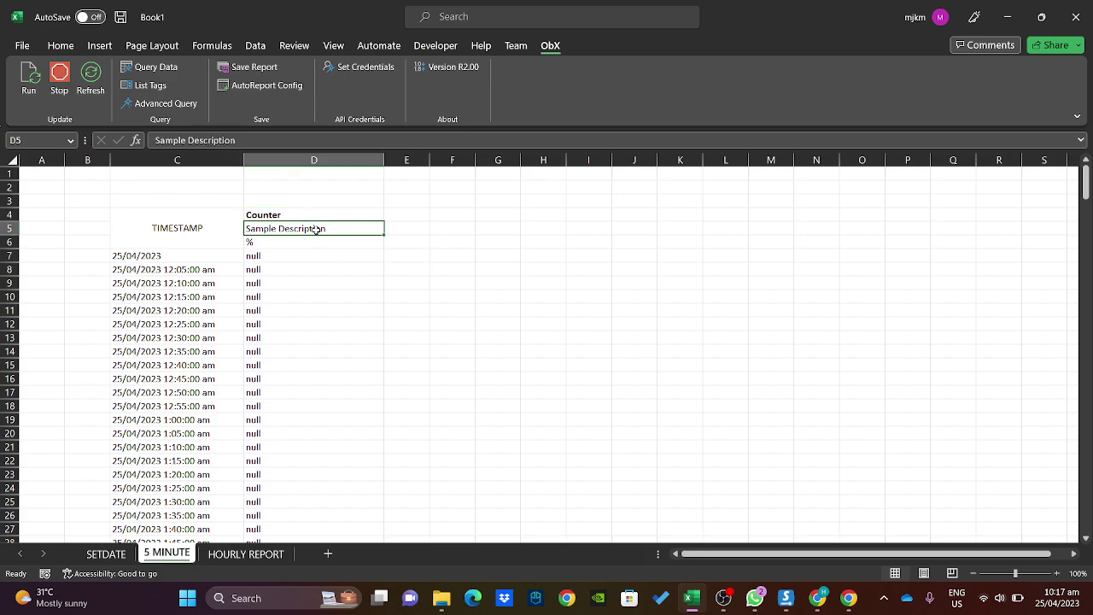
key(ctrl+i)
click(280, 245)
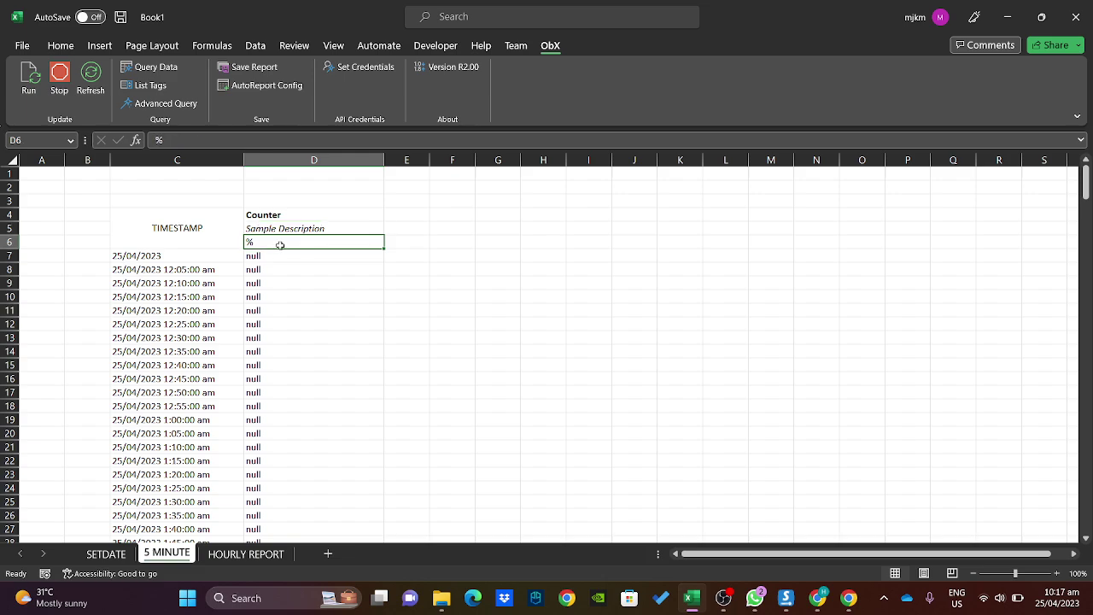
Center the contents of column C and the columns after it both horizontally and vertically.
click(157, 154)
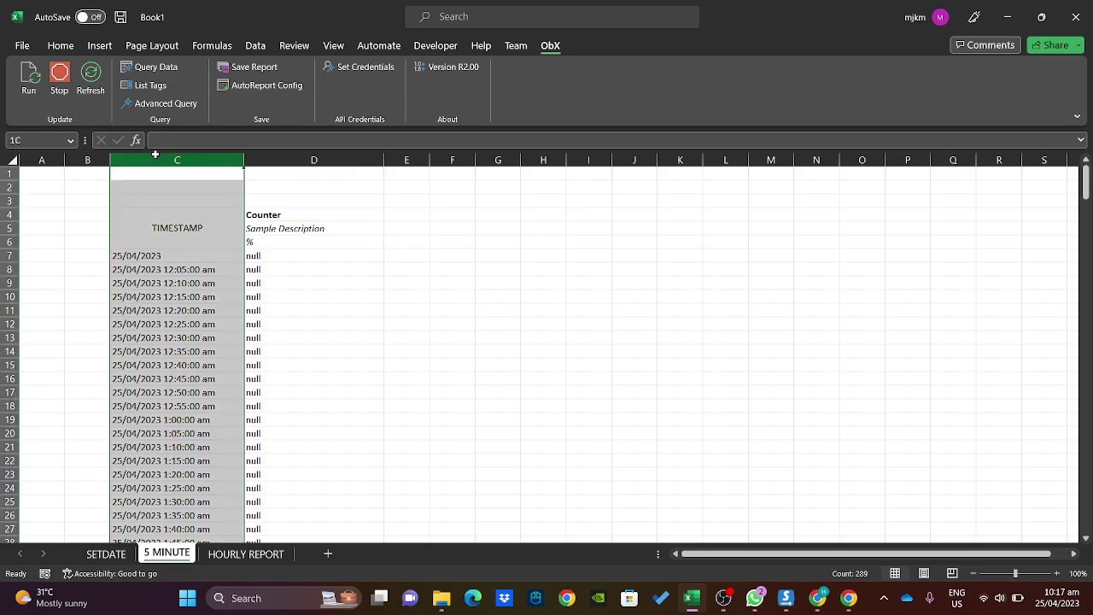
drag(206, 159, 1008, 160)
drag(804, 557, 697, 557)
click(61, 45)
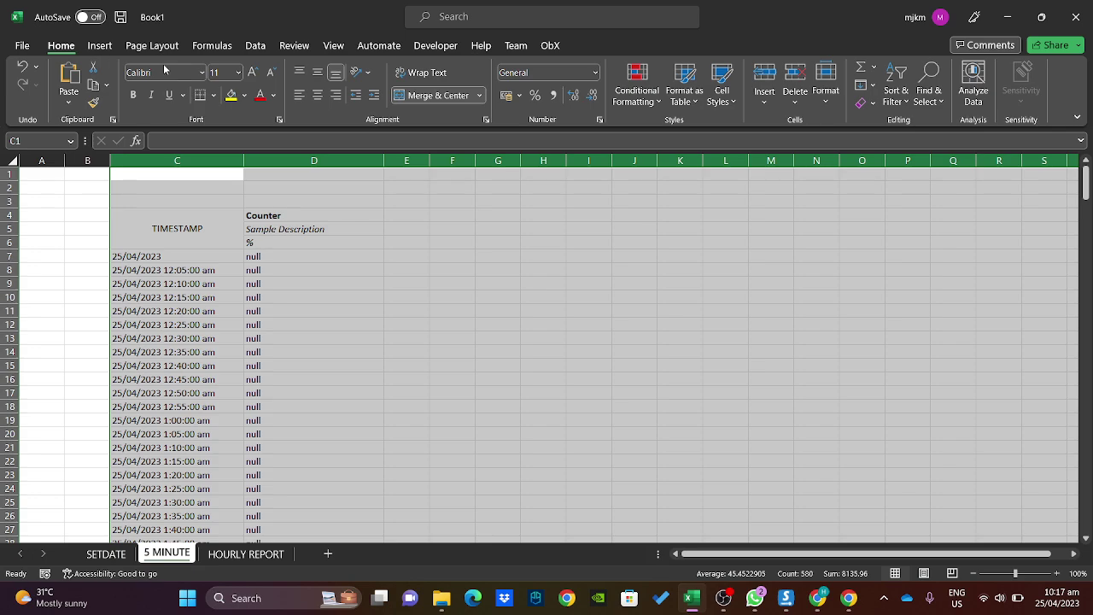
click(316, 95)
click(317, 73)
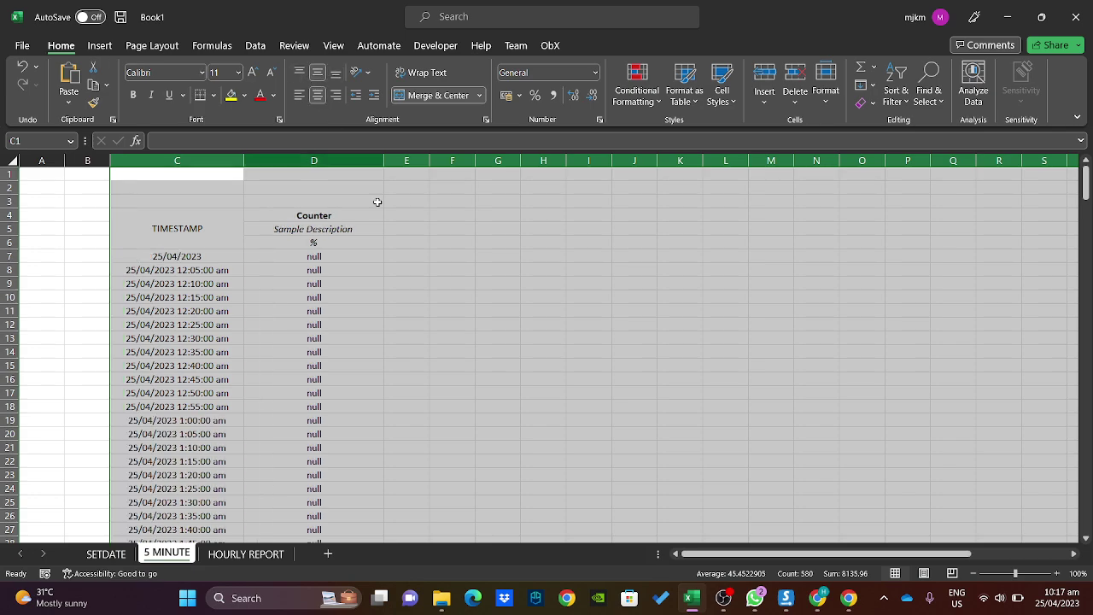
click(498, 311)
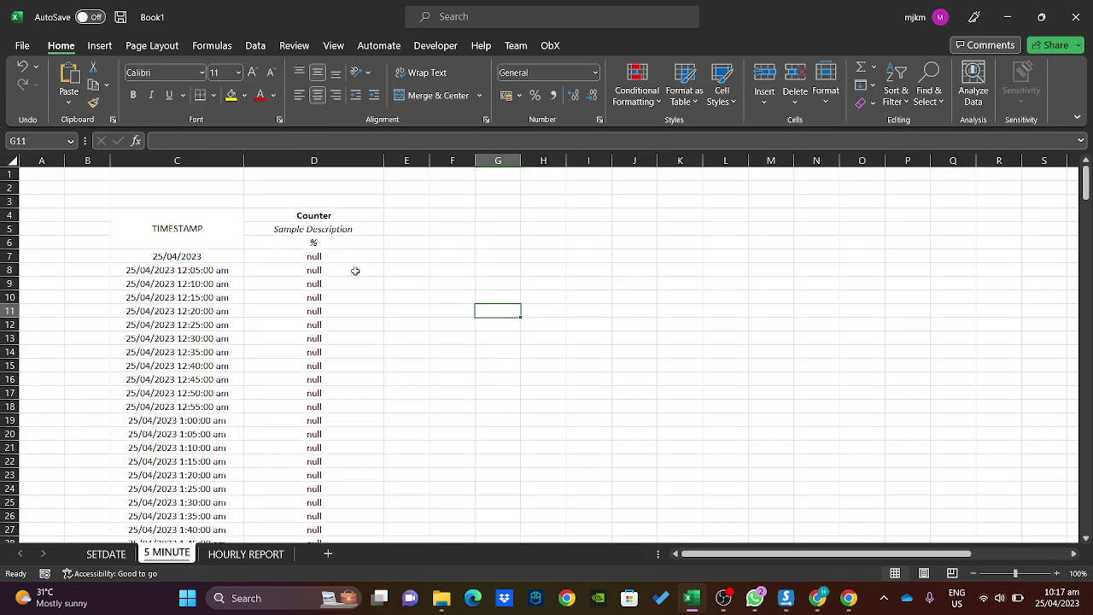
Review the tag name and start time arguments in the Odata formula of cell C7.
click(196, 255)
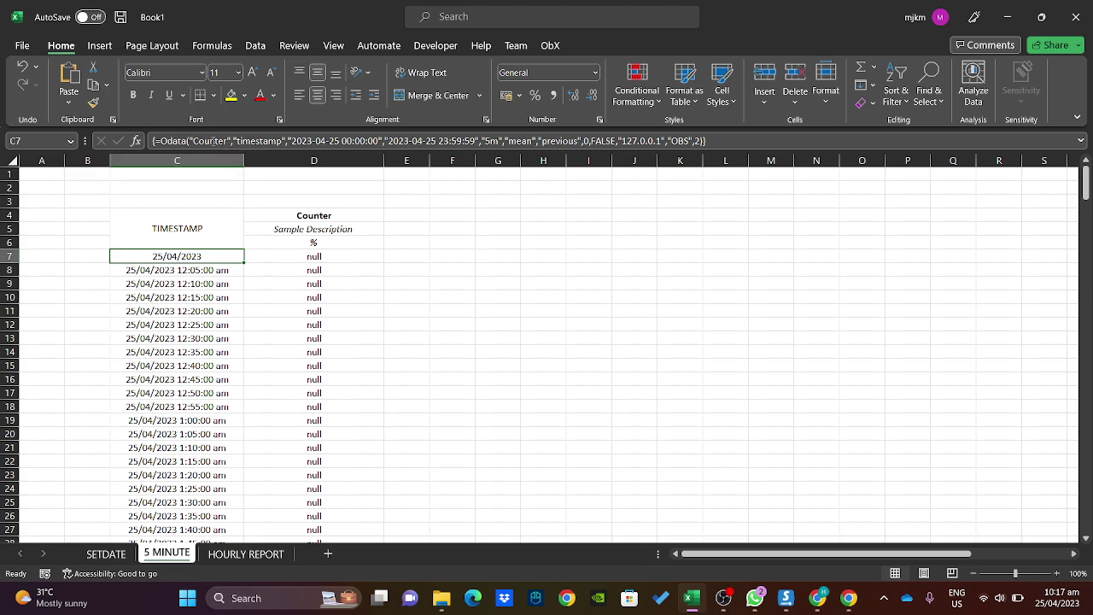
drag(229, 141, 192, 141)
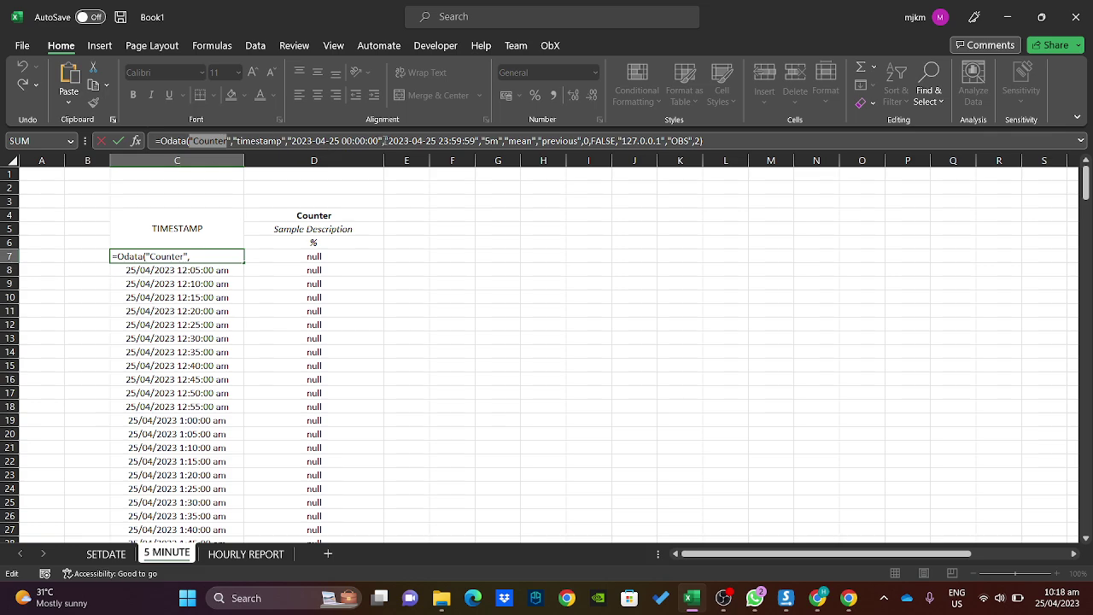
drag(384, 141, 291, 143)
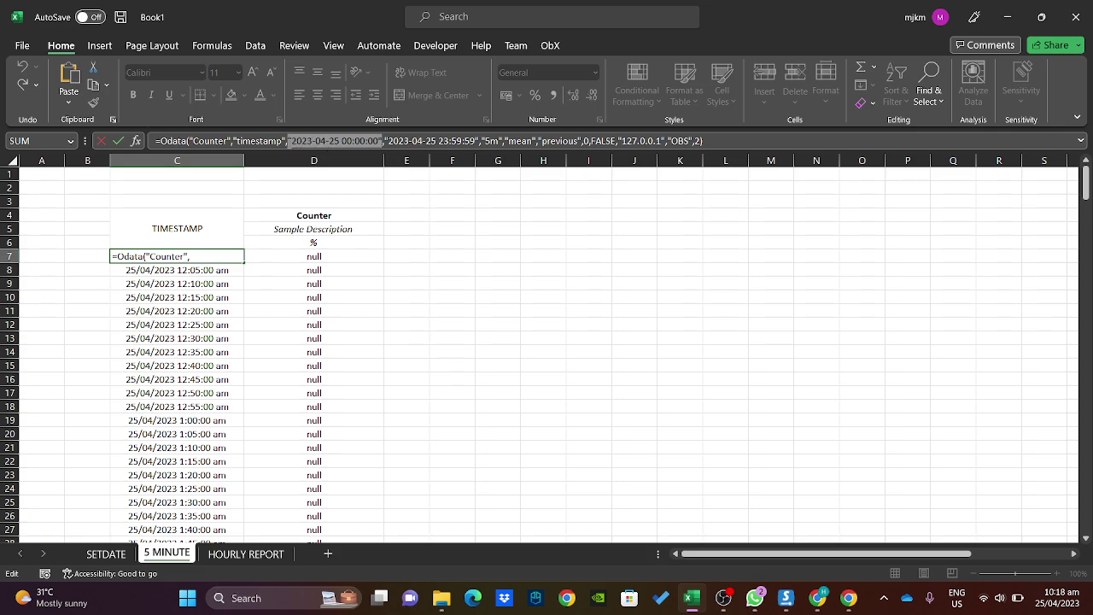
key(Escape)
click(418, 219)
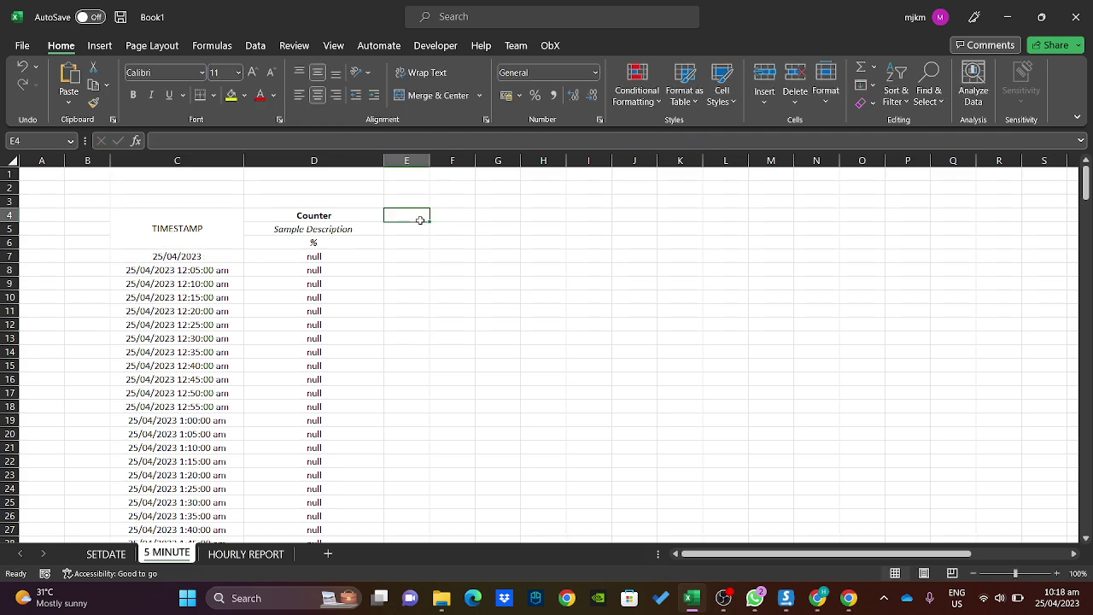
Review the query generator settings behind the timestamp query in cell C8, and close the generator.
click(173, 271)
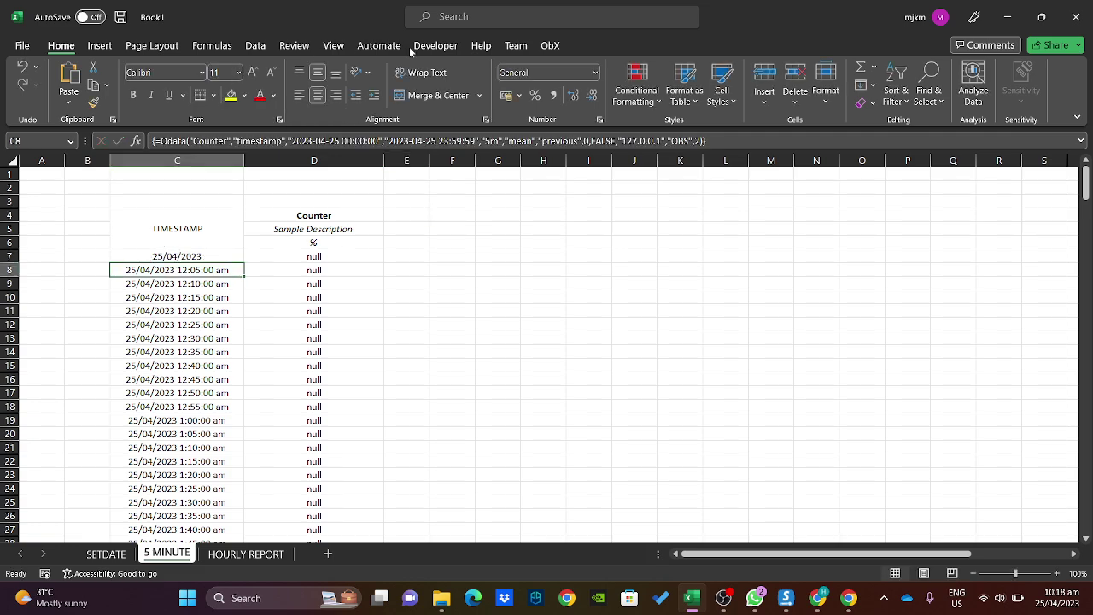
click(550, 46)
click(160, 67)
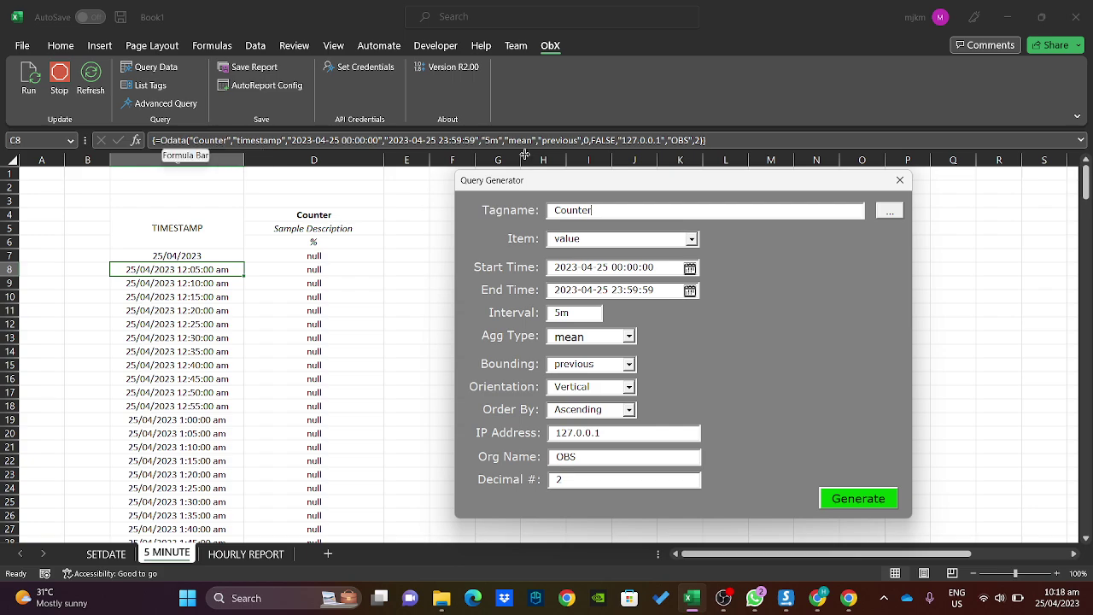
click(898, 180)
click(451, 229)
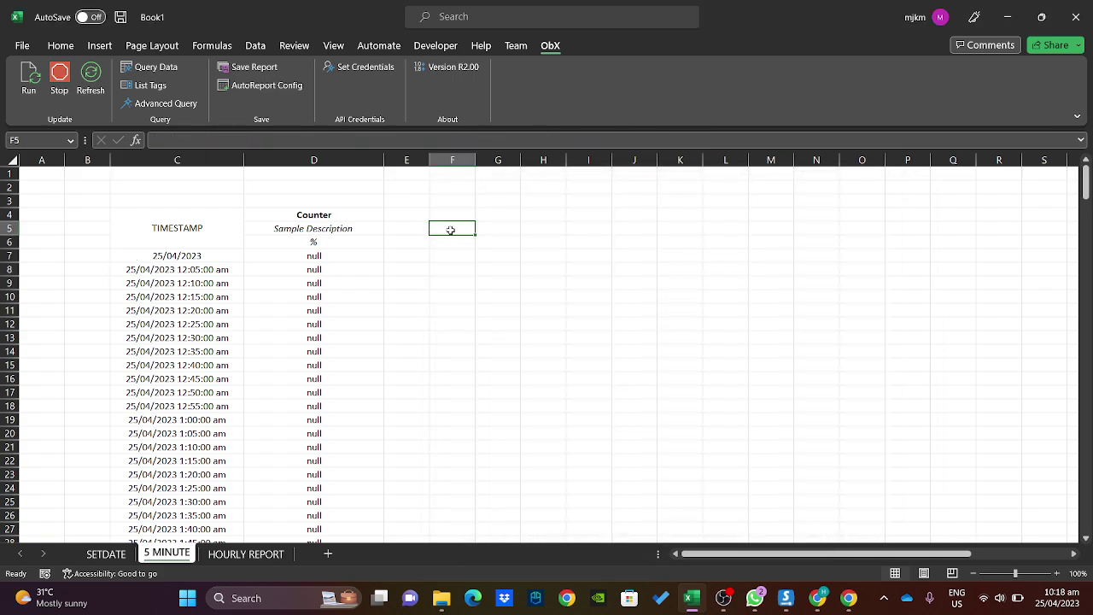
text(=oda)
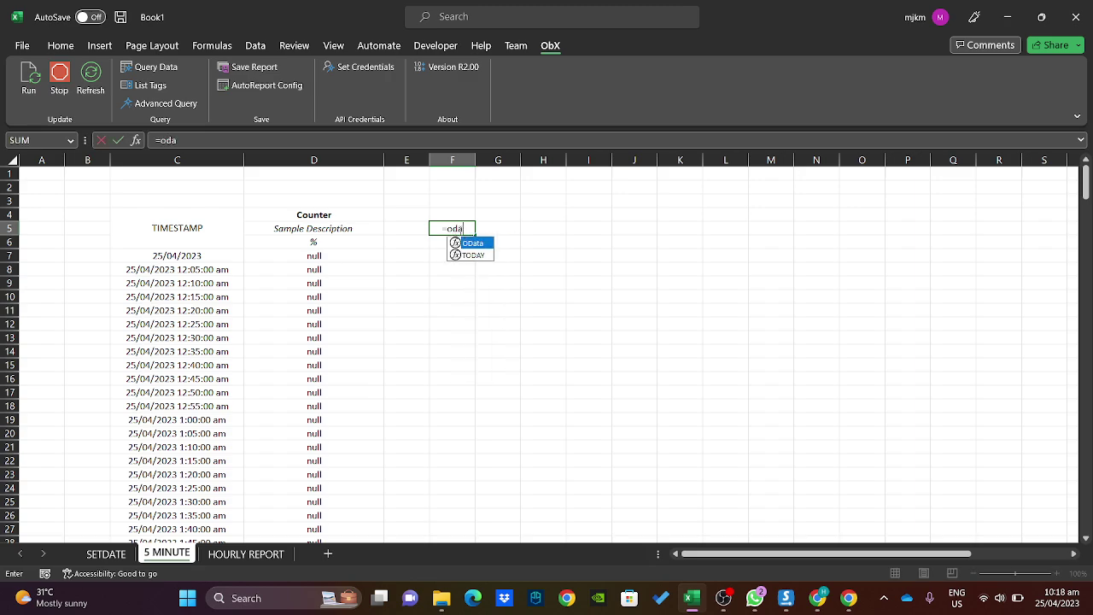
text(()
key(BackSpace)
text(ta)
key(Tab)
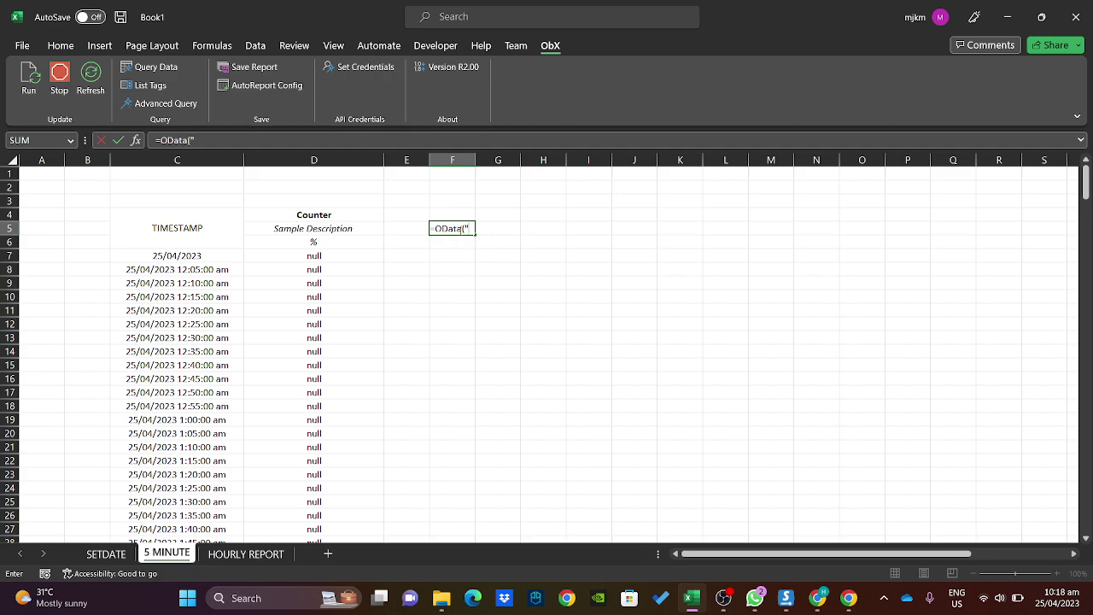
text(,)
key(Escape)
click(518, 210)
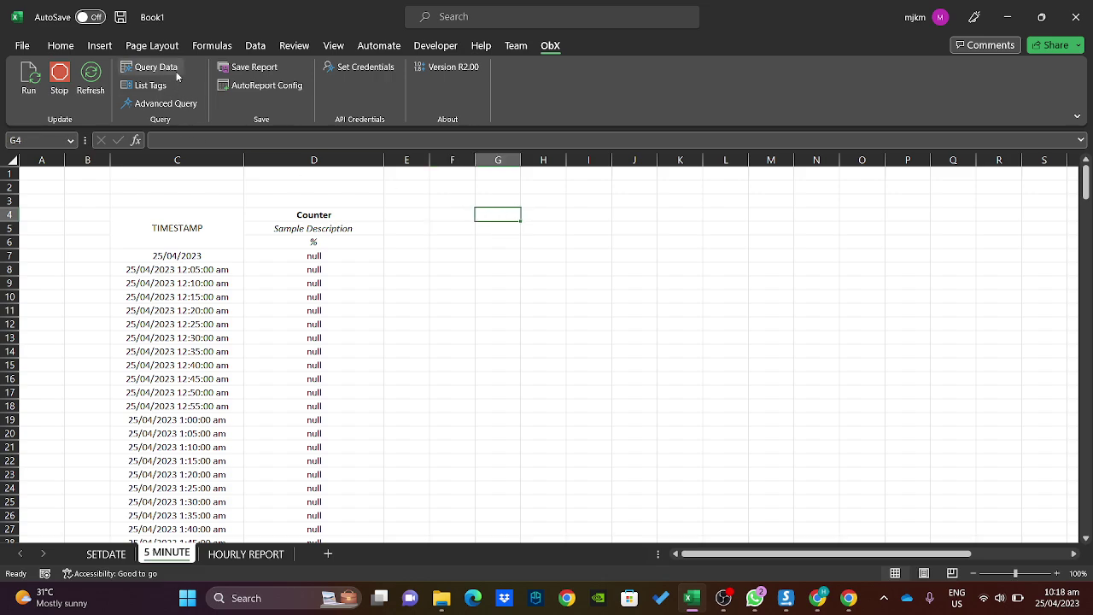
Replace the fixed start time in the C7 Odata formula with the startTime cell D5 on the SETDATE sheet.
click(196, 254)
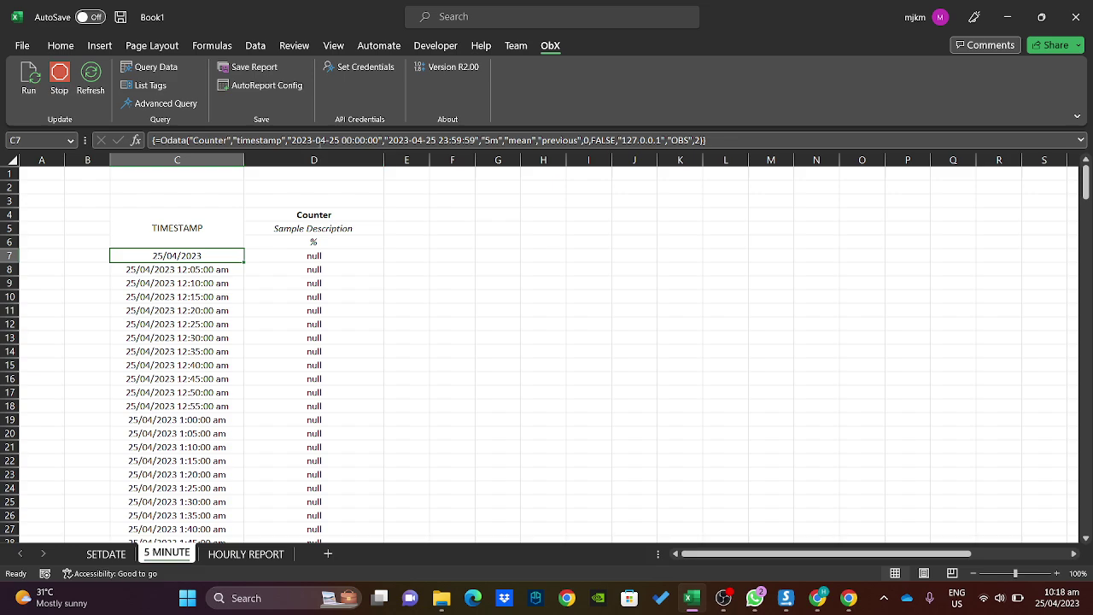
drag(383, 141, 287, 141)
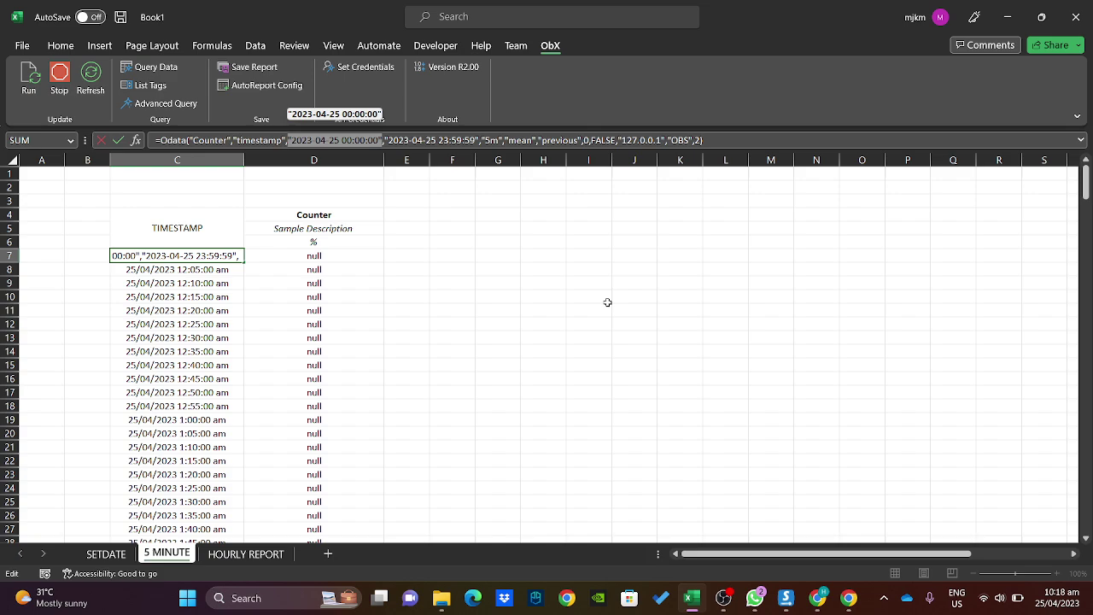
key(Delete)
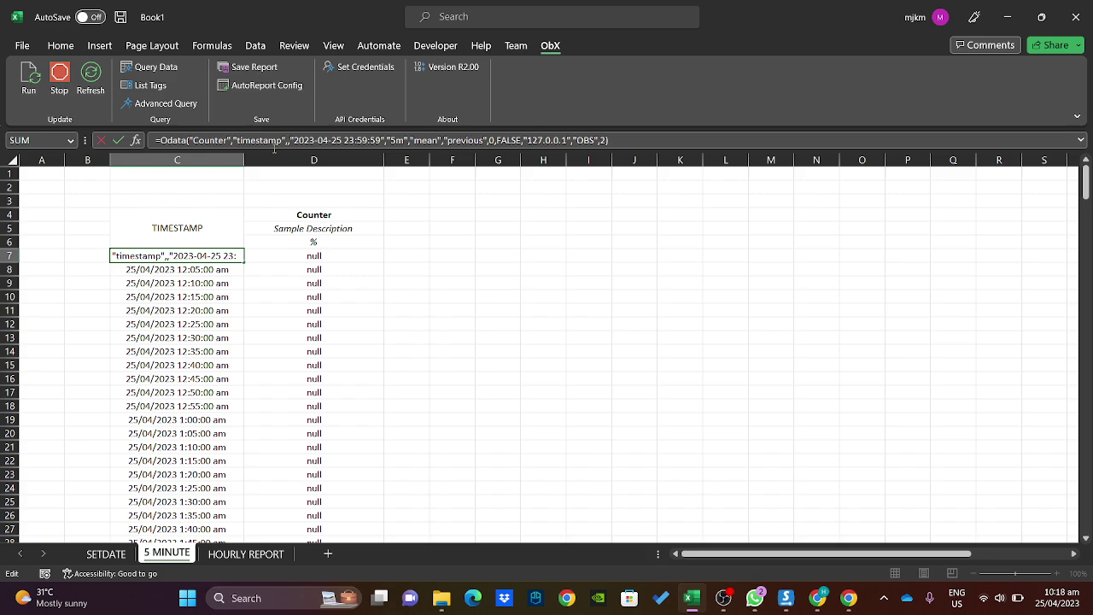
click(116, 554)
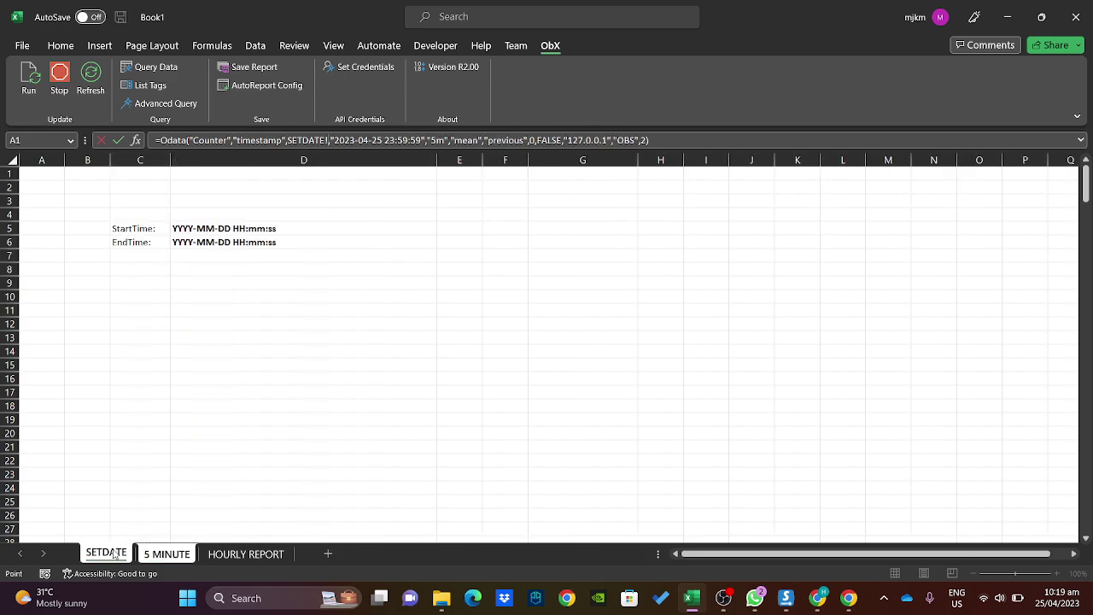
click(219, 229)
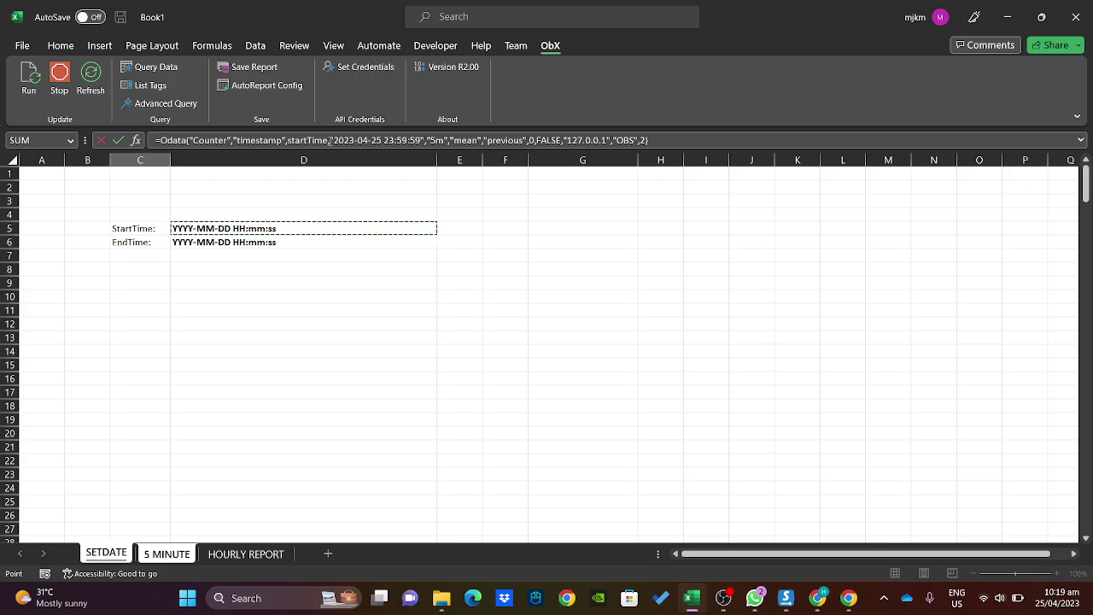
Replace the fixed end time in the C7 formula with the endTime cell D6 on SETDATE, and commit it as an array formula.
drag(331, 140, 418, 139)
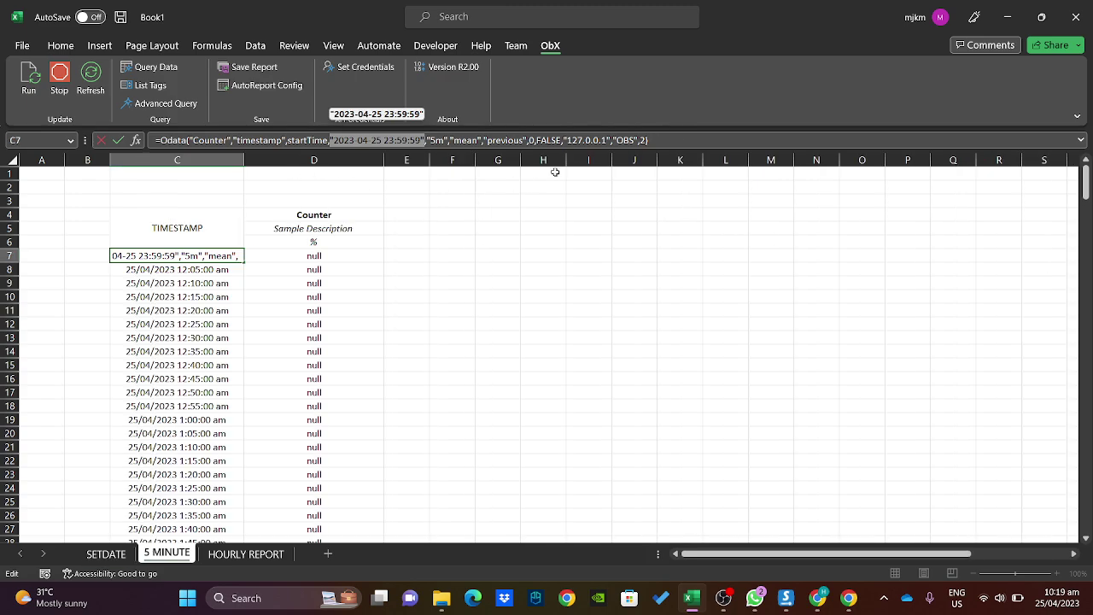
key(Delete)
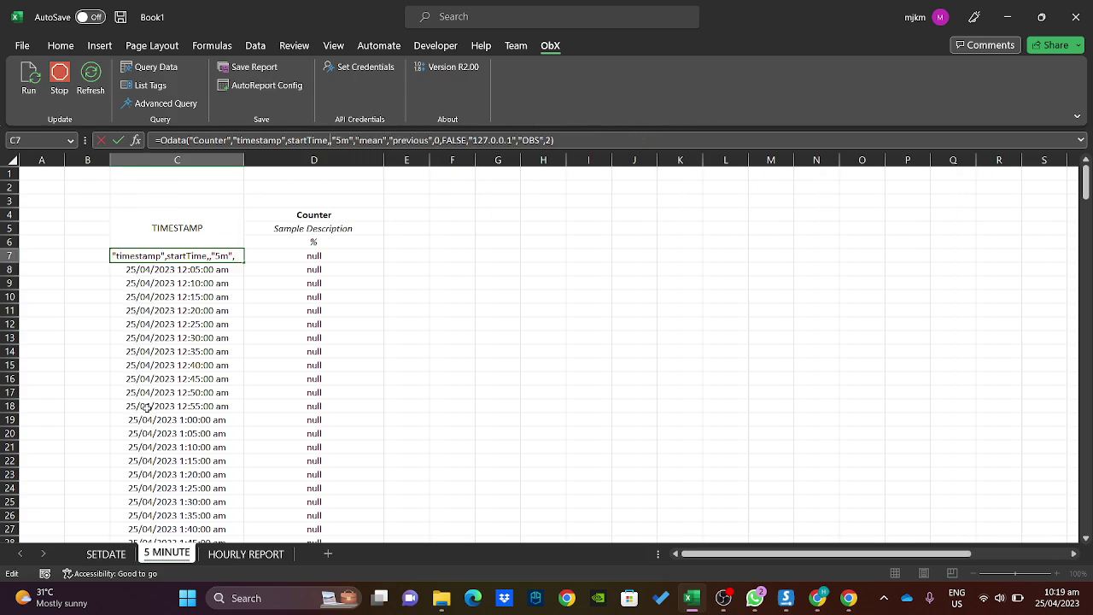
click(100, 555)
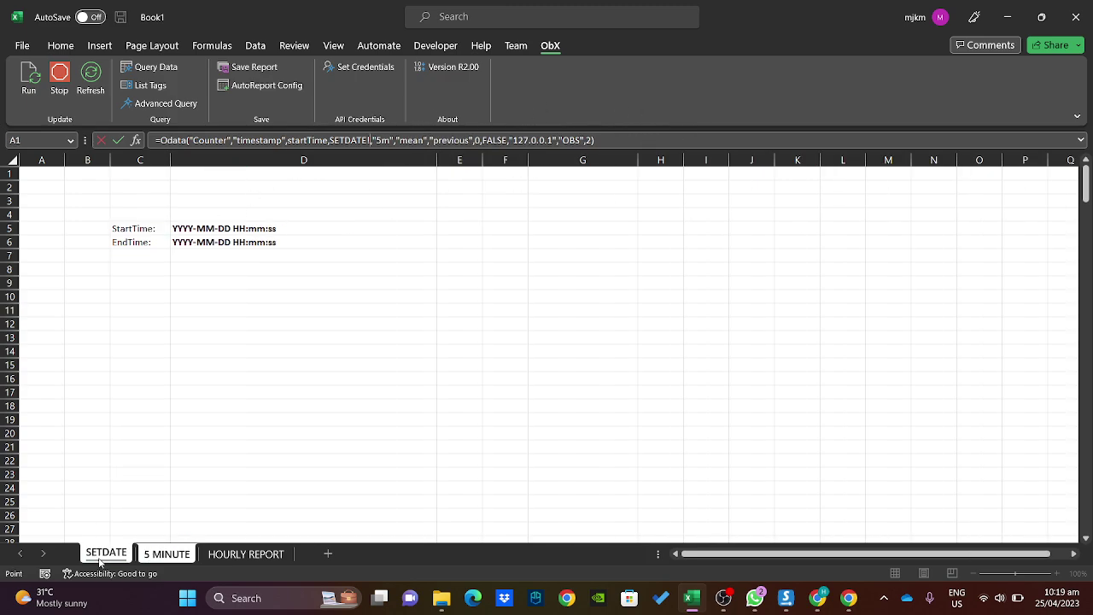
click(253, 242)
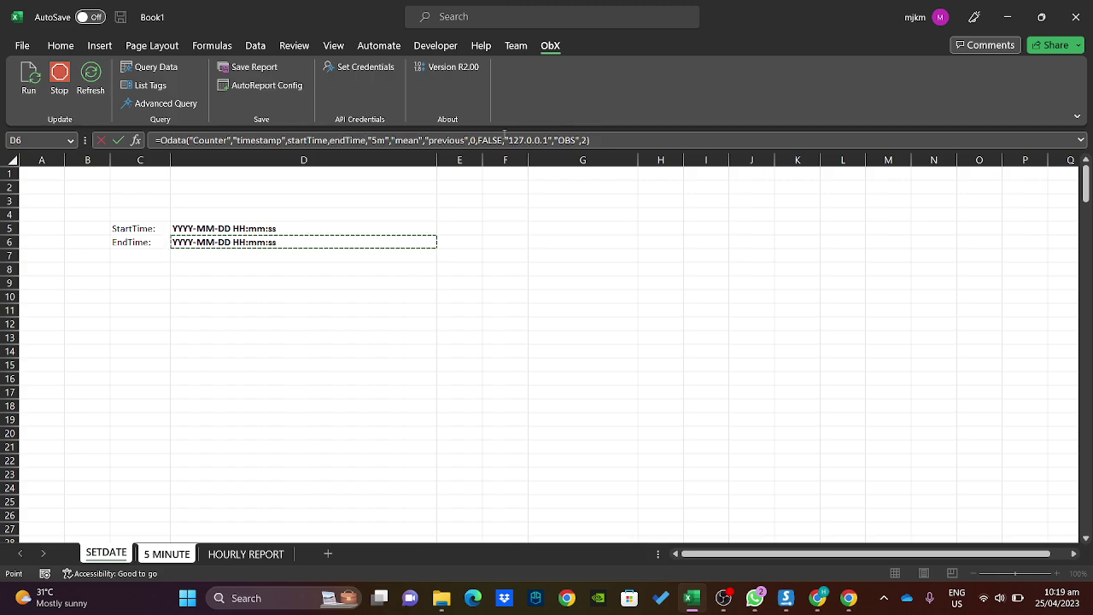
click(117, 143)
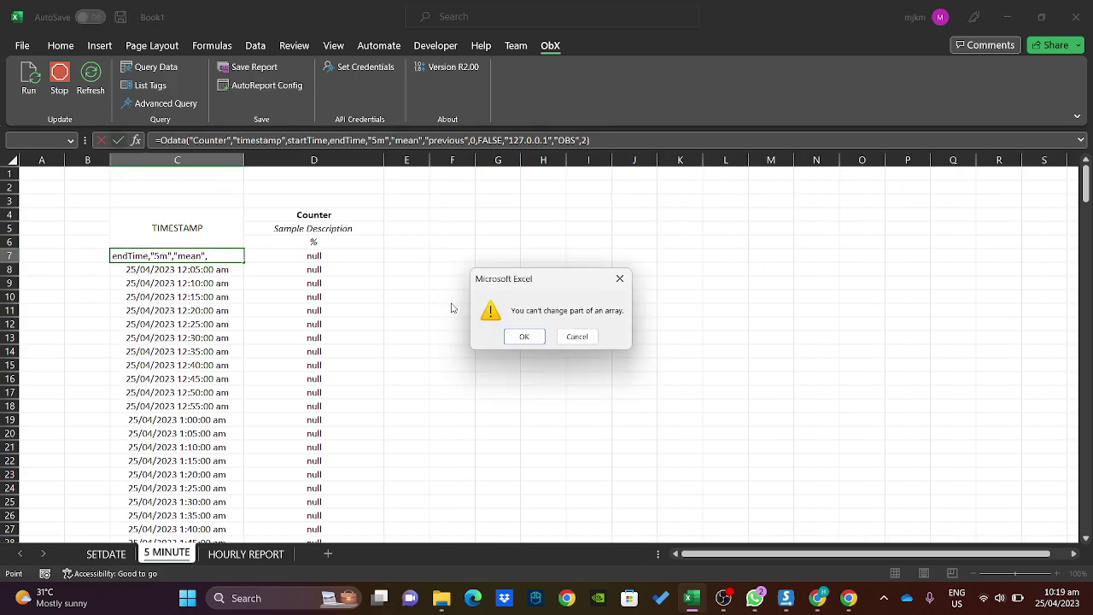
click(540, 342)
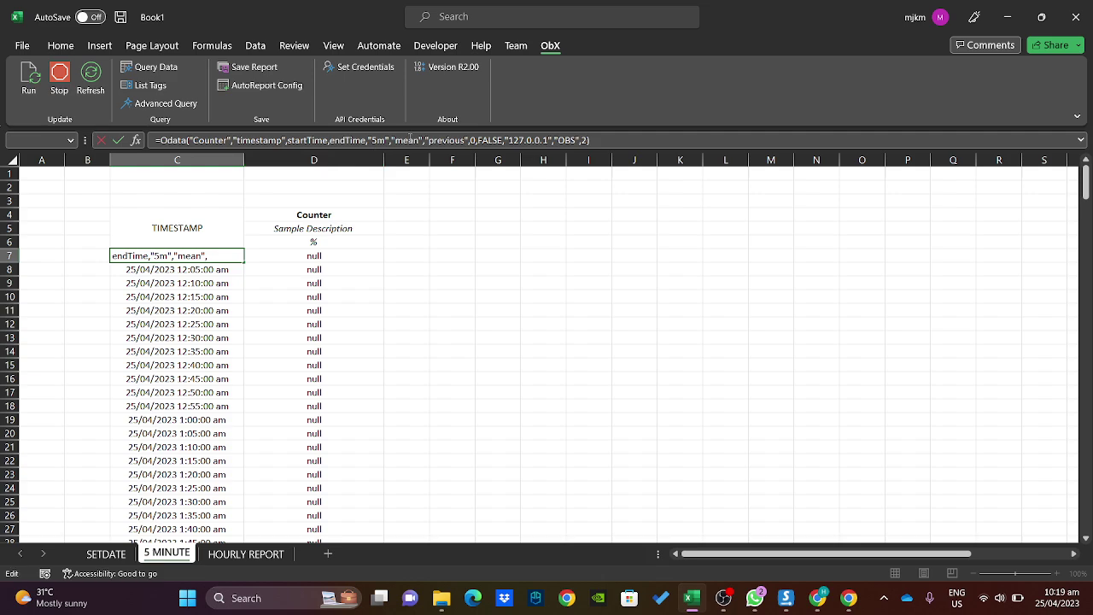
key(ctrl+shift+Return)
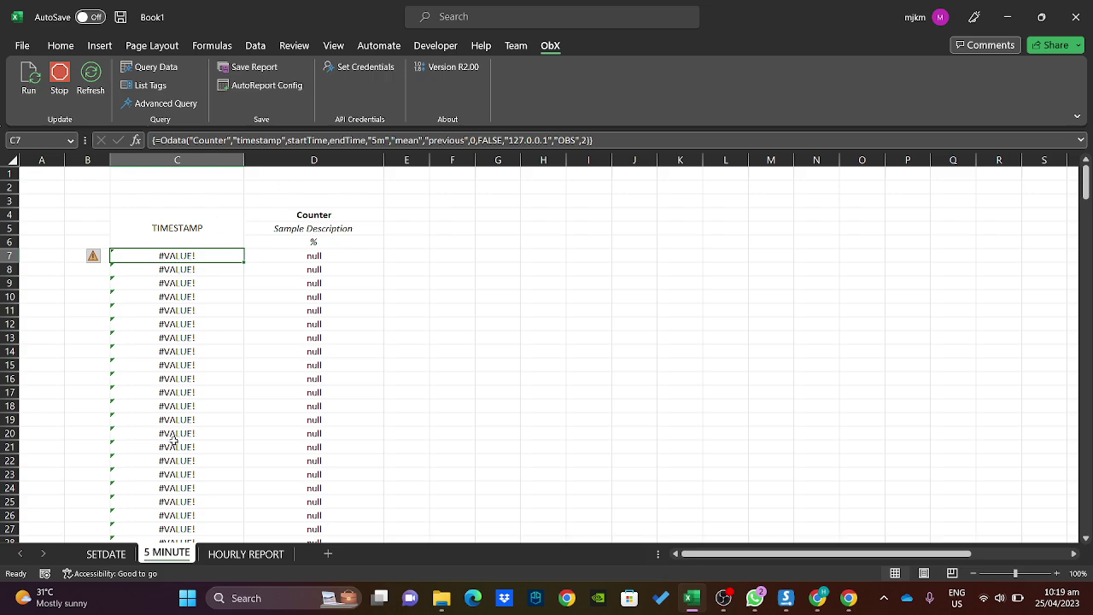
click(106, 554)
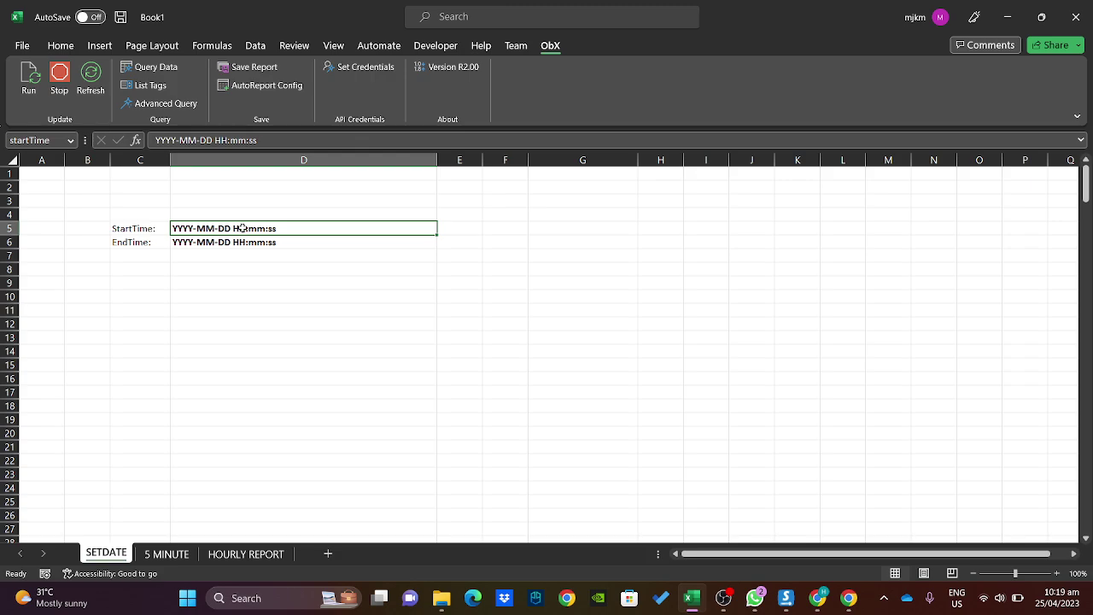
text(2023-04)
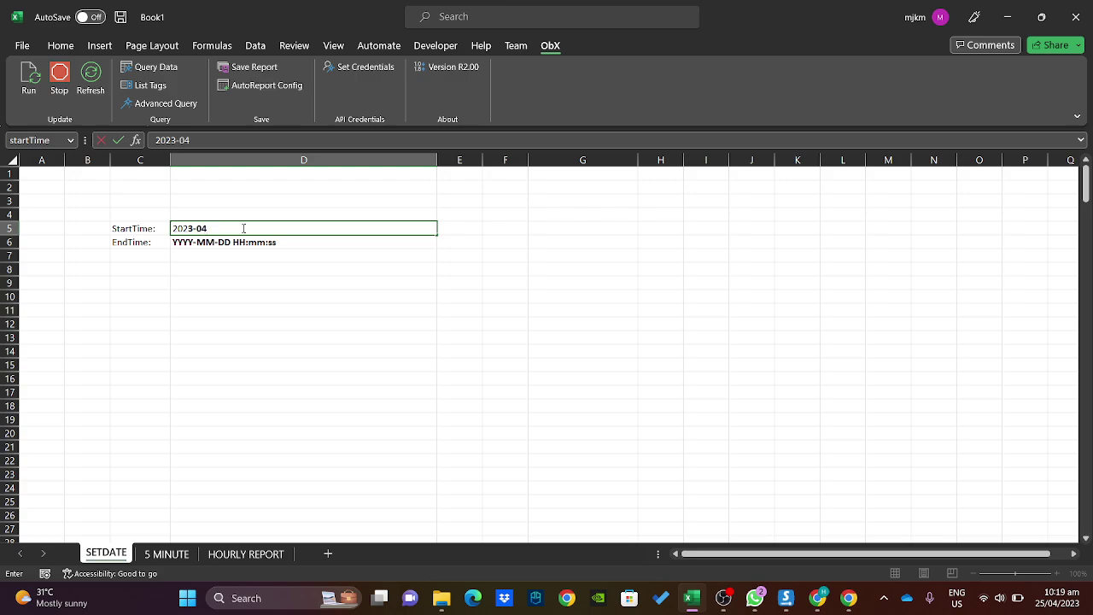
text(25 00:00:00)
key(Return)
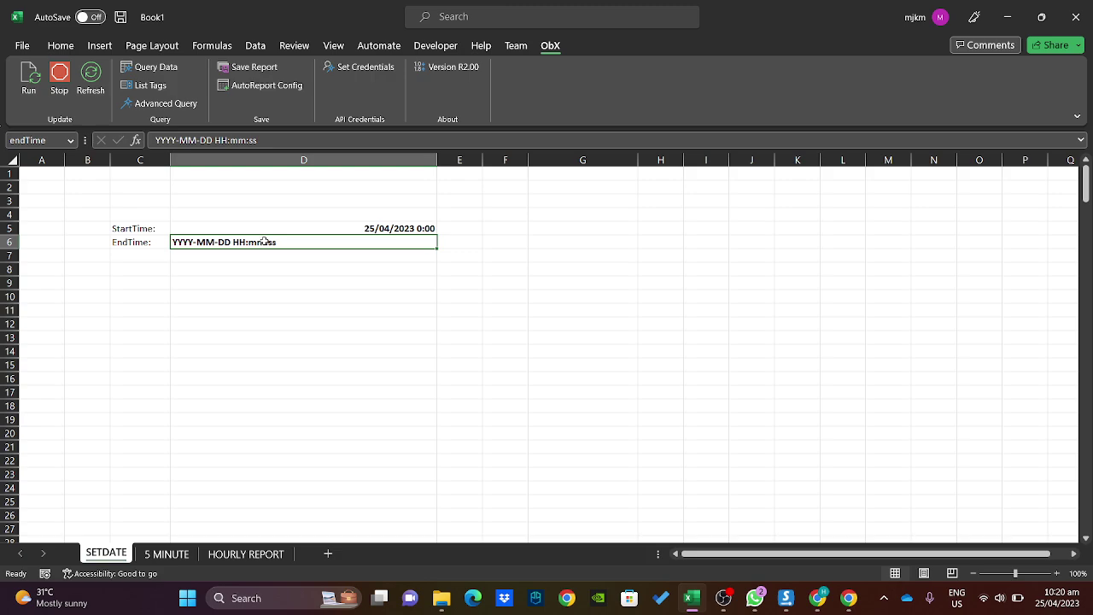
text(2023)
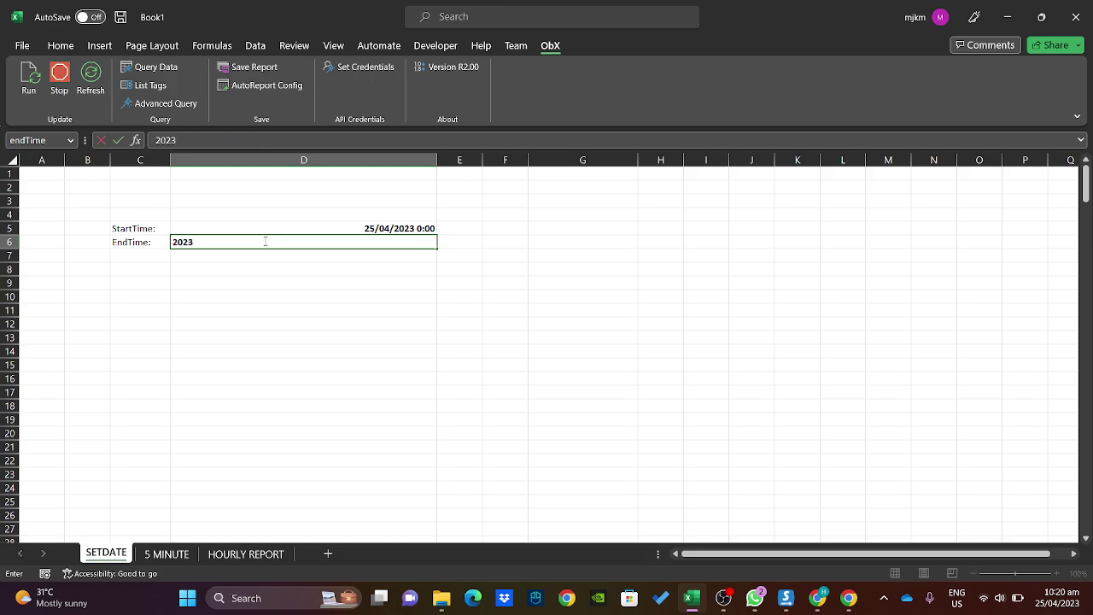
text(-04-25 23:)
text(59:59)
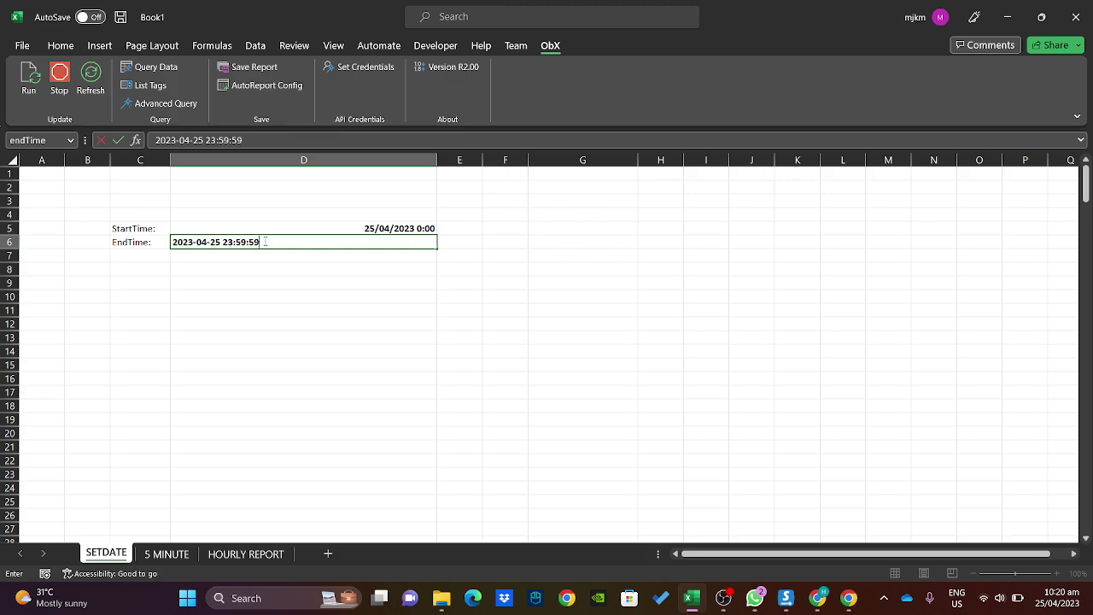
key(Return)
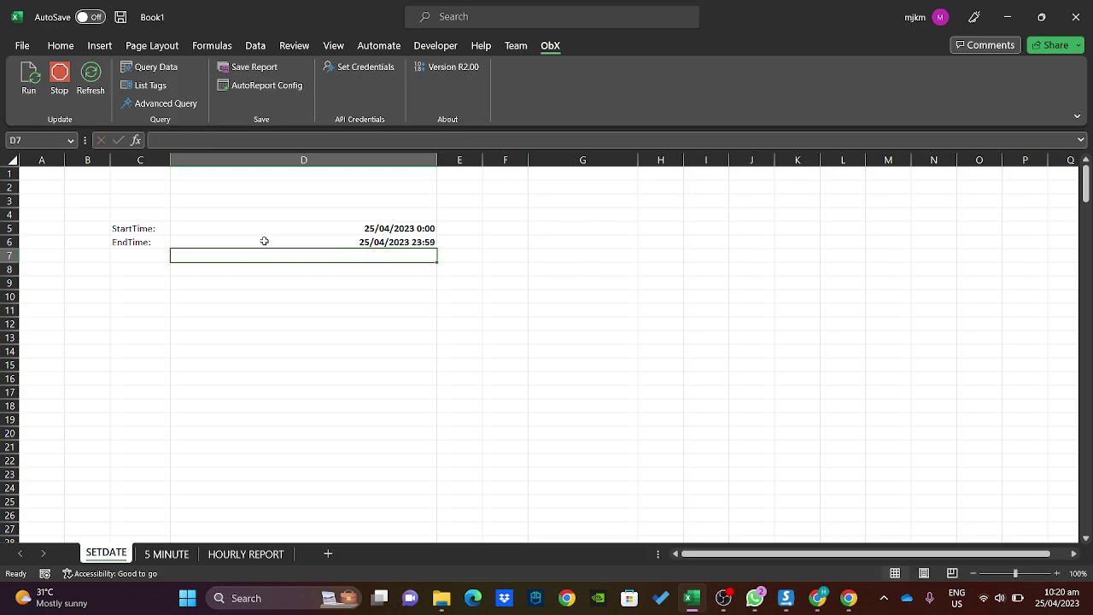
Check the timestamp query column on the 5 MINUTE sheet against the StartTime and EndTime cells on SETDATE.
click(167, 554)
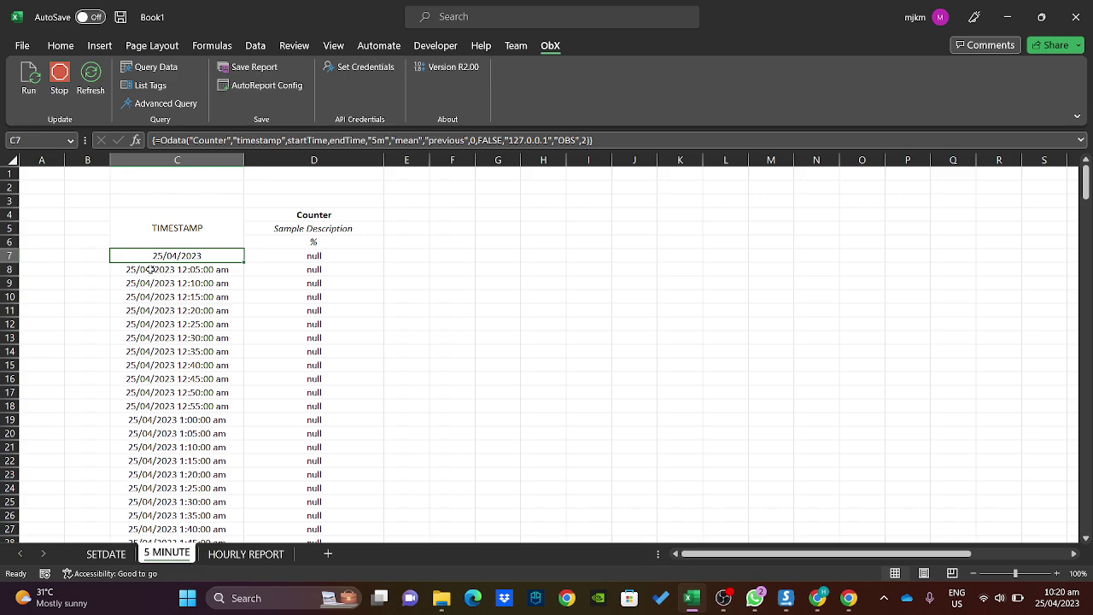
click(195, 267)
click(194, 253)
click(107, 553)
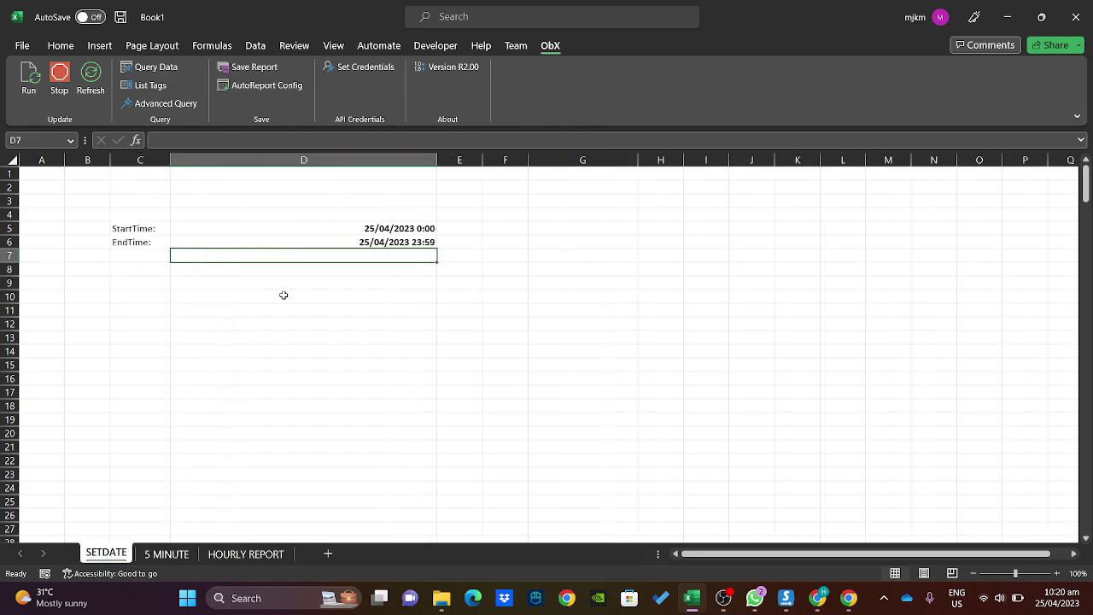
click(295, 230)
click(291, 252)
click(293, 242)
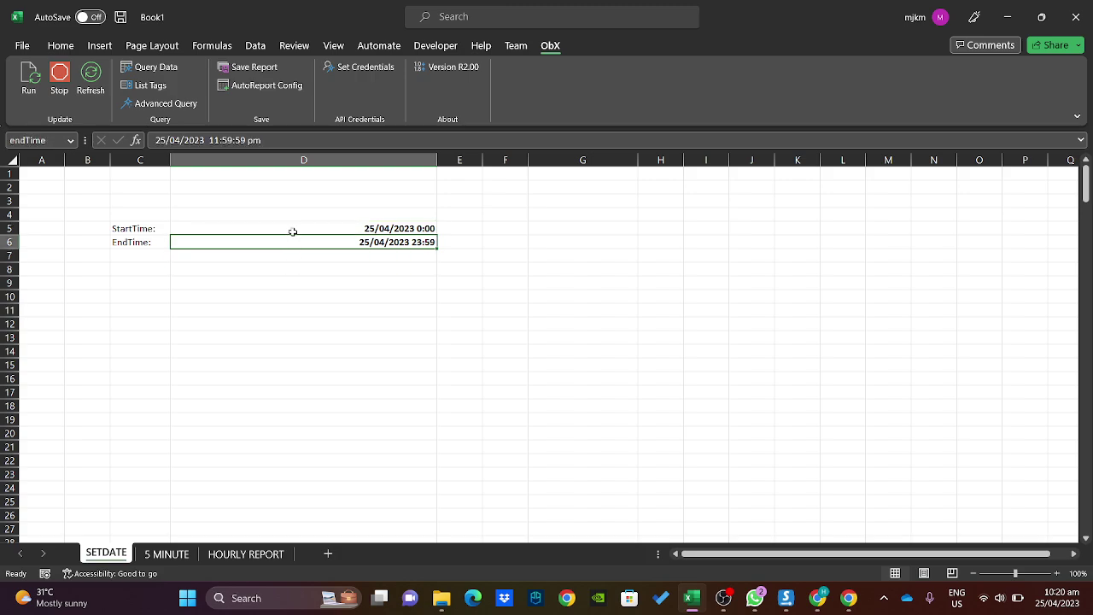
click(294, 231)
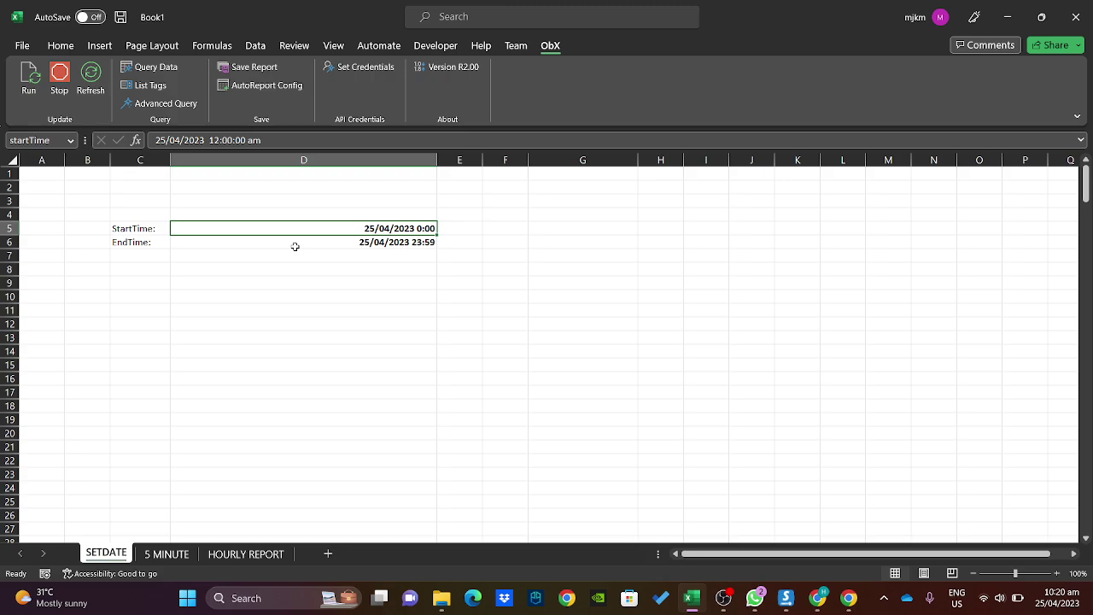
click(295, 247)
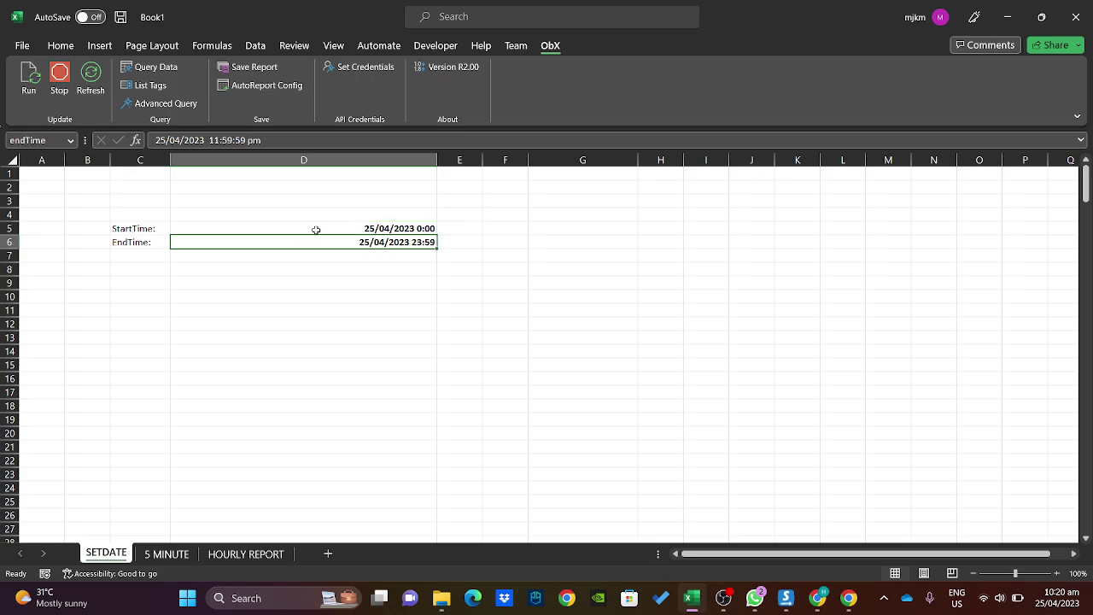
click(315, 228)
Replace the fixed Counter tag in the D7 Odata formula on the 5 MINUTE sheet with a reference to header cell D4.
click(166, 554)
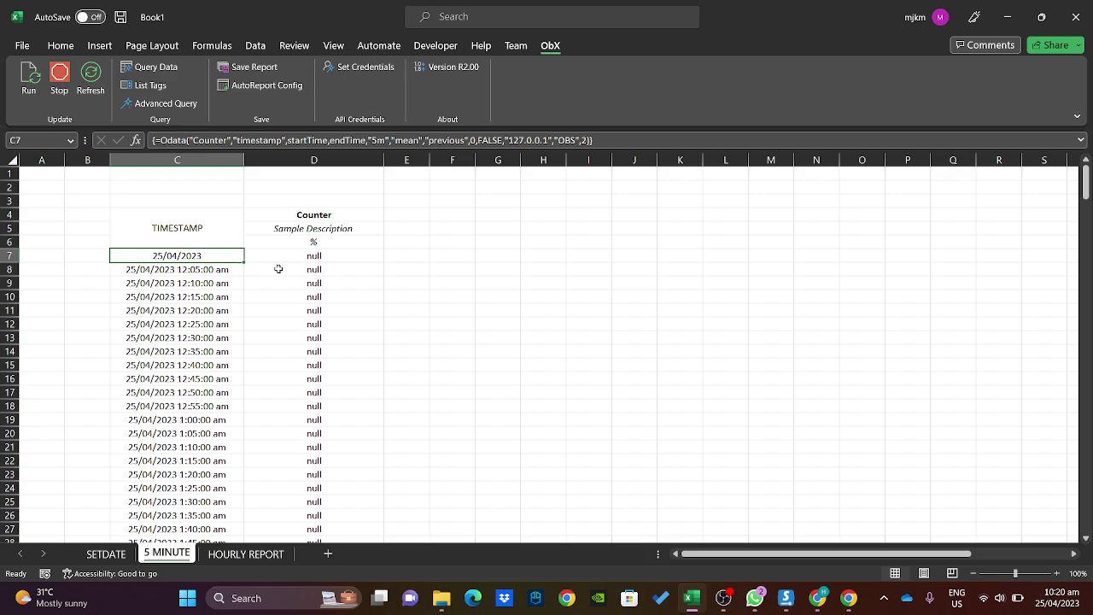
click(306, 256)
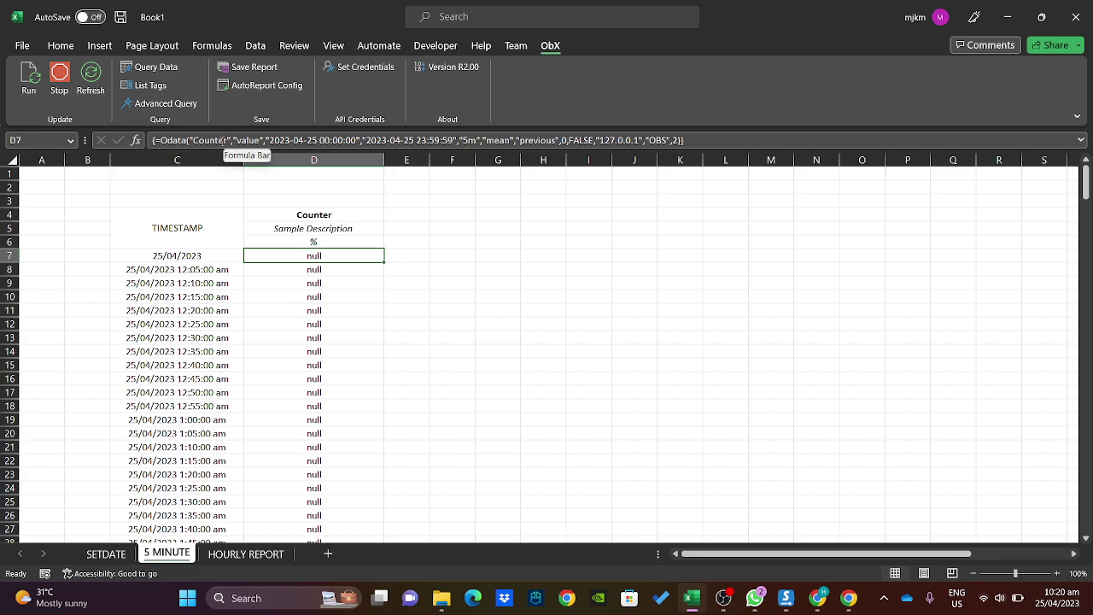
drag(230, 139, 189, 140)
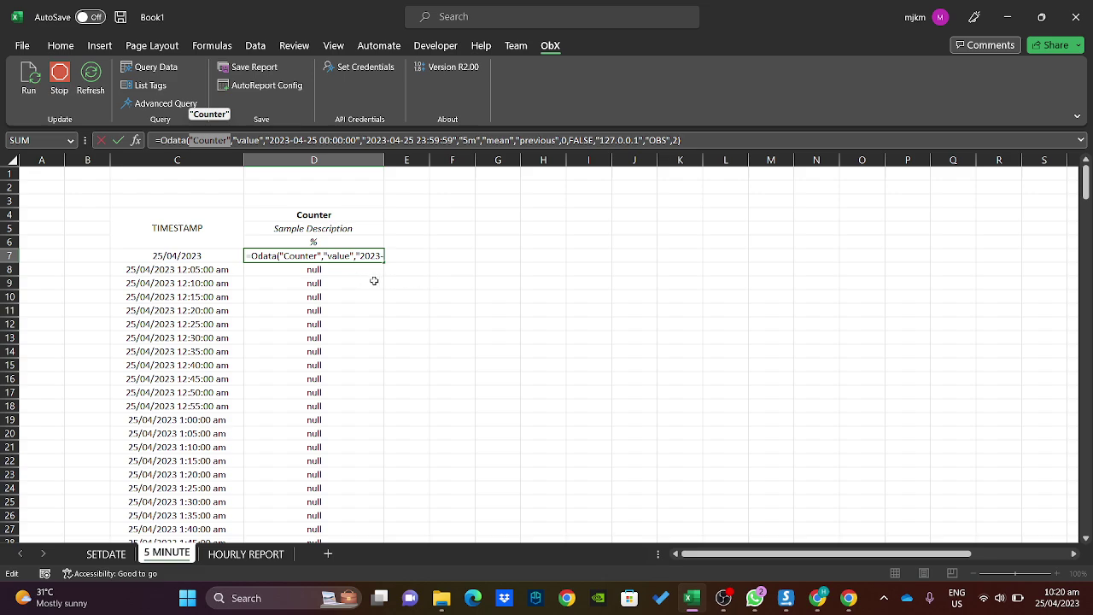
key(BackSpace)
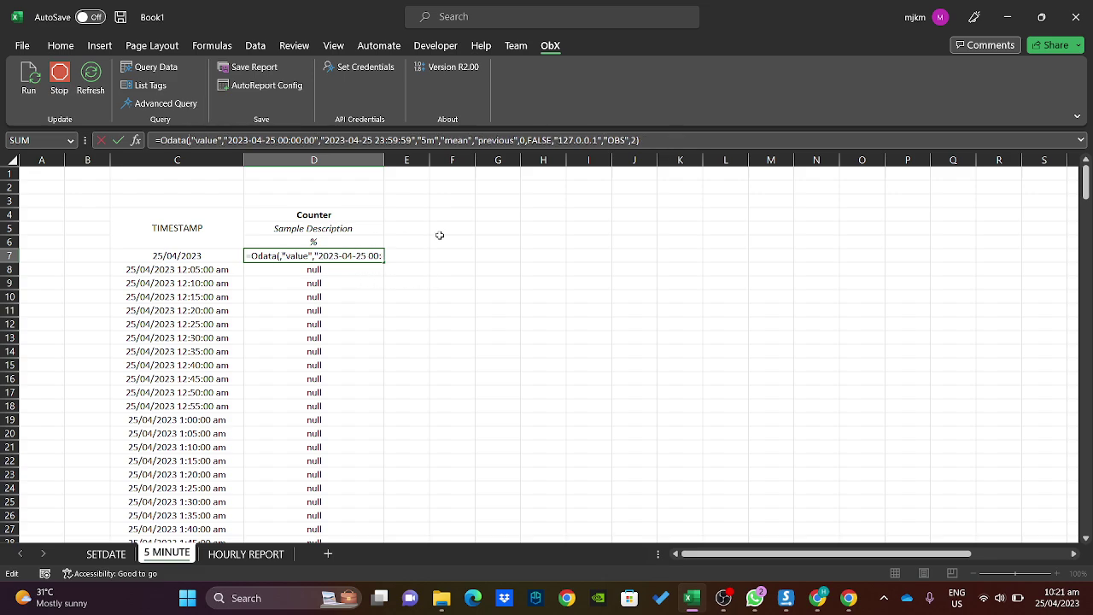
click(333, 215)
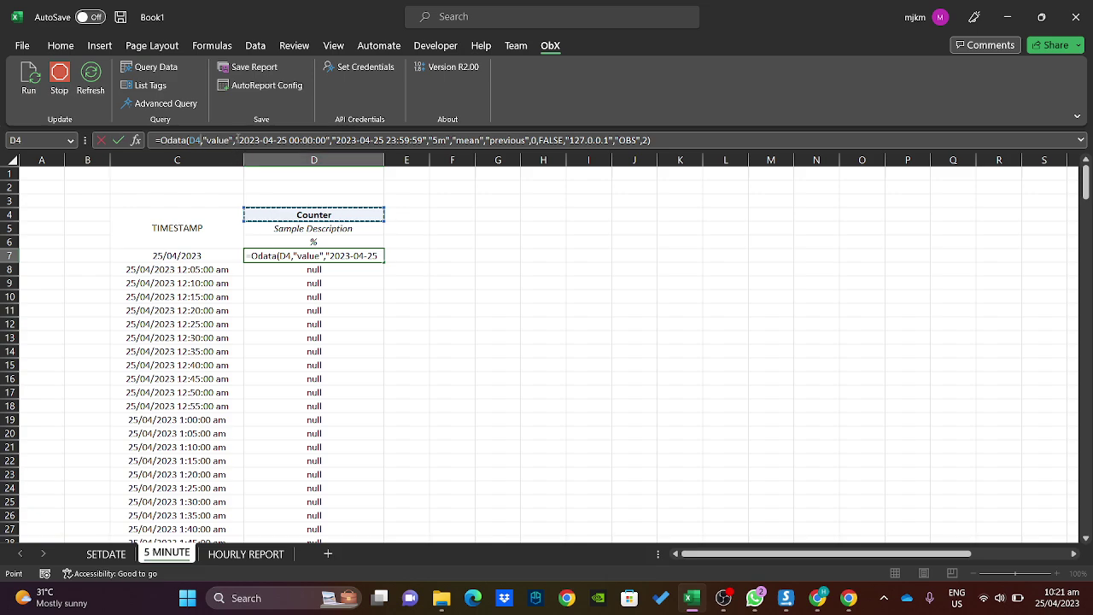
Replace the fixed start time in the D7 Odata formula with the named cell startTime.
drag(235, 140, 329, 140)
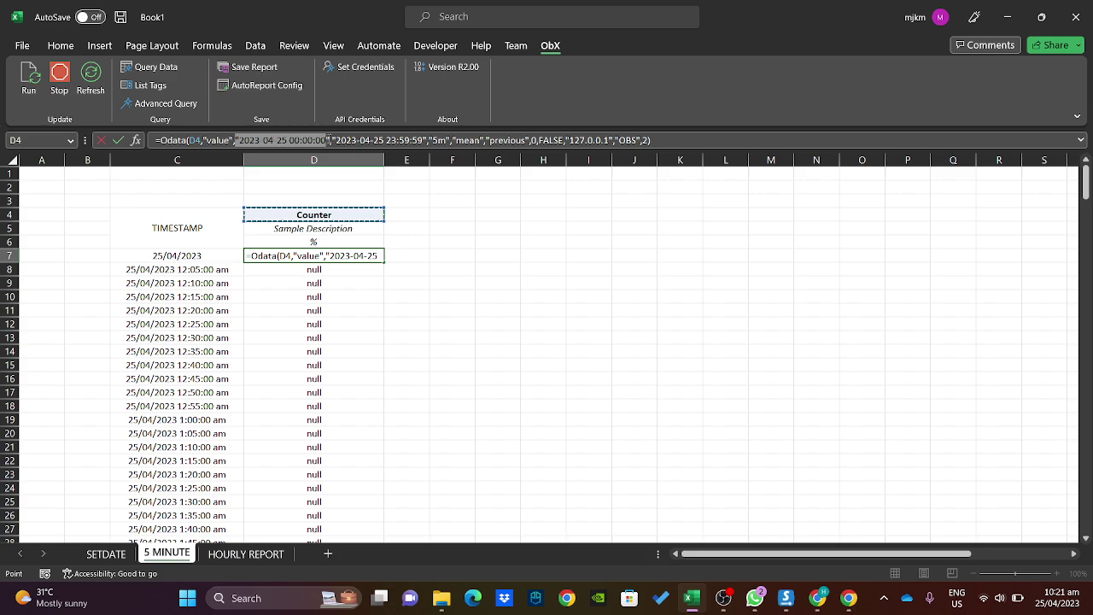
key(ctrl+c)
key(Delete)
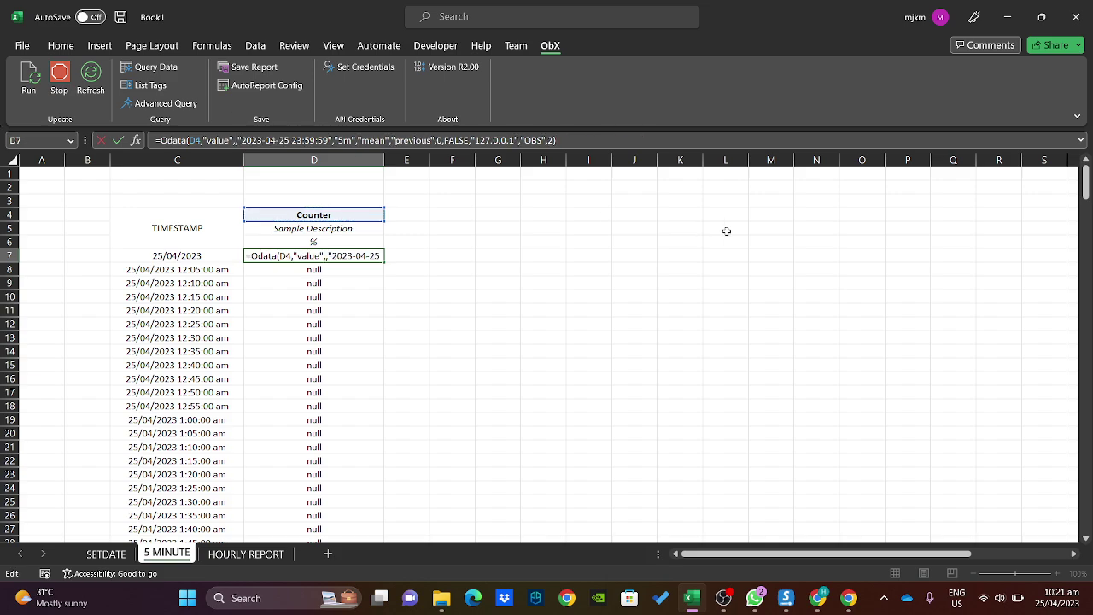
text(start)
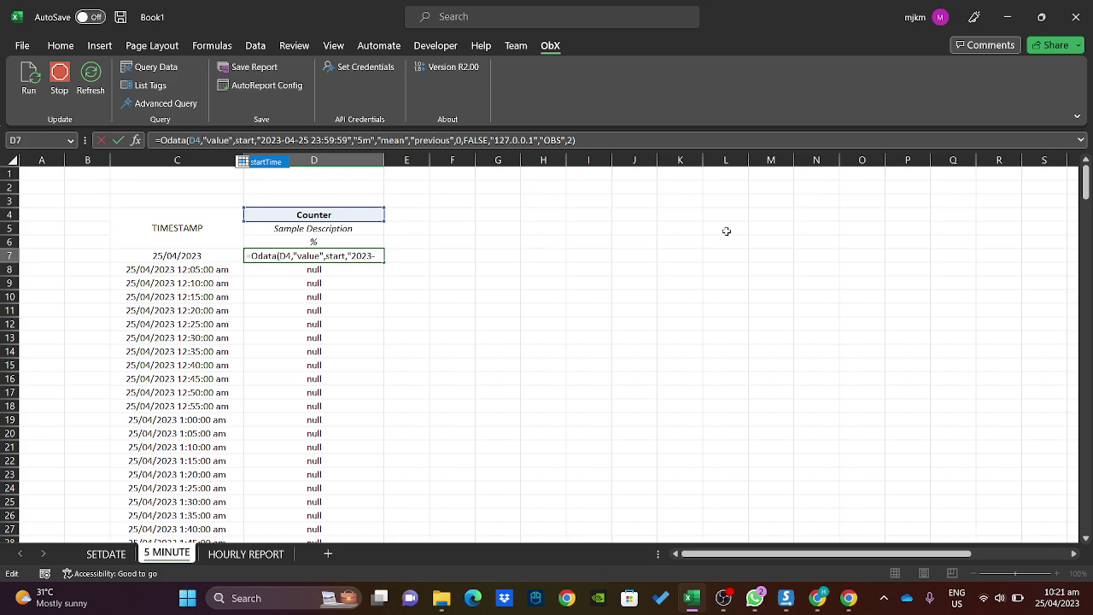
double_click(265, 163)
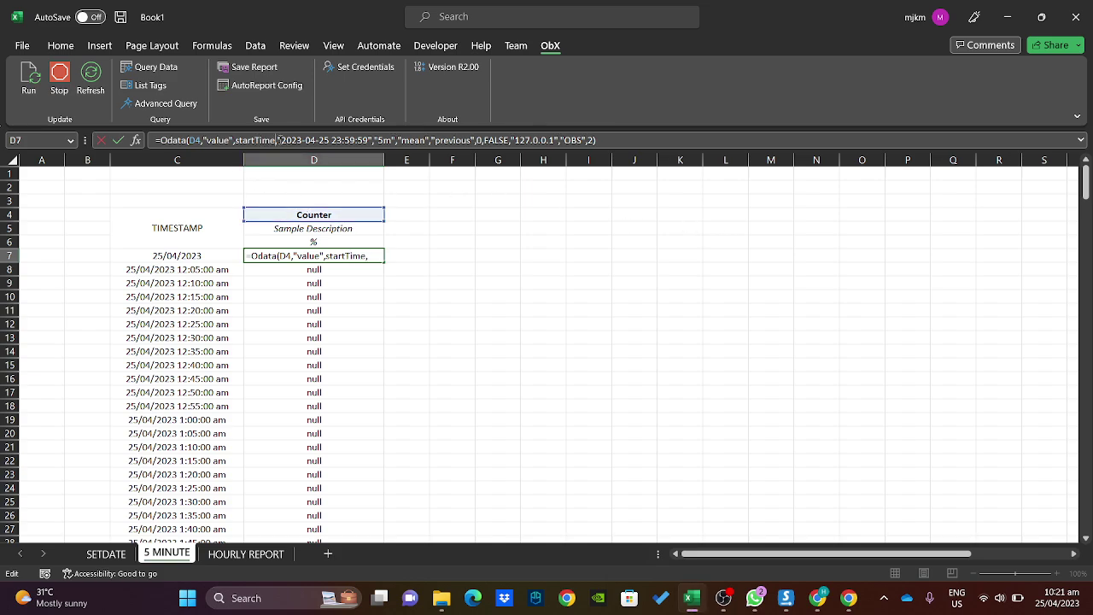
Replace the fixed end time in the D7 formula with the named cell endTime, and commit it as an array formula.
drag(277, 140, 369, 140)
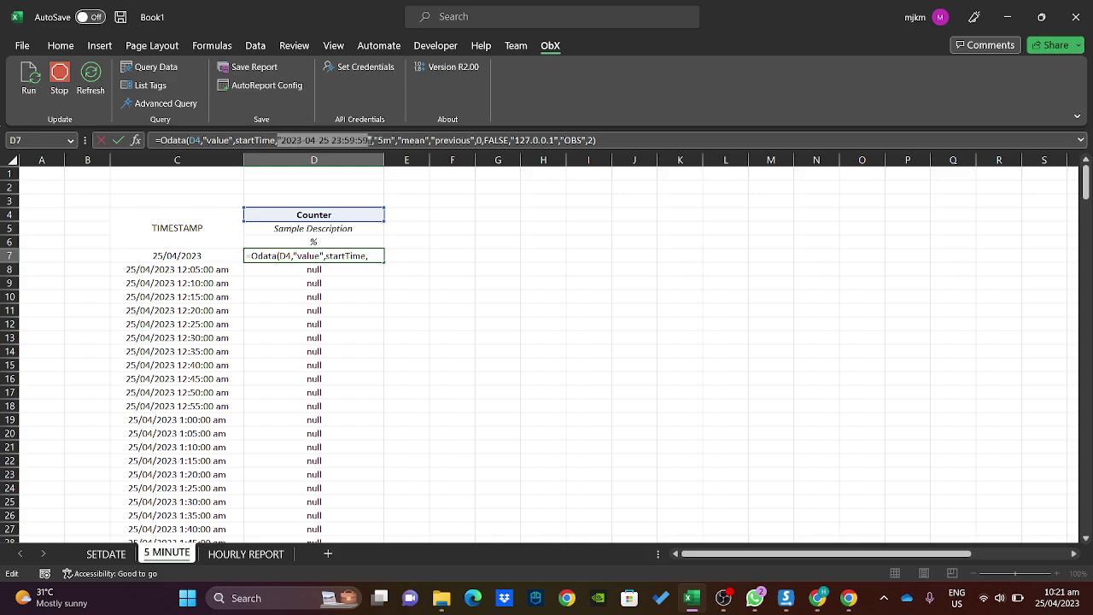
key(BackSpace)
text(end)
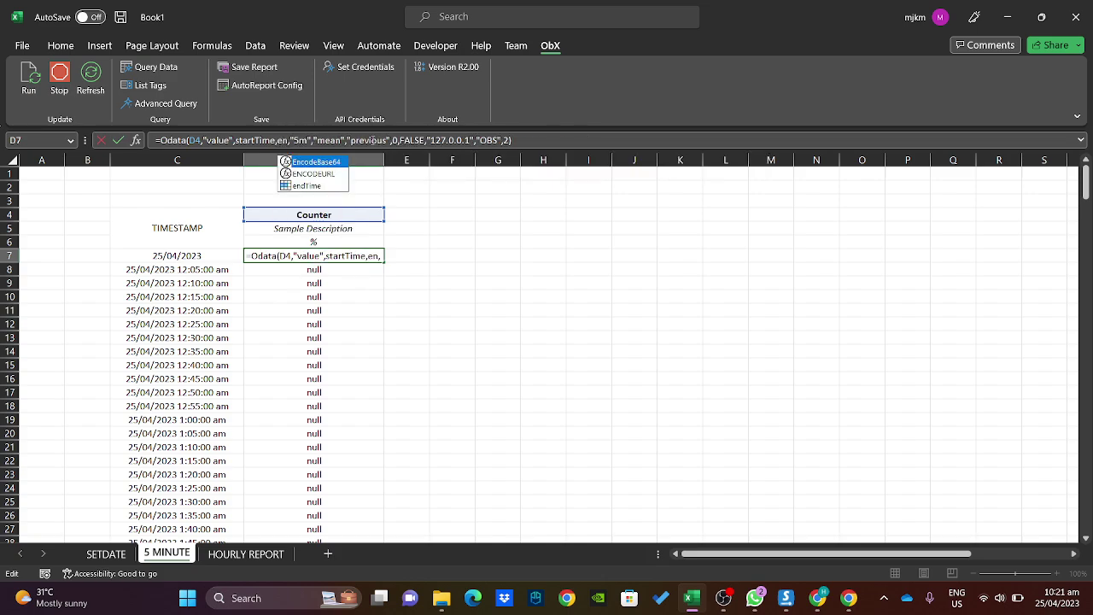
text(T)
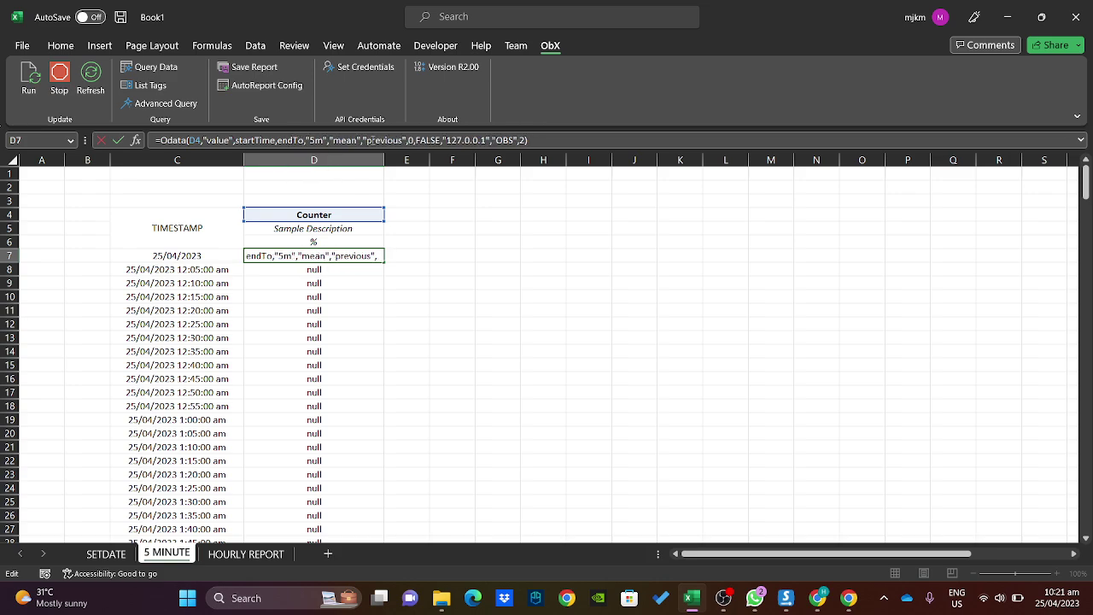
key(Tab)
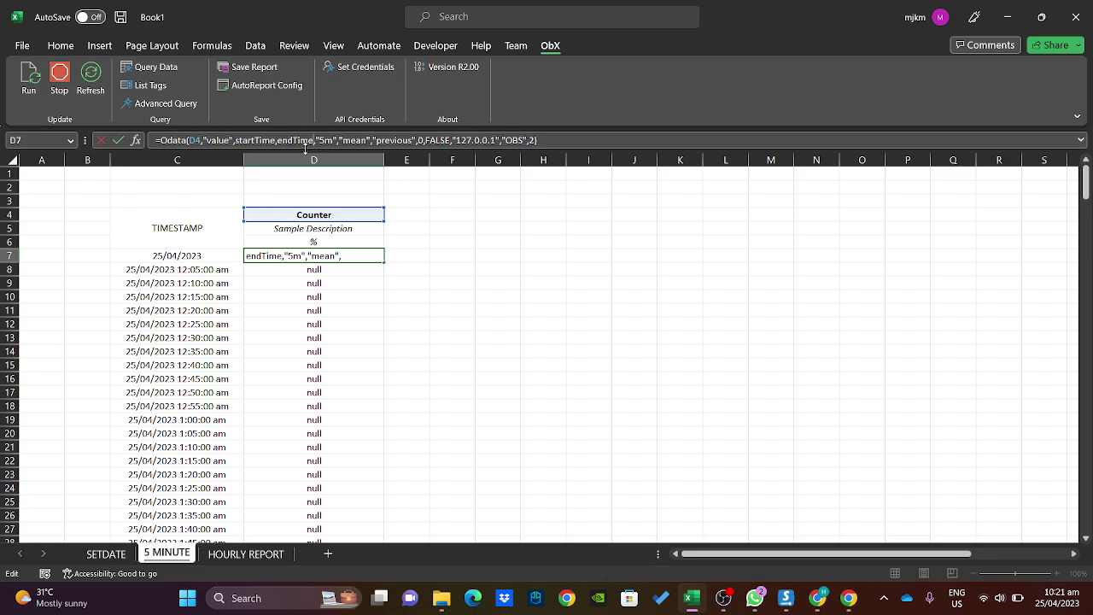
key(ctrl+shift+Return)
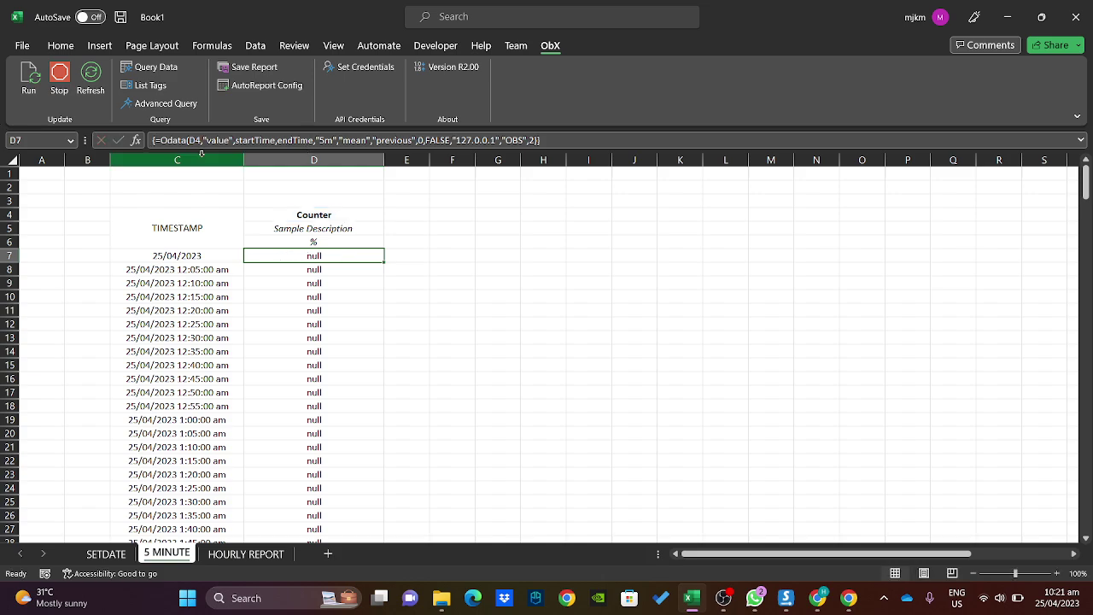
Examine the Counter values down the 5 MINUTE sheet, comparing the rows around 10:20 am and 10:25 am.
scroll(339, 376, down, 5)
scroll(339, 376, down, 20)
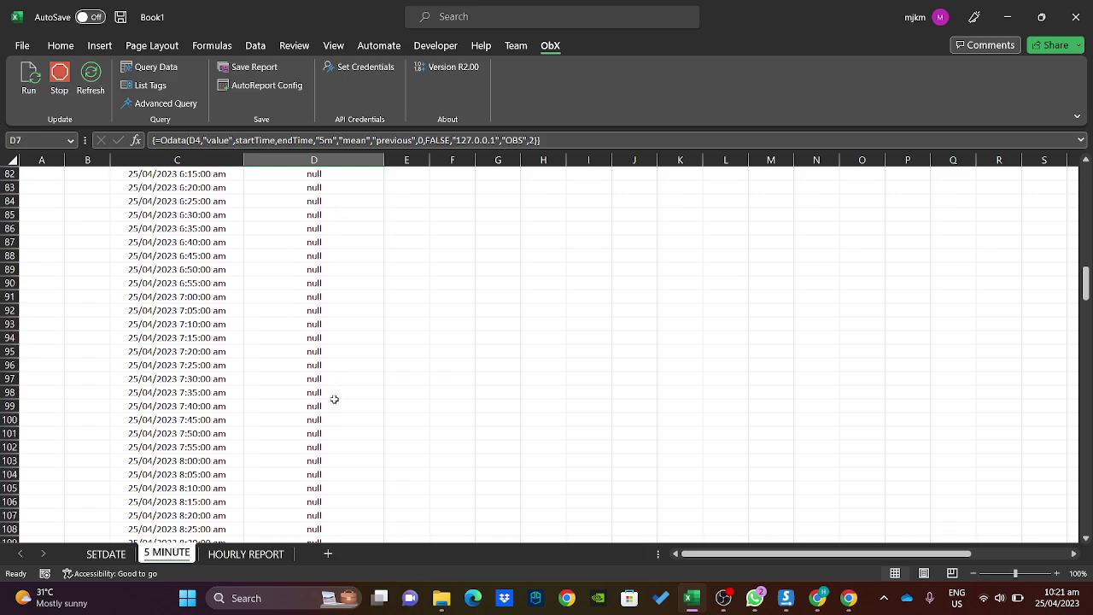
scroll(348, 386, up, 2)
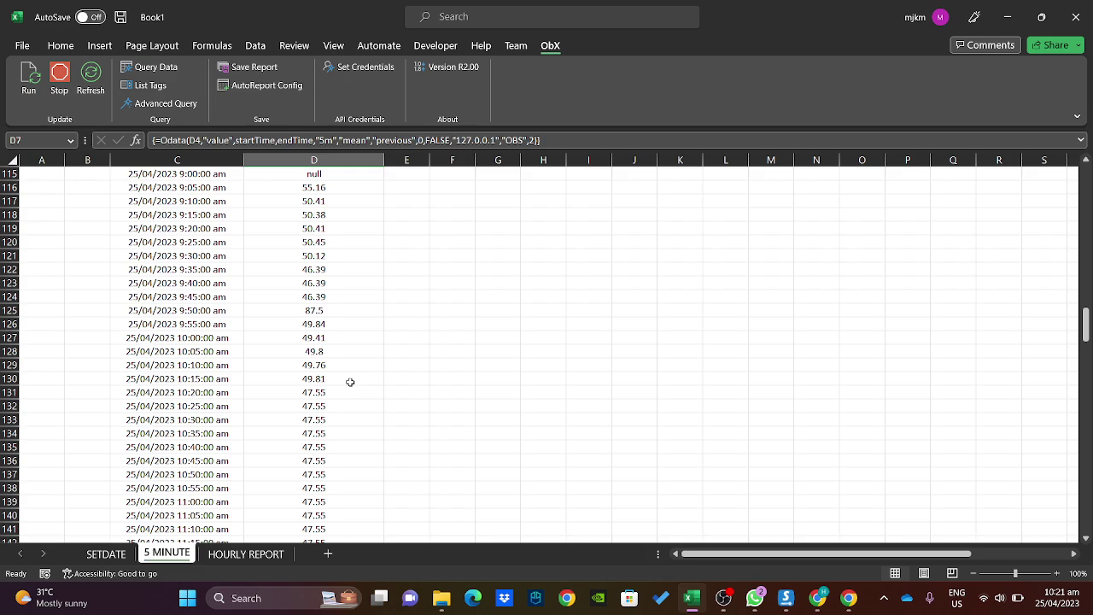
scroll(226, 296, down, 3)
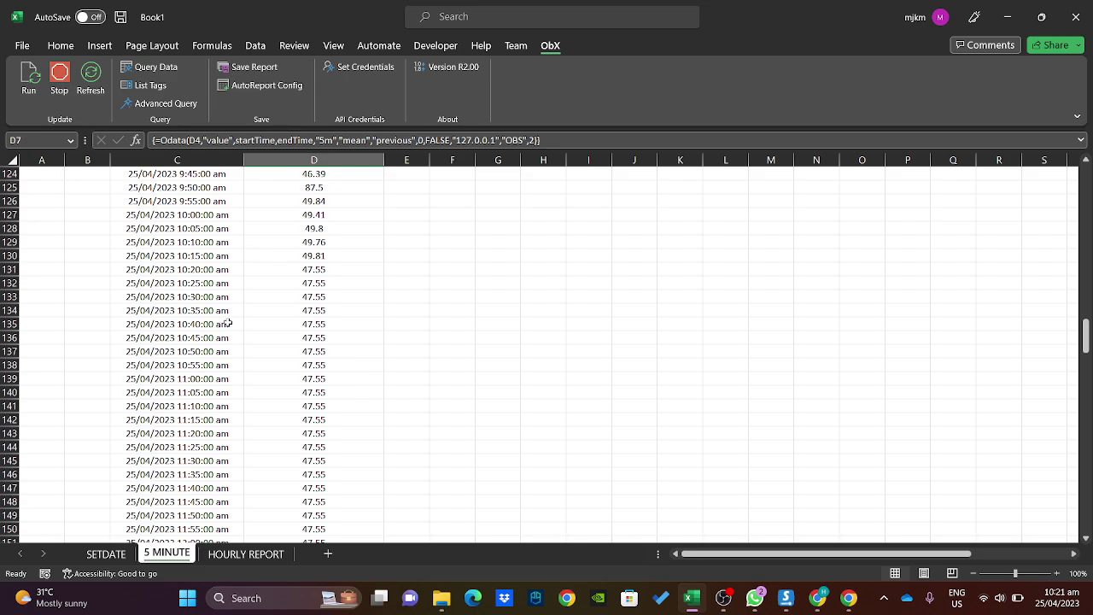
click(217, 270)
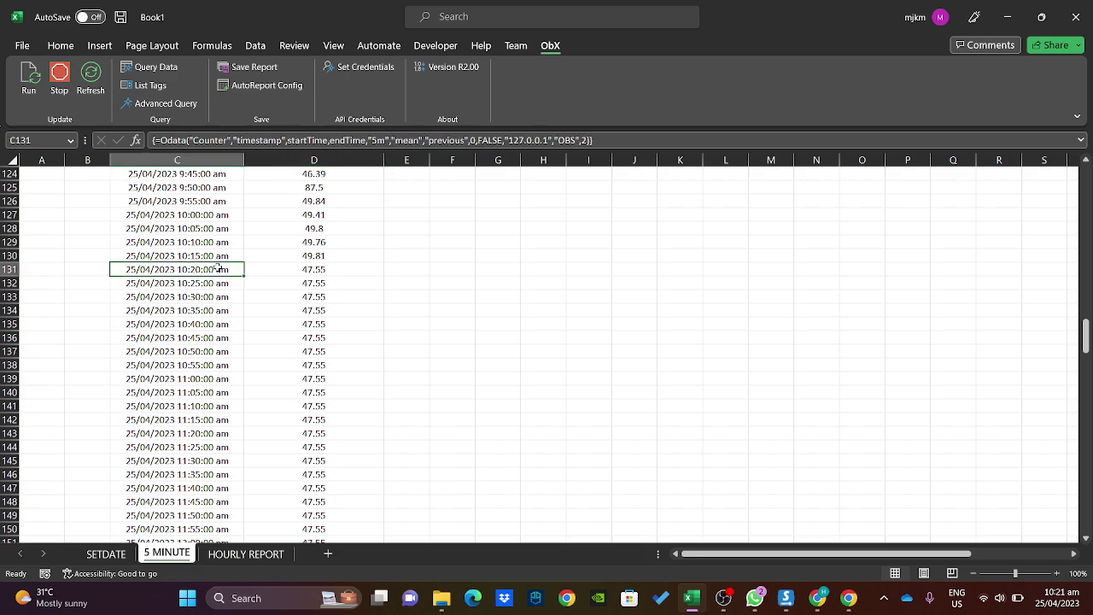
click(305, 269)
click(9, 269)
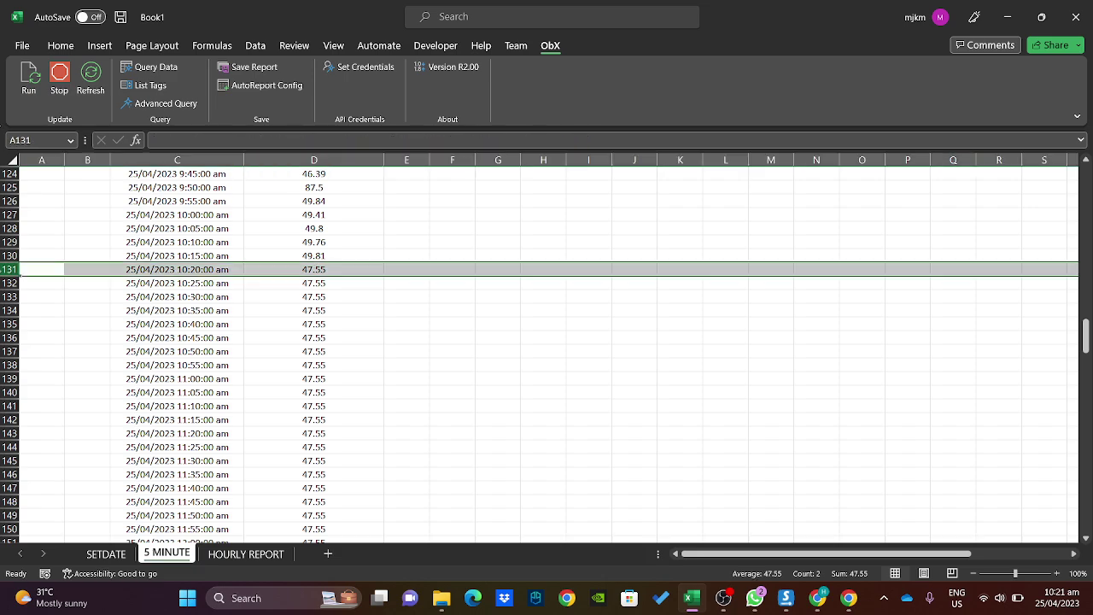
click(281, 285)
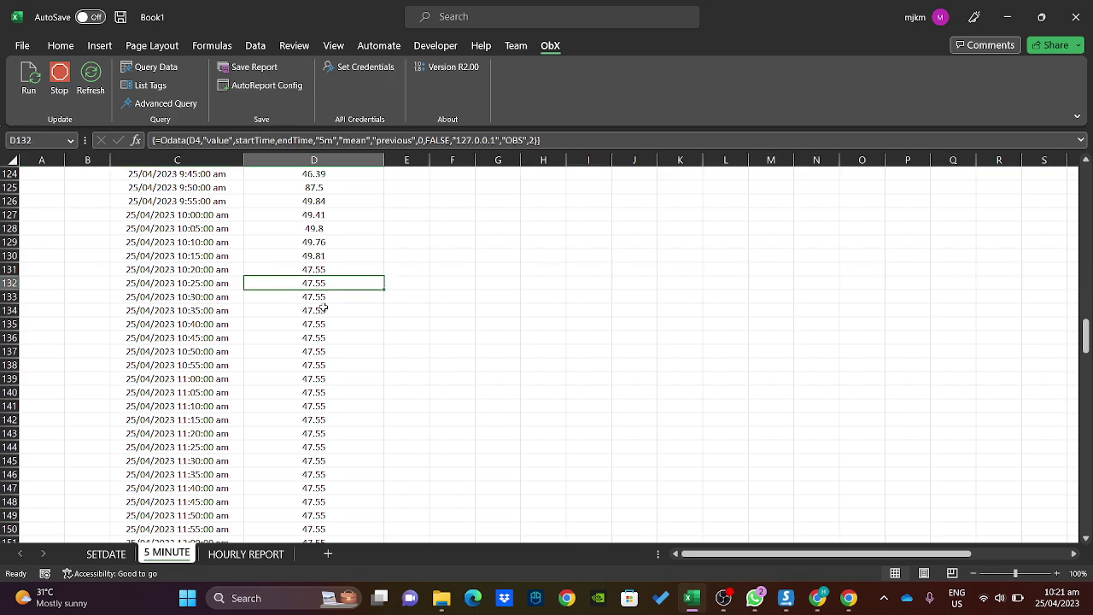
click(10, 283)
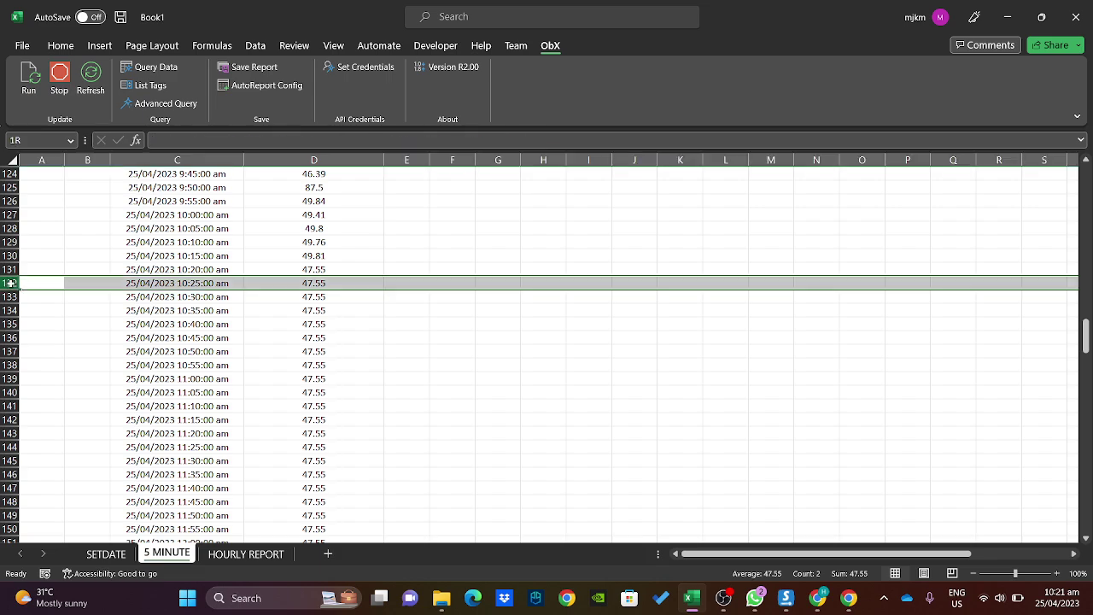
Fill the Counter value array formula in D7:D294 across through column Q on the 5 MINUTE sheet.
scroll(535, 312, up, 7)
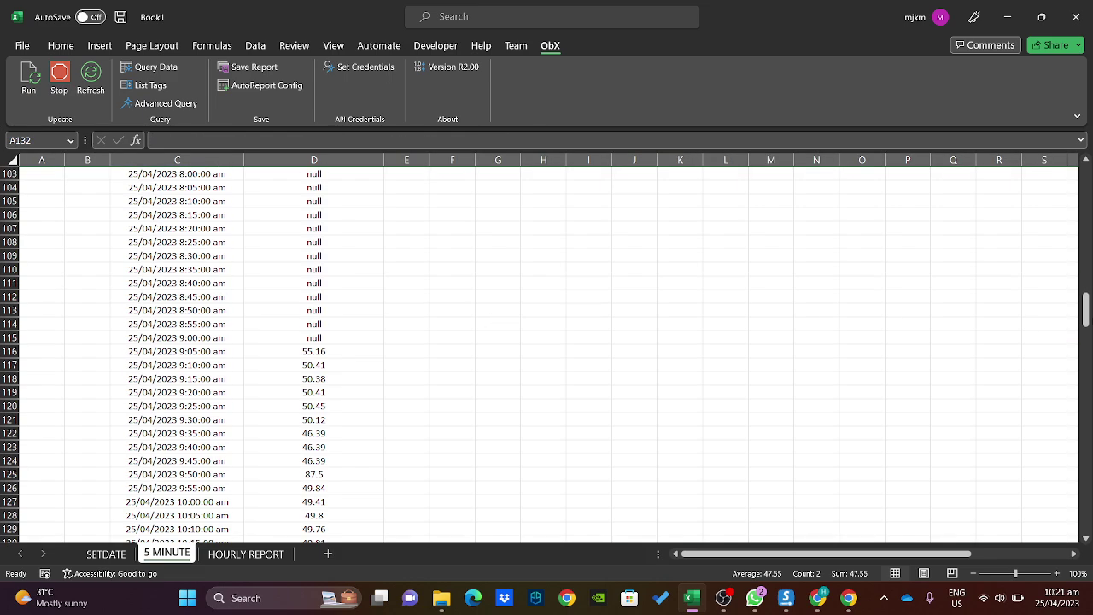
drag(1085, 309, 1085, 175)
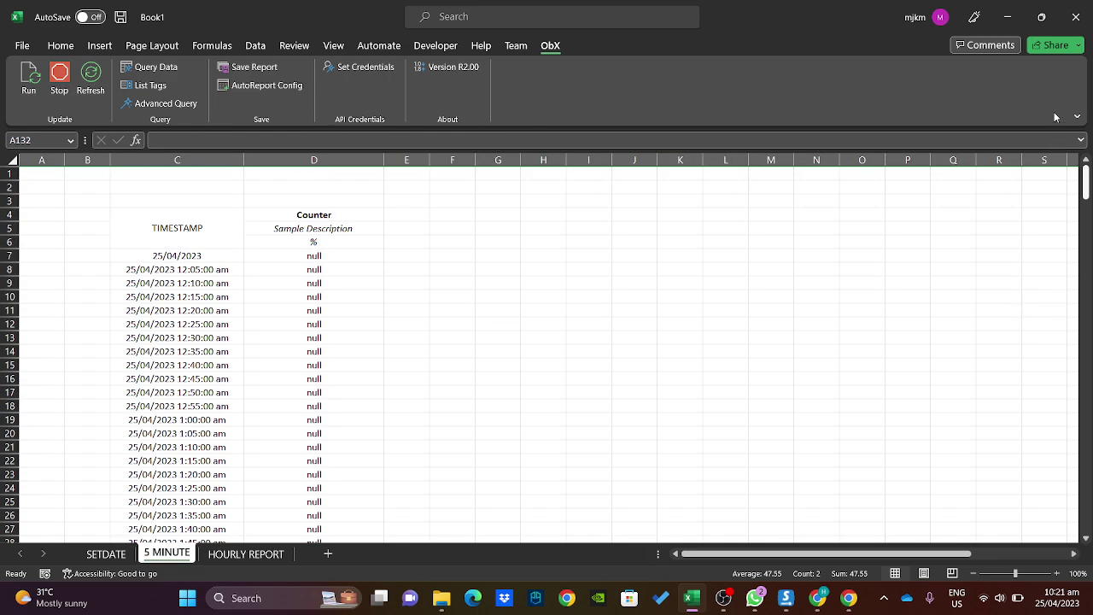
click(334, 259)
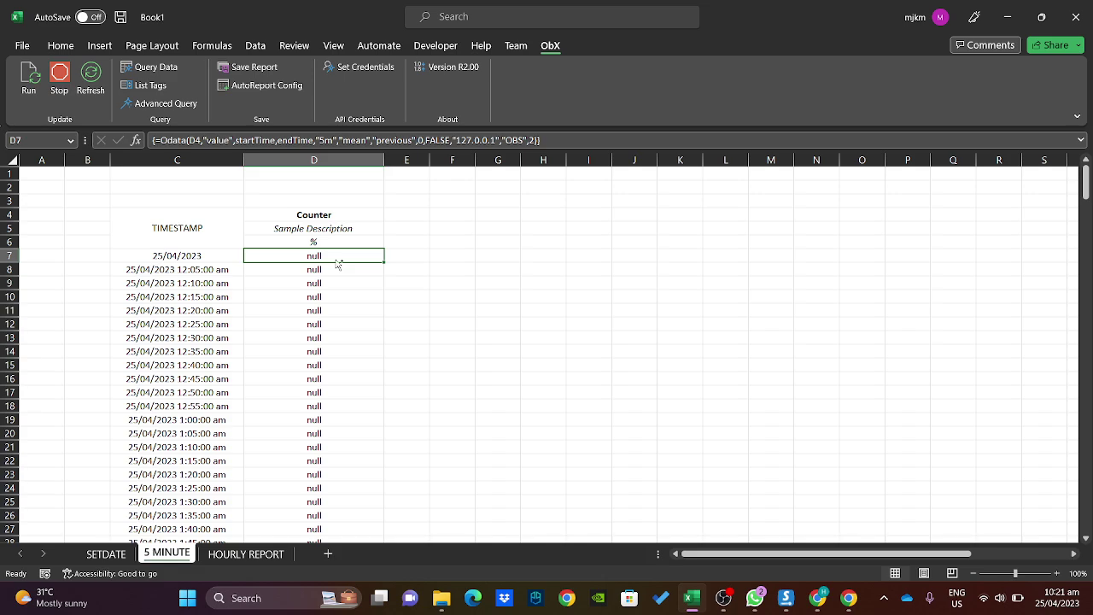
key(ctrl+shift+Down)
scroll(485, 411, down, 1)
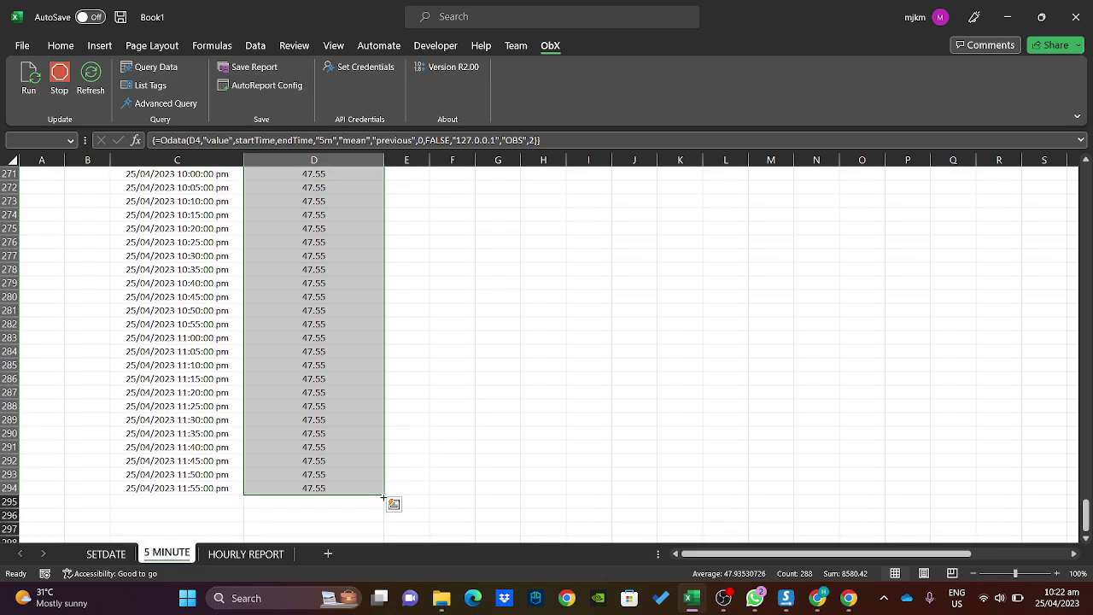
drag(383, 498, 981, 496)
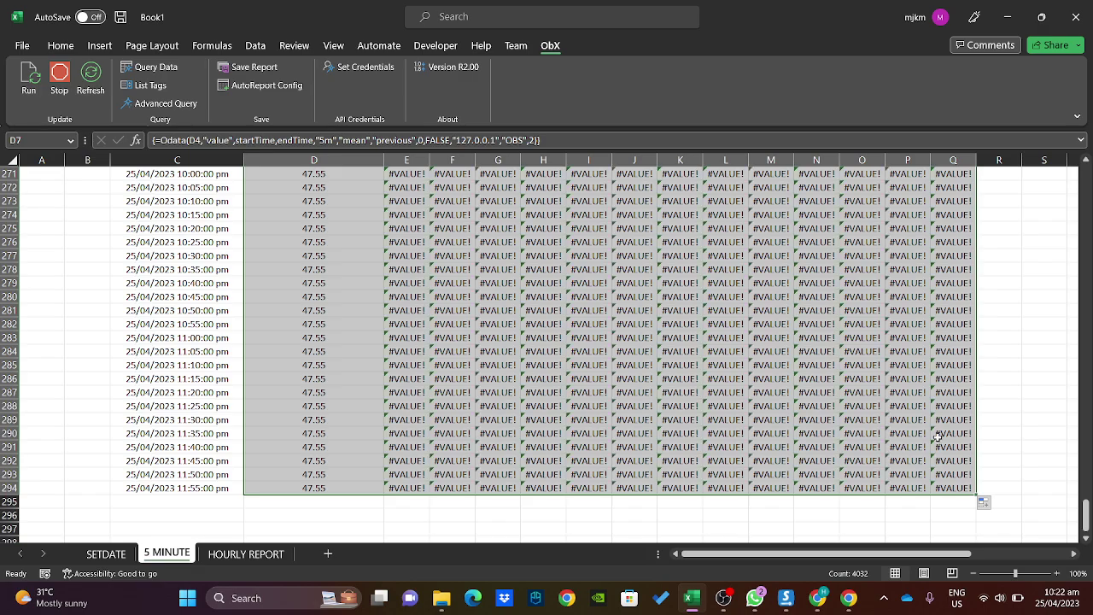
scroll(1086, 525, up, 1)
drag(1087, 518, 1086, 170)
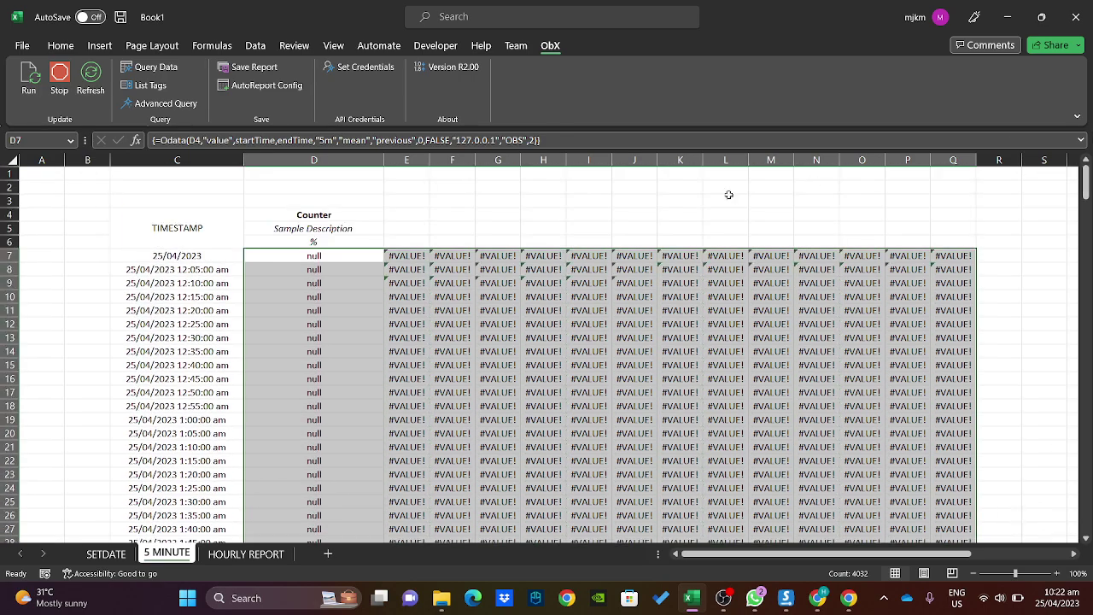
Examine the array formula in E7 and the header tag cell E4 that it references.
click(543, 200)
click(405, 258)
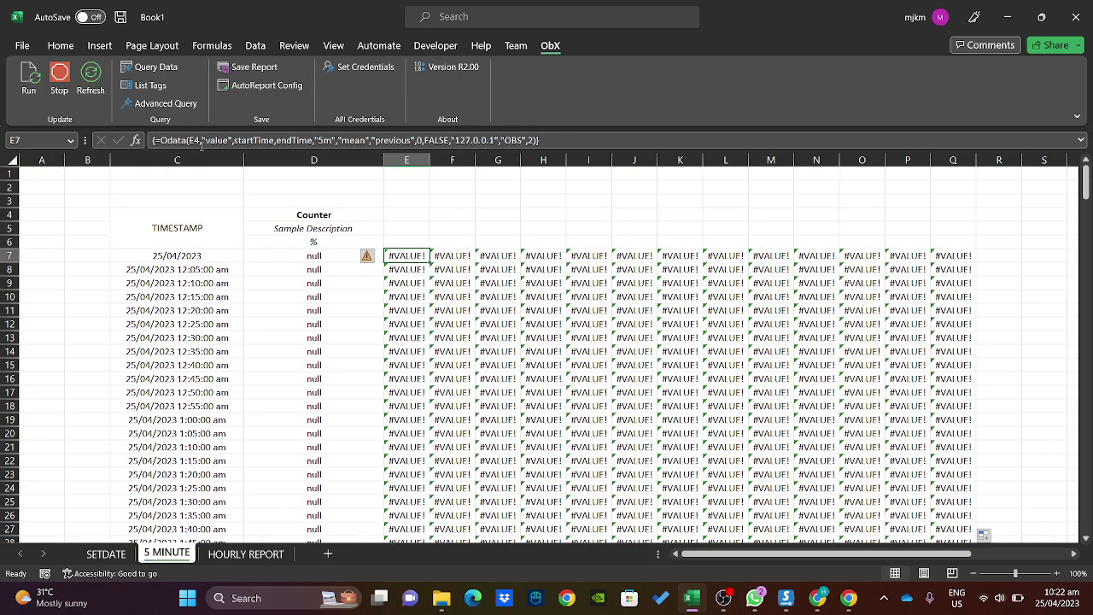
click(408, 212)
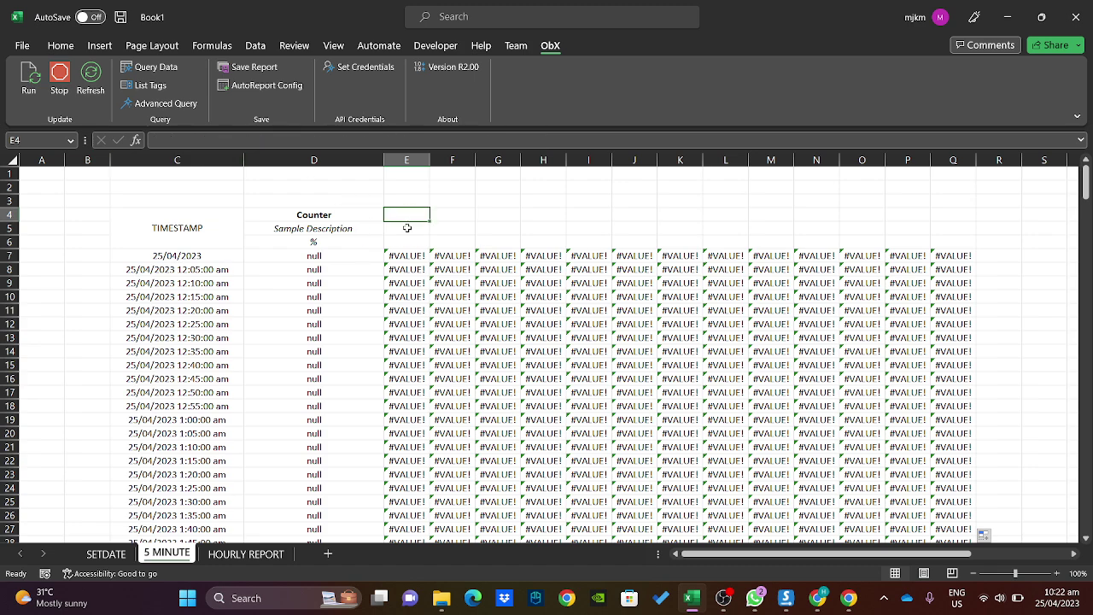
click(410, 259)
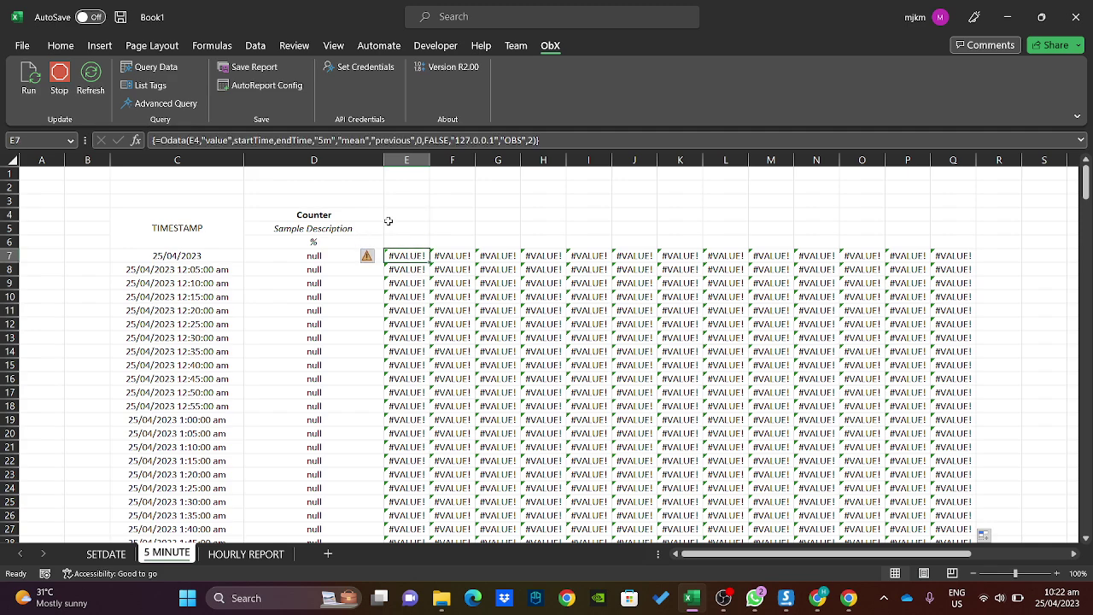
click(403, 215)
Browse the available tag names from the ObX query generator, including Random and Sawtooth, without generating a query.
click(149, 69)
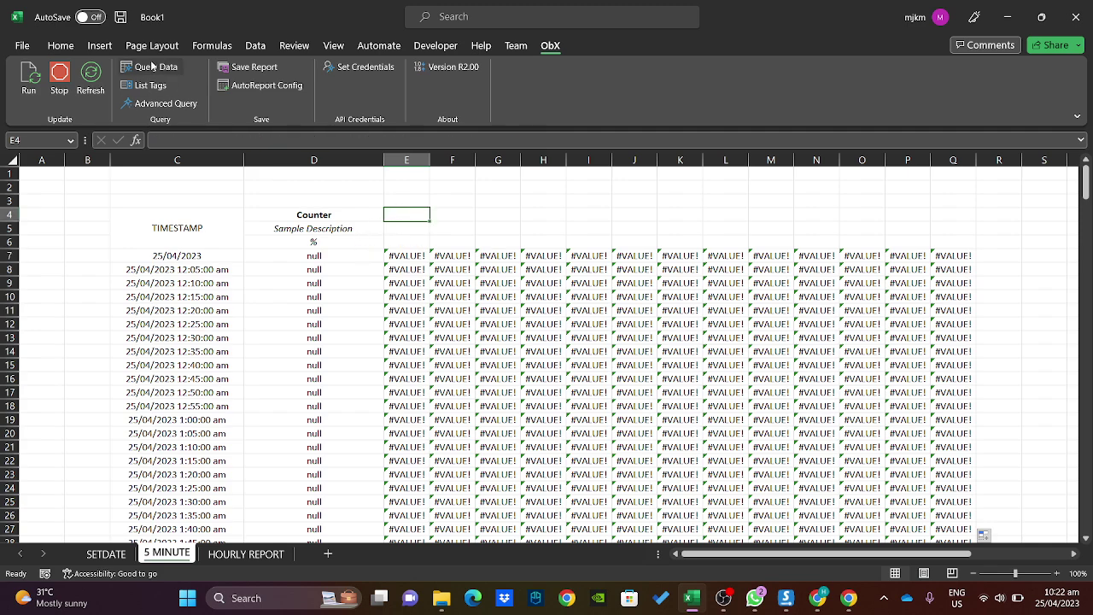
drag(509, 119, 672, 182)
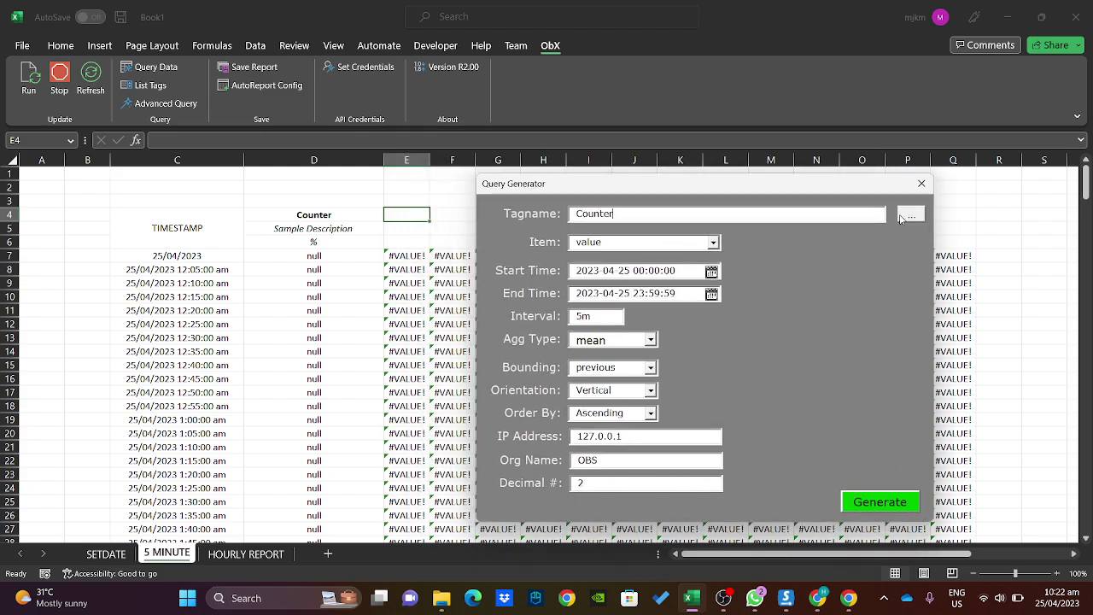
click(910, 214)
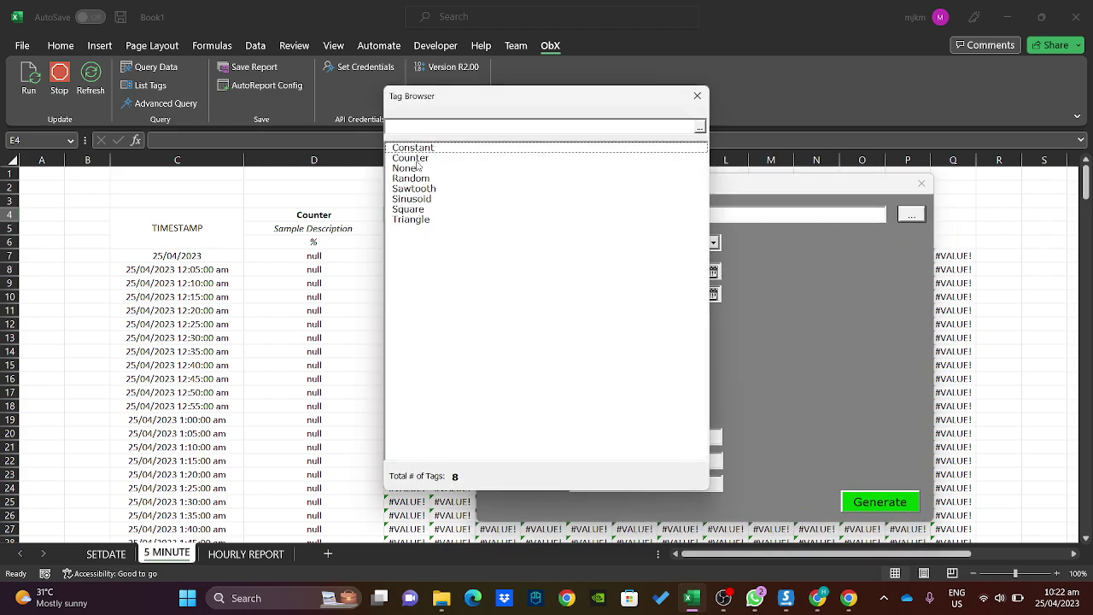
click(420, 181)
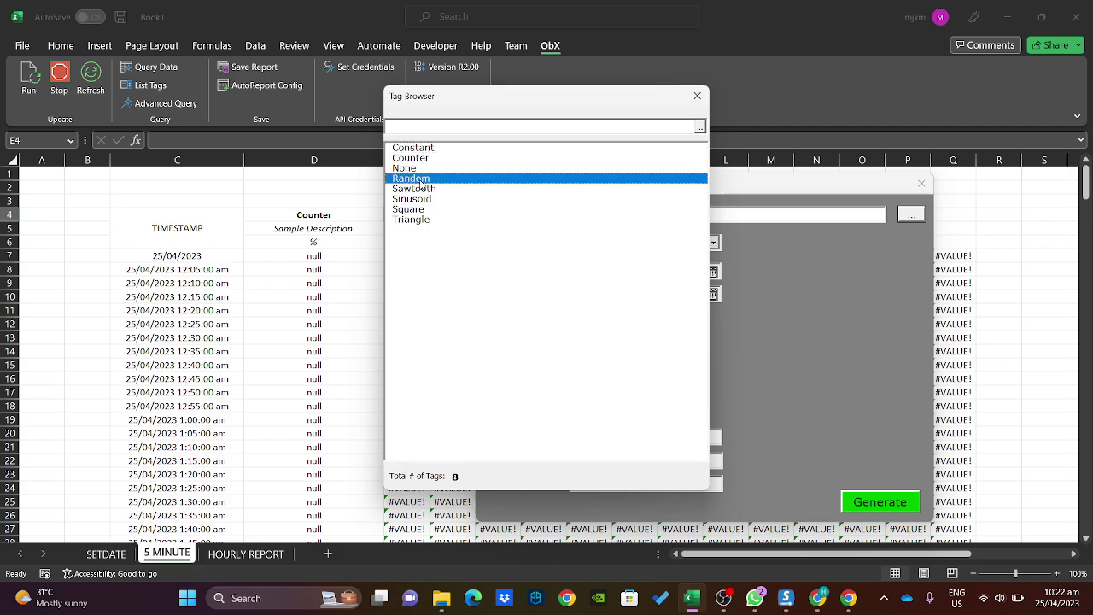
click(422, 190)
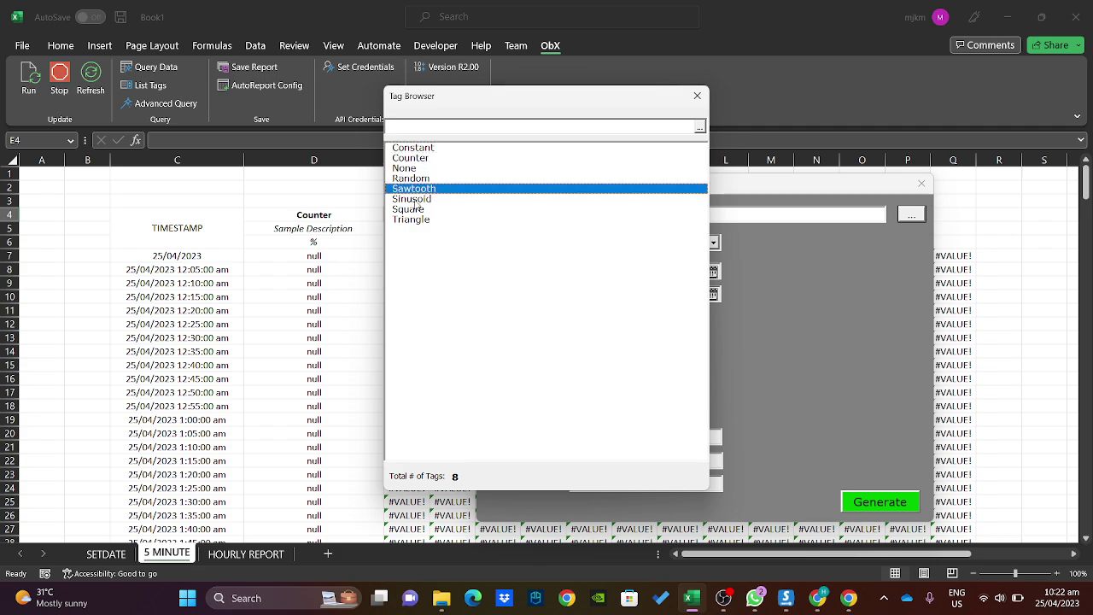
click(697, 96)
click(921, 182)
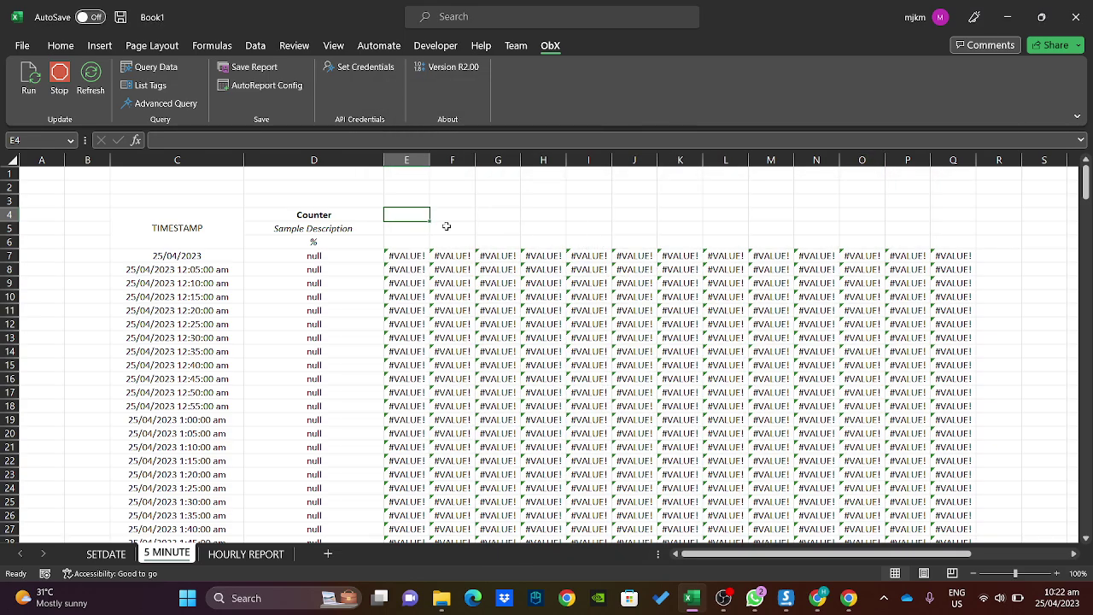
Begin the tag name in E4 with R and apply bold formatting to the header range D4:Q4.
text(R)
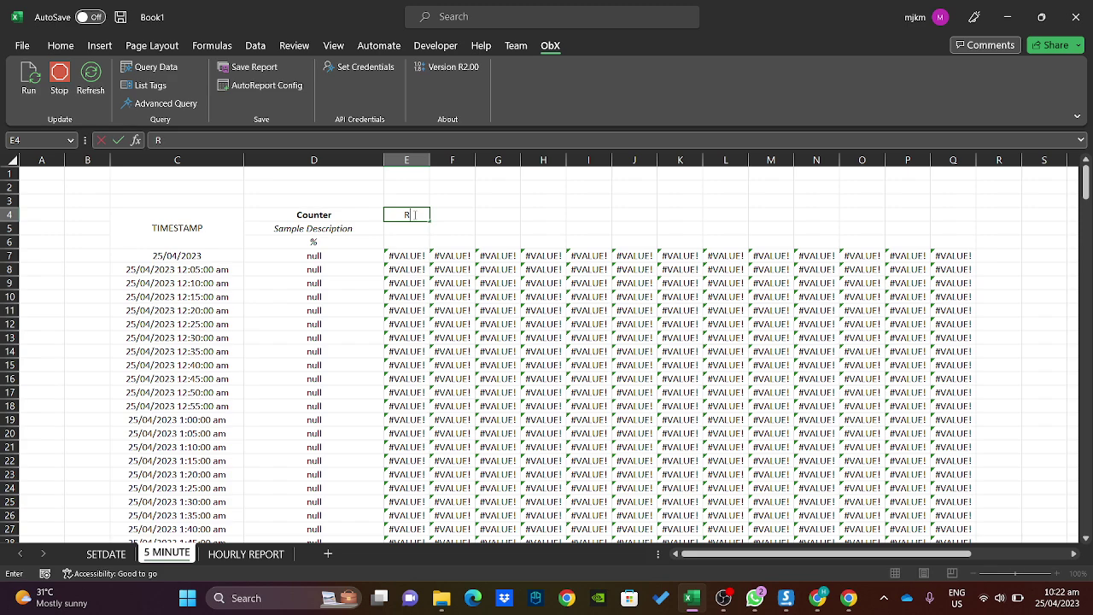
click(470, 218)
click(316, 220)
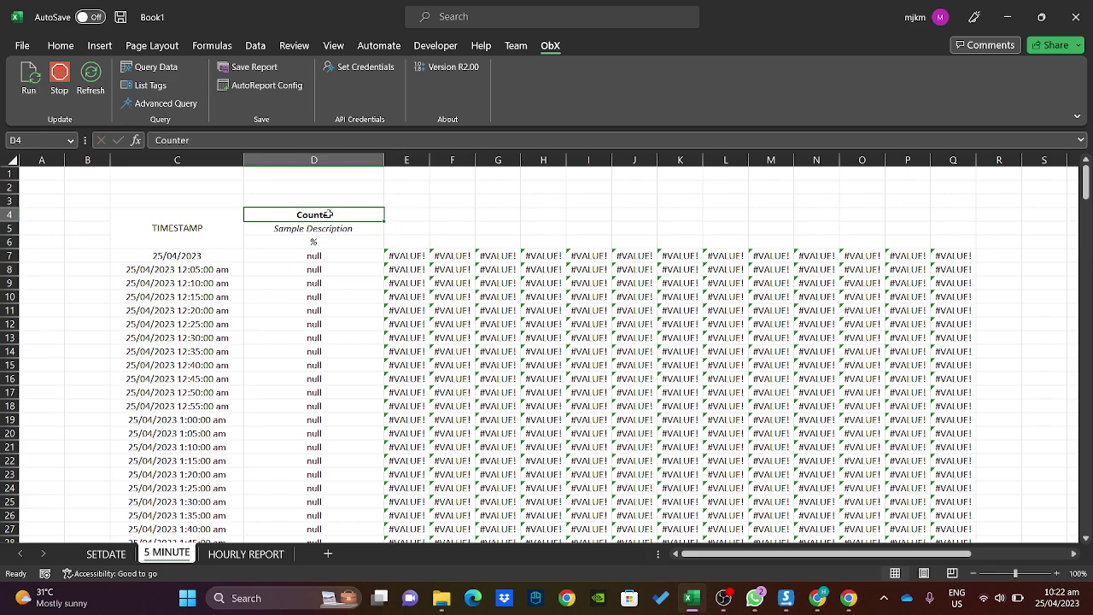
shift+click(947, 213)
key(ctrl+b)
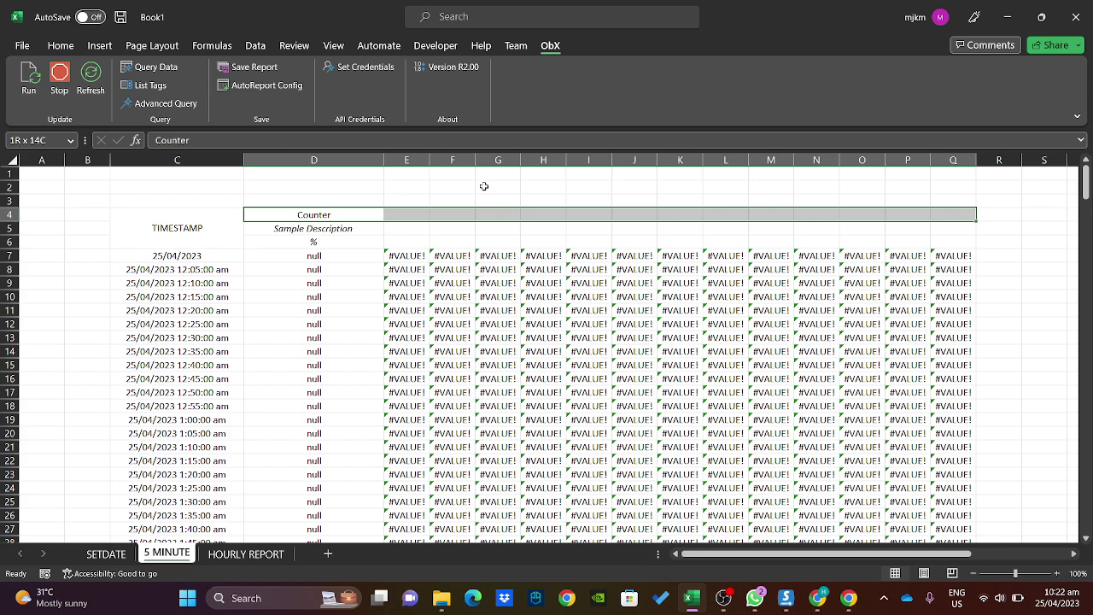
click(483, 186)
click(405, 212)
text(R)
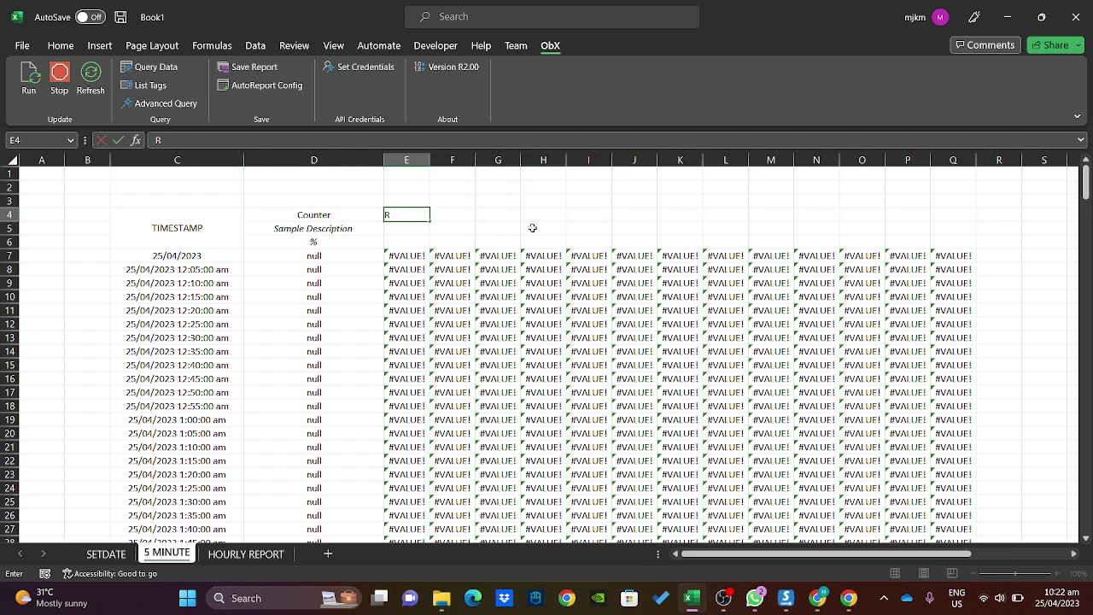
click(539, 231)
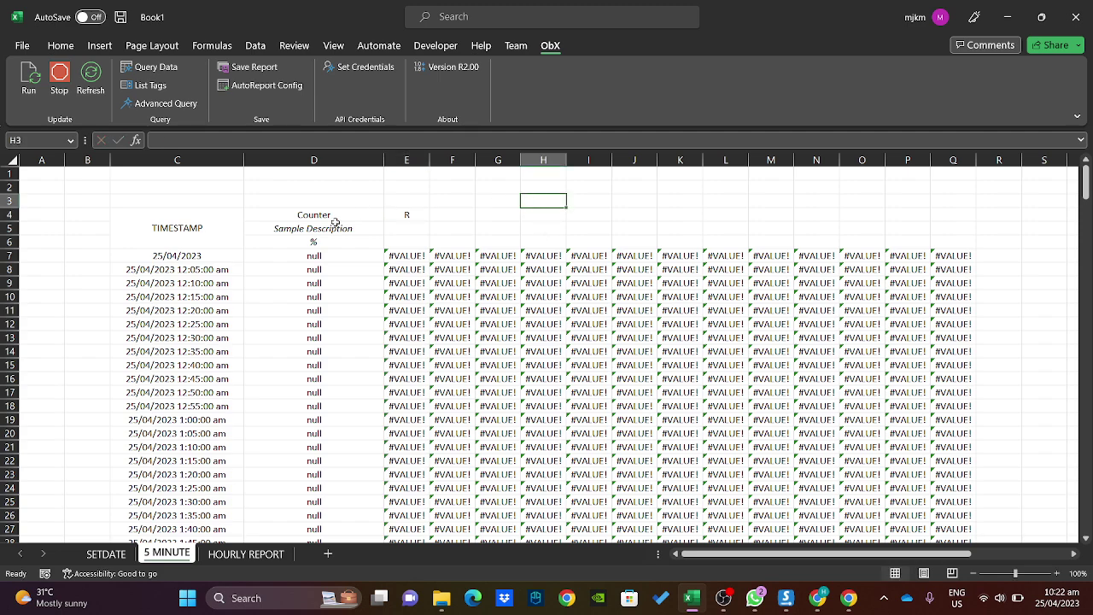
click(316, 216)
shift+click(949, 217)
key(ctrl+b)
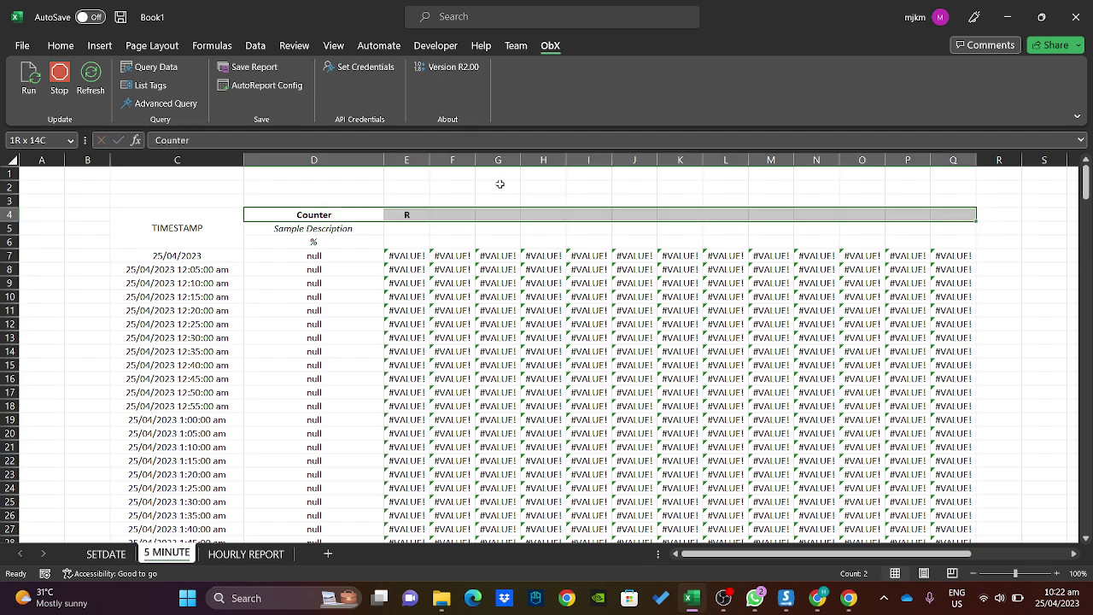
Complete the tag name in E4 as Random and check the queried values down column E.
click(425, 178)
double_click(419, 212)
text(a)
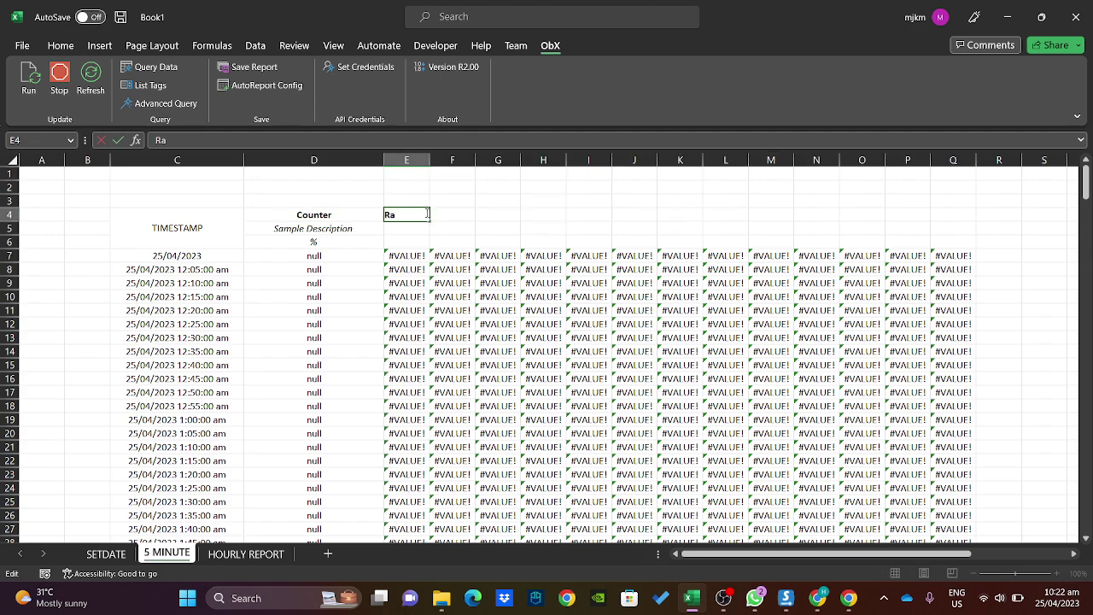
text(ndom)
key(Return)
scroll(410, 325, down, 7)
scroll(410, 325, down, 20)
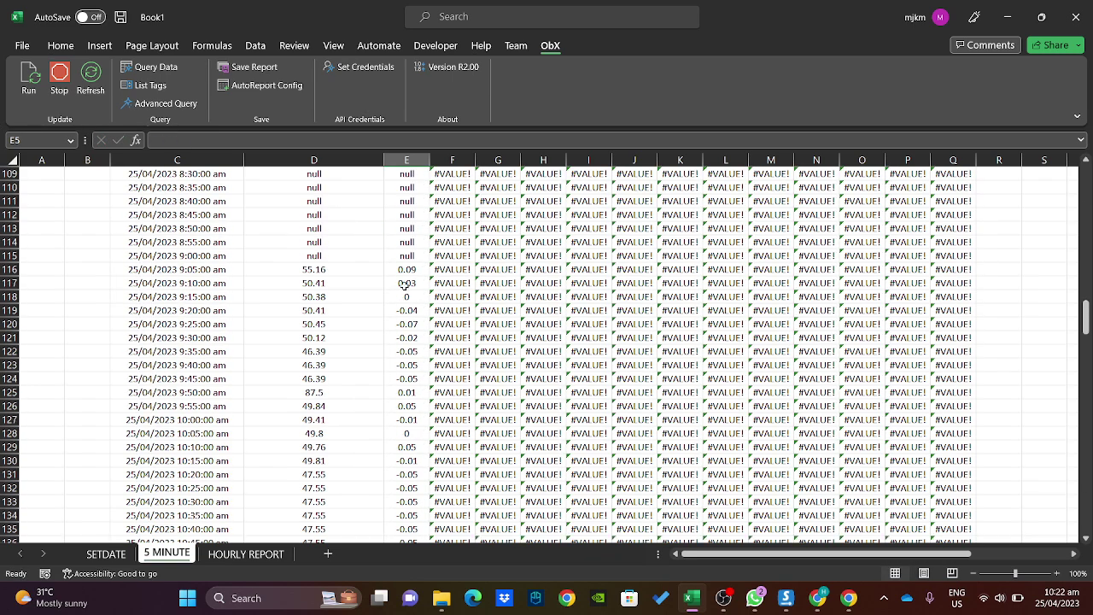
click(408, 269)
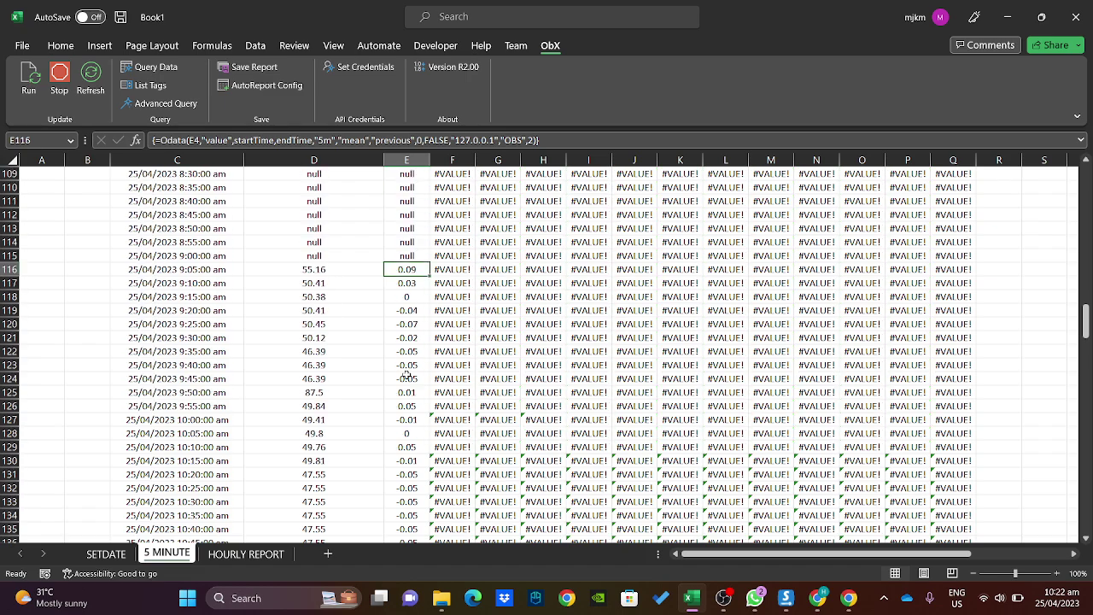
scroll(407, 374, up, 20)
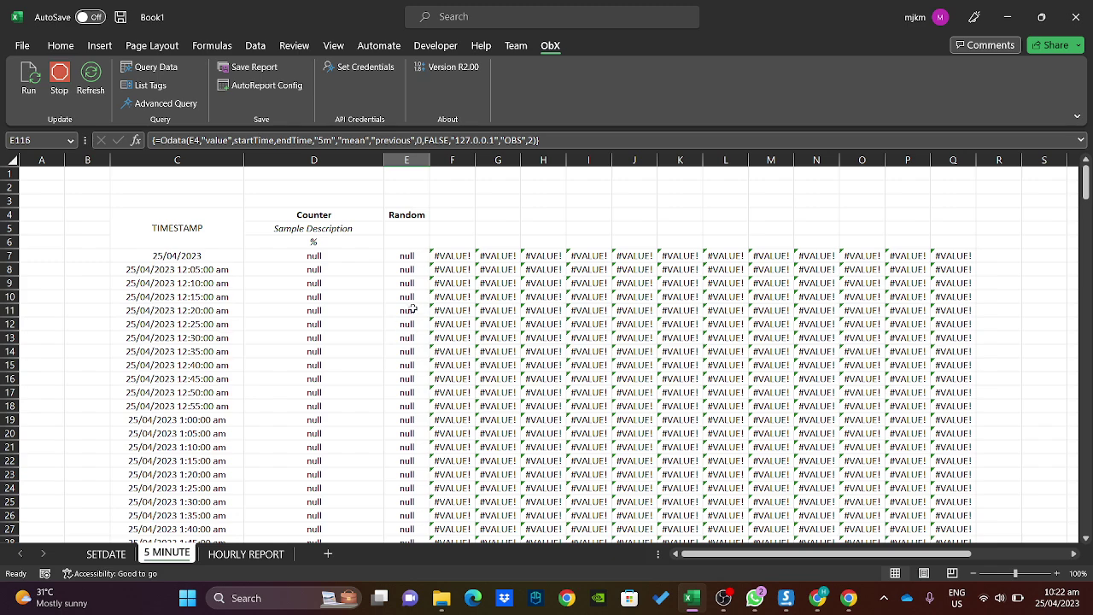
Enter the tag names Sinusoid in F4 and Sawtooth in G4.
click(454, 215)
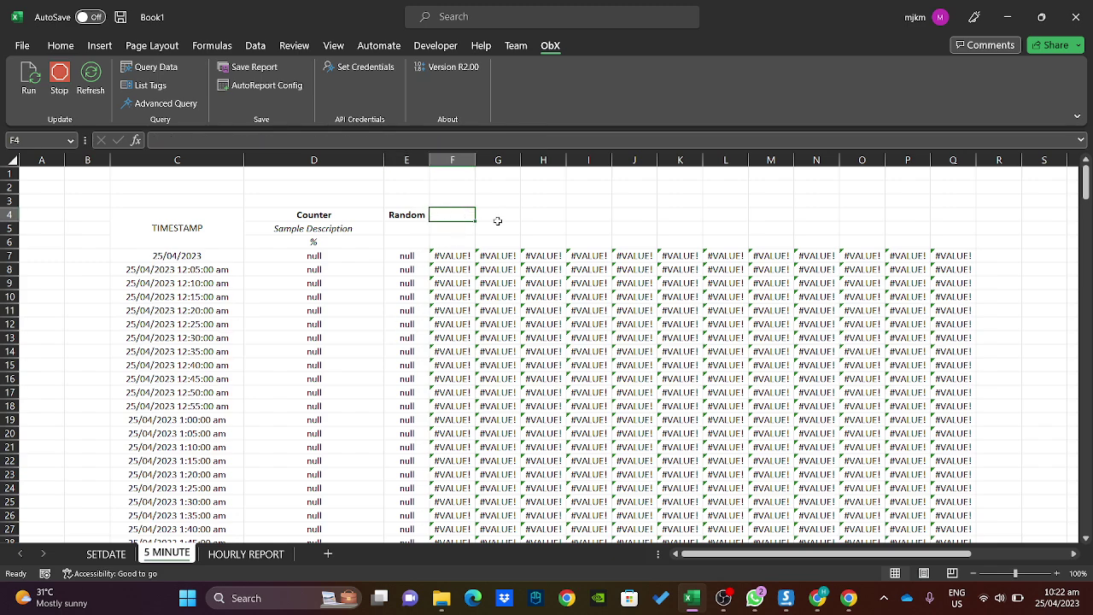
text(Sinusoid)
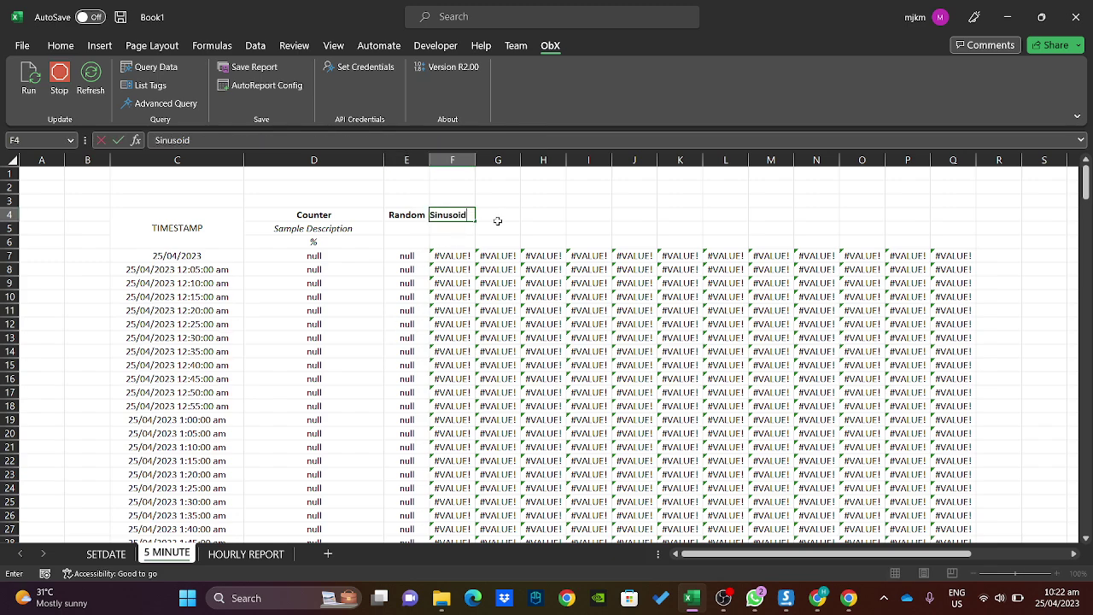
key(Return)
click(497, 216)
text(Sa)
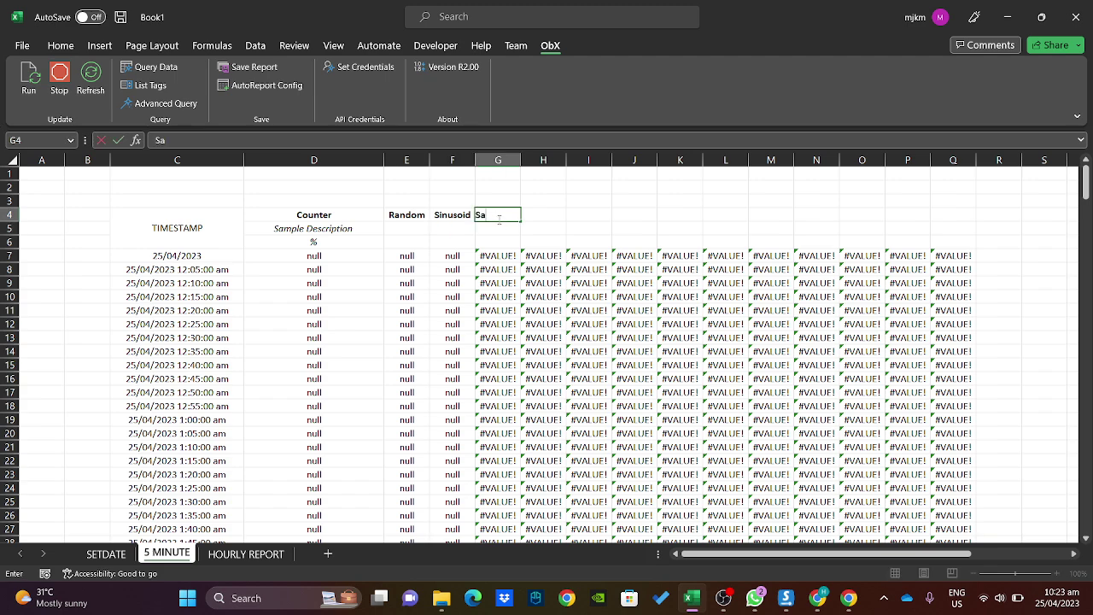
text(wtooth)
key(Return)
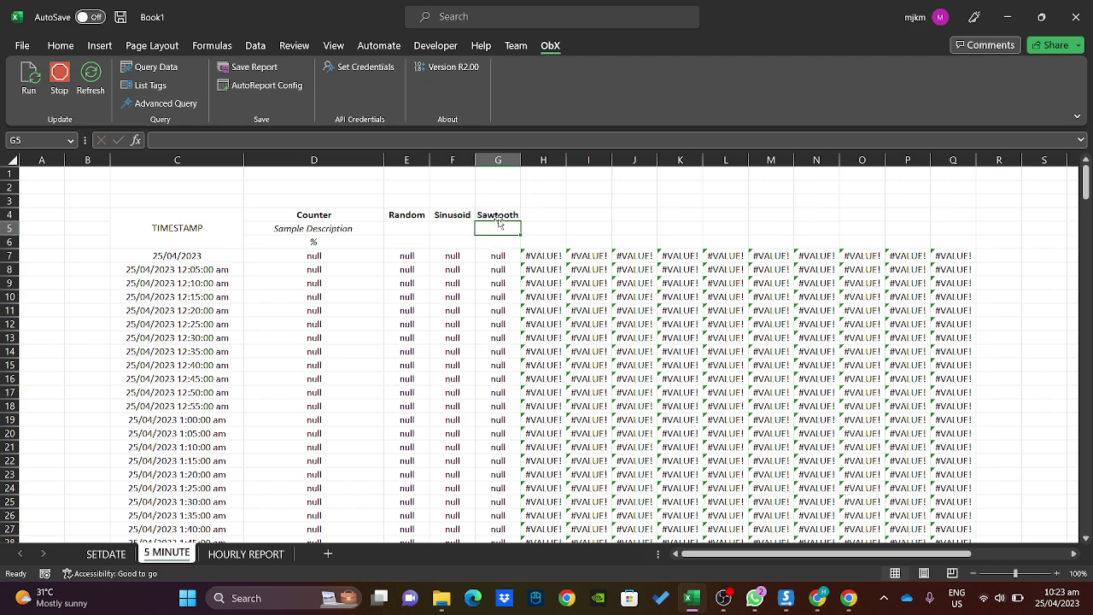
click(543, 217)
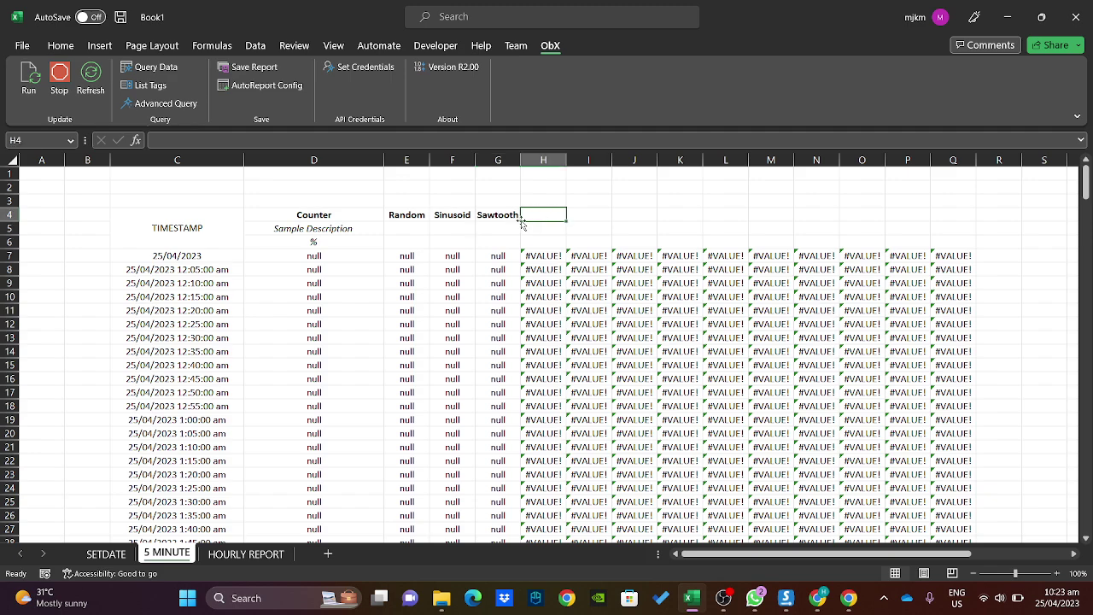
click(156, 67)
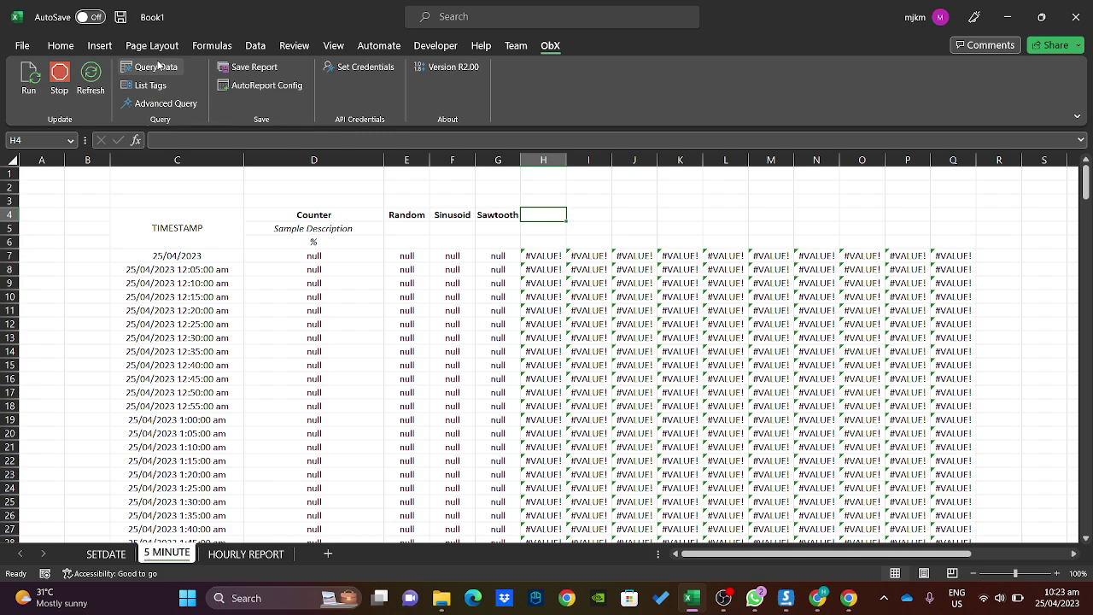
click(763, 123)
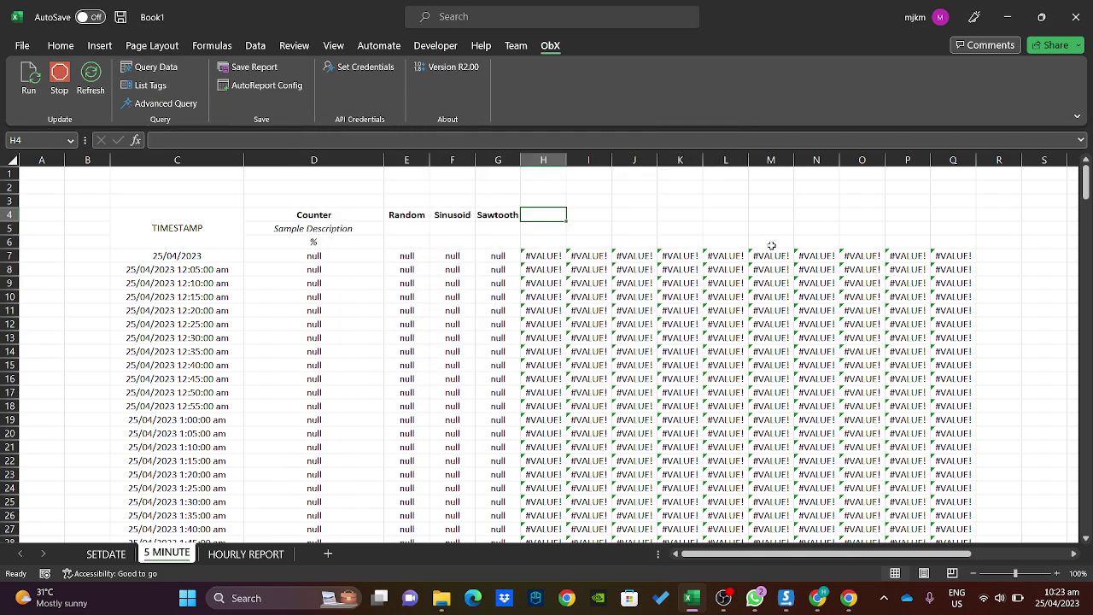
drag(403, 231, 409, 220)
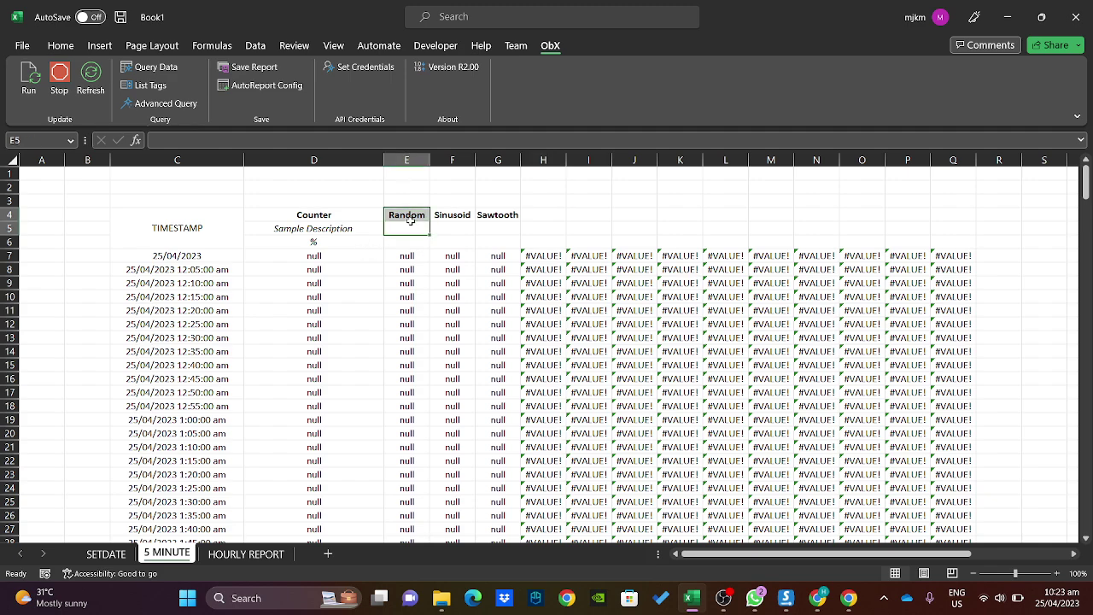
click(451, 196)
click(399, 226)
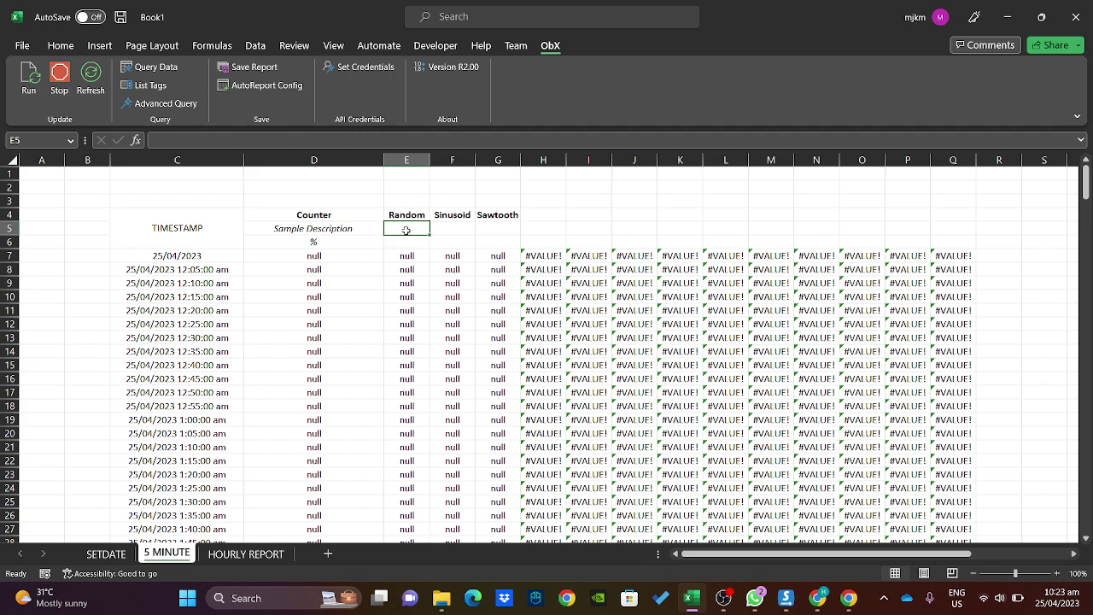
click(416, 242)
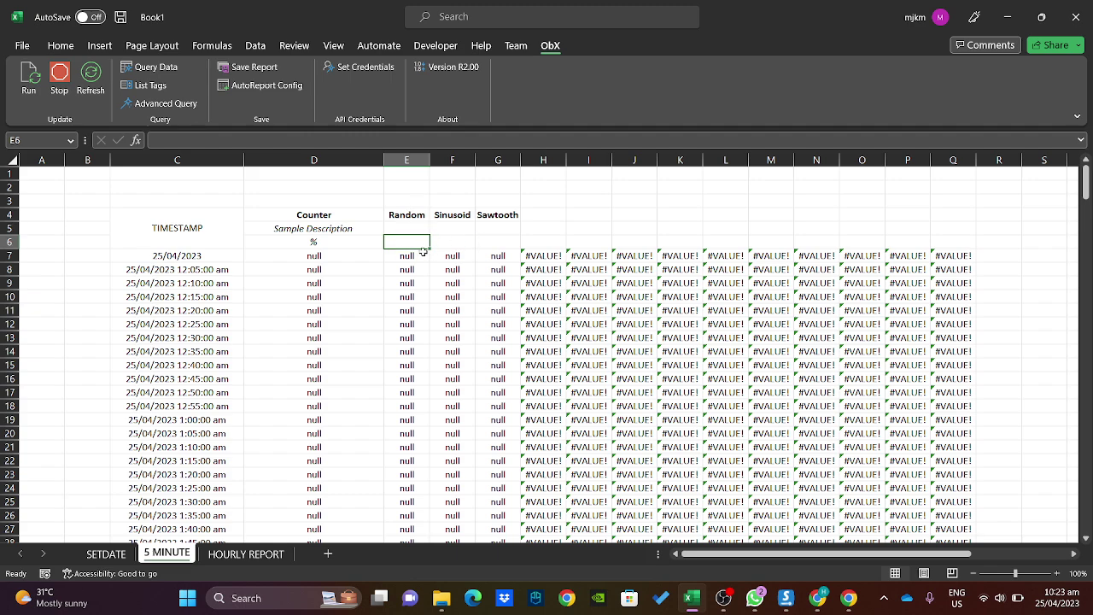
Make the TIMESTAMP header on the 5 MINUTE sheet bold.
click(194, 237)
key(ctrl+b)
click(322, 198)
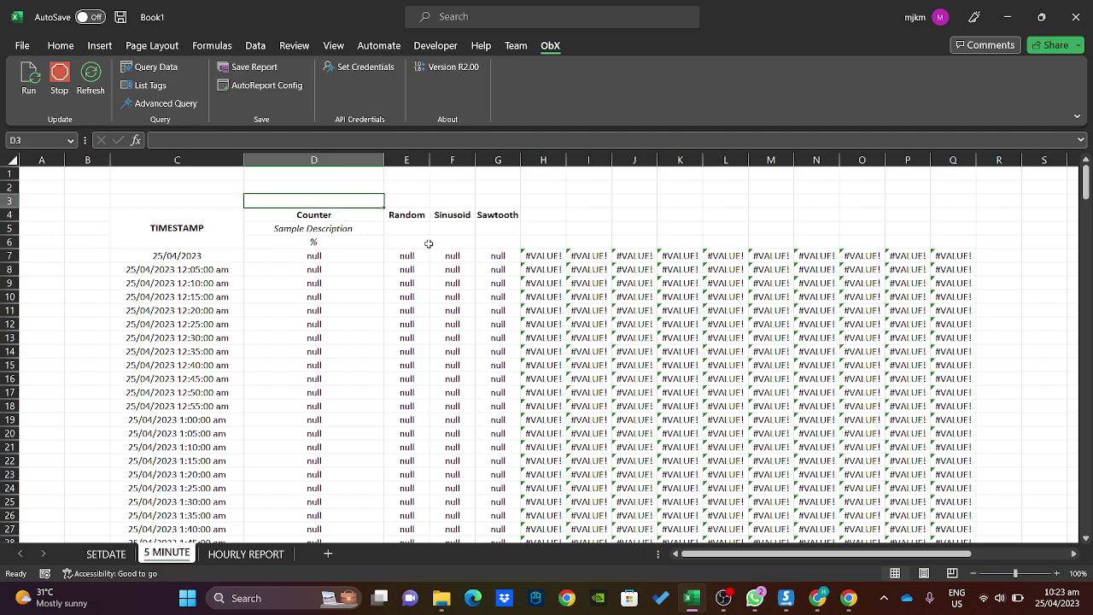
click(416, 245)
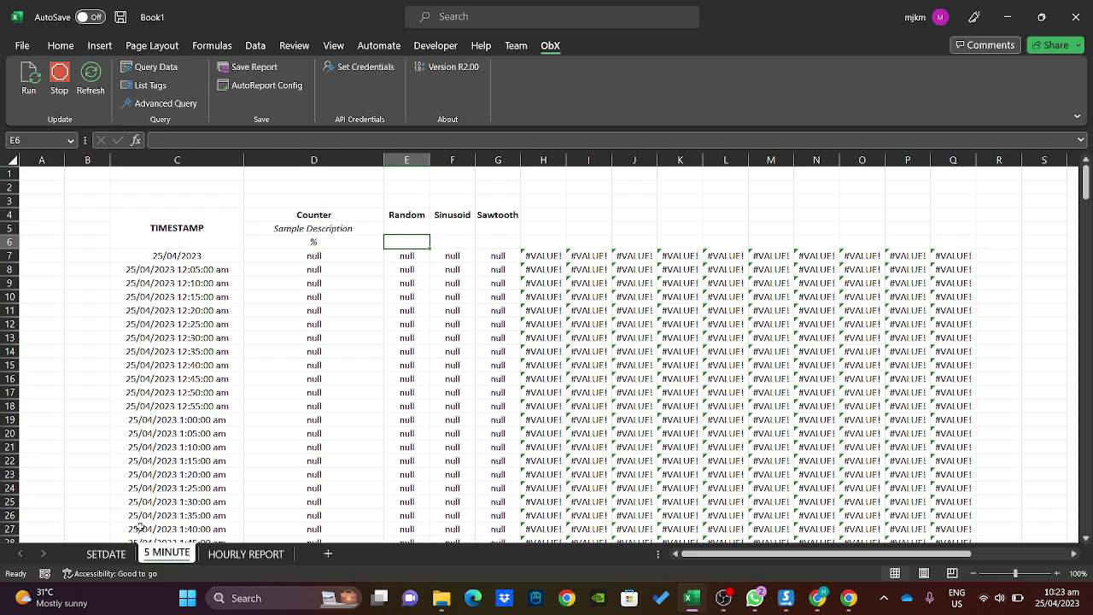
Set the StartTime on the SETDATE sheet to 25/04/2023 9:30:00 am.
click(106, 555)
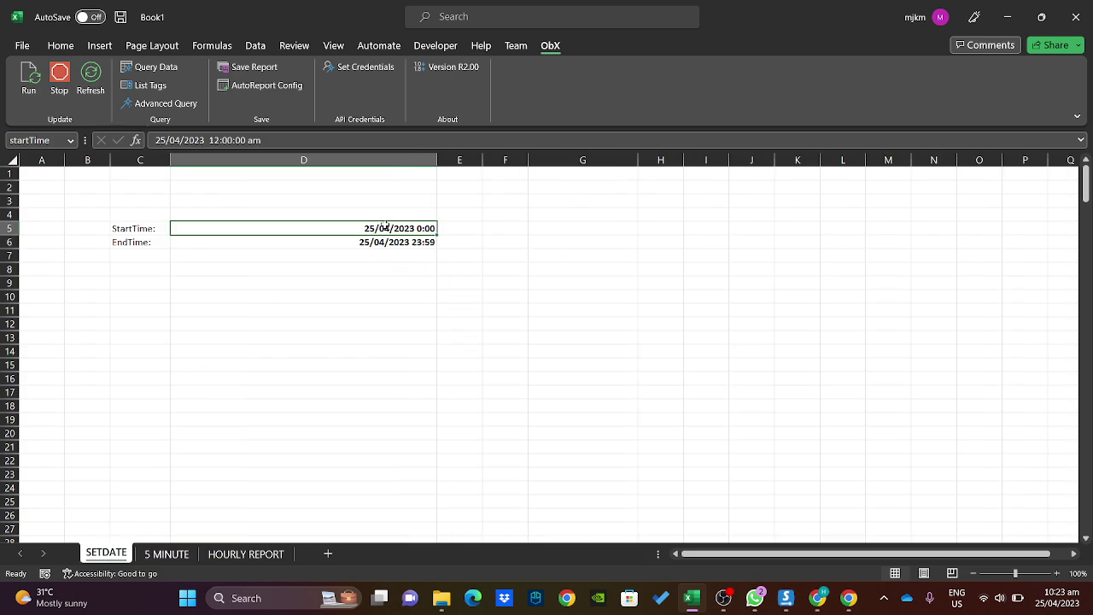
click(221, 140)
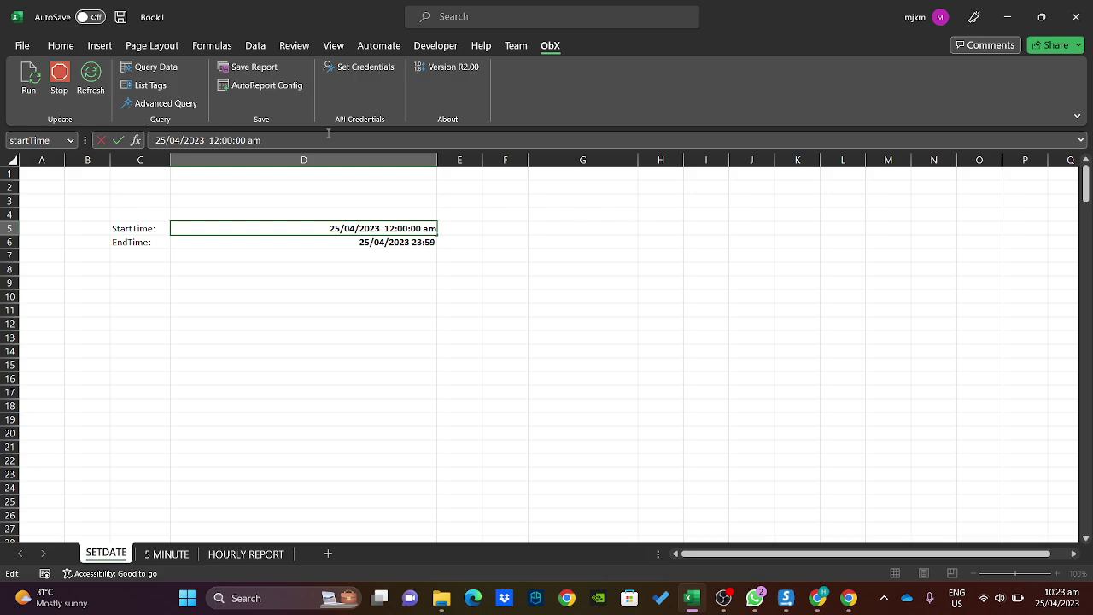
key(BackSpace)
key(BackSpace)
text(9)
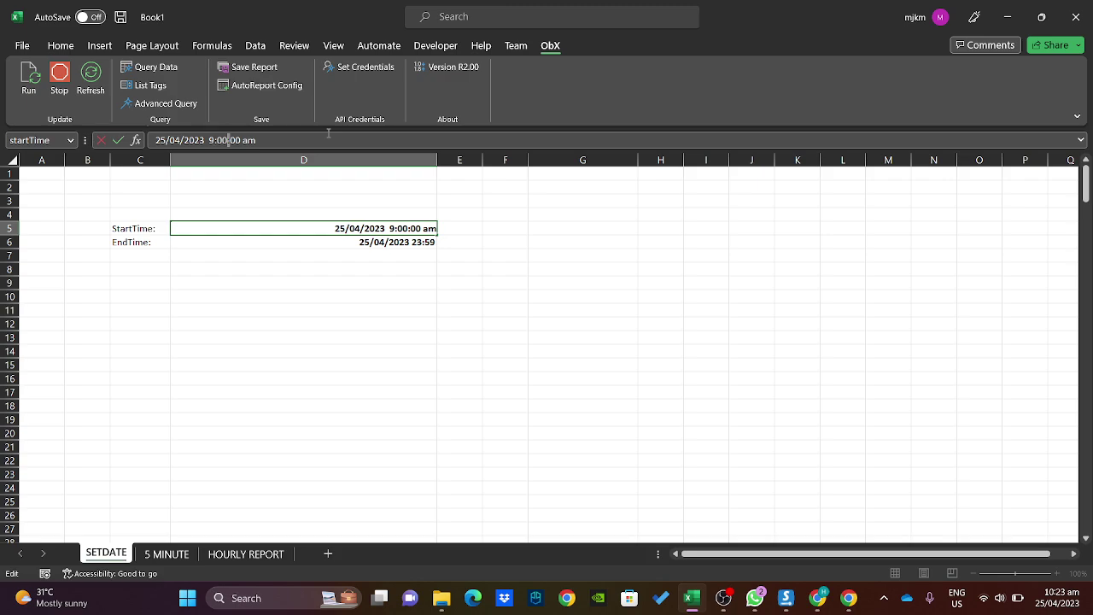
key(BackSpace)
key(BackSpace)
key(BackSpace)
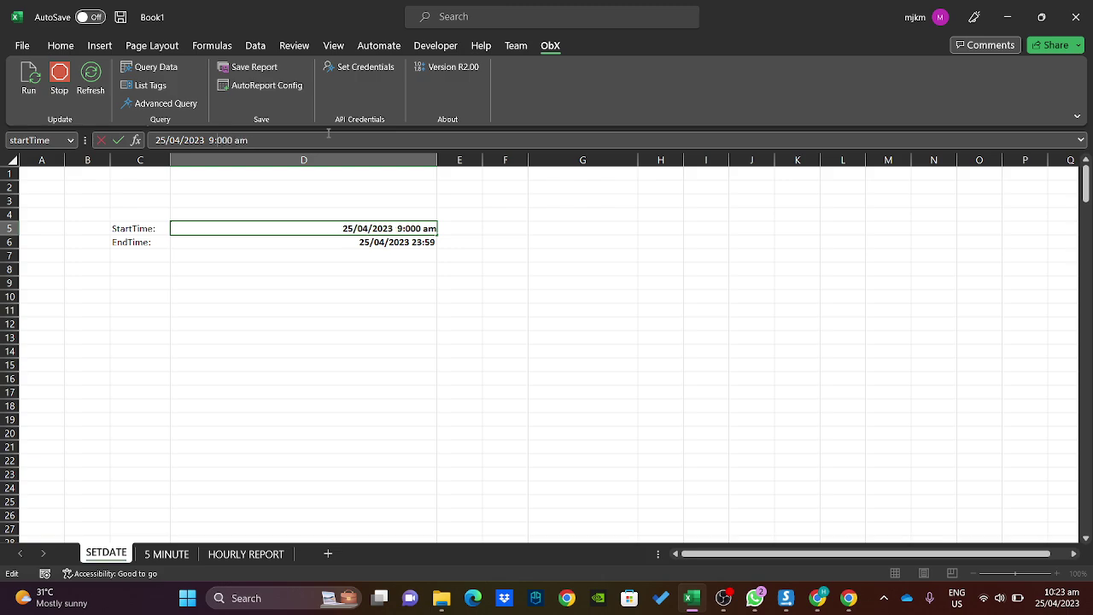
text(30:)
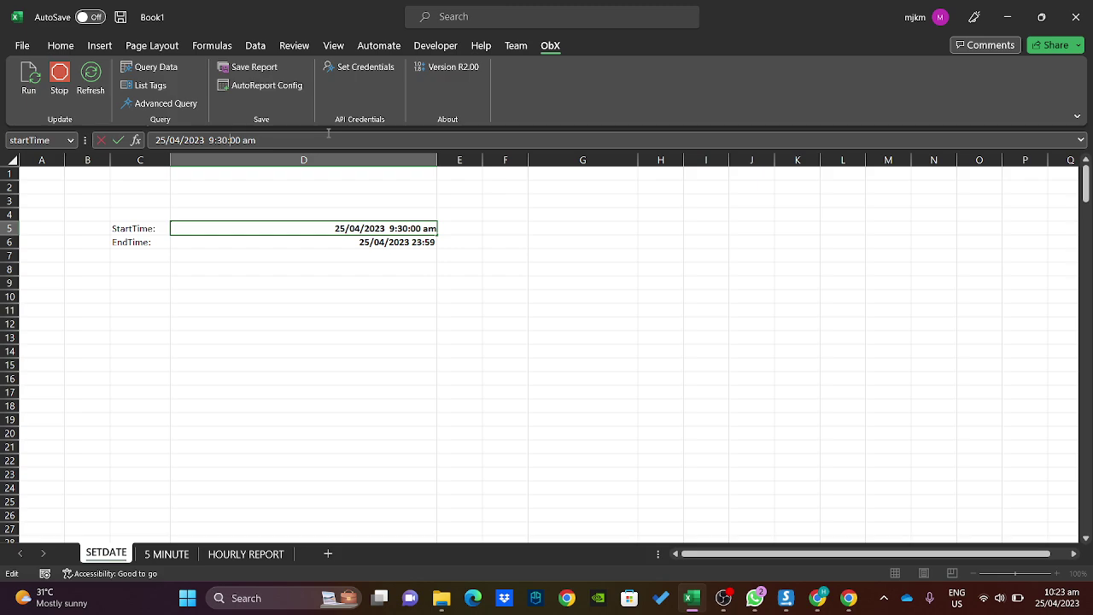
key(Return)
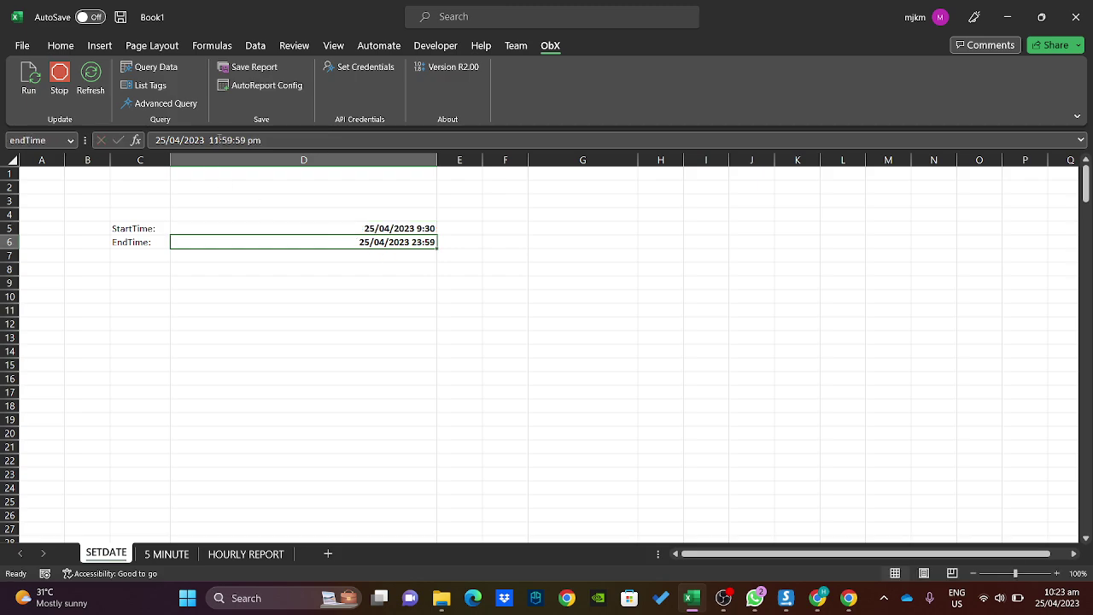
Set the EndTime on the SETDATE sheet to 25/04/2023 10:30:00 am.
click(220, 140)
key(BackSpace)
key(BackSpace)
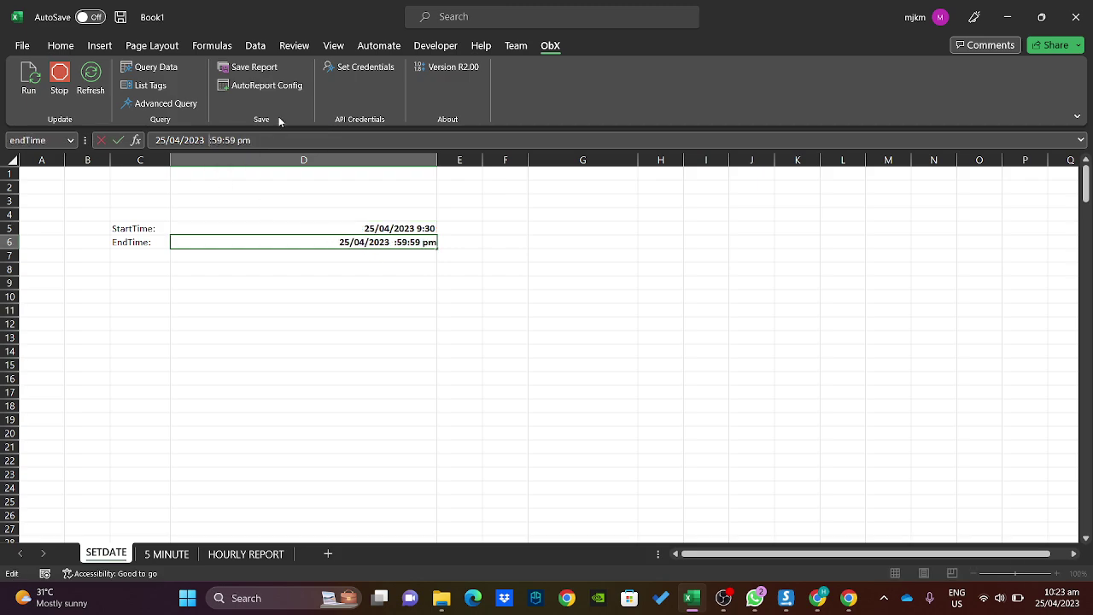
text(10)
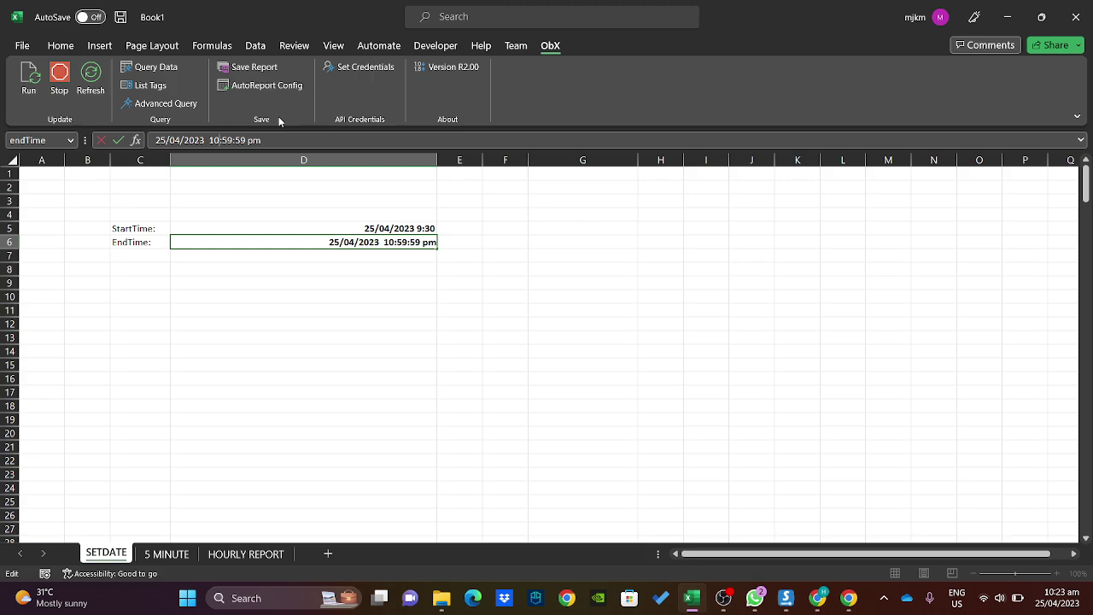
key(BackSpace)
key(BackSpace)
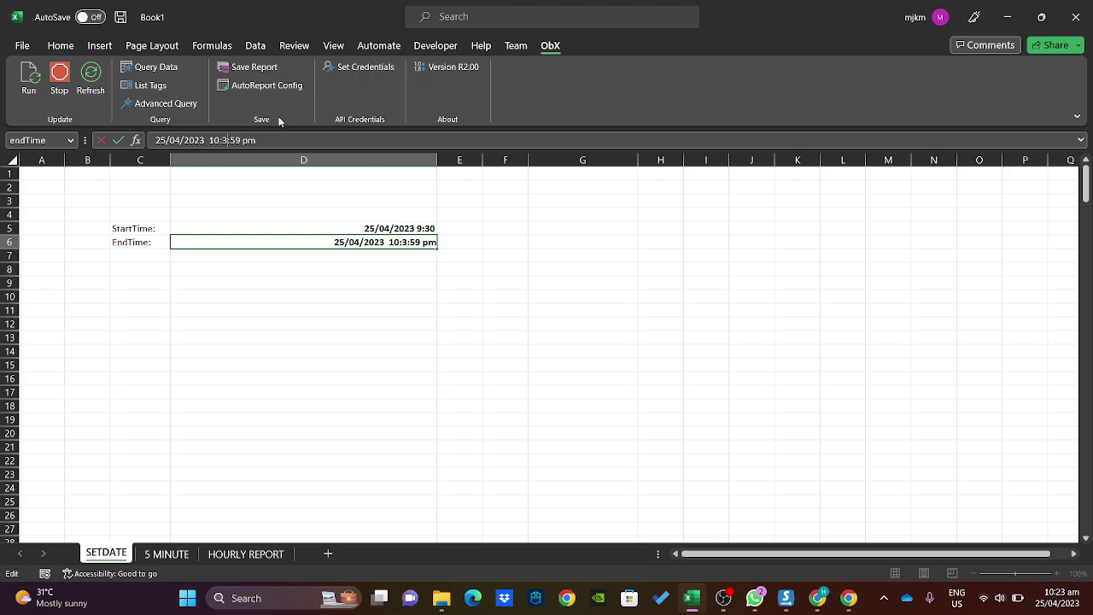
text(30)
key(BackSpace)
key(BackSpace)
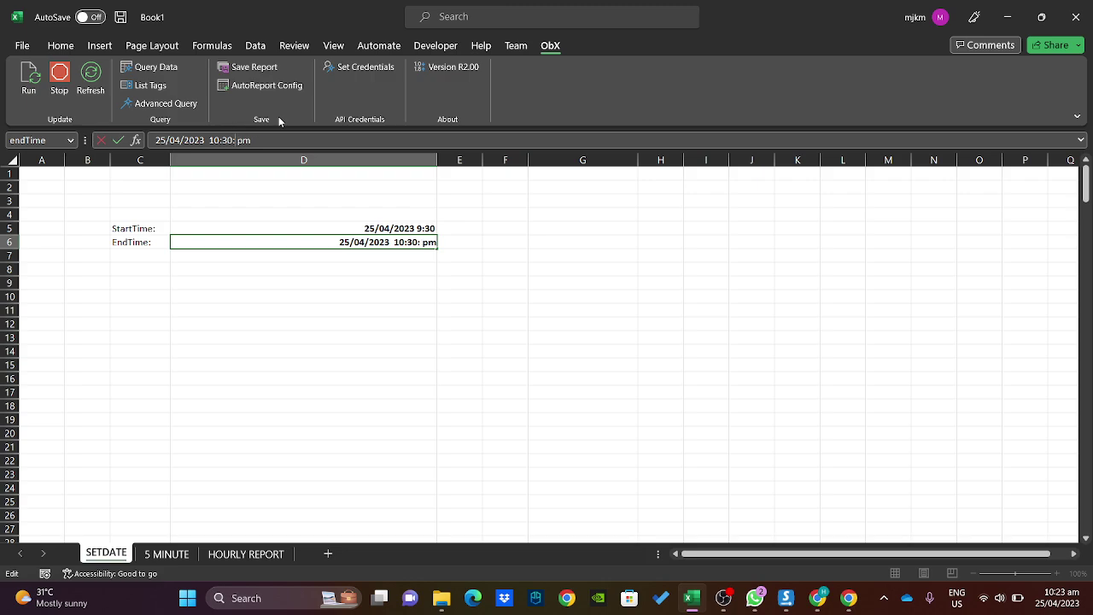
text(00)
key(BackSpace)
key(BackSpace)
text(am)
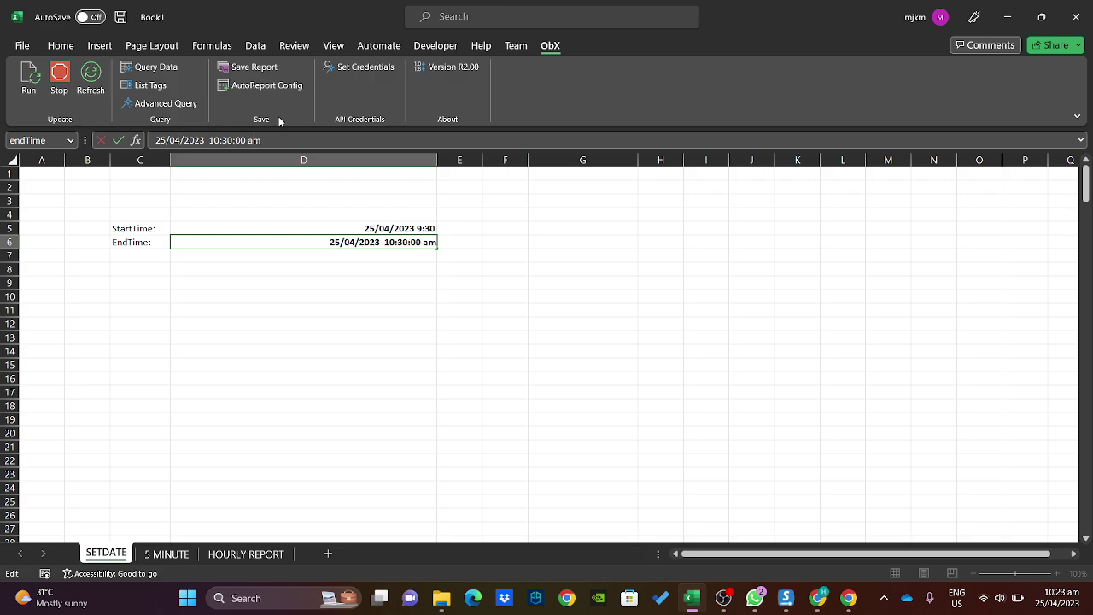
key(Return)
Examine the timestamp range, the tag headers in row 4 and the queried values in D7:G19 on the 5 MINUTE sheet.
click(166, 554)
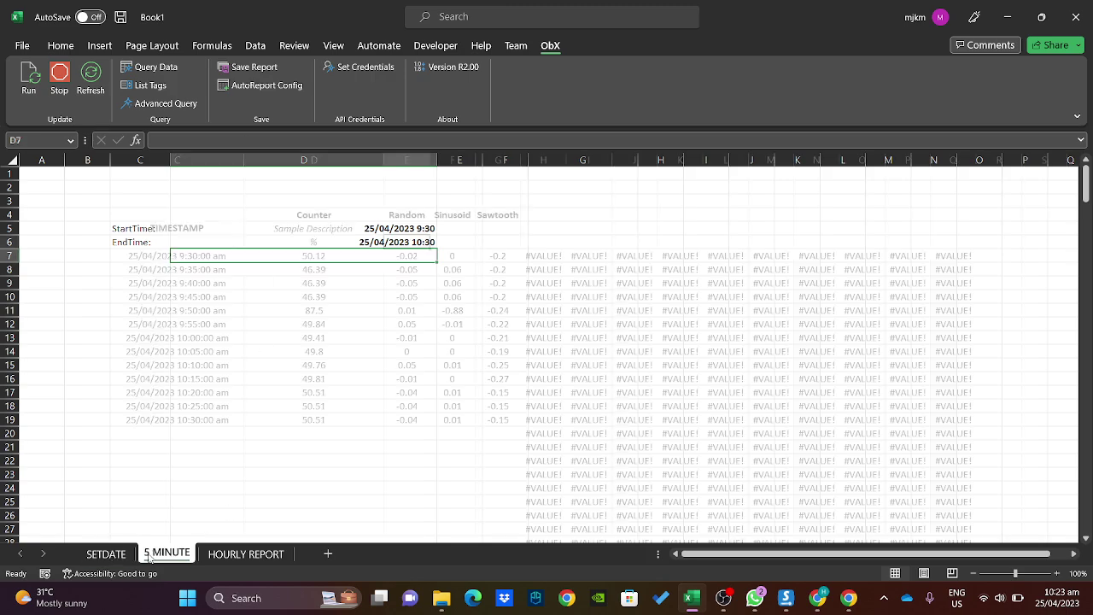
click(176, 255)
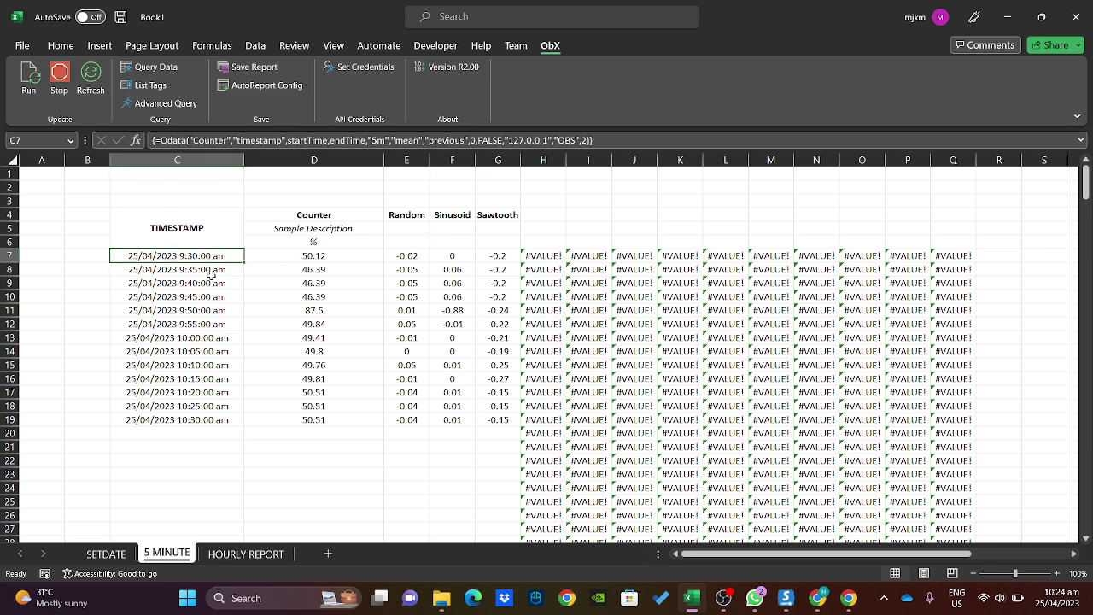
click(205, 420)
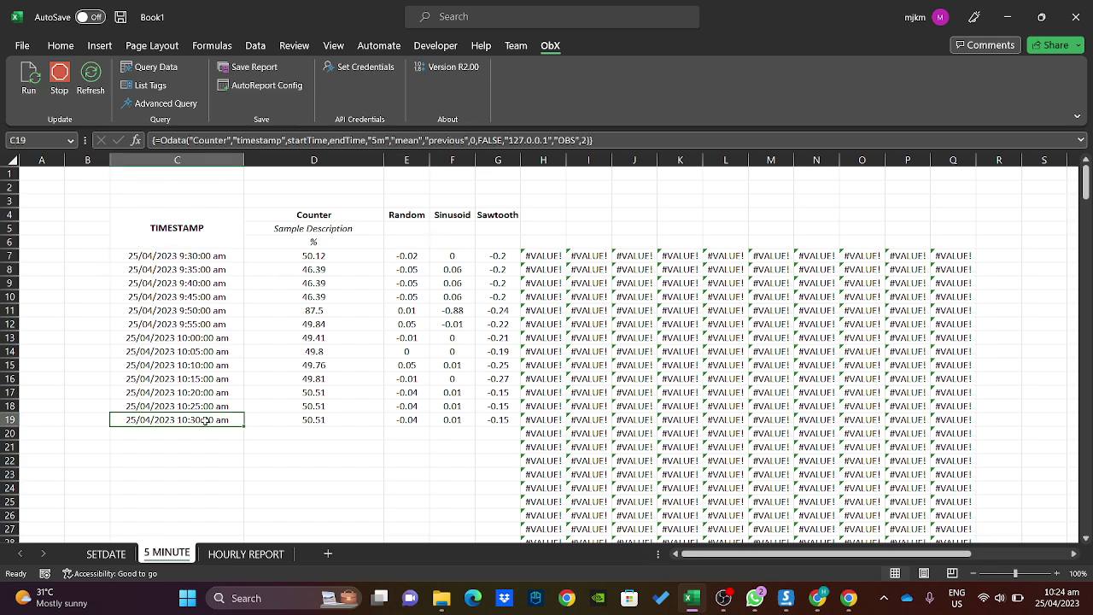
click(224, 259)
click(546, 258)
click(550, 215)
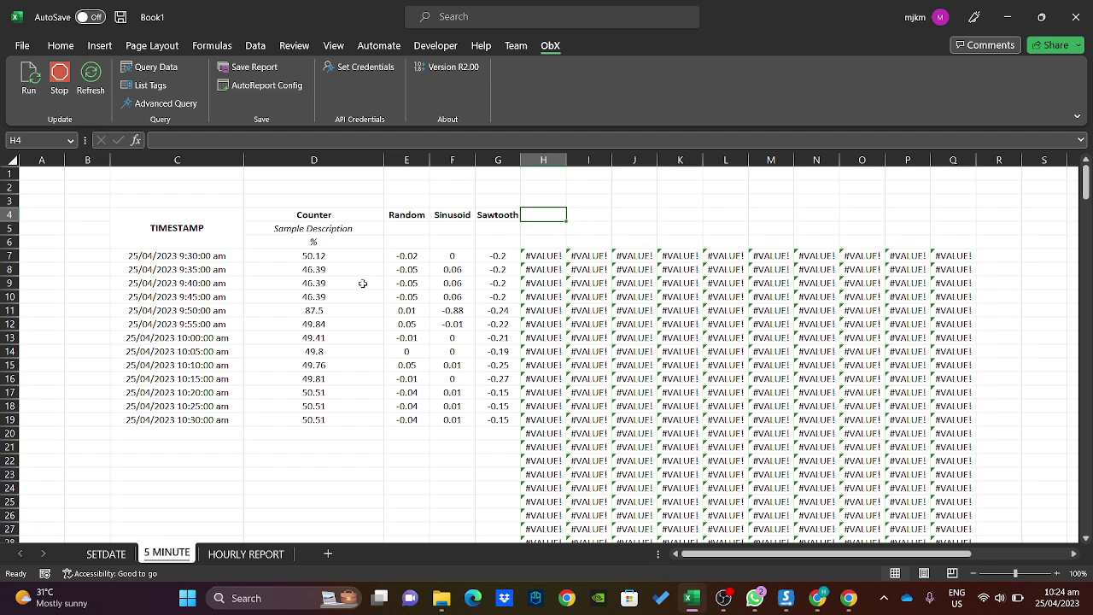
click(314, 258)
click(410, 216)
click(461, 215)
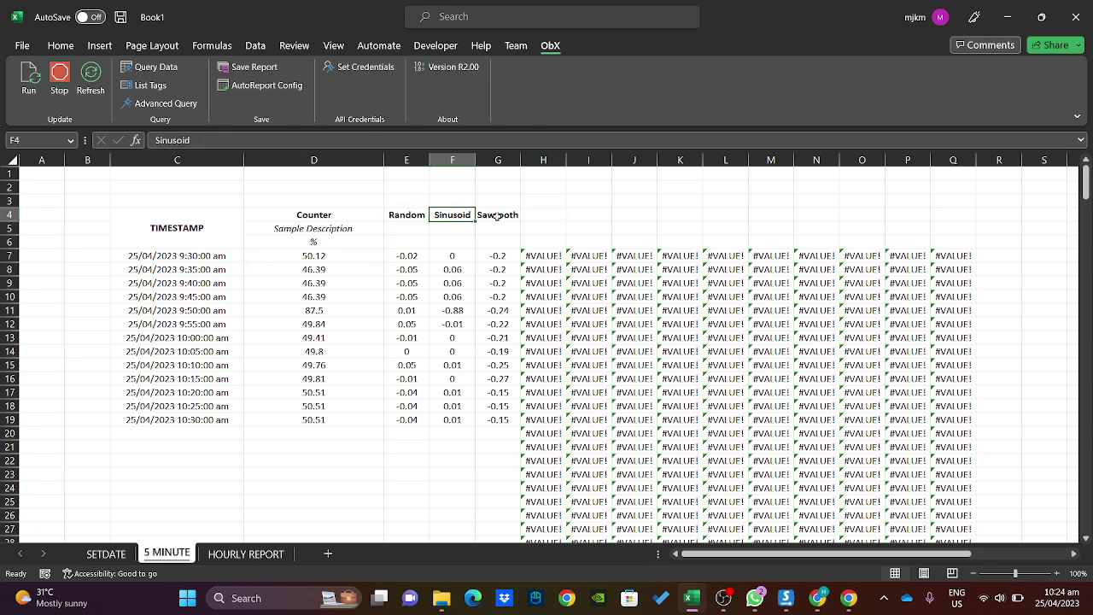
click(499, 216)
click(557, 214)
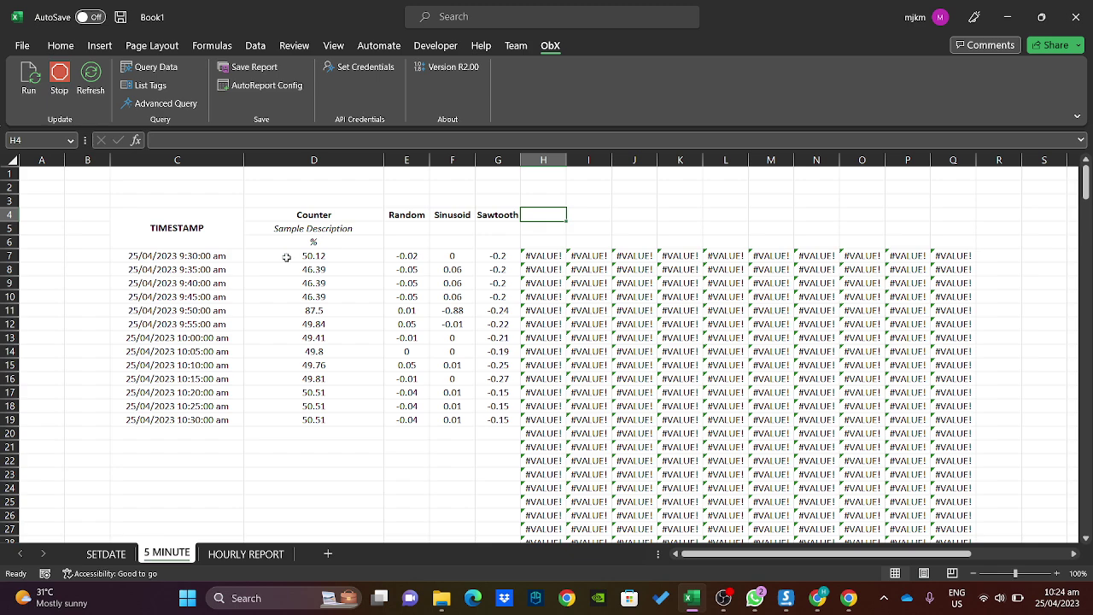
drag(309, 257, 491, 419)
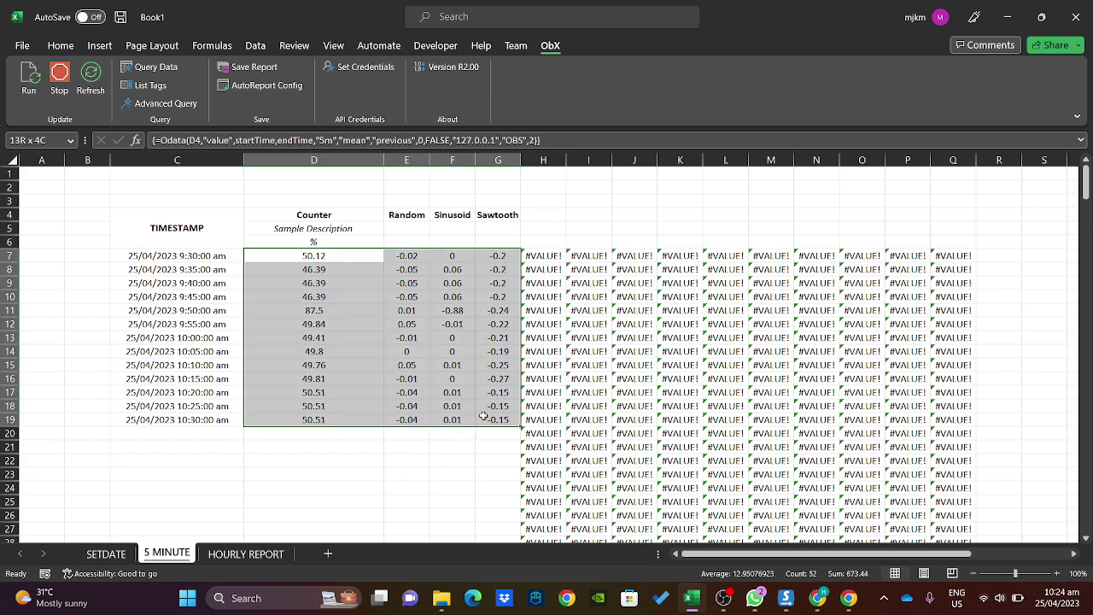
click(461, 446)
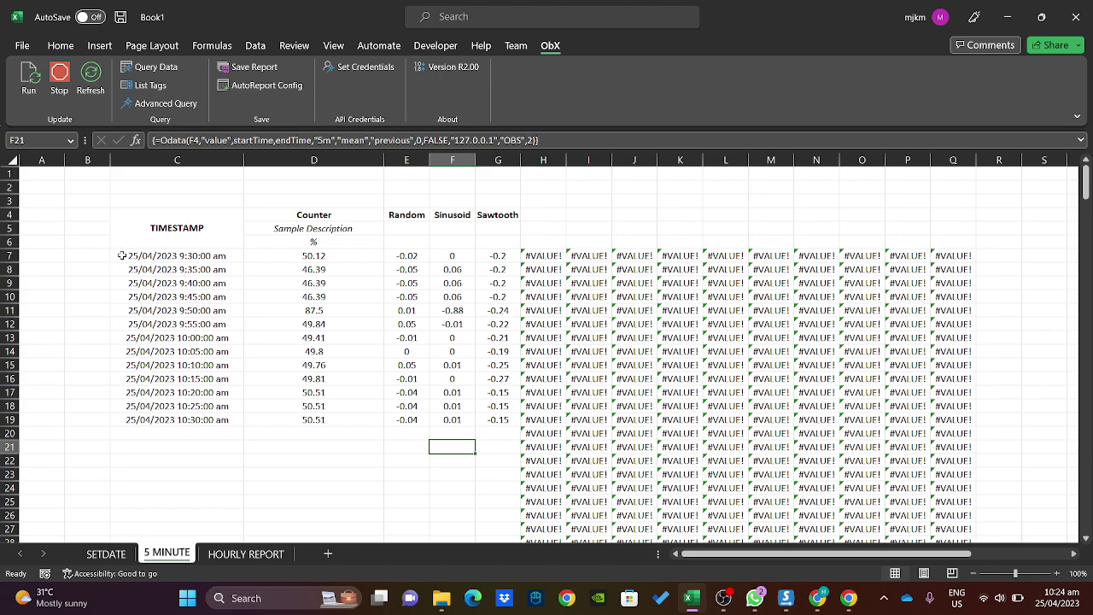
Check the interval between consecutive timestamps in C7:C12 and look at the HOURLY REPORT sheet before returning to 5 MINUTE.
click(204, 256)
click(212, 273)
click(208, 283)
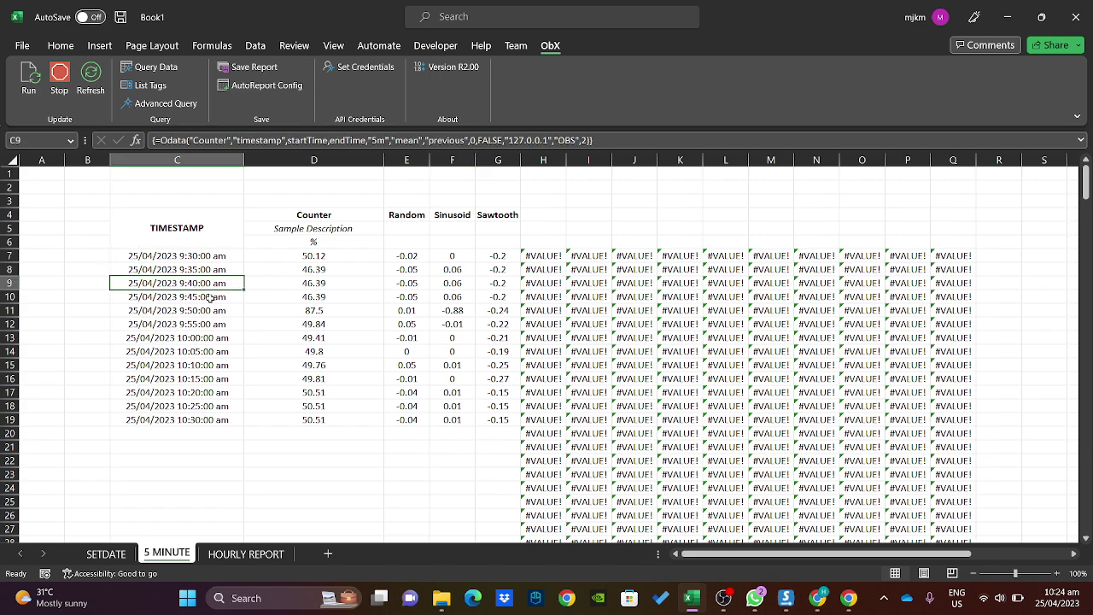
click(209, 298)
click(202, 312)
click(203, 323)
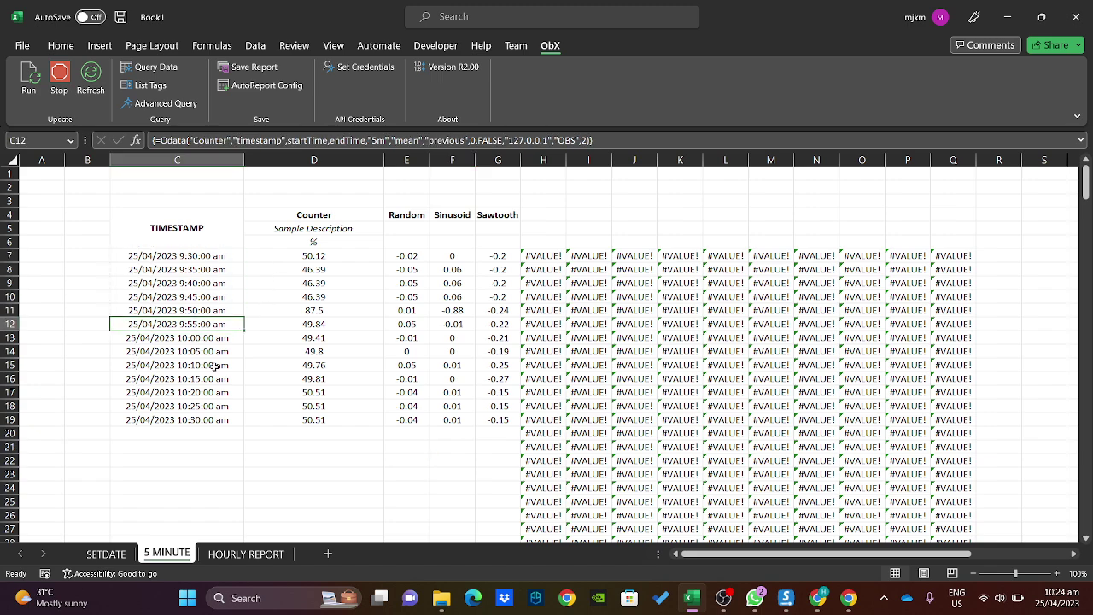
click(235, 554)
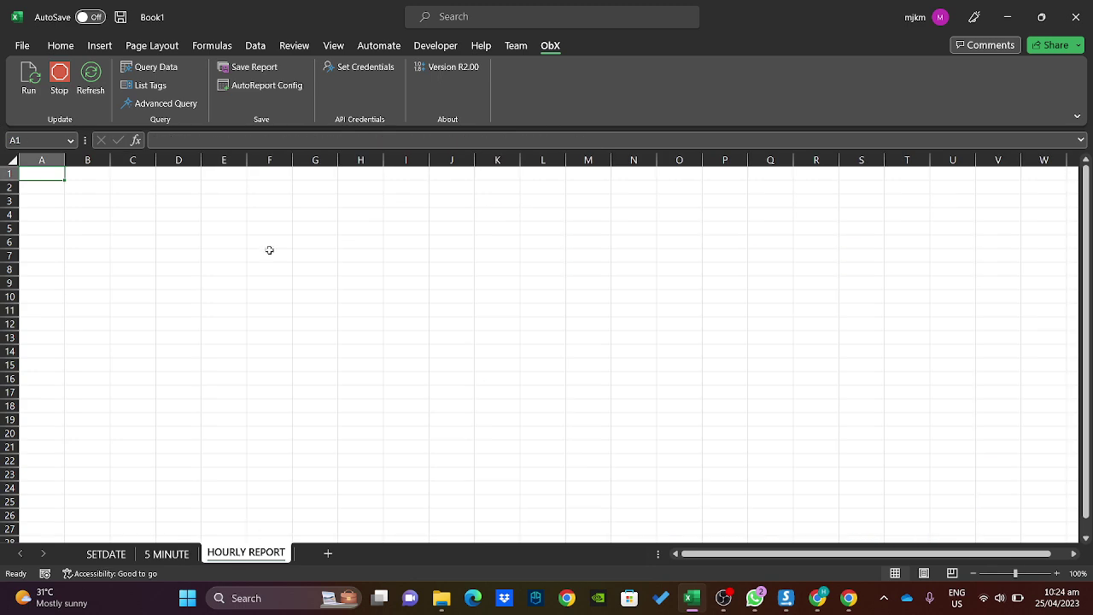
click(171, 554)
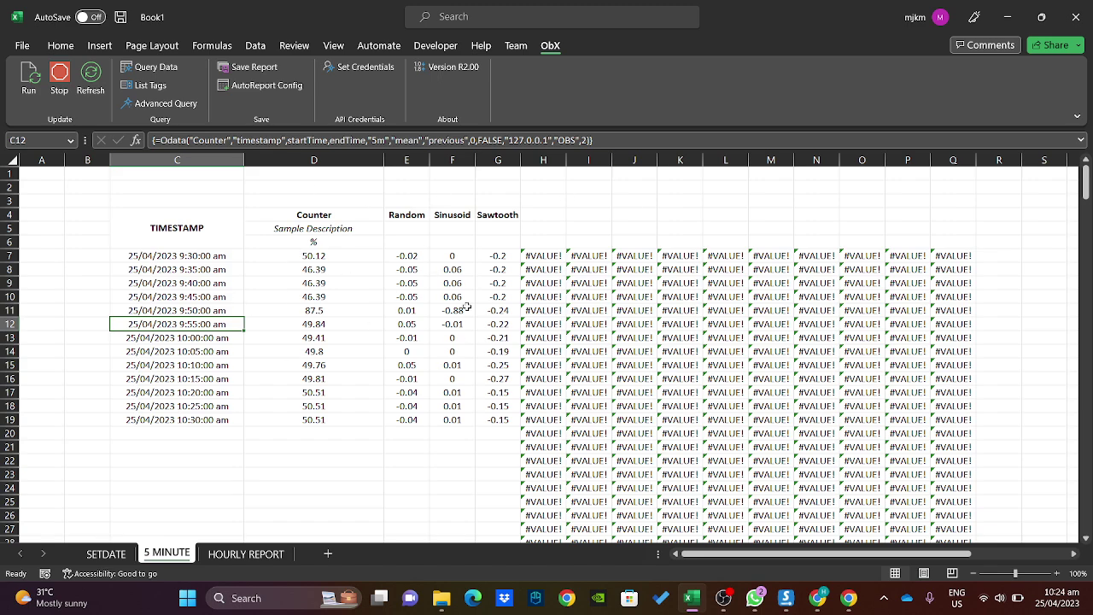
Set up an ObX Save Report for the 5 MINUTE sheet with the Desktop folder as its save location.
click(267, 67)
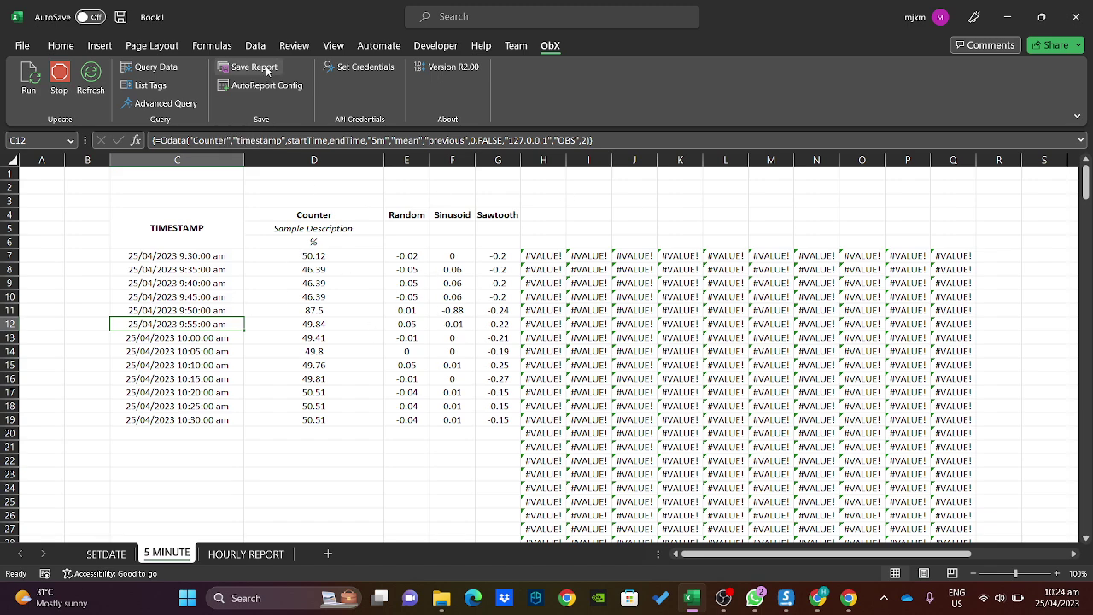
click(668, 221)
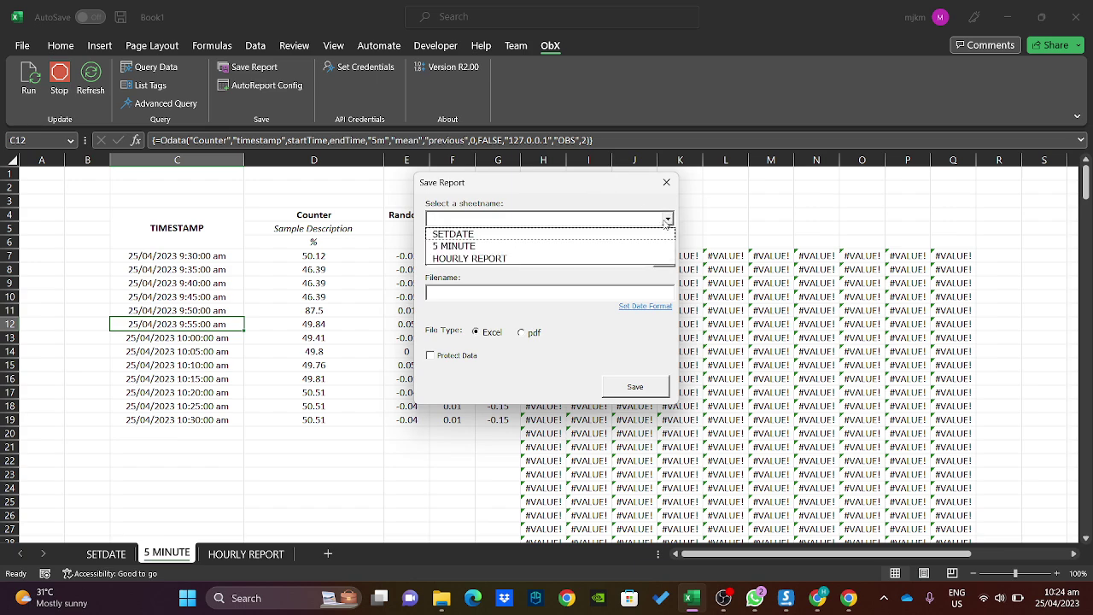
click(482, 247)
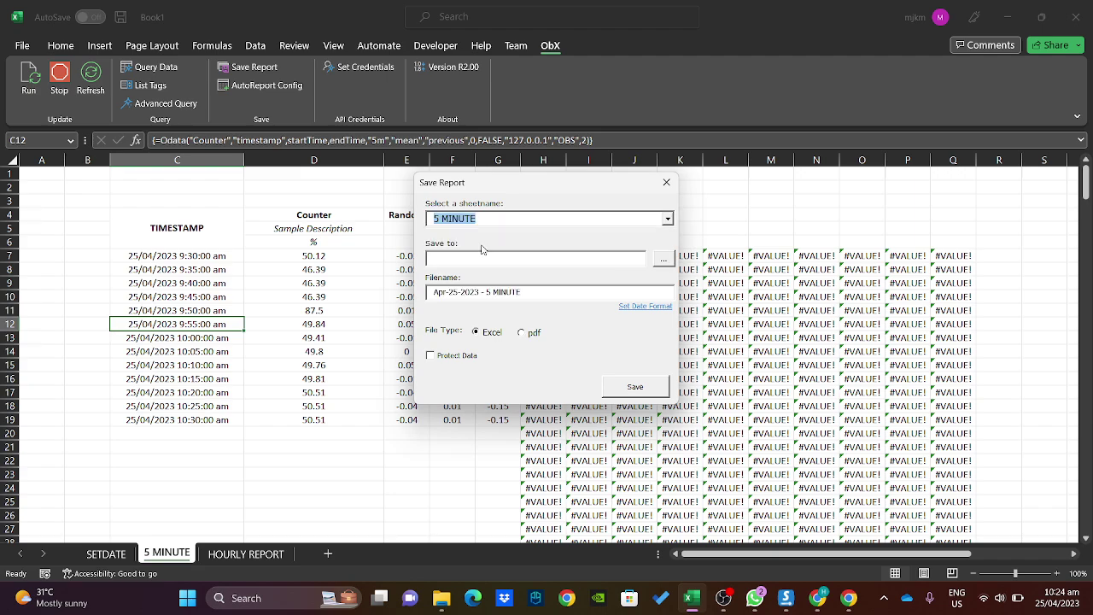
click(663, 260)
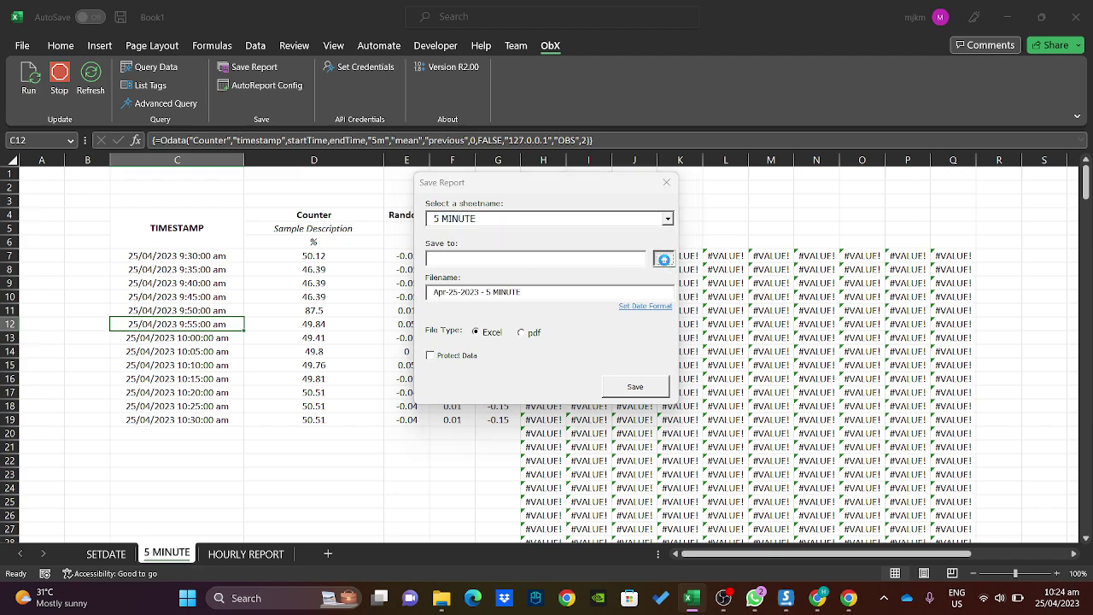
drag(594, 196, 444, 165)
scroll(326, 302, up, 5)
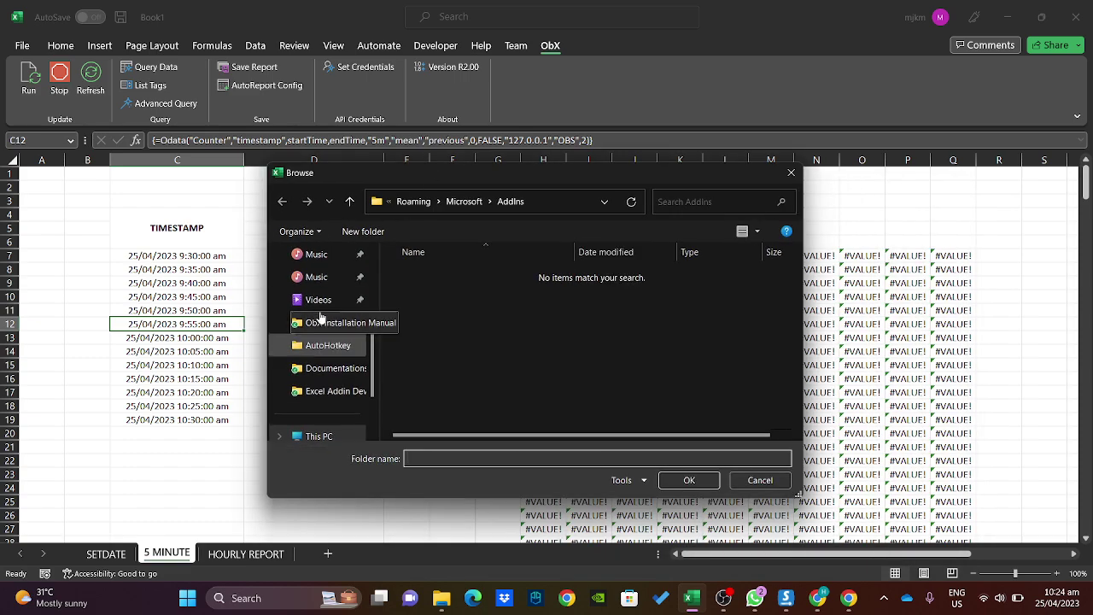
click(324, 321)
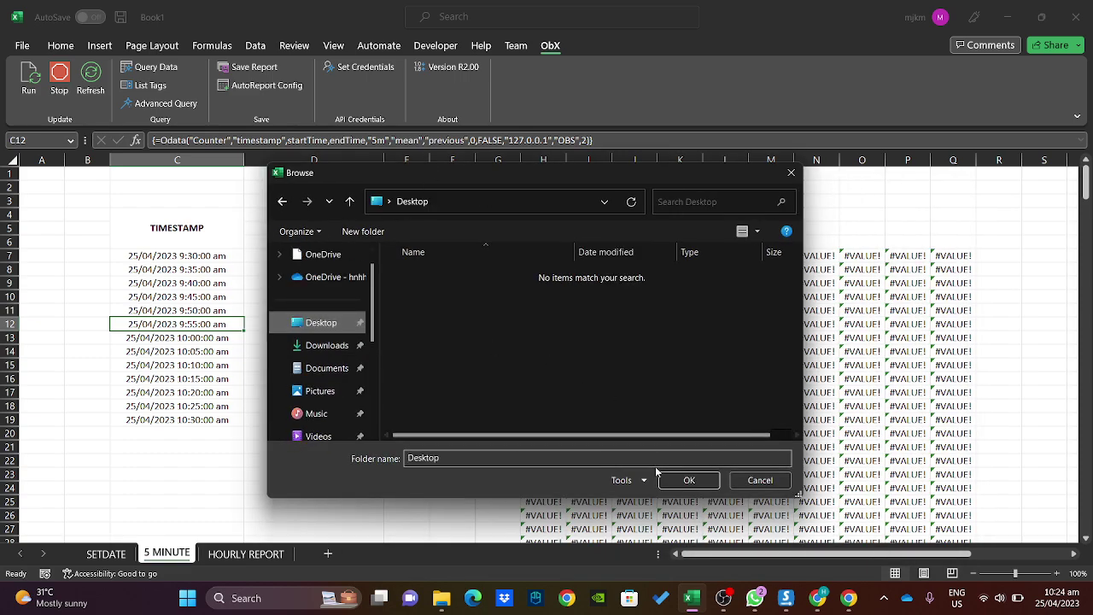
click(688, 480)
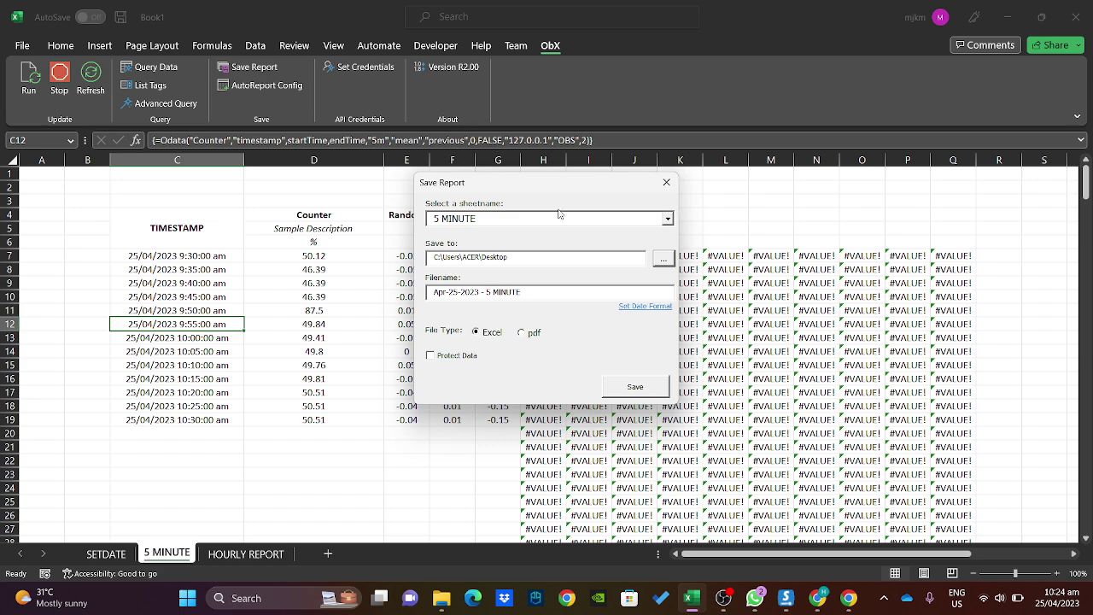
drag(574, 189, 465, 169)
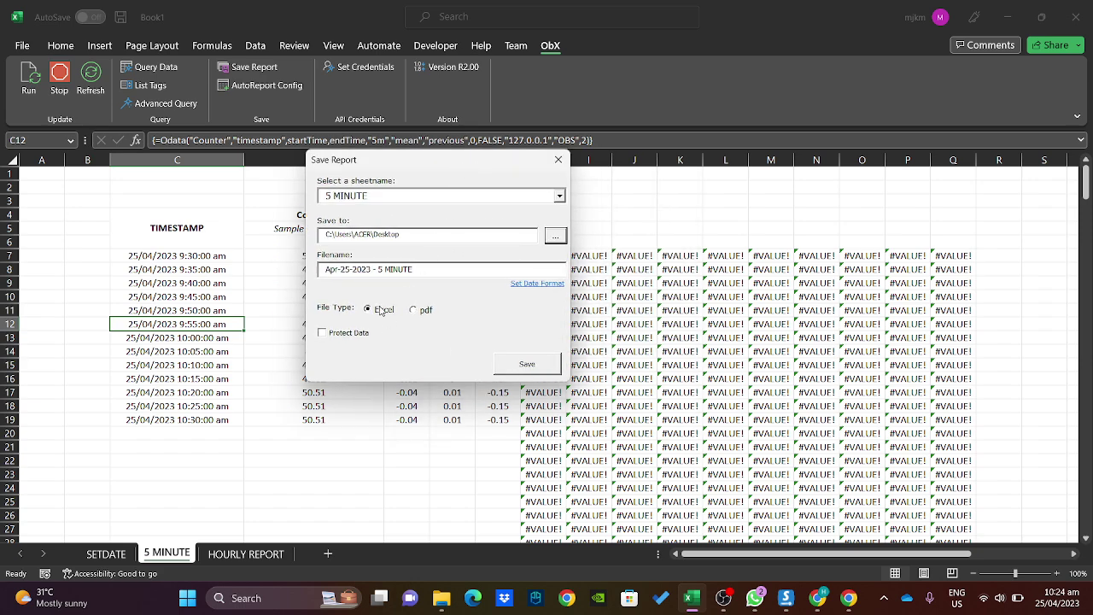
Enable Protect Data and save the report as the Excel file Apr-25-2023 - 5 MINUTE.
click(323, 334)
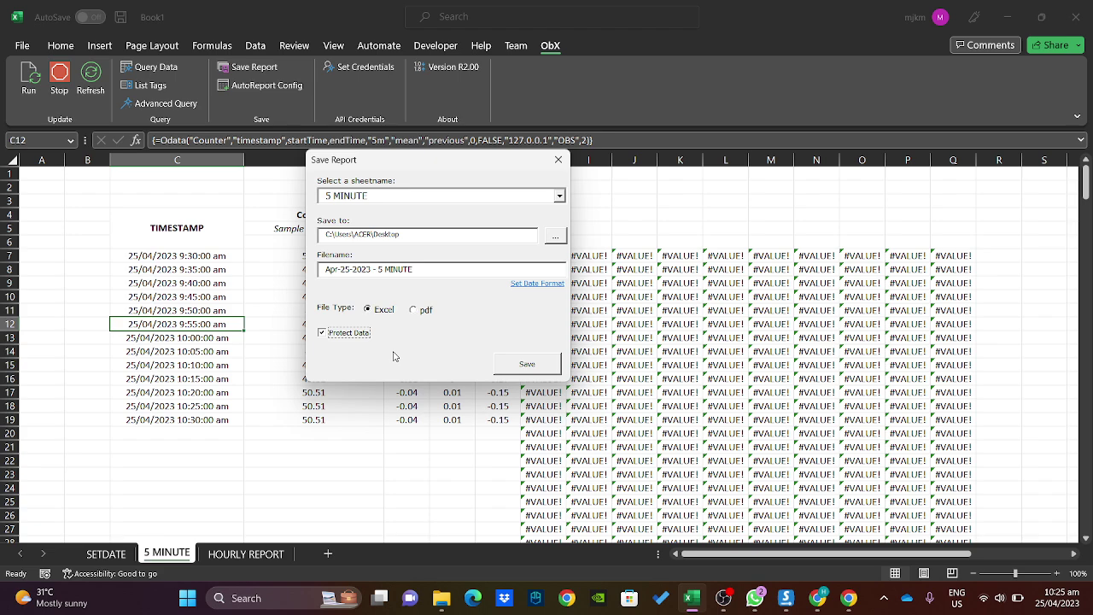
drag(417, 169, 403, 190)
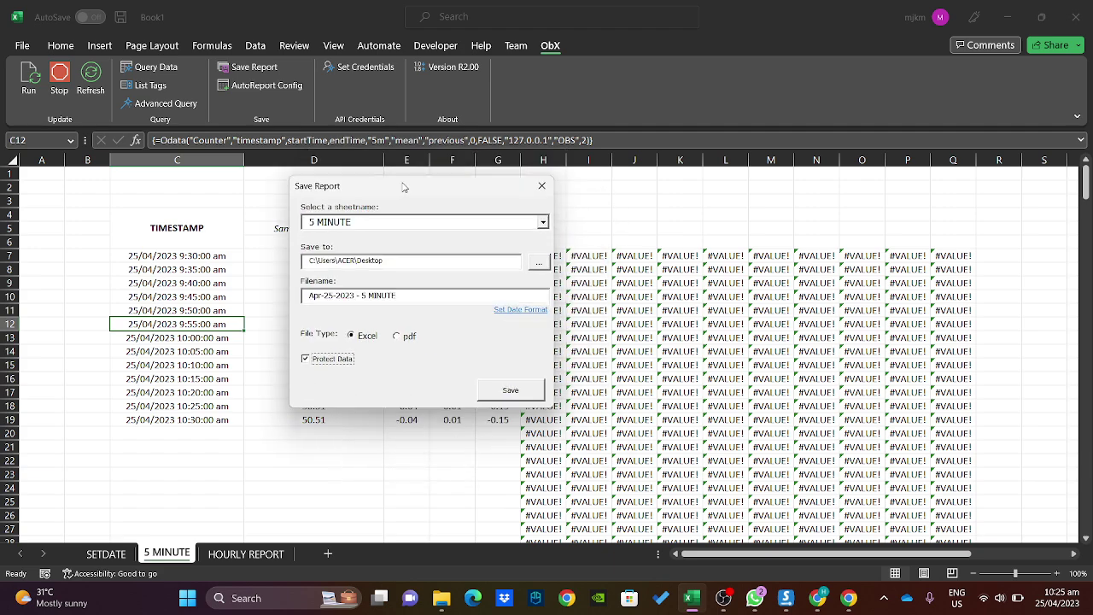
click(509, 390)
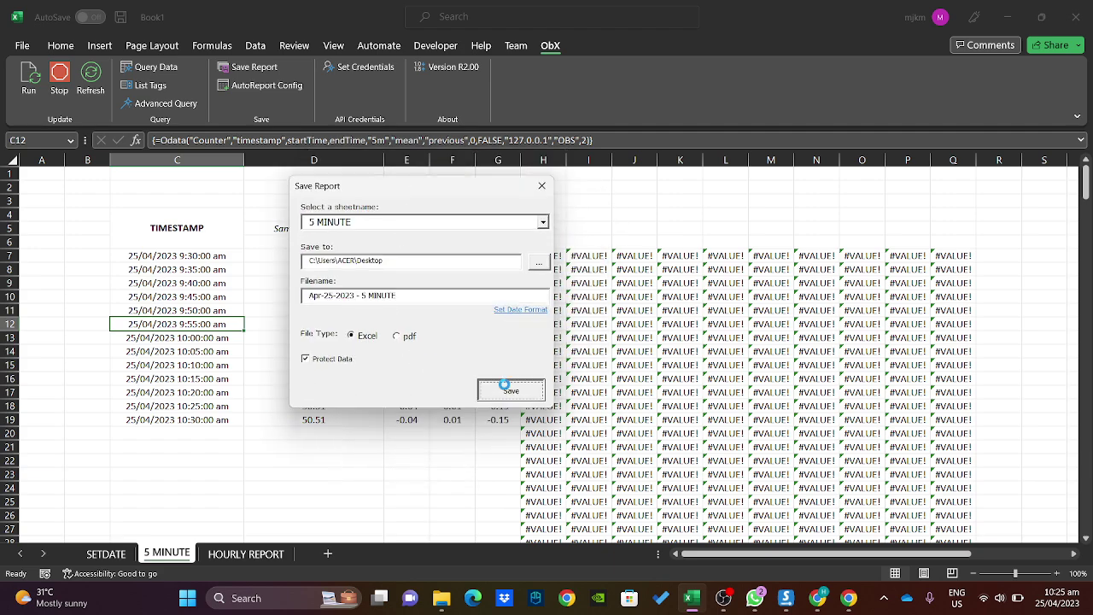
click(575, 351)
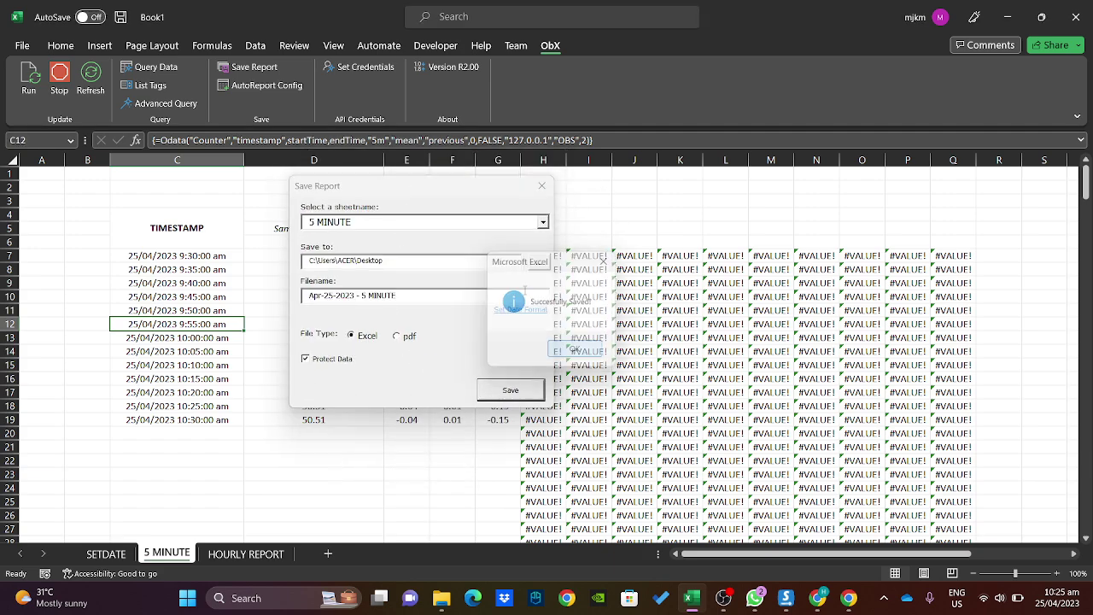
Close the Save Report dialog and inspect the query formulas behind C14, C7, D7 and E7 on the 5 MINUTE sheet.
drag(471, 186, 527, 193)
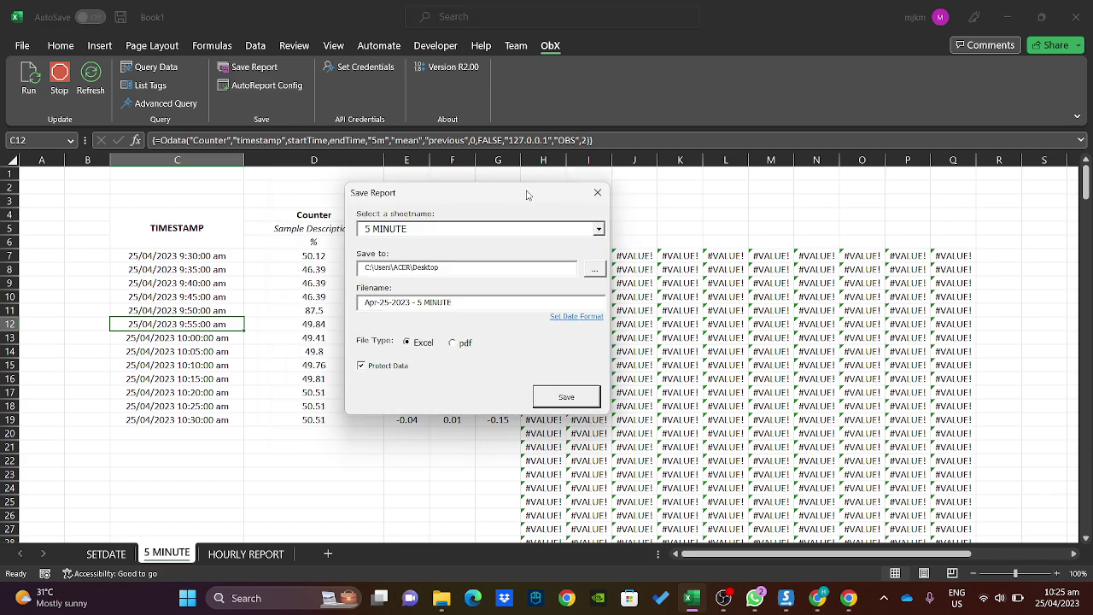
click(598, 192)
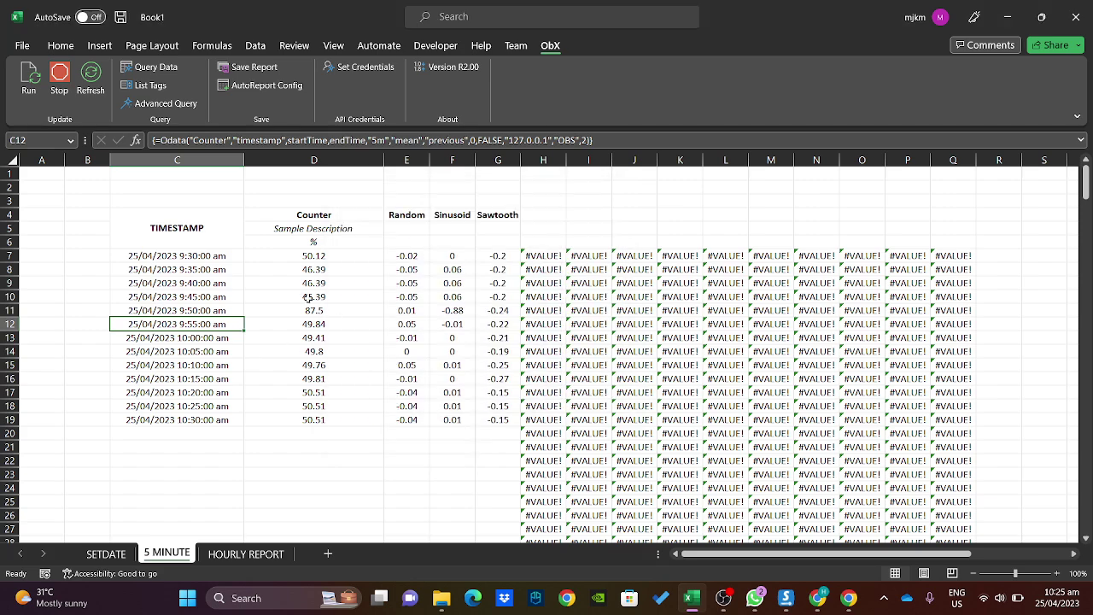
click(210, 348)
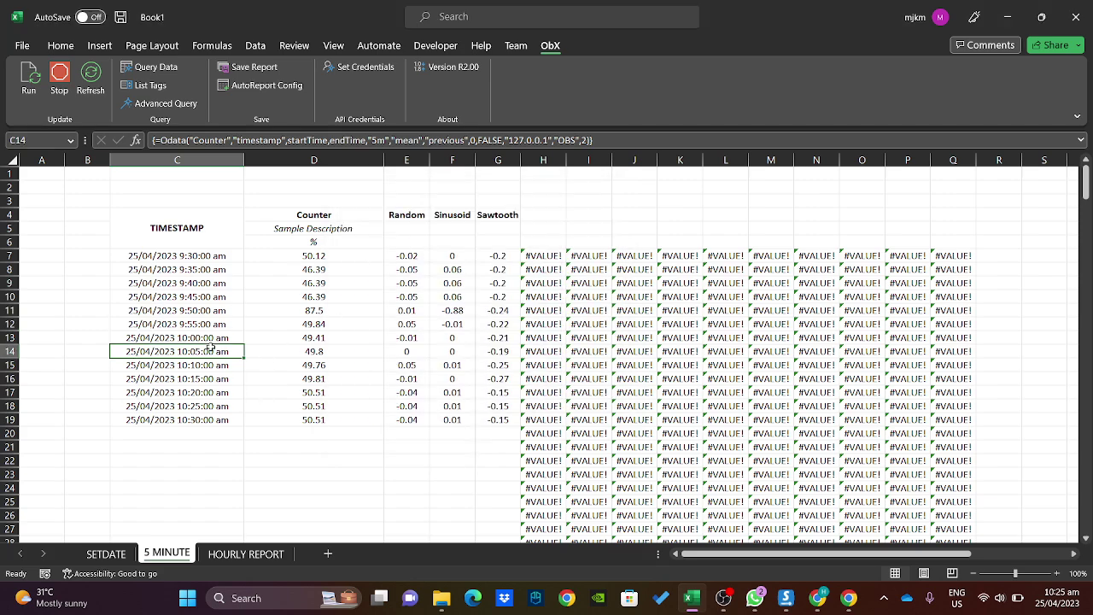
click(202, 256)
click(301, 258)
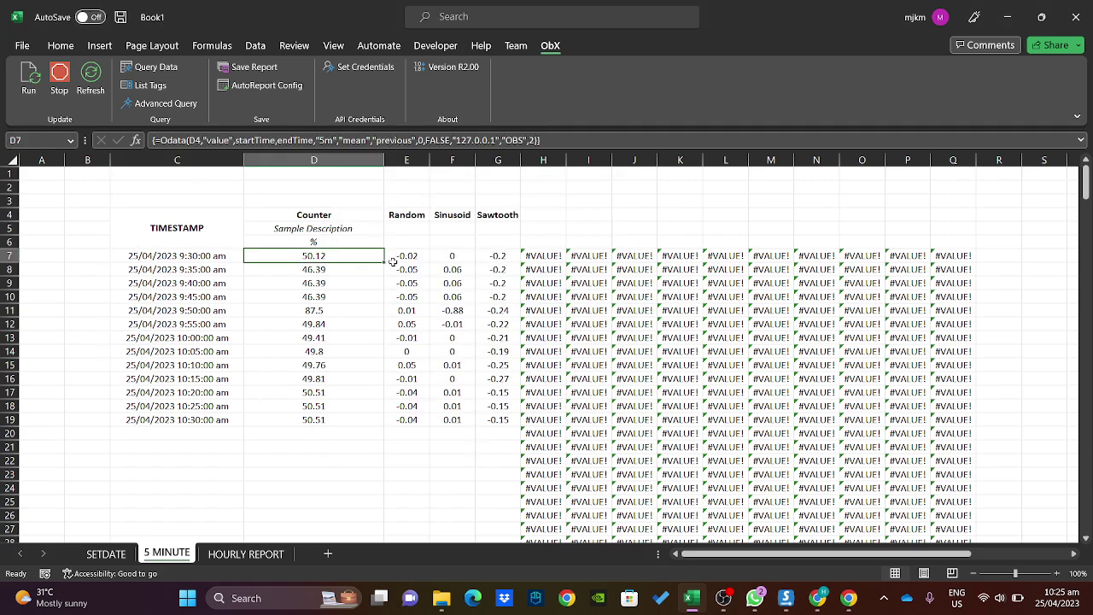
key(Right)
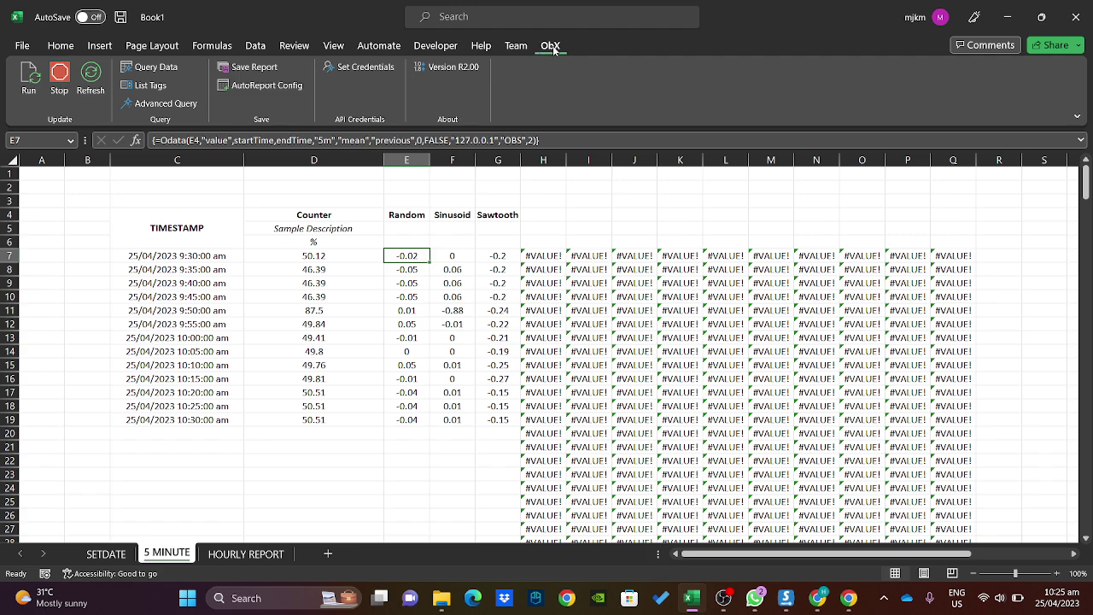
click(378, 160)
Move the saved report Apr-25-2023 - 5 MINUTE to an empty area of the desktop and open it.
click(1008, 18)
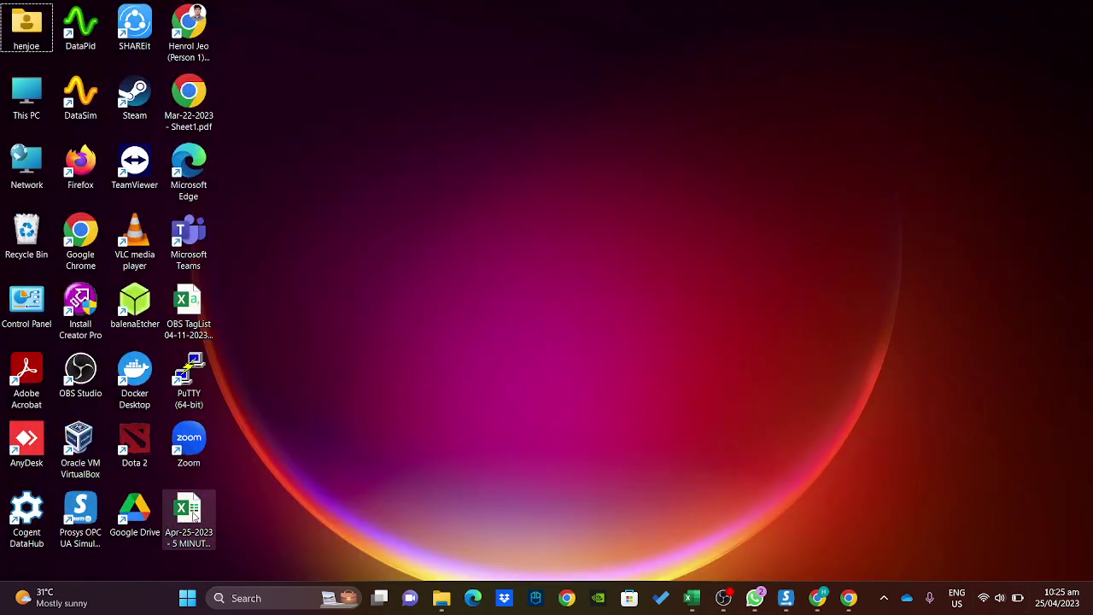
drag(189, 516, 470, 125)
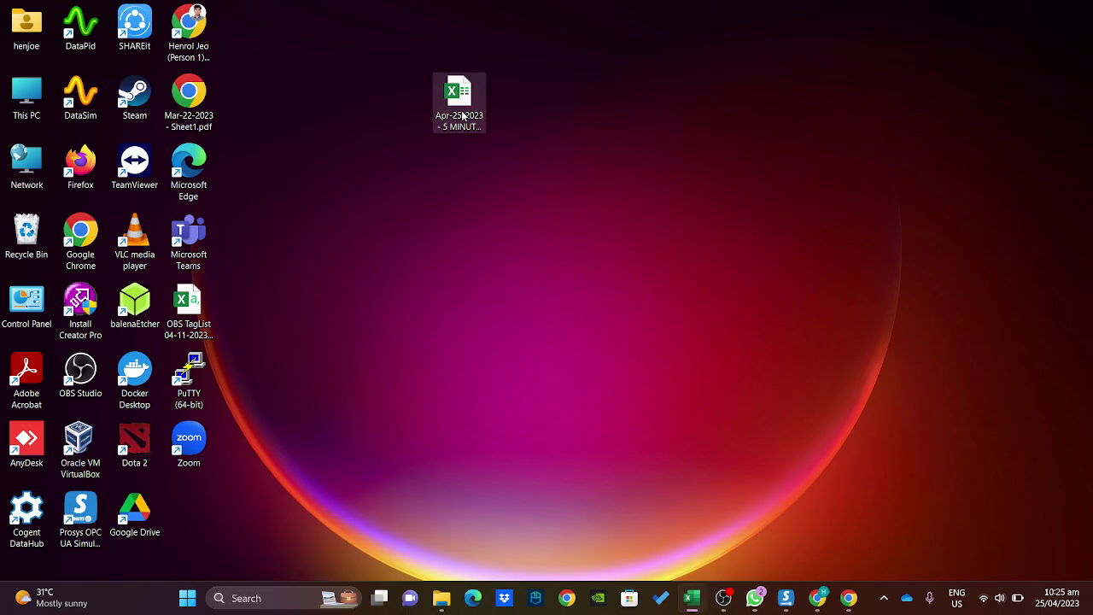
double_click(483, 133)
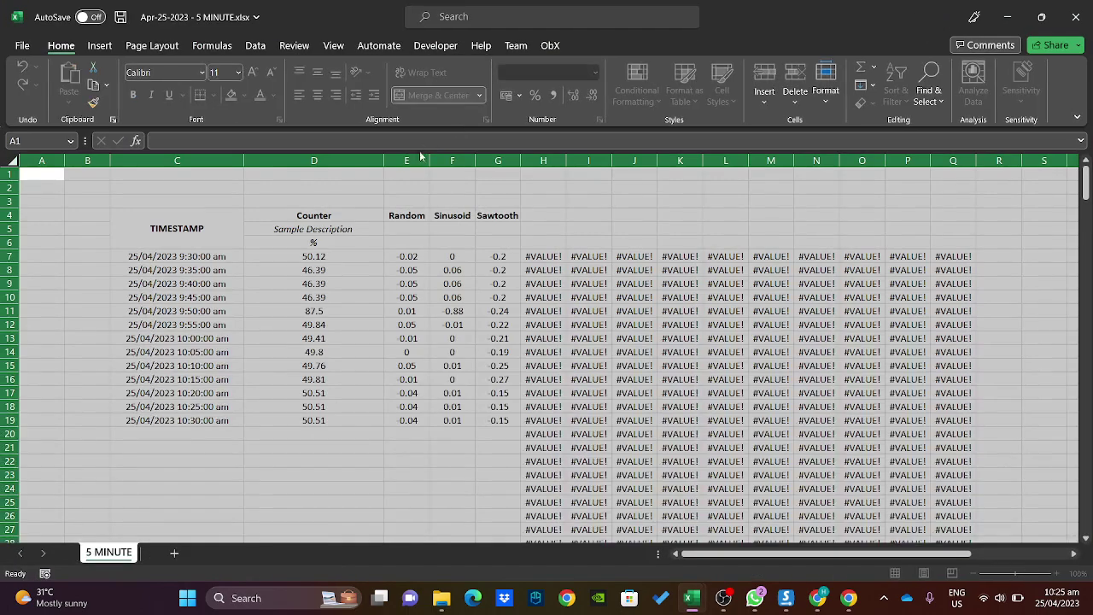
Check the contents of the TIMESTAMP header, the Counter header and the first timestamp in C7 of the saved report.
click(125, 202)
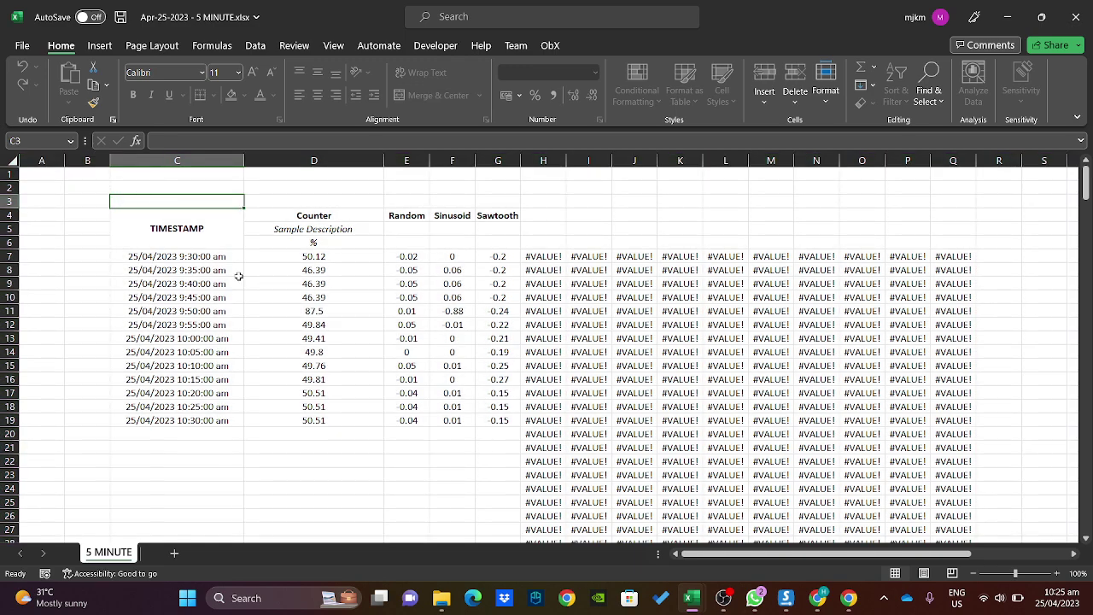
click(159, 222)
click(295, 214)
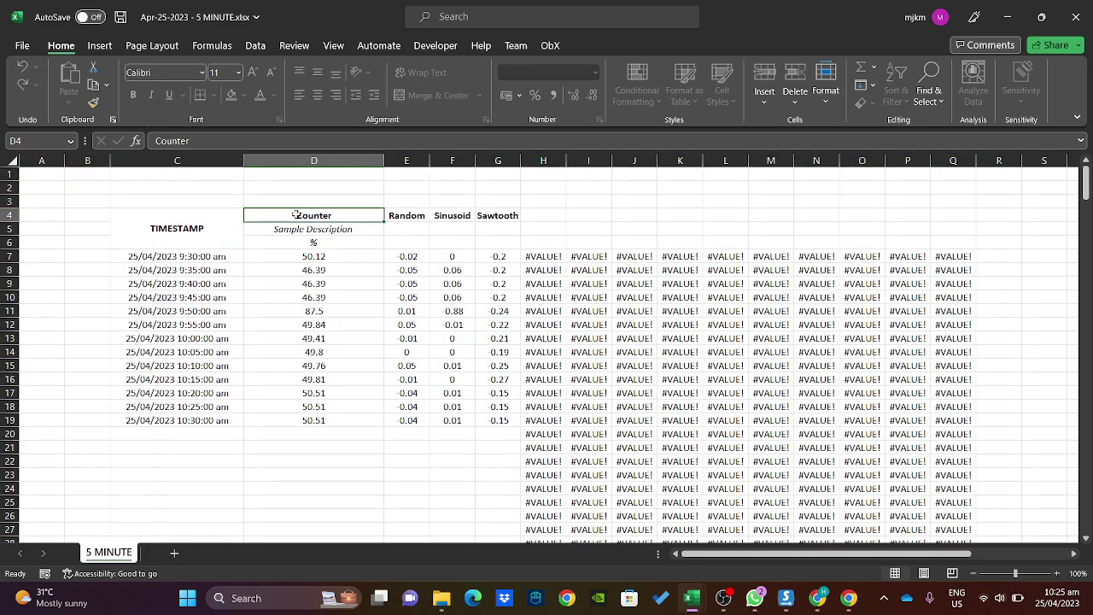
key(Left)
click(217, 254)
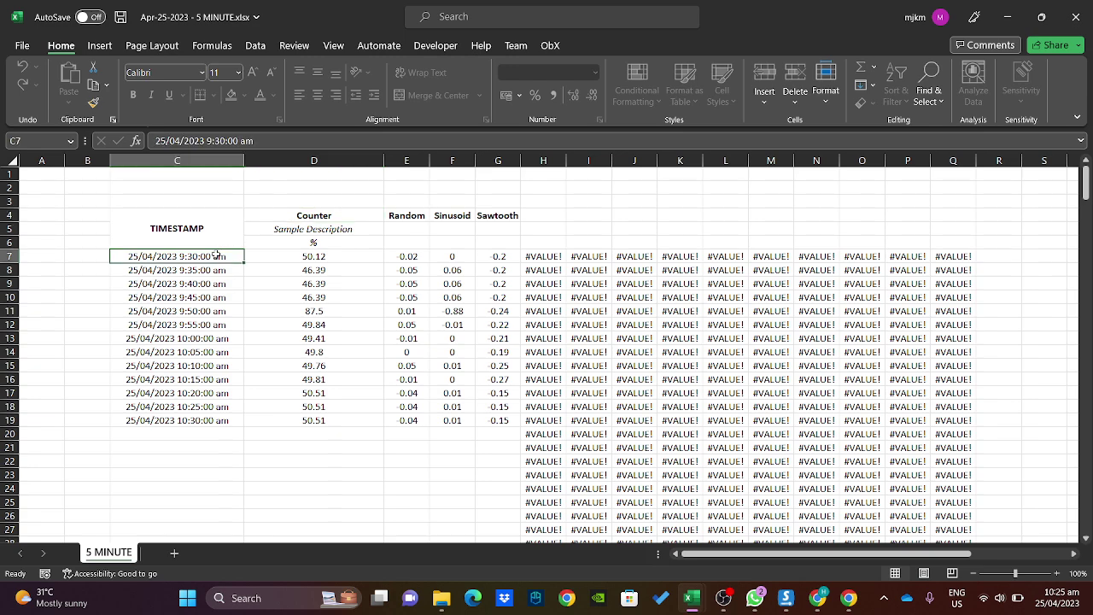
Test the saved report's protection by trying to edit the timestamp in C7 and the Counter value in D7.
click(260, 140)
click(551, 338)
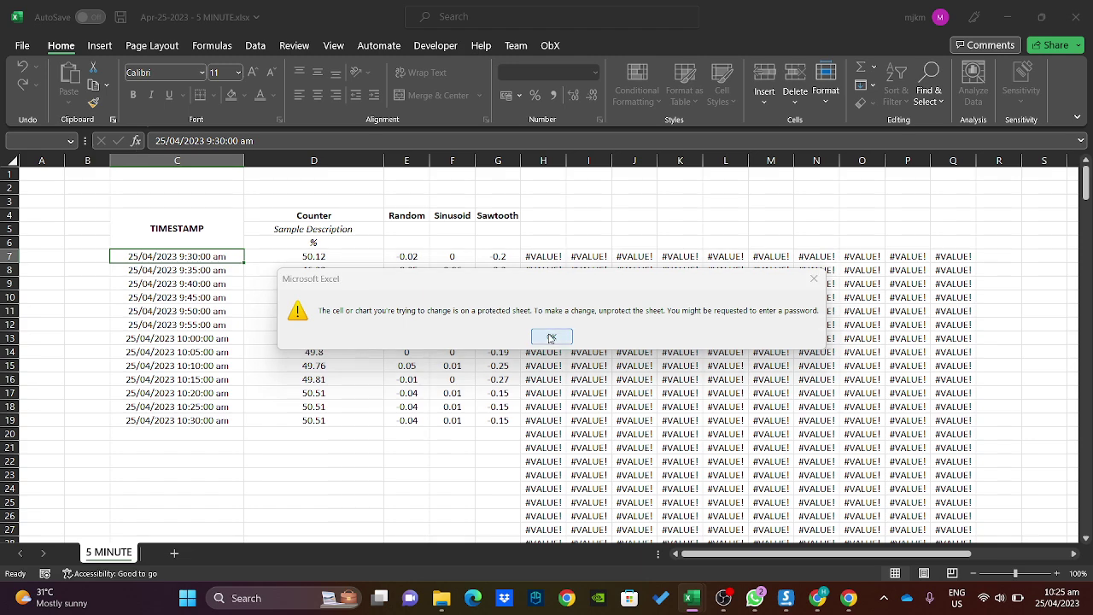
click(180, 269)
click(188, 308)
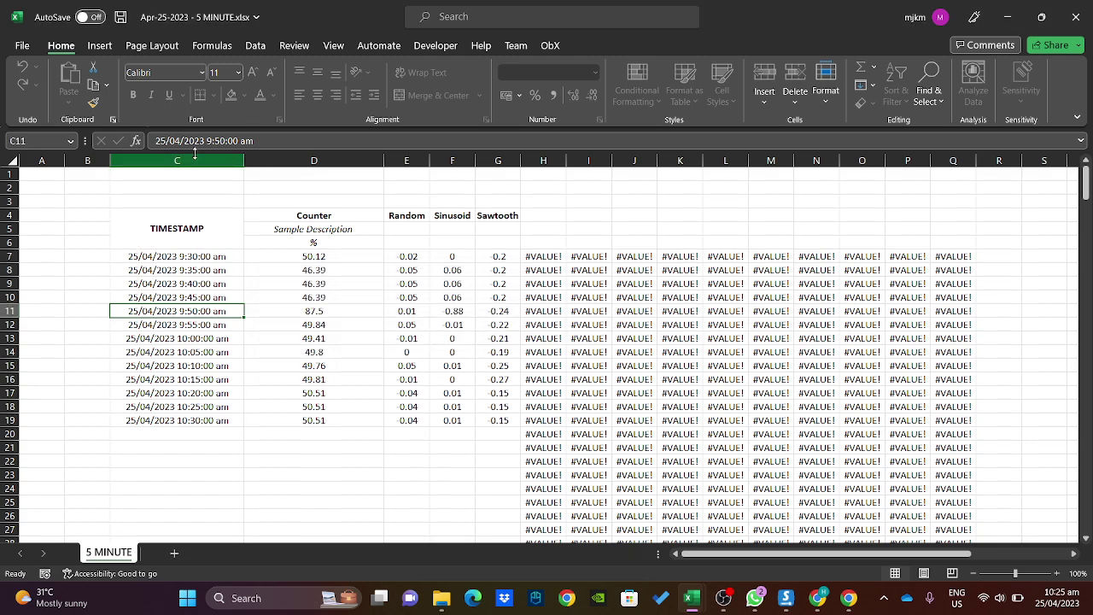
double_click(336, 252)
double_click(335, 256)
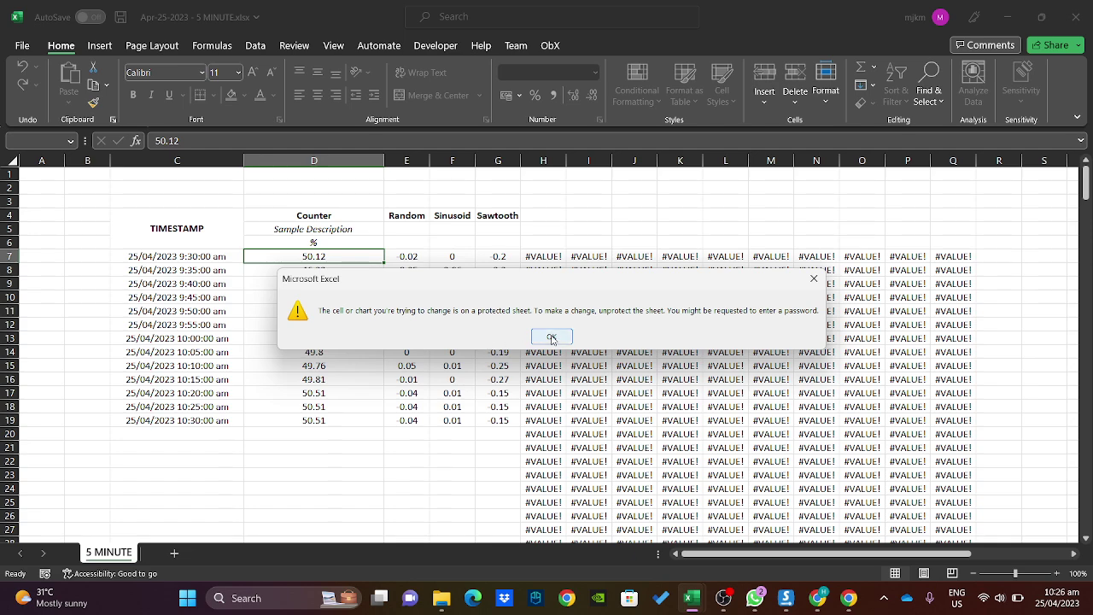
click(552, 337)
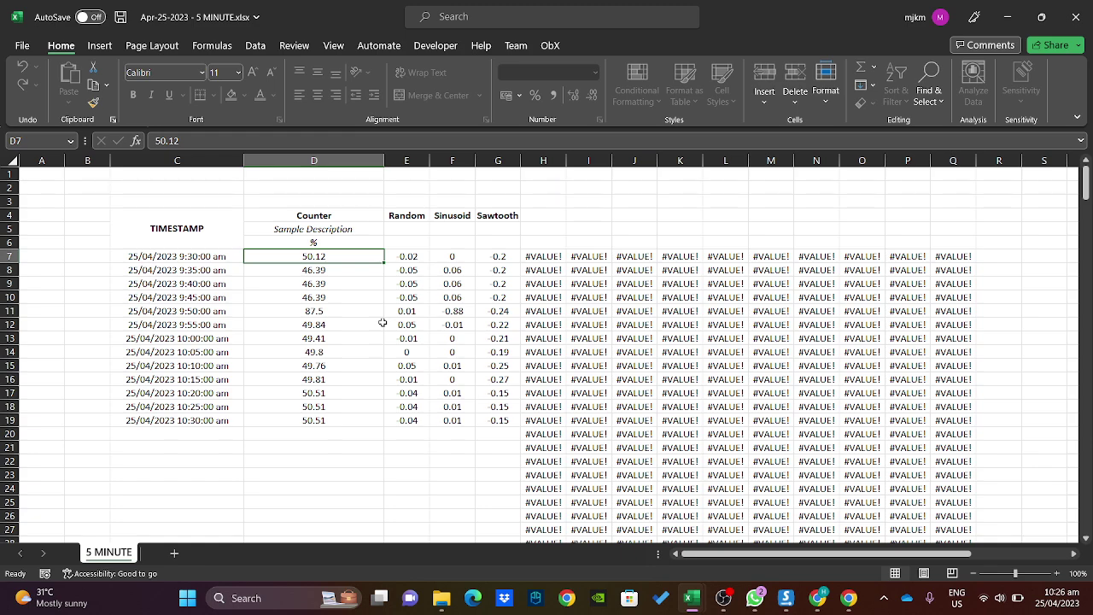
Close the saved report and return to the 5 MINUTE sheet of Book1, selecting D20 below the Counter values.
click(1074, 17)
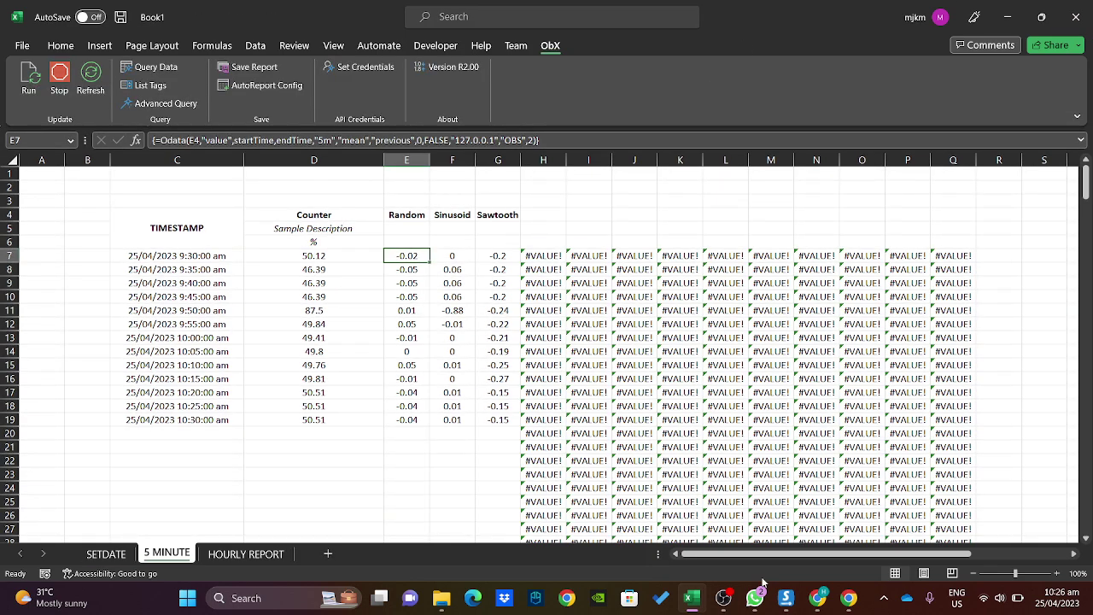
click(344, 471)
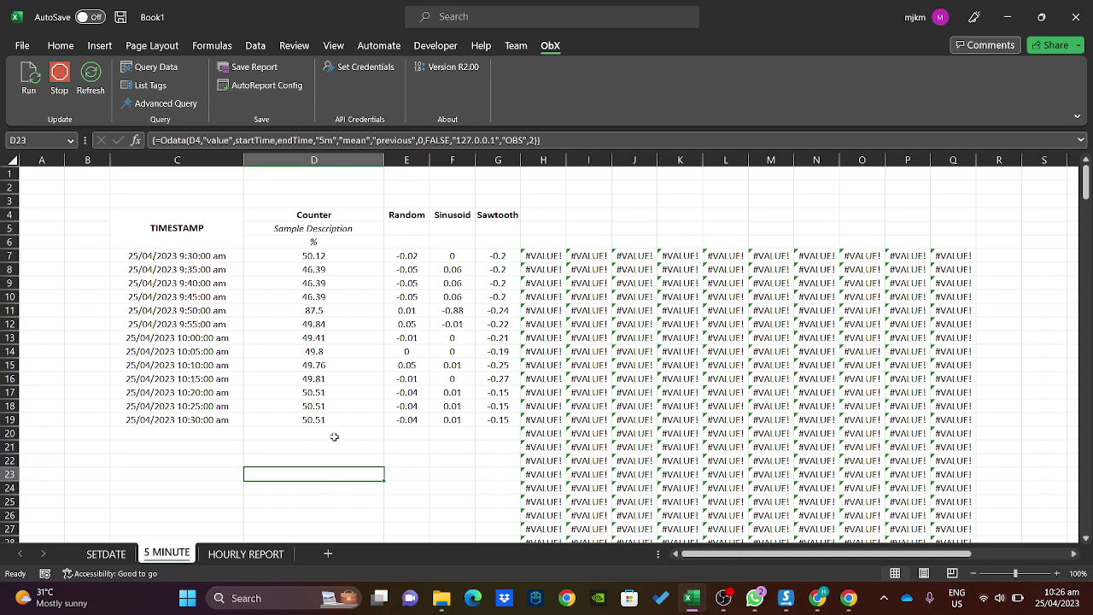
click(335, 436)
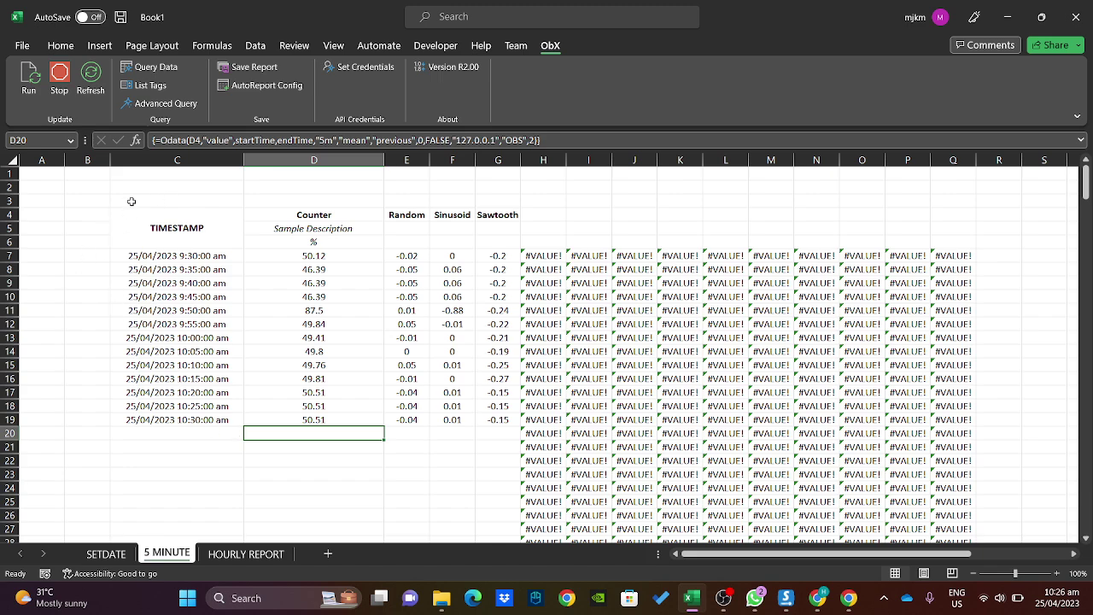
View the ObX AutoReport save configuration with its report list and scheduling options, and close it without saving.
click(262, 85)
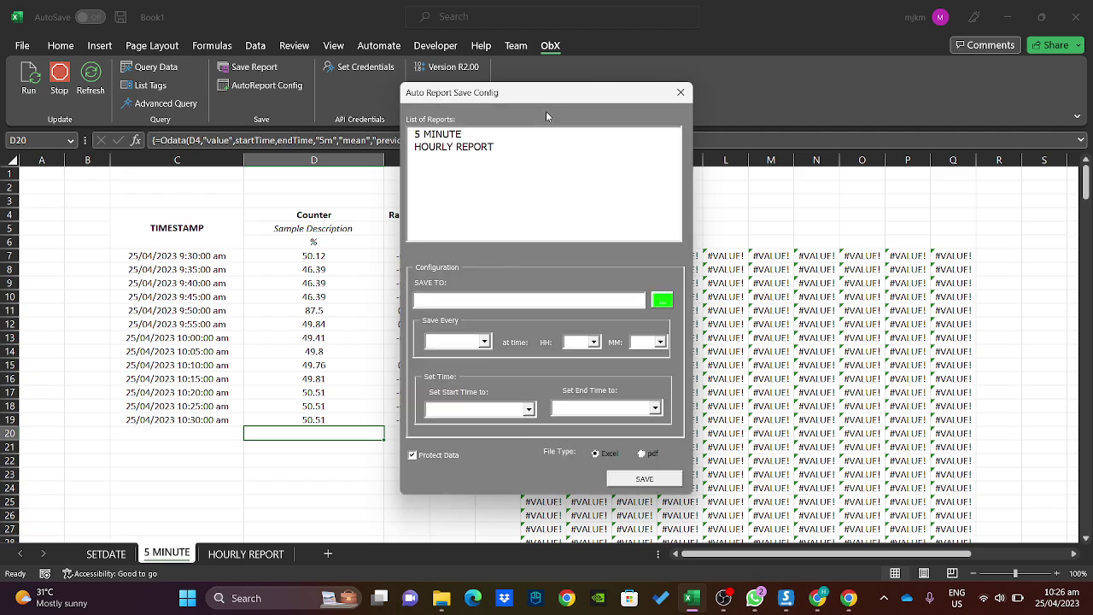
drag(551, 93, 592, 95)
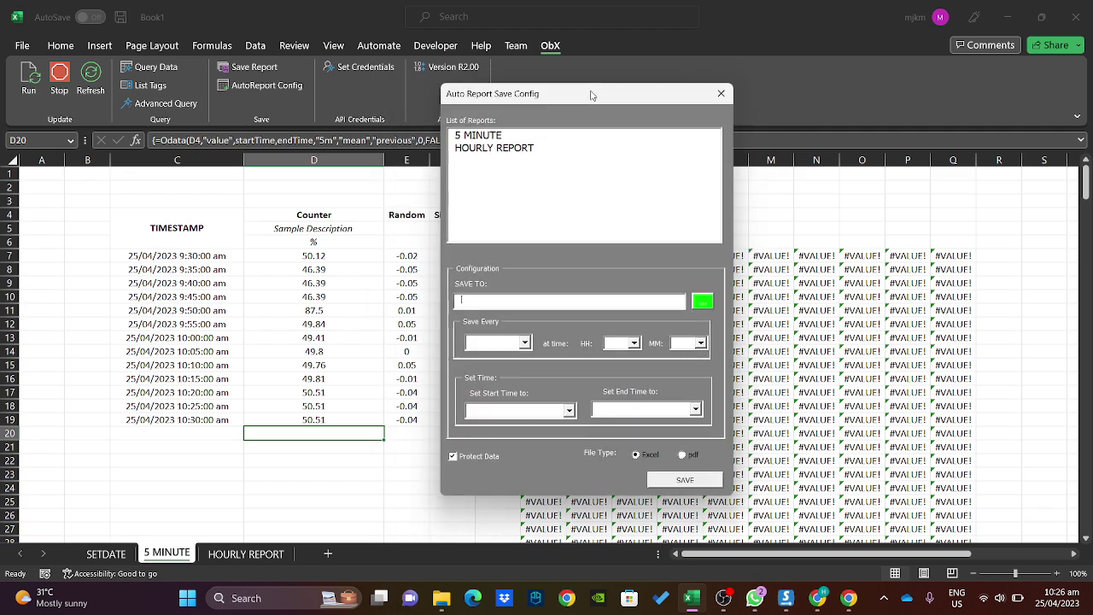
click(722, 93)
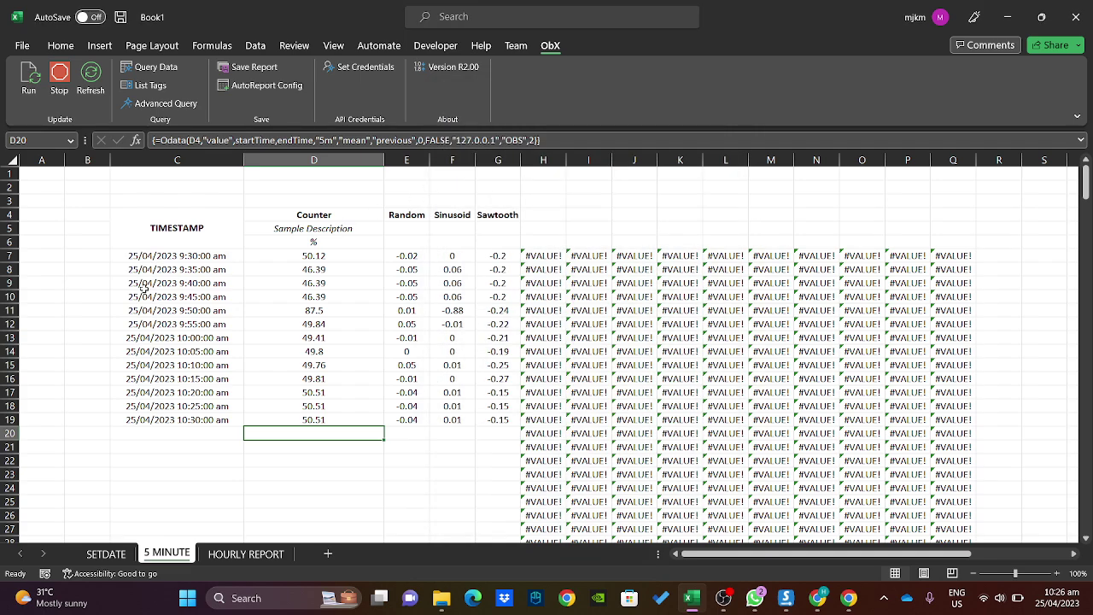